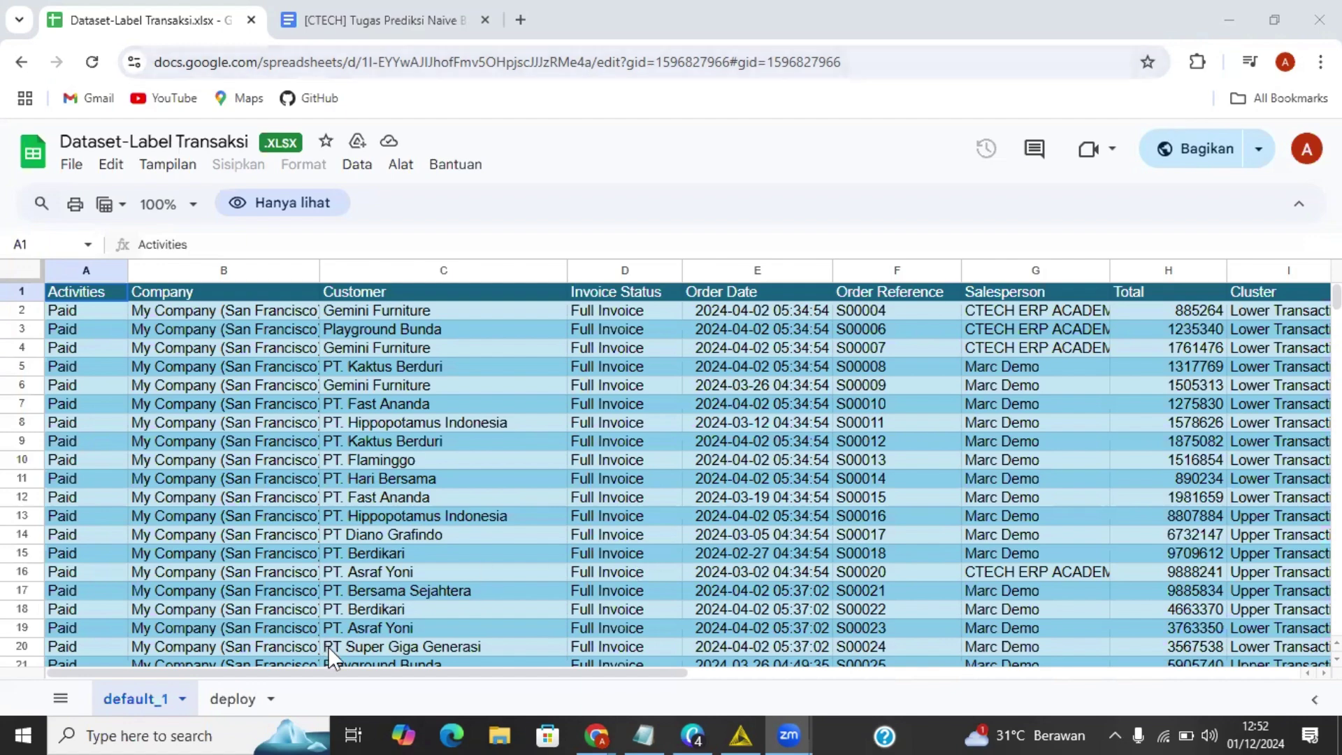
Step: Look across the columns of the default_1 sheet, from Activities through to Cluster
scroll(337, 682, right, 1)
scroll(325, 685, left, 1)
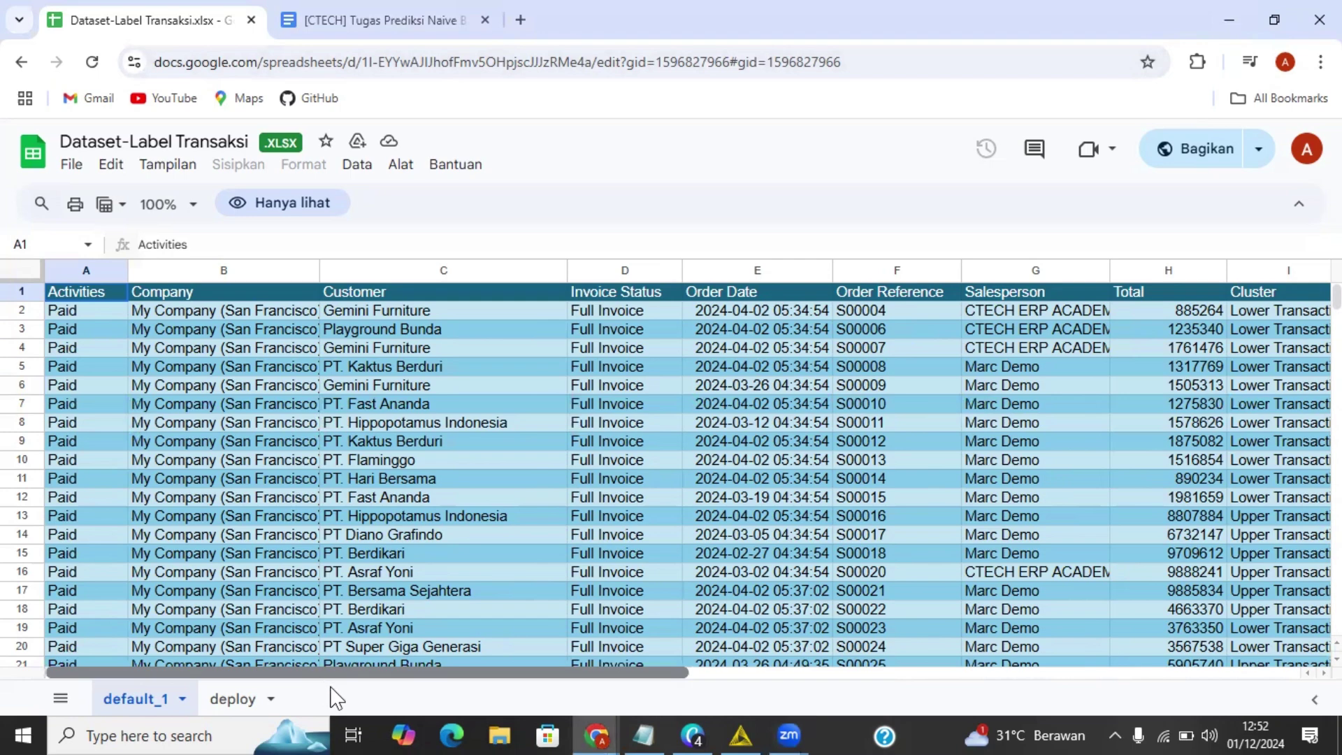
scroll(338, 702, right, 2)
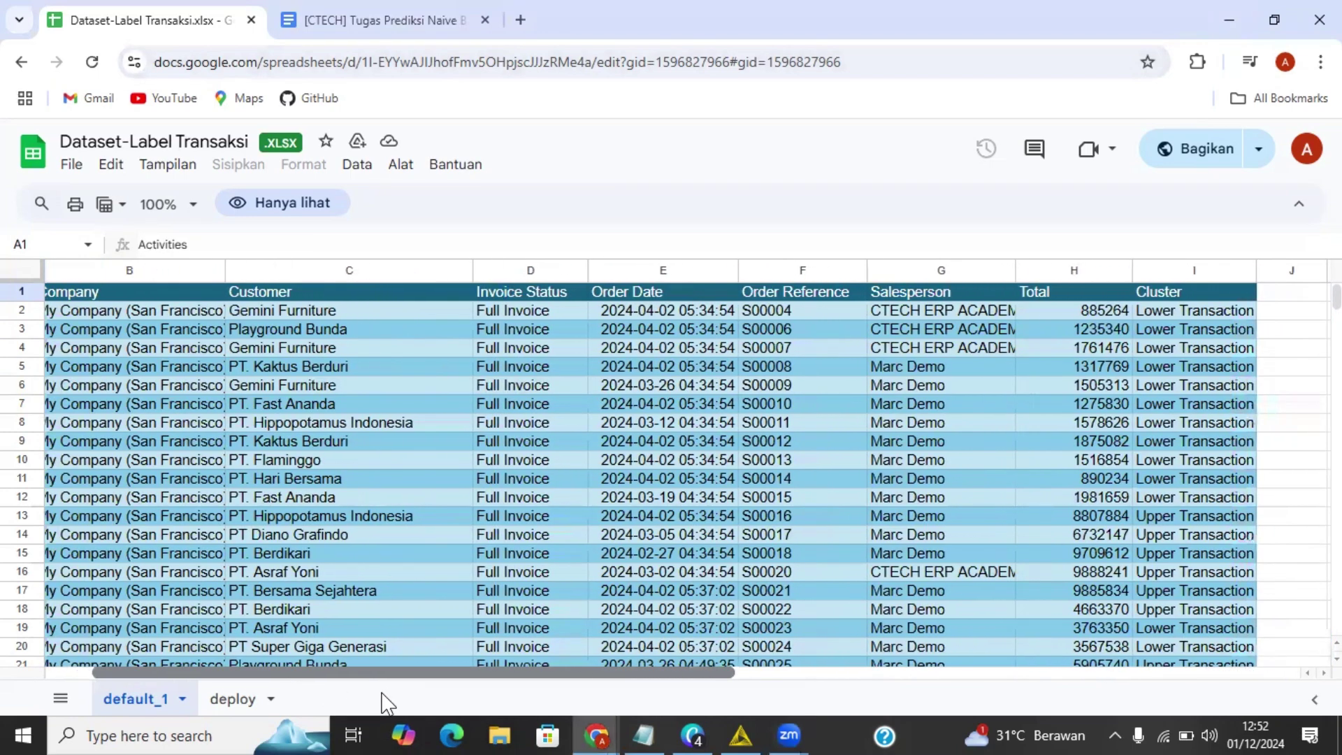
scroll(388, 705, right, 1)
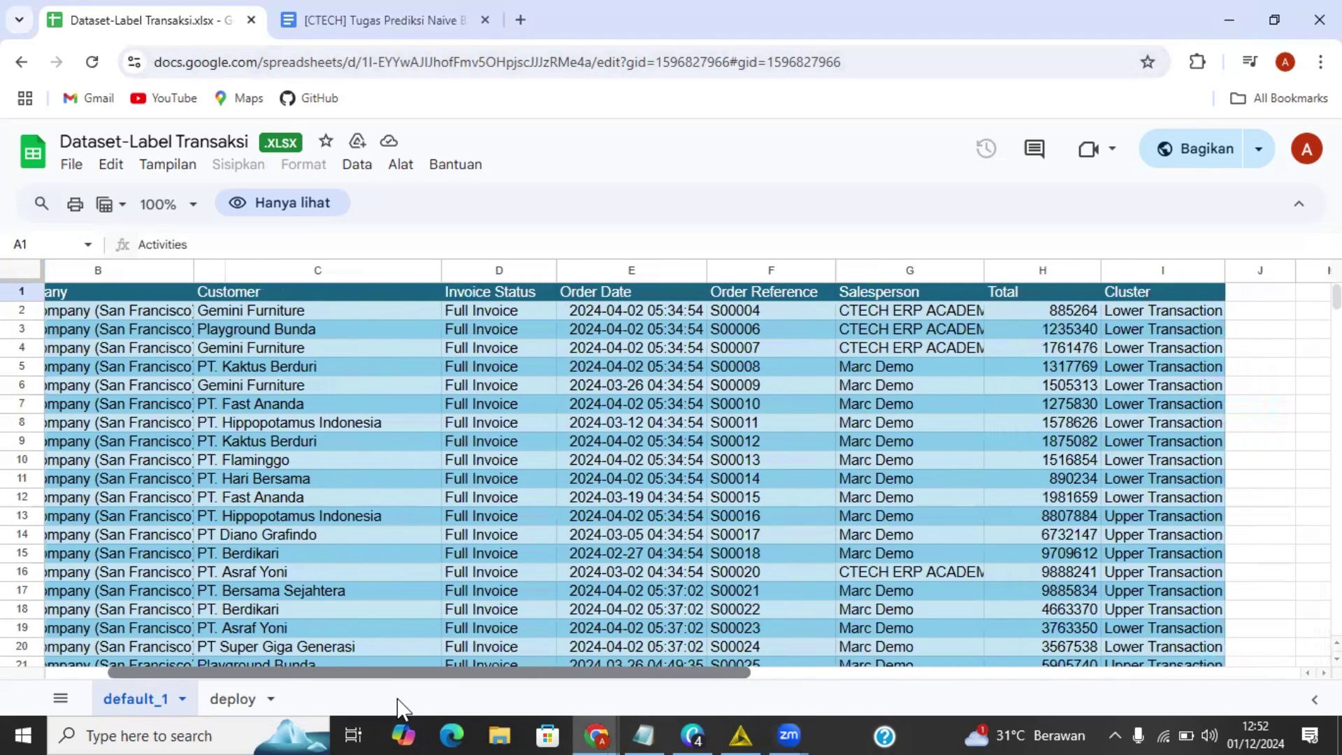
scroll(405, 706, left, 3)
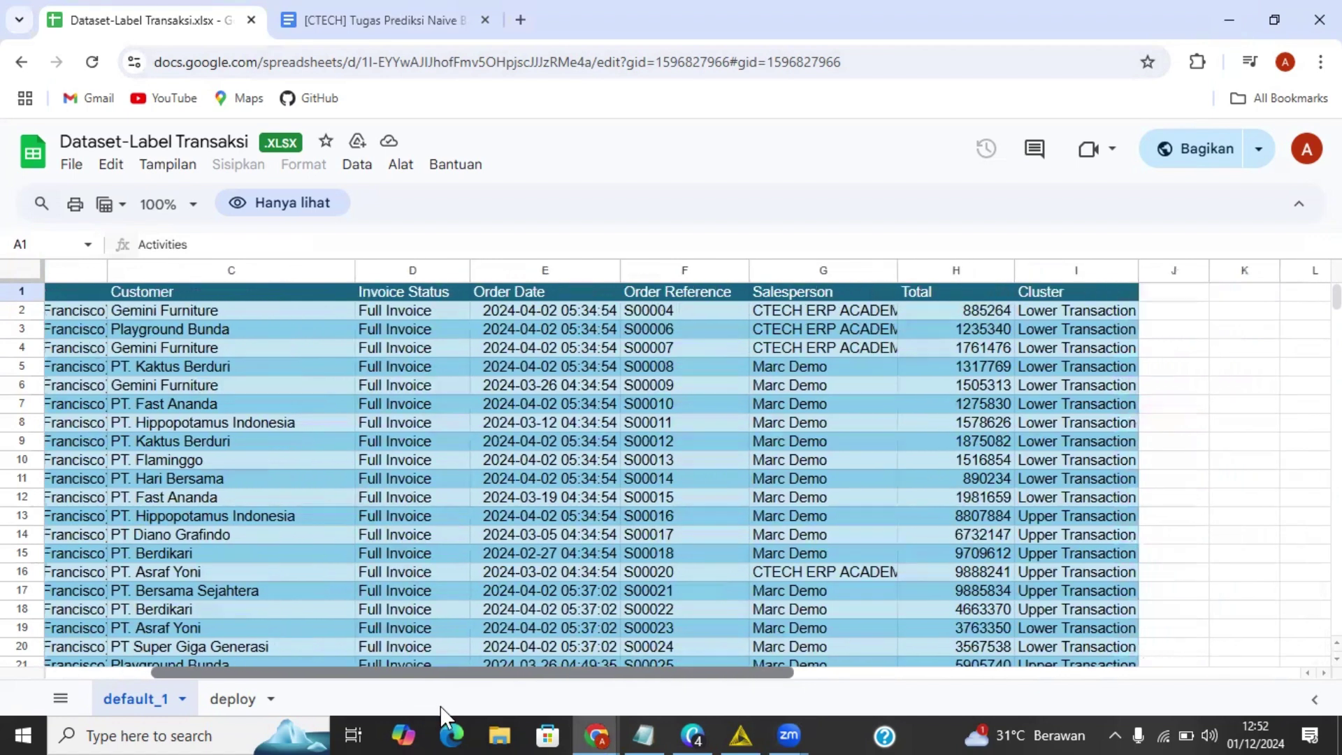
scroll(338, 705, left, 2)
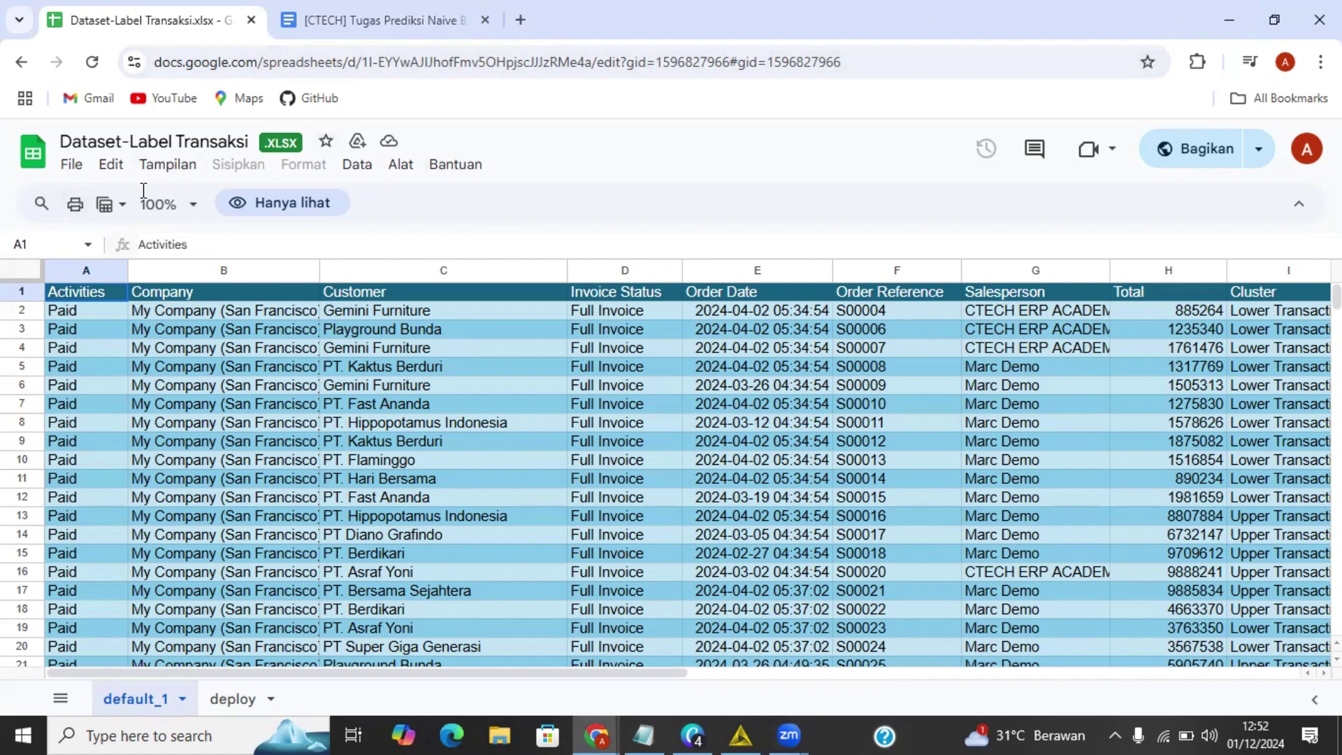
Step: Download the Dataset-Label Transaksi spreadsheet as a Microsoft Excel (.xlsx) file
click(69, 174)
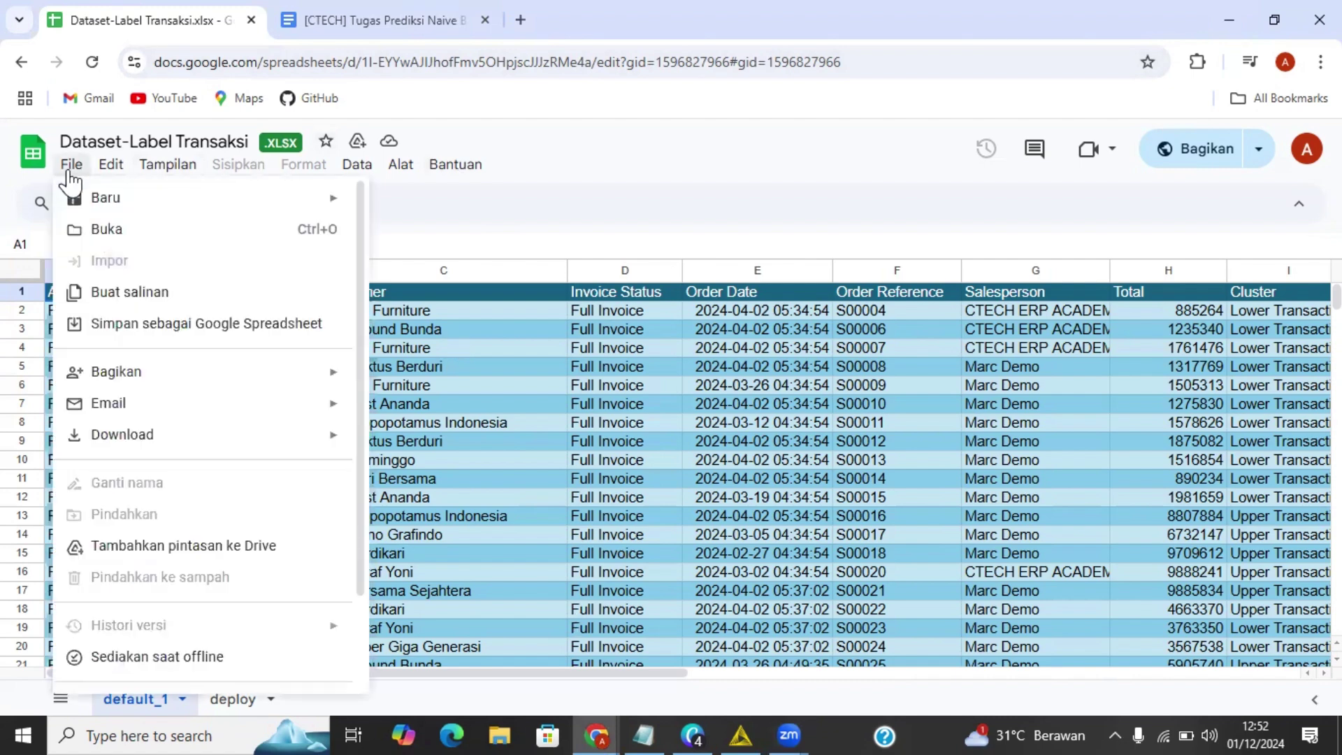
mouse_move(156, 441)
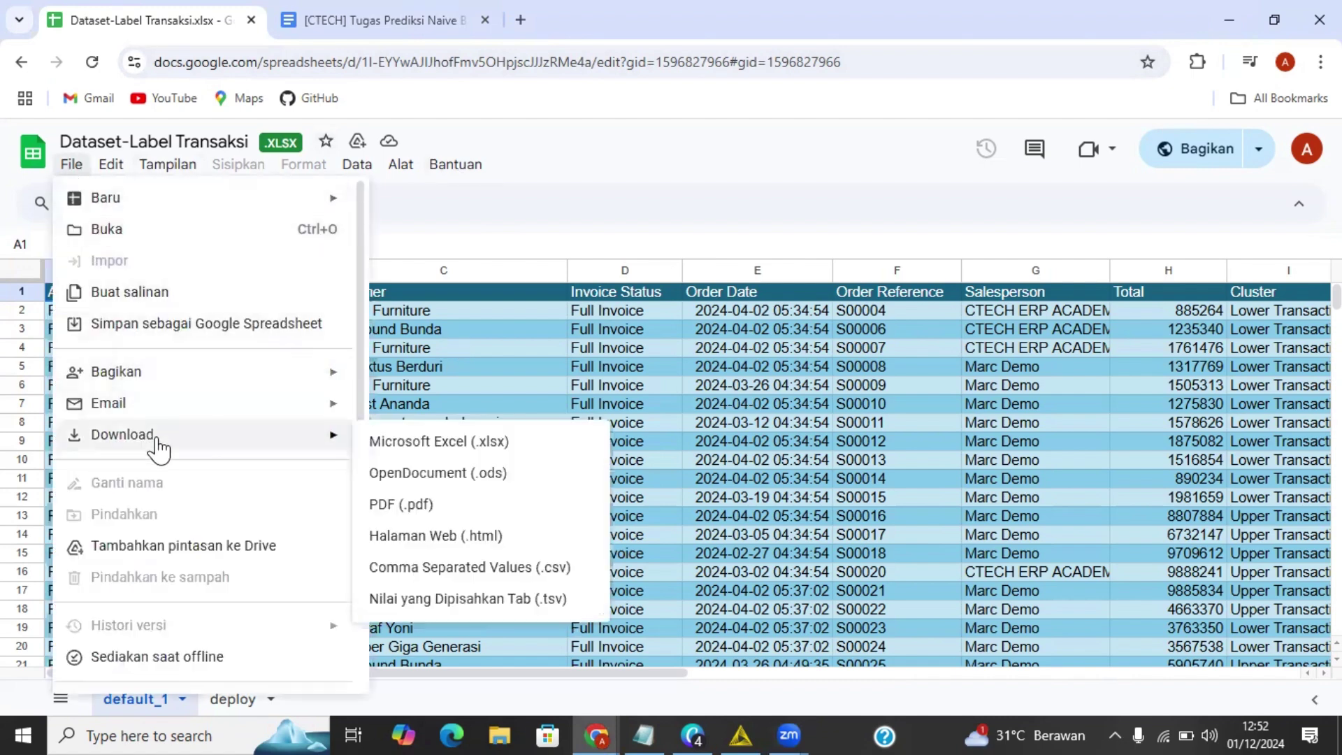
click(404, 447)
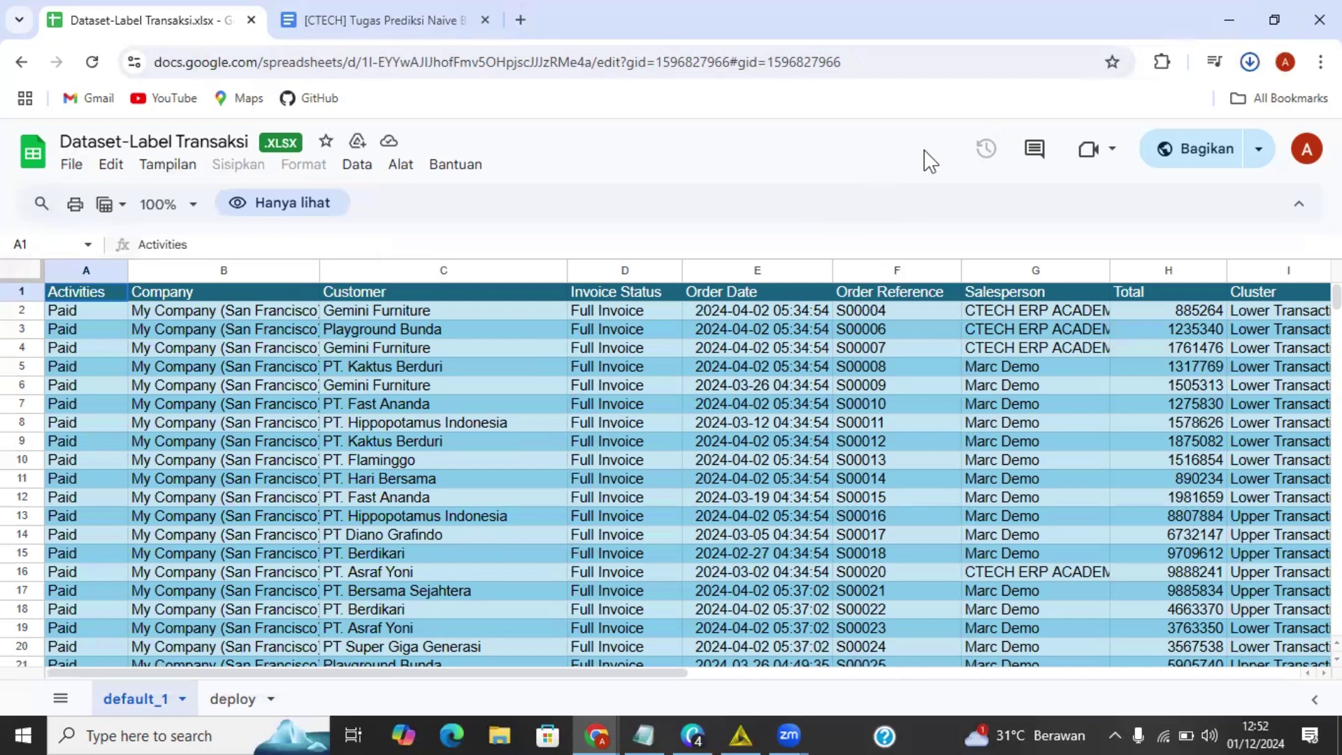
Step: Open the downloaded Dataset-Label Transaksi workbook from its folder, check its rows in Excel, and close it
click(1242, 142)
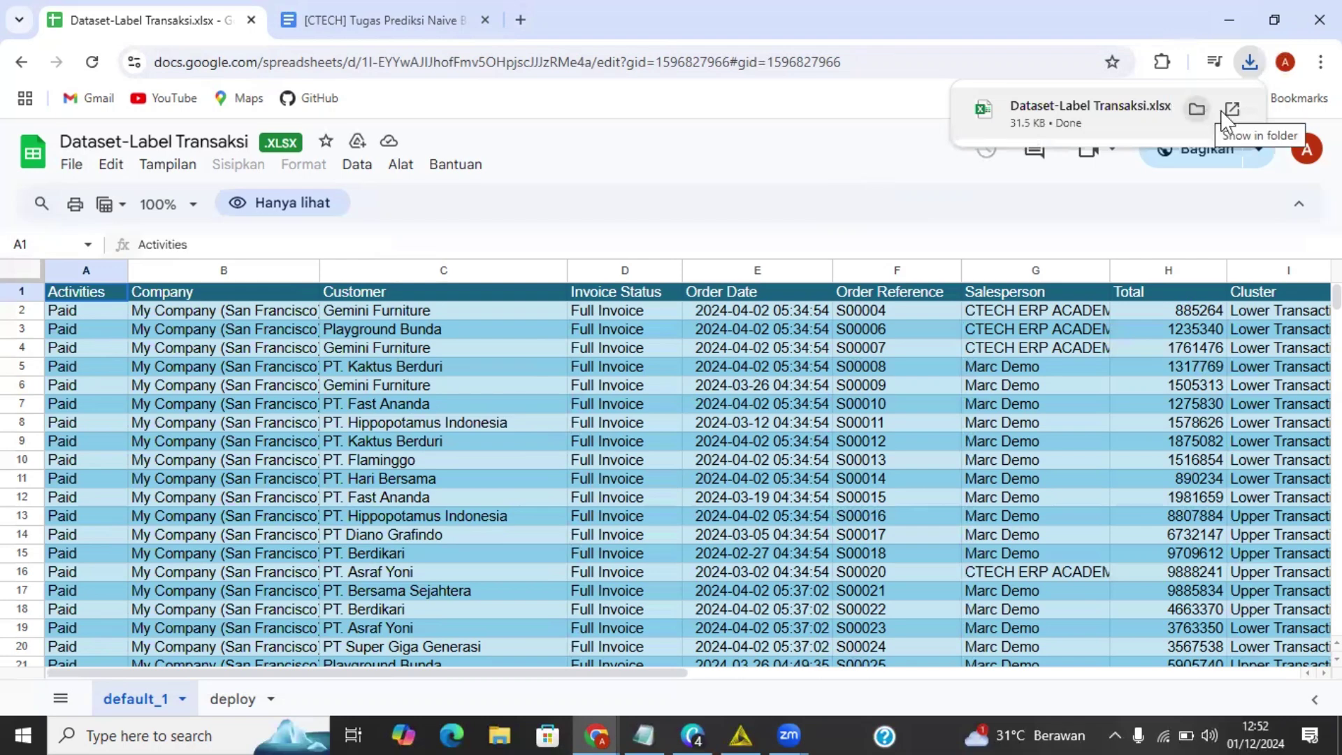
click(1196, 111)
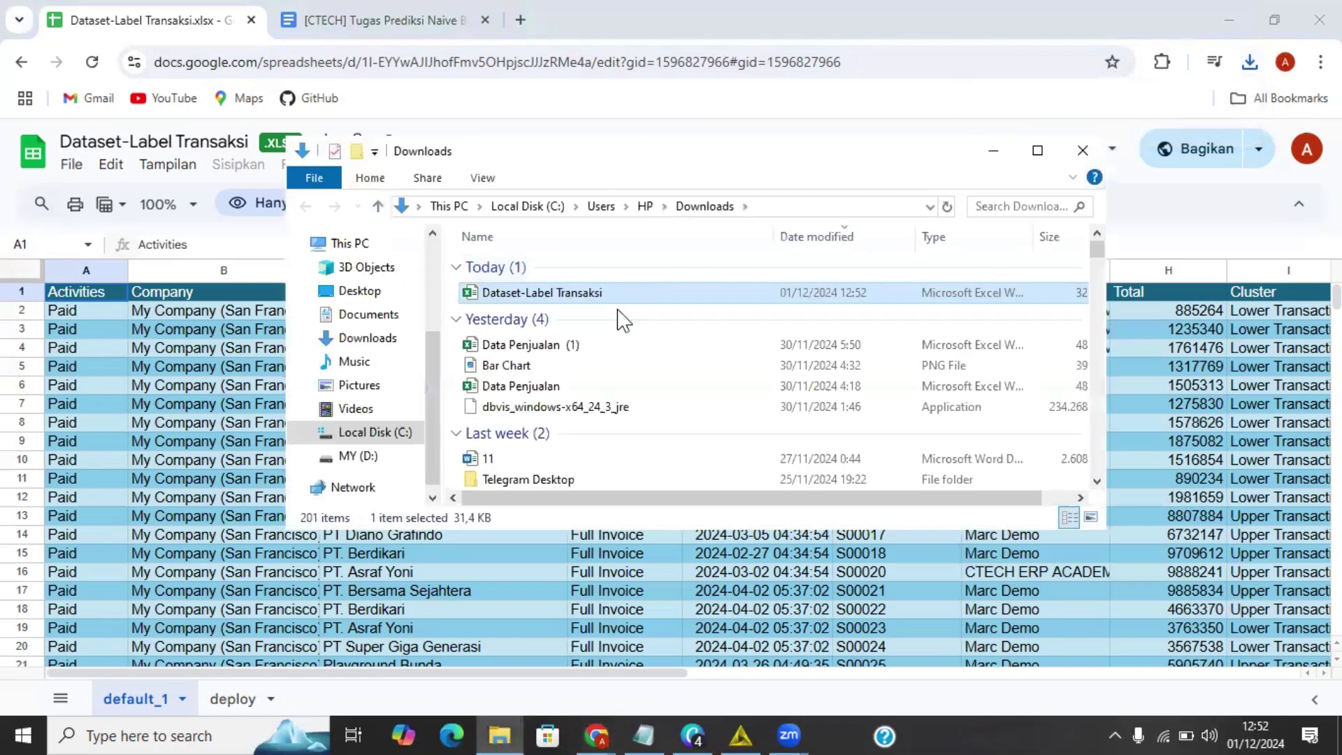
double_click(572, 299)
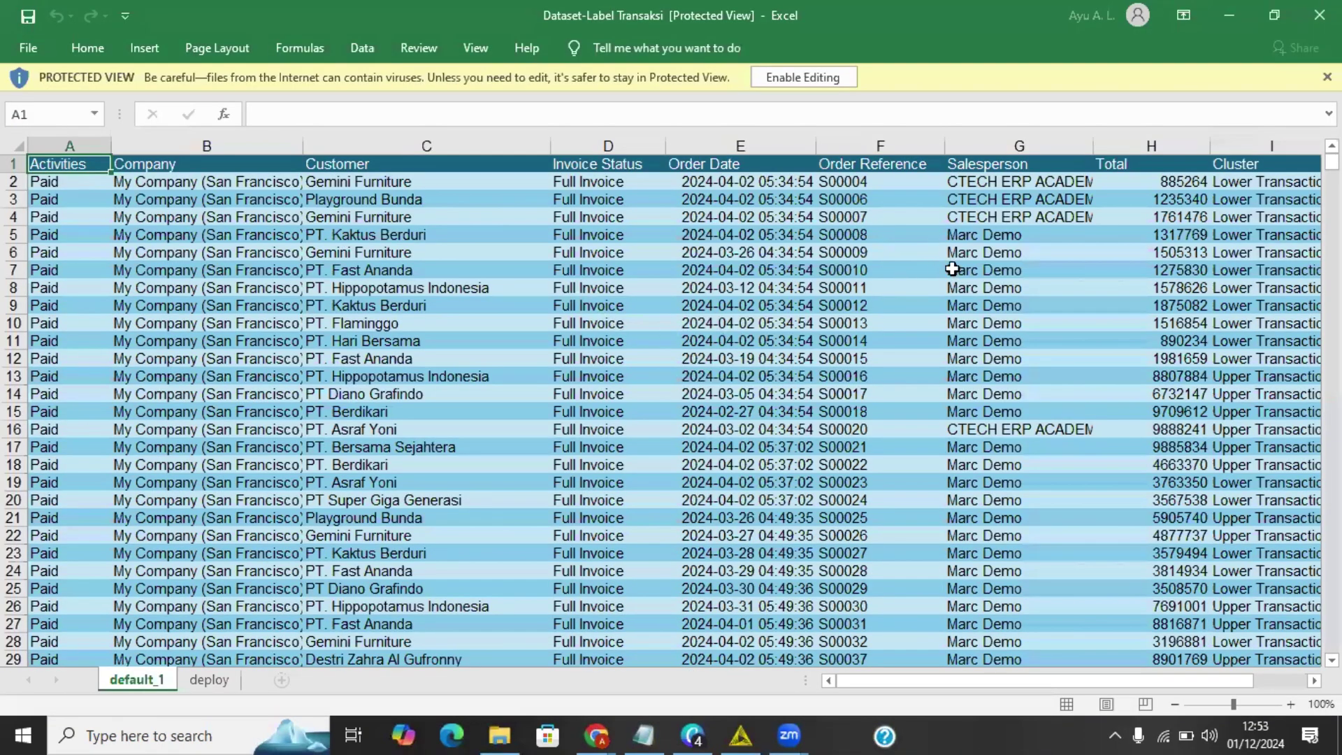
scroll(447, 457, down, 7)
scroll(447, 460, up, 7)
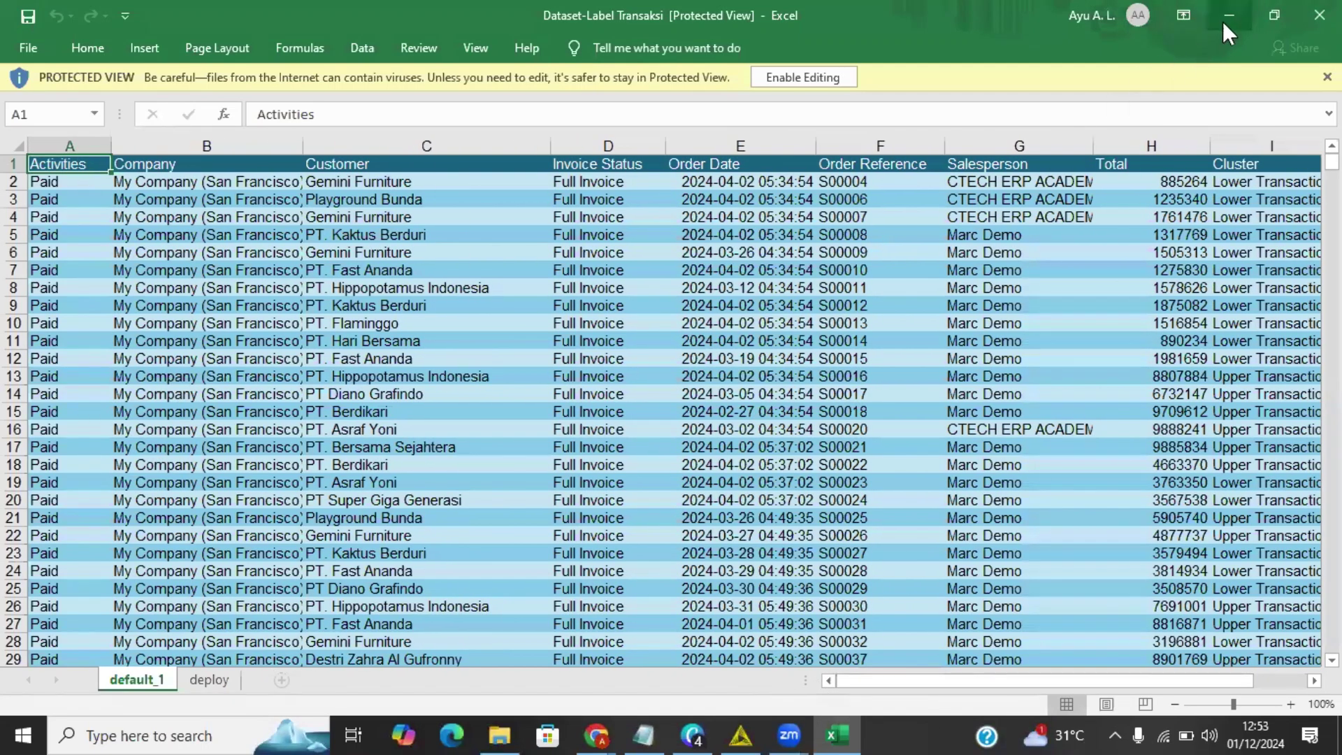
click(1319, 15)
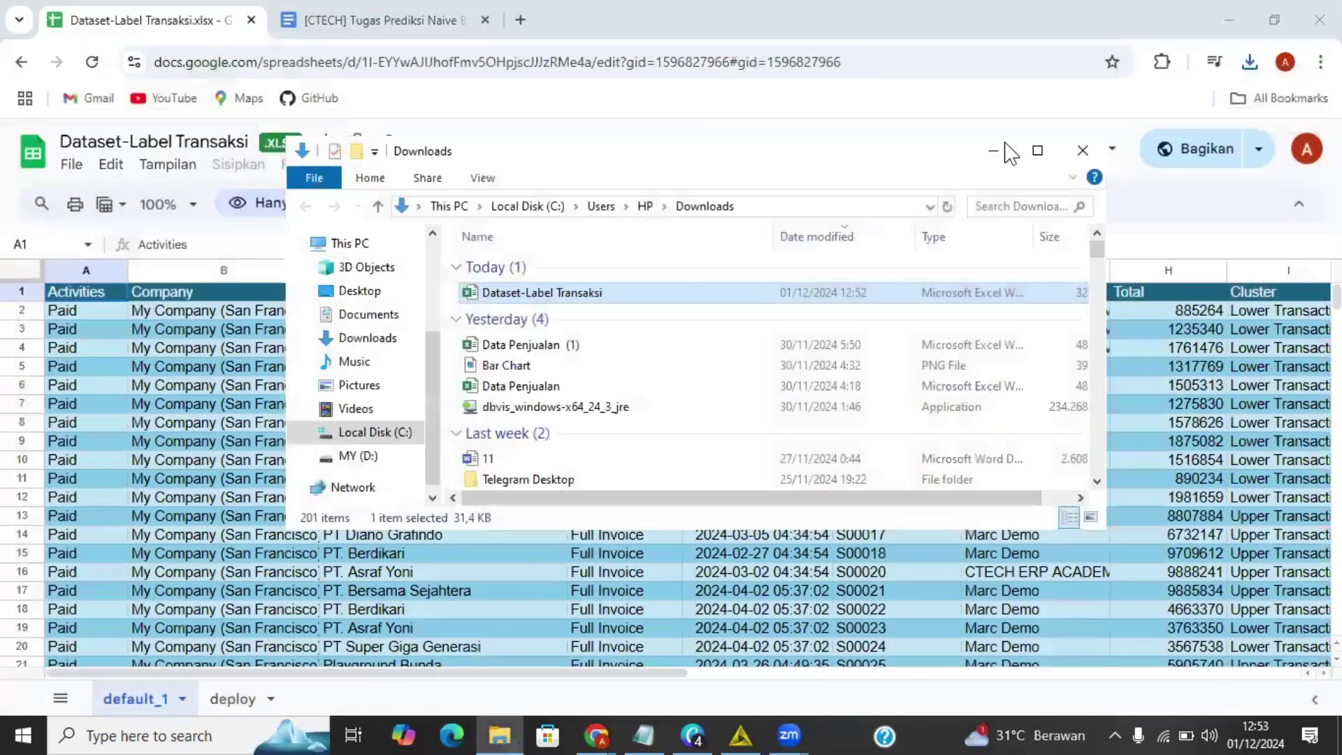
click(1161, 115)
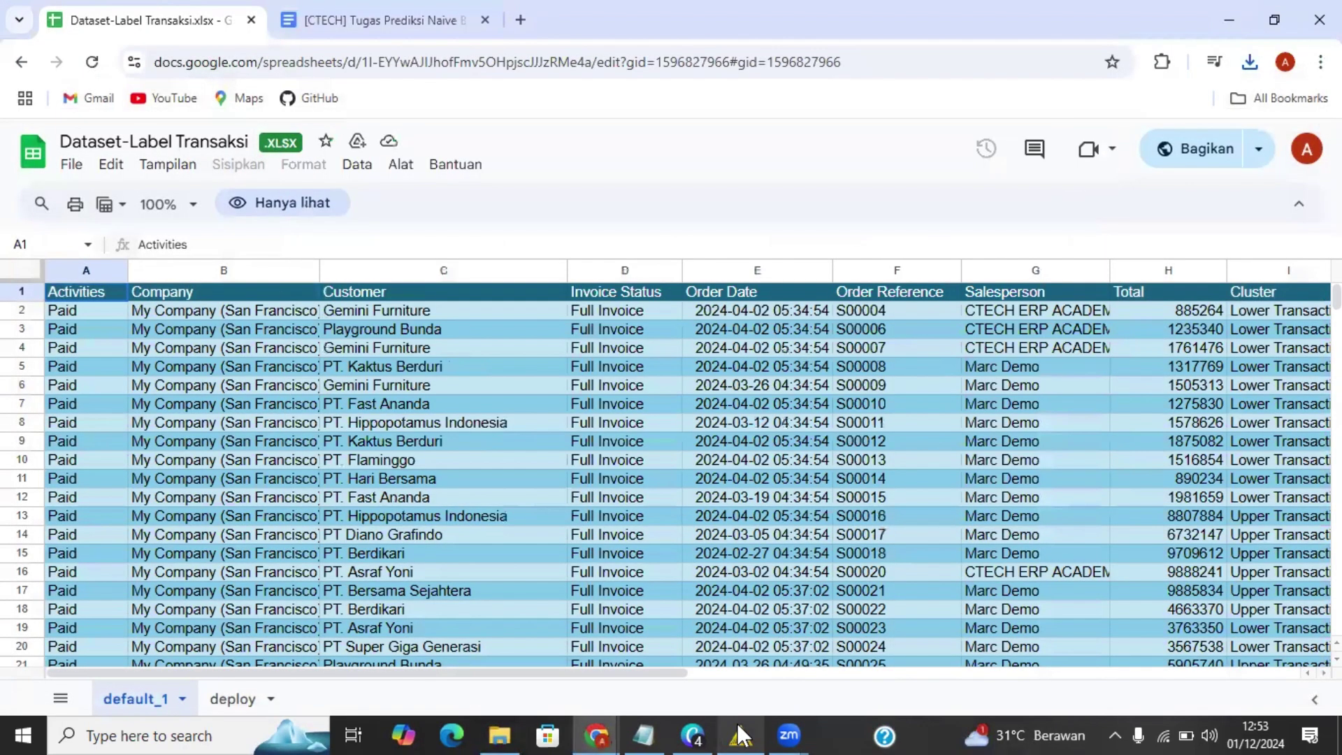
Step: Switch to KNIME Analytics Platform and start a new workflow in the KNIME MACHINE LEARNING folder
click(1228, 16)
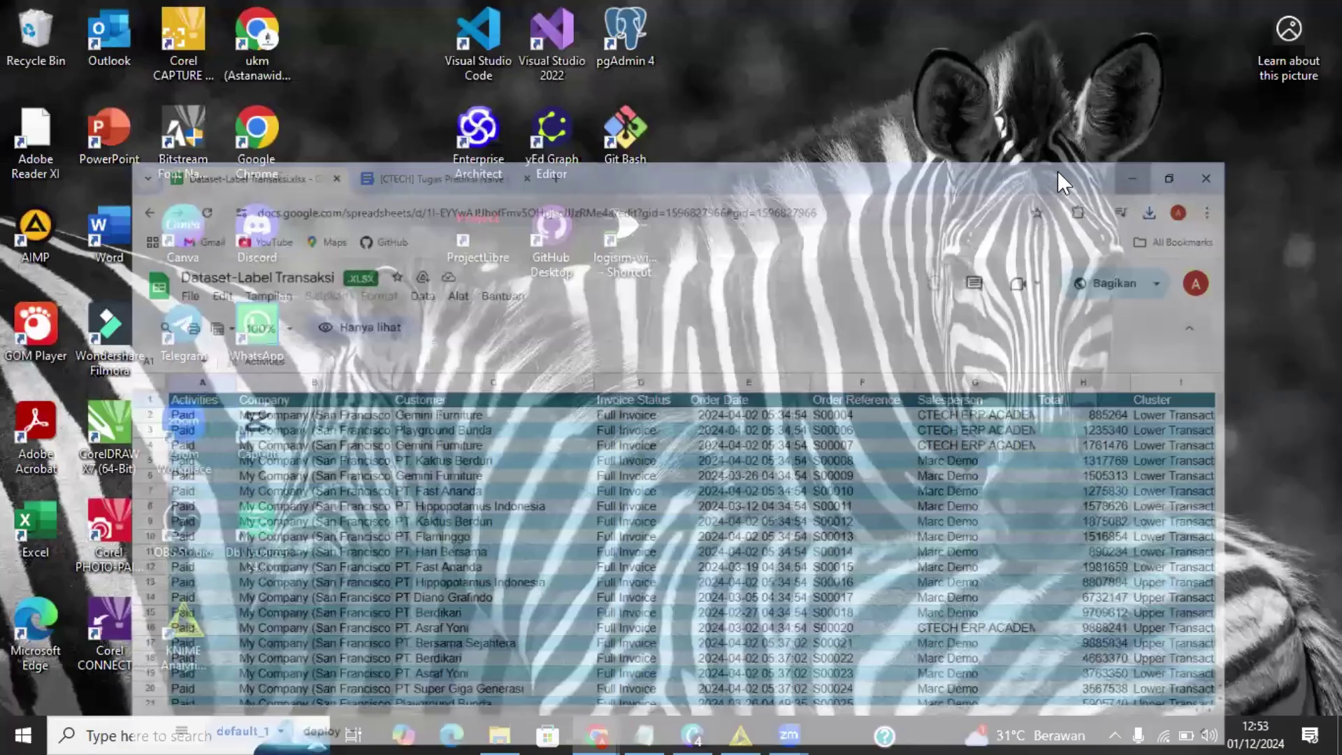
click(751, 722)
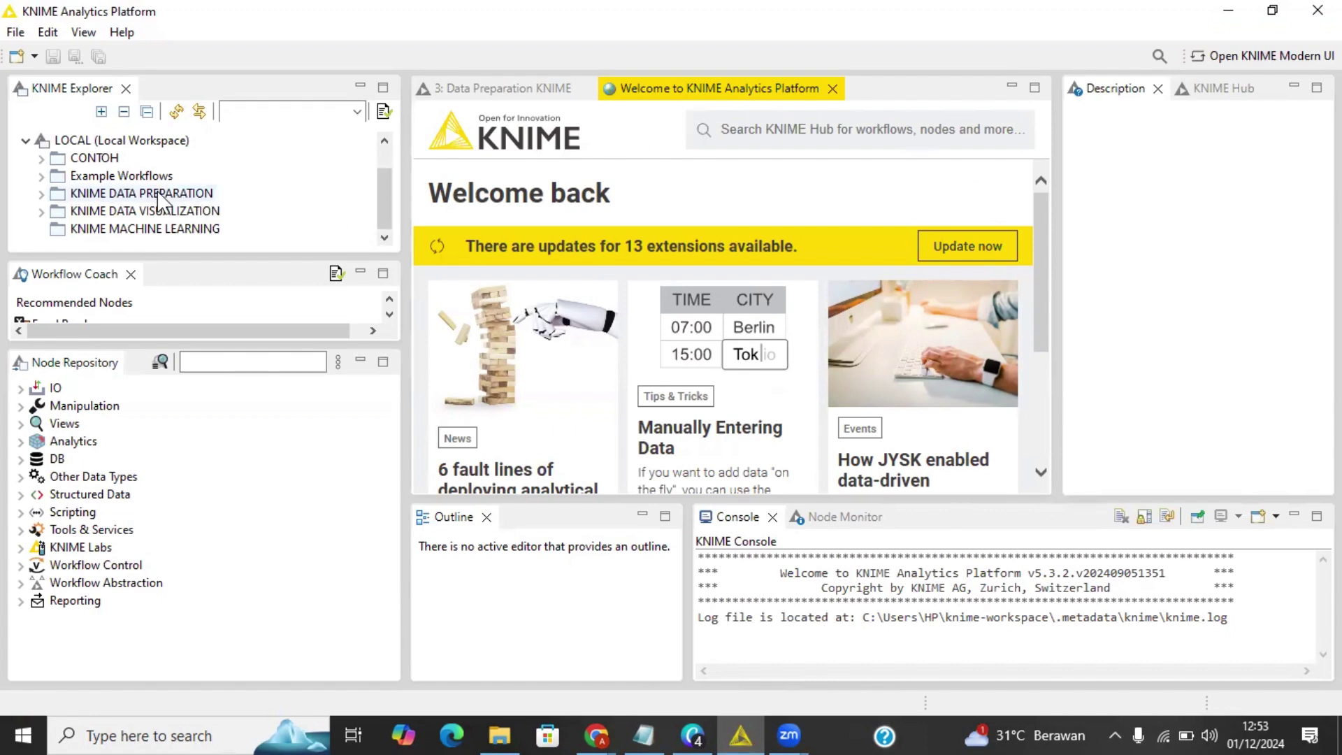
click(147, 229)
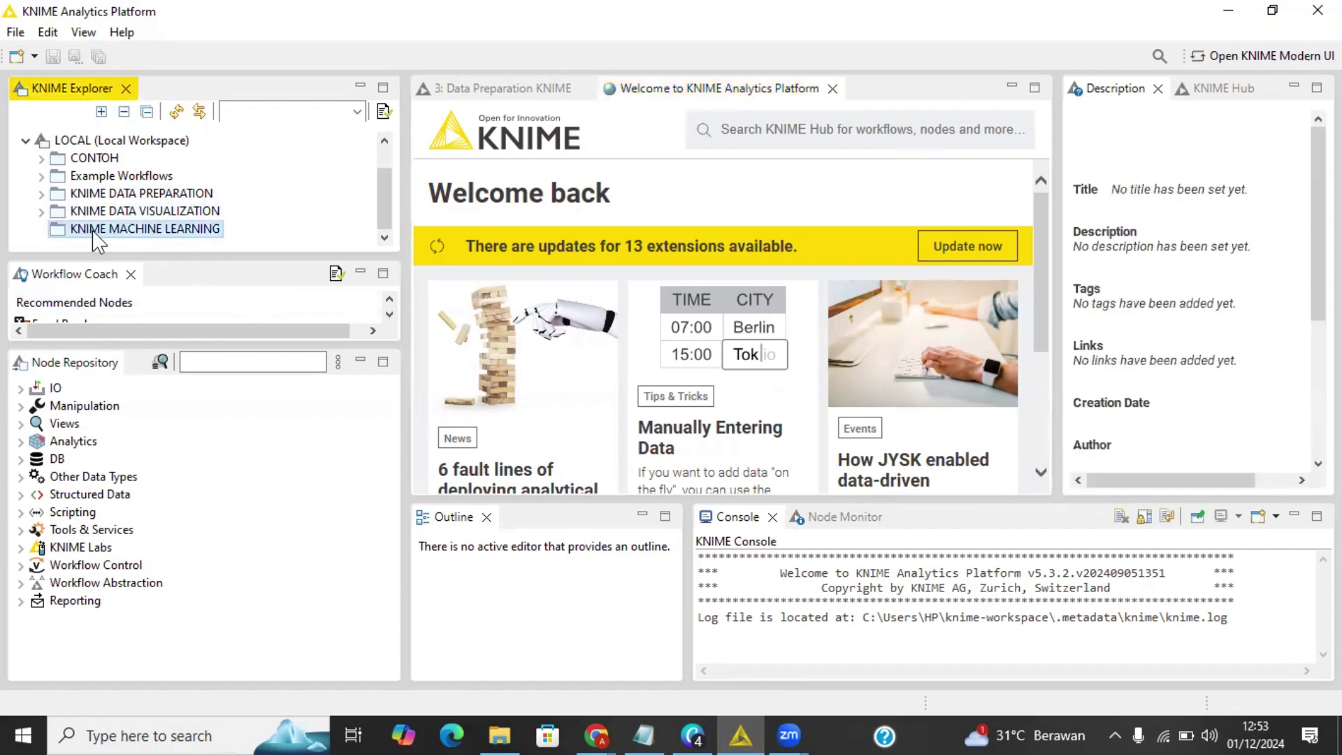
right_click(134, 233)
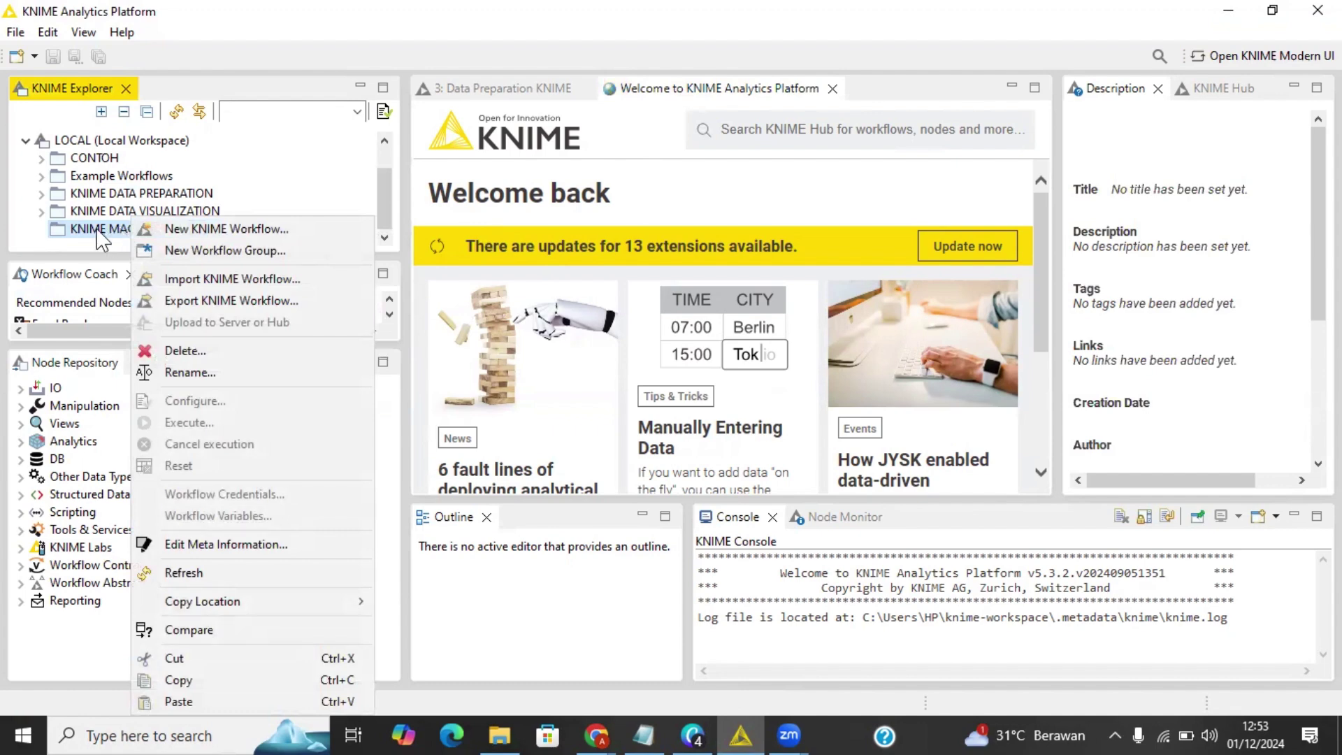
right_click(98, 232)
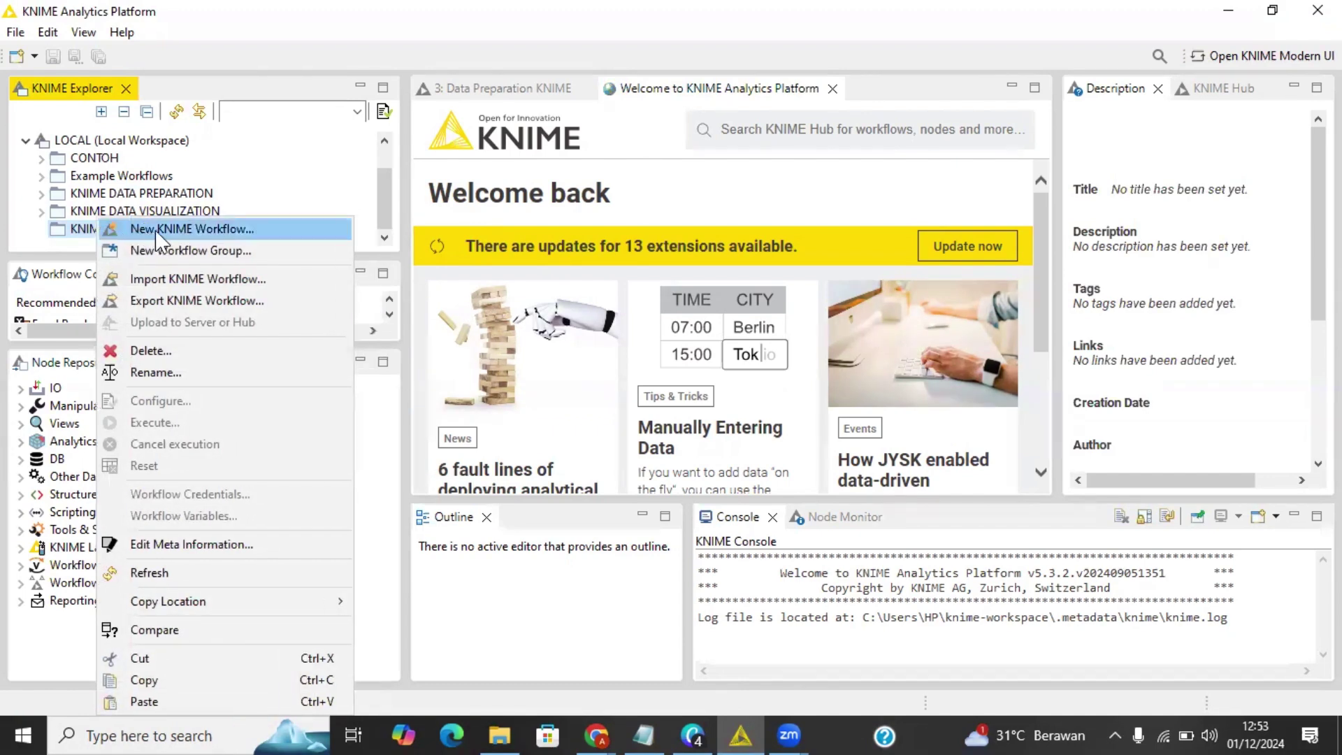
click(162, 229)
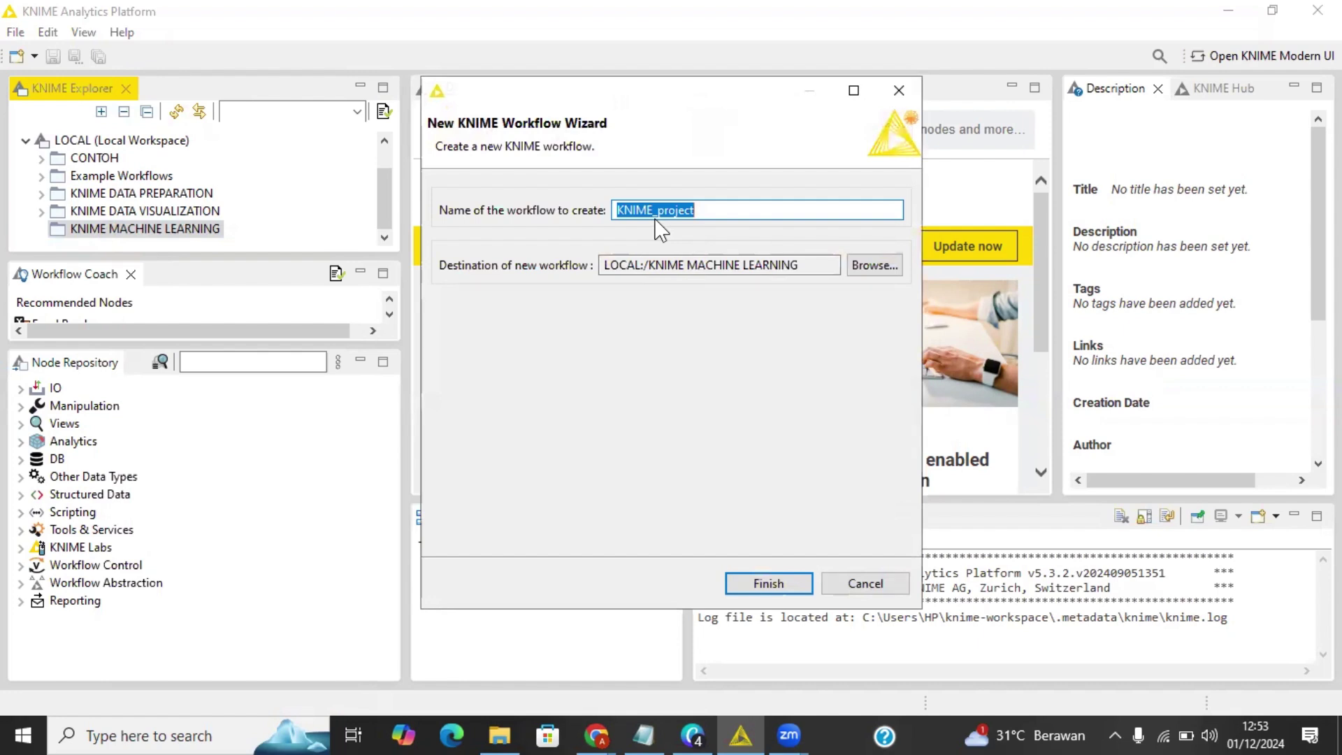
Step: Create the workflow under the name Machine Learning KNIME and select it in the expanded KNIME MACHINE LEARNING folder
text(M)
text(achine)
text( IL)
key(BackSpace)
key(BackSpace)
text(Learning )
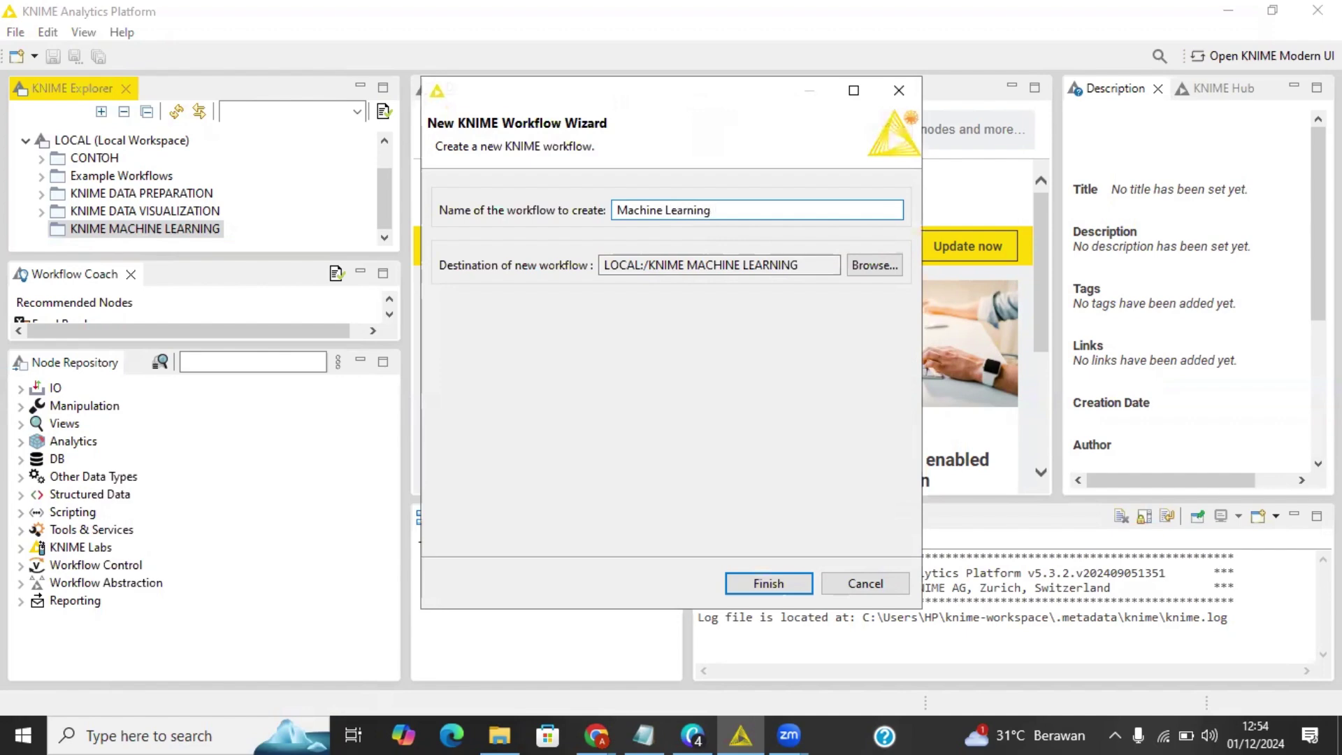
text(Model)
key(BackSpace)
key(BackSpace)
key(BackSpace)
key(BackSpace)
key(BackSpace)
text(KNIME)
click(776, 585)
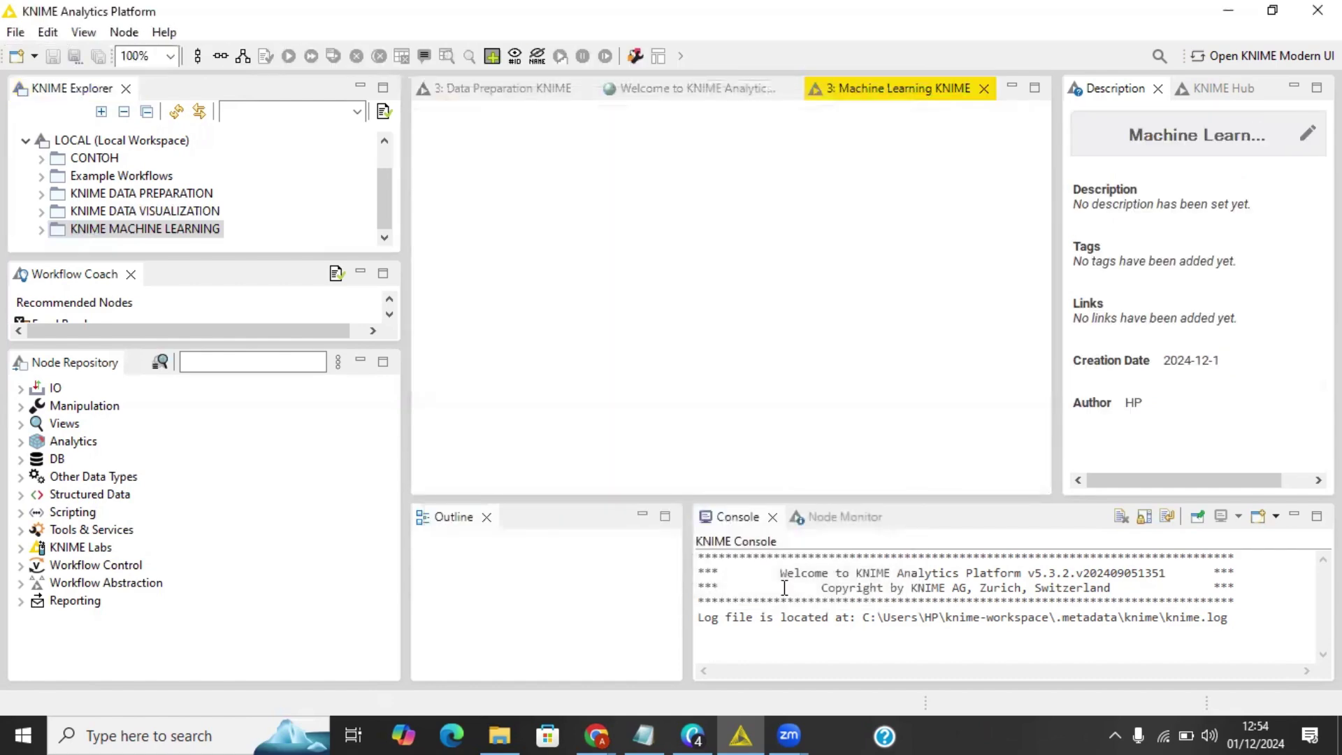
click(41, 229)
click(112, 232)
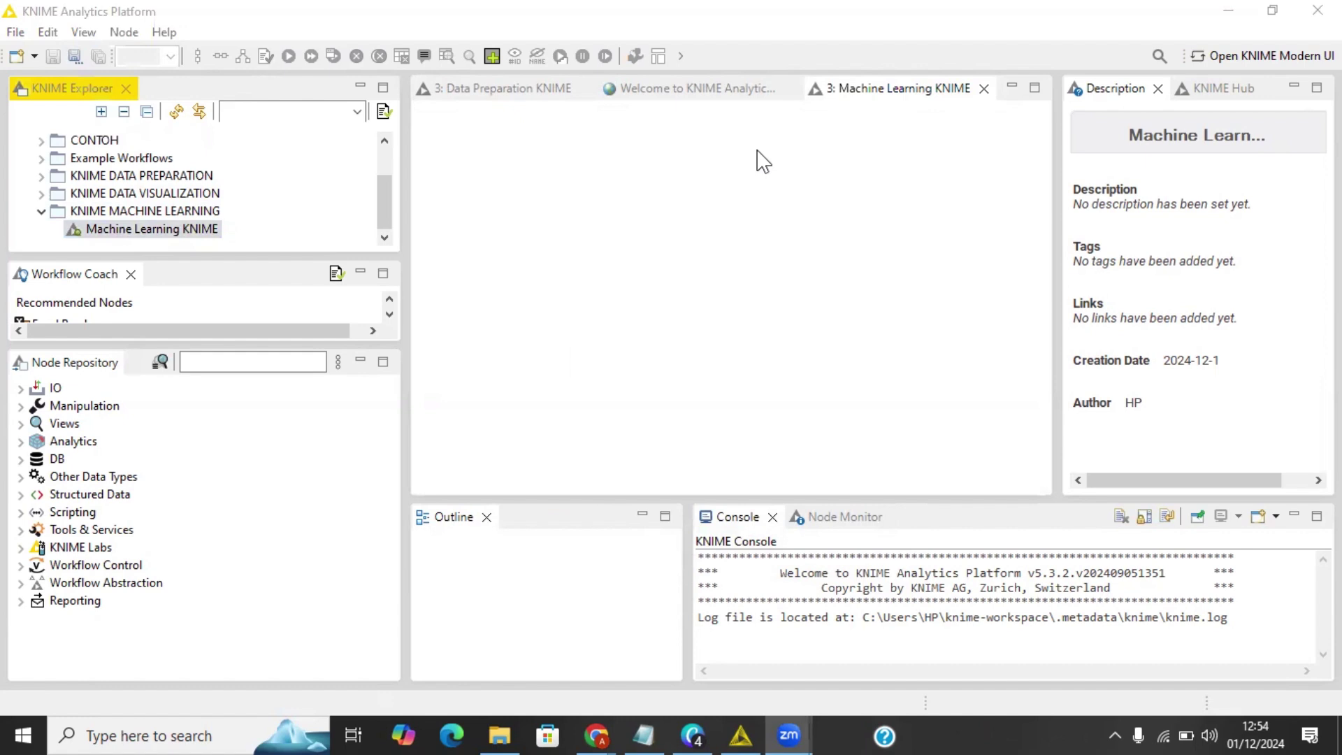
Step: Find the Excel Reader node in the repository and add it to the upper area of the empty workflow canvas
click(236, 363)
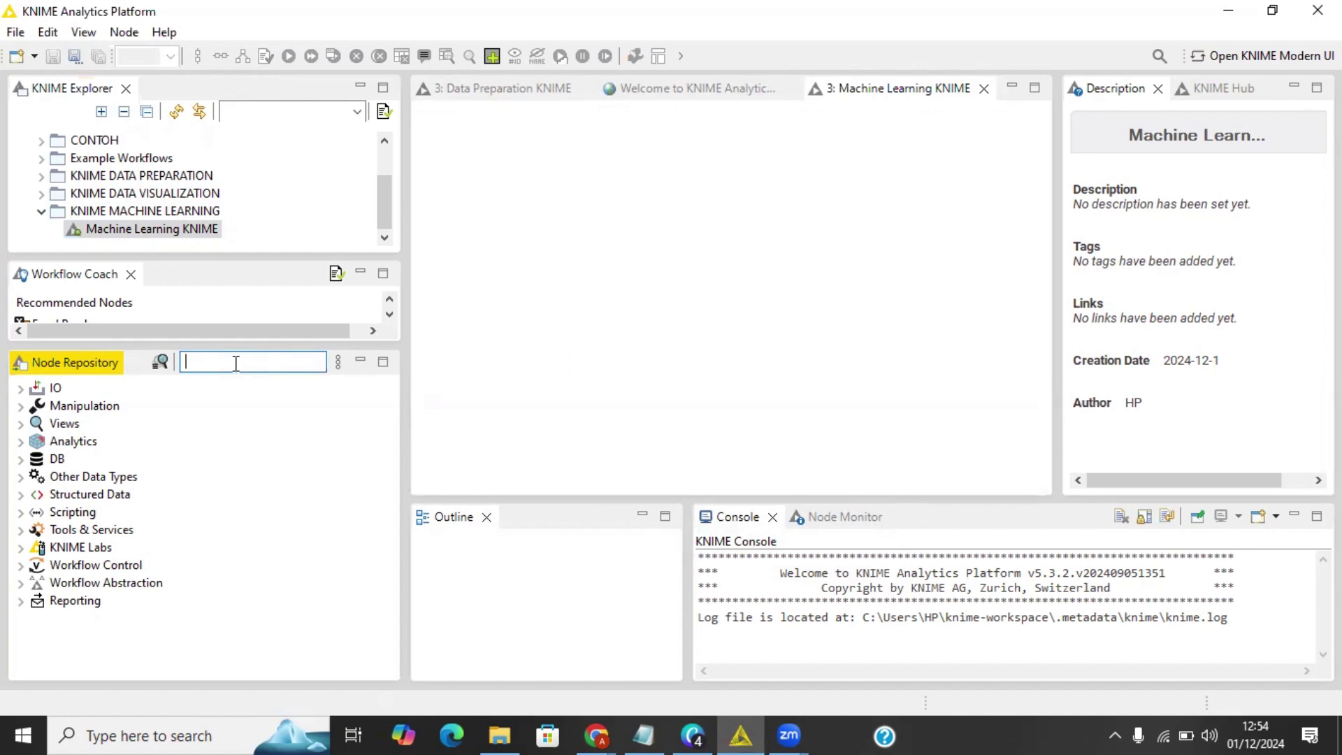
text(EX)
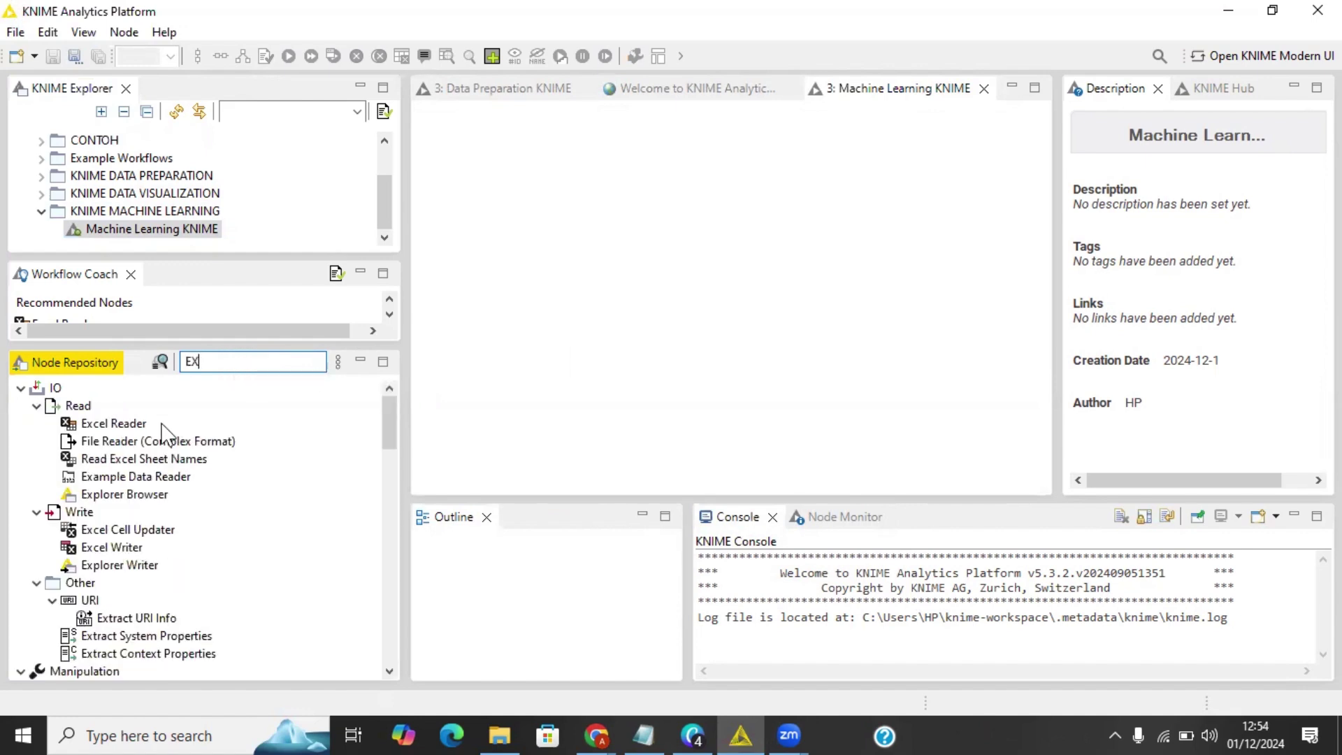
click(144, 423)
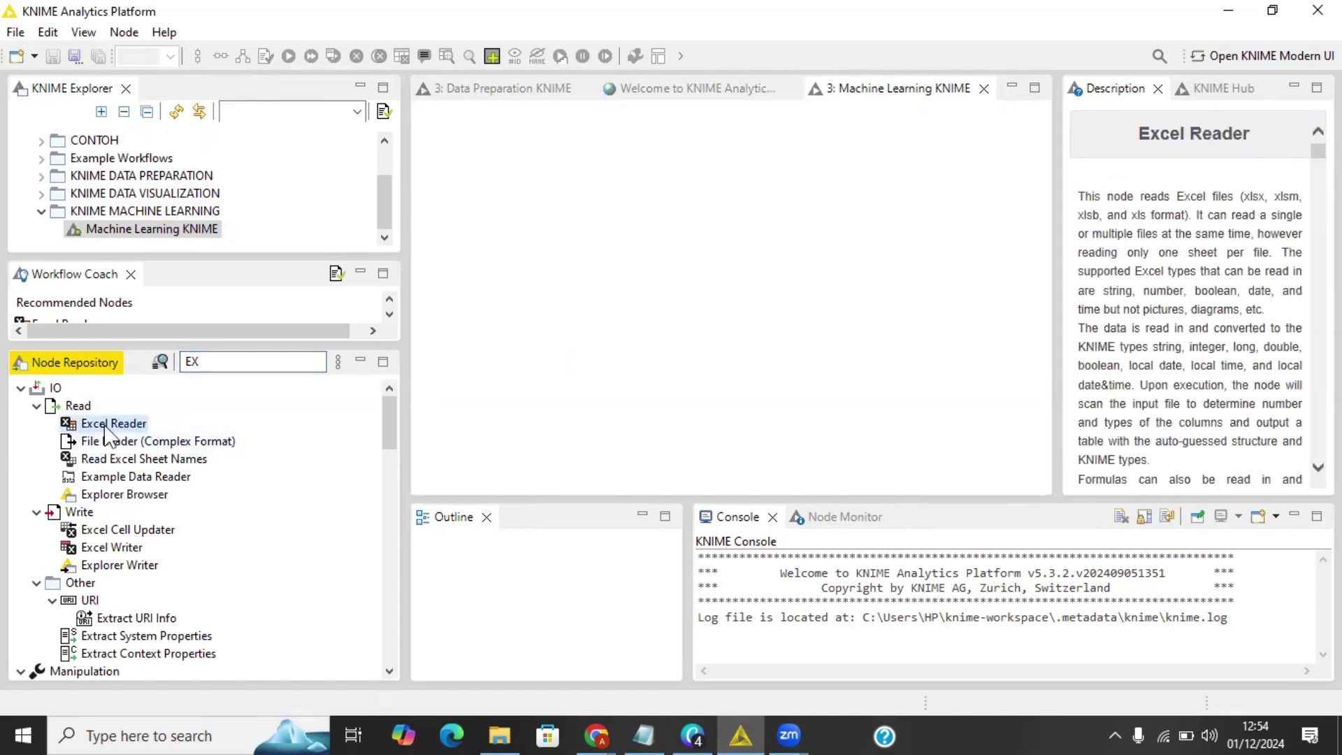
drag(105, 427, 568, 209)
click(606, 233)
click(572, 242)
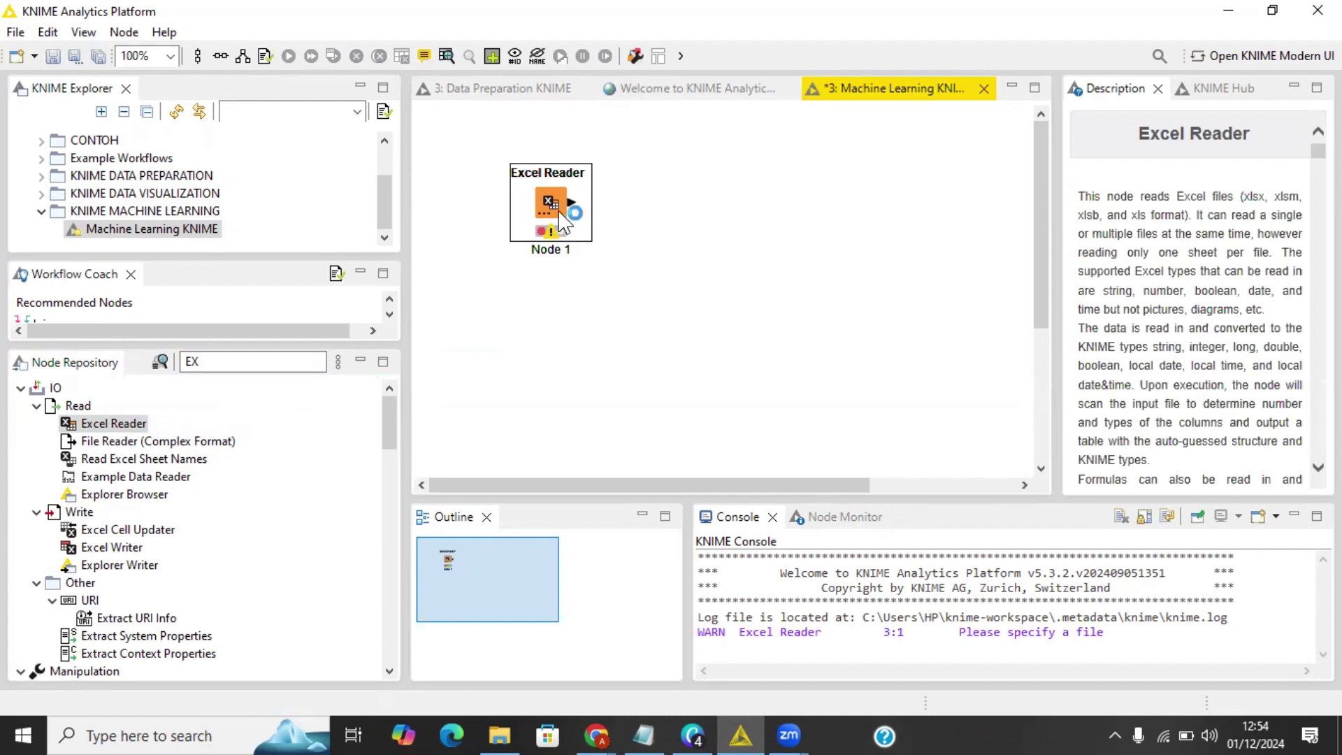
Step: In the Excel Reader's configuration, choose Dataset-Label Transaksi.xlsx from Downloads as the input file and check the data preview
right_click(558, 209)
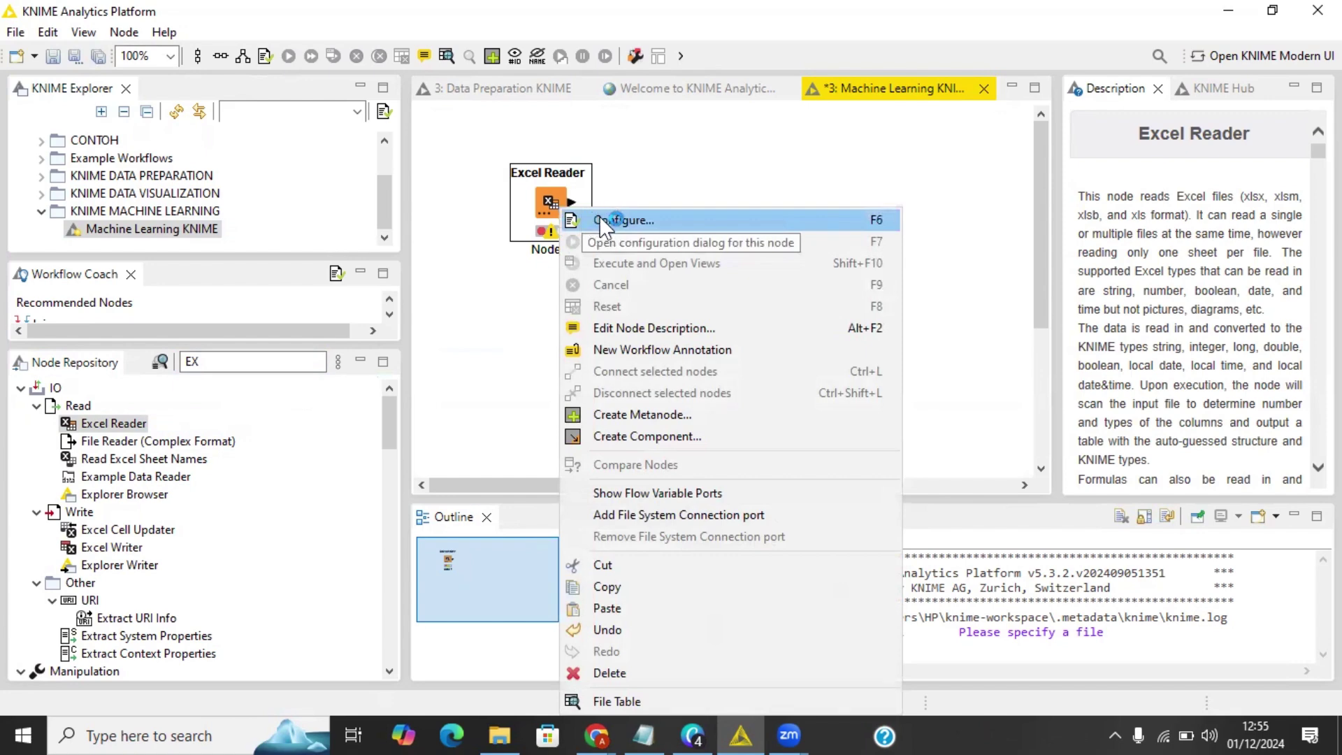
click(598, 219)
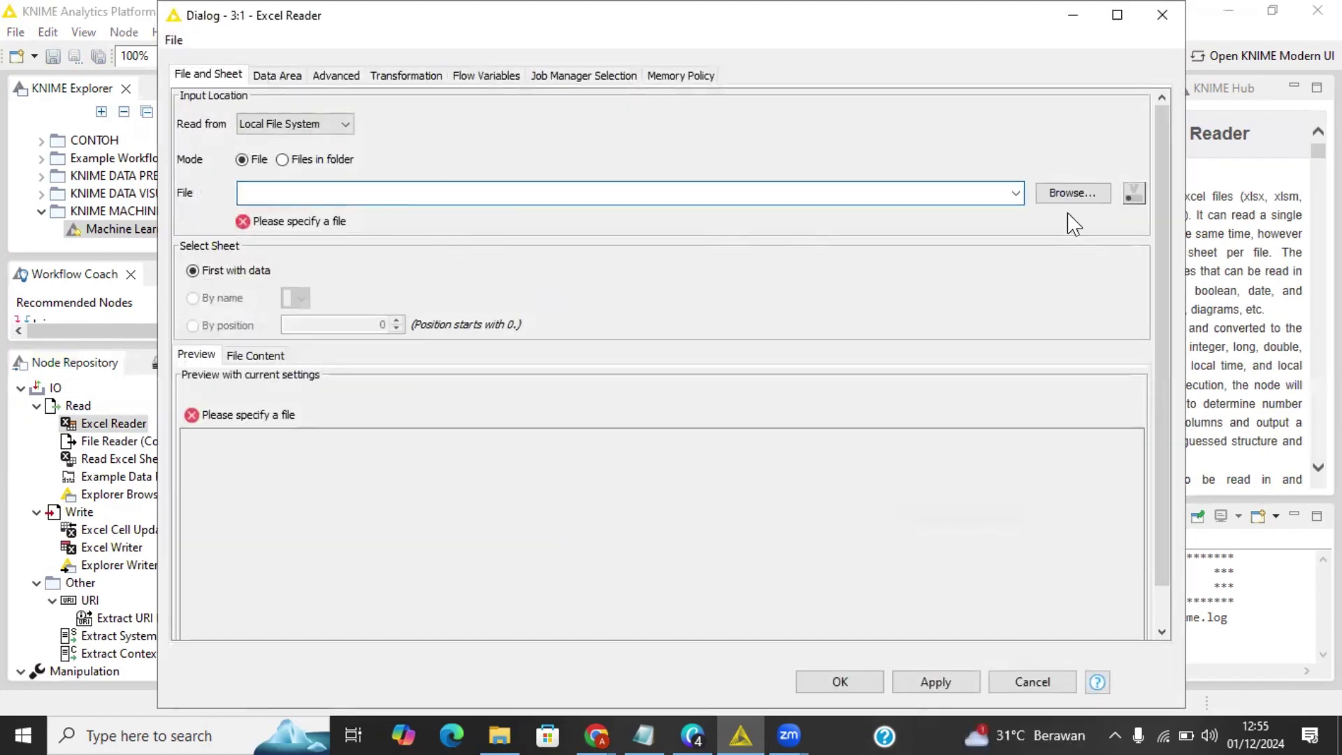
click(1101, 193)
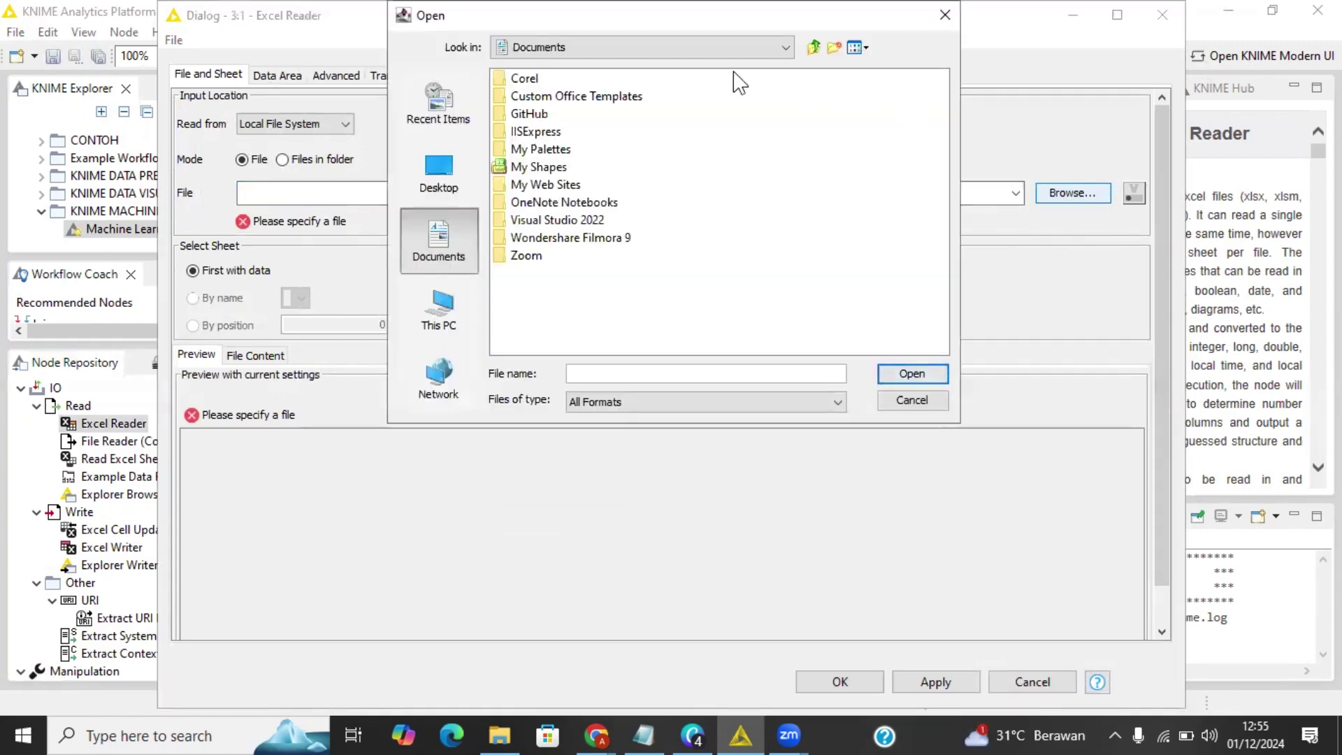
click(439, 308)
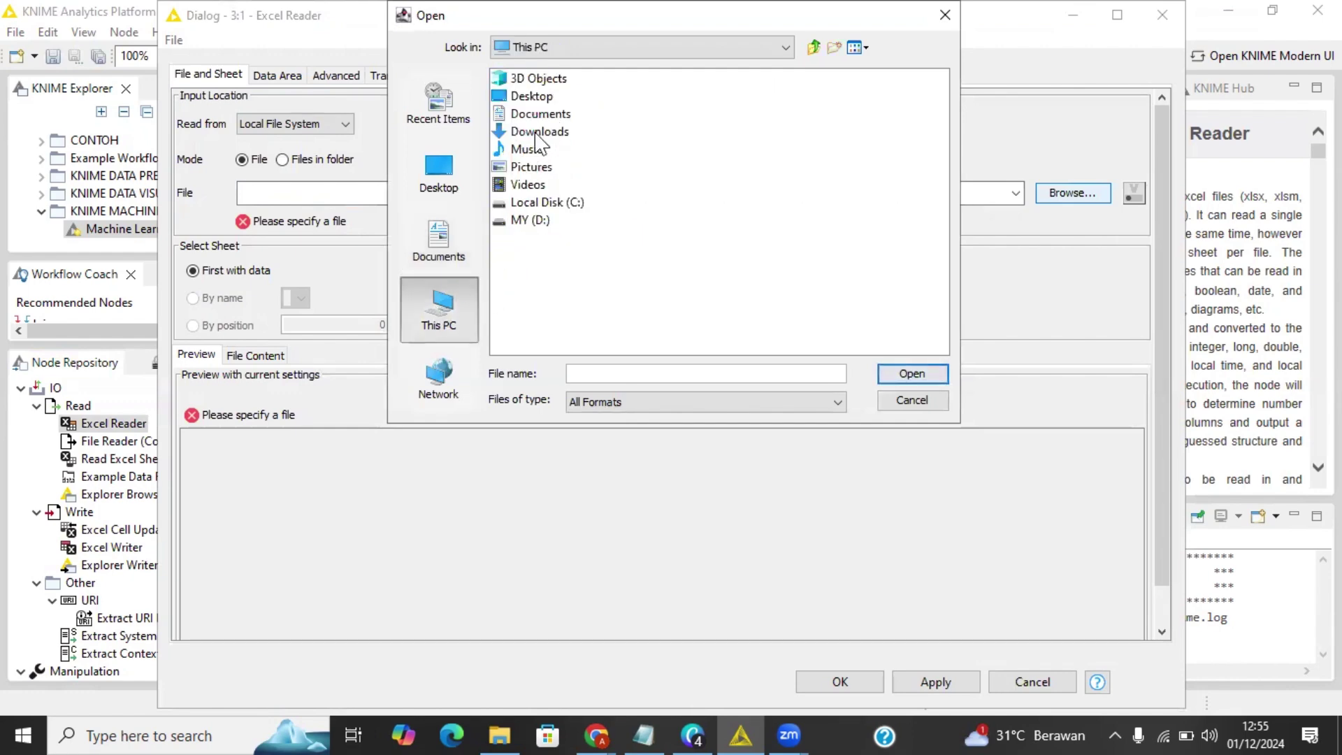
double_click(555, 131)
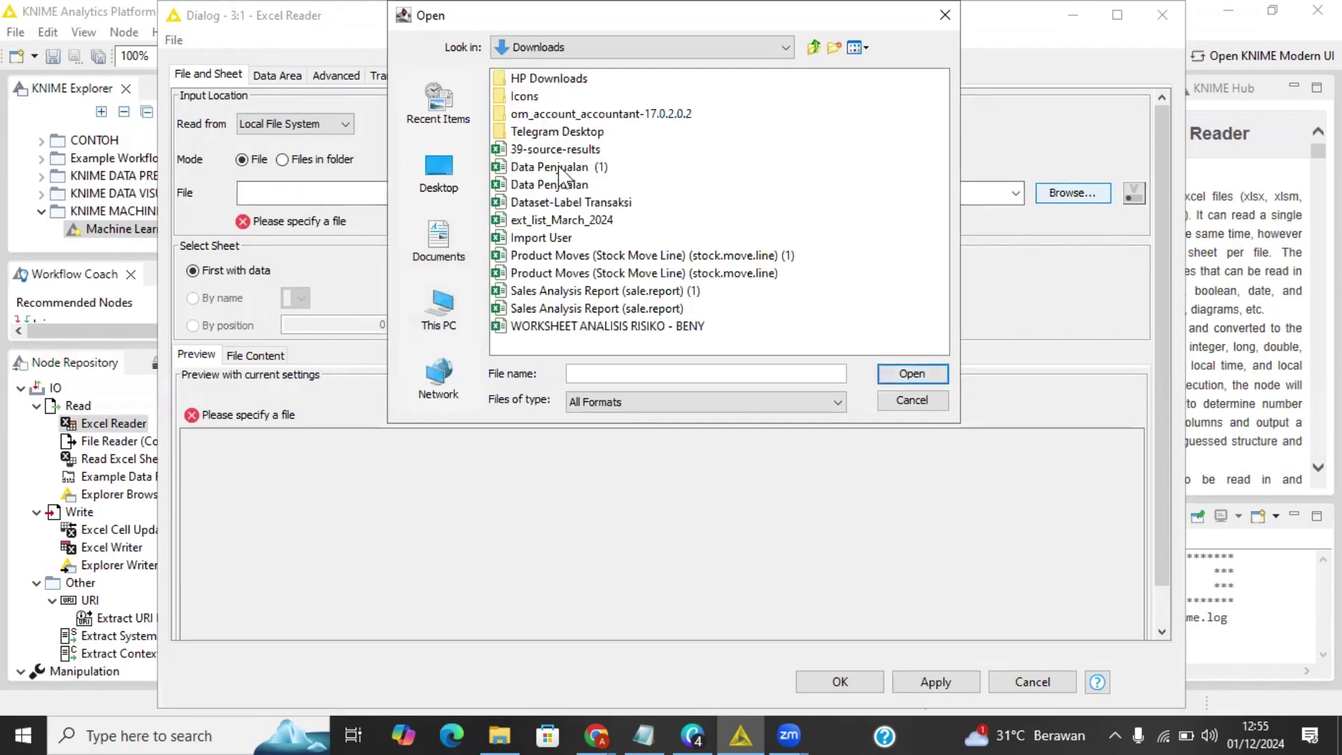
click(560, 201)
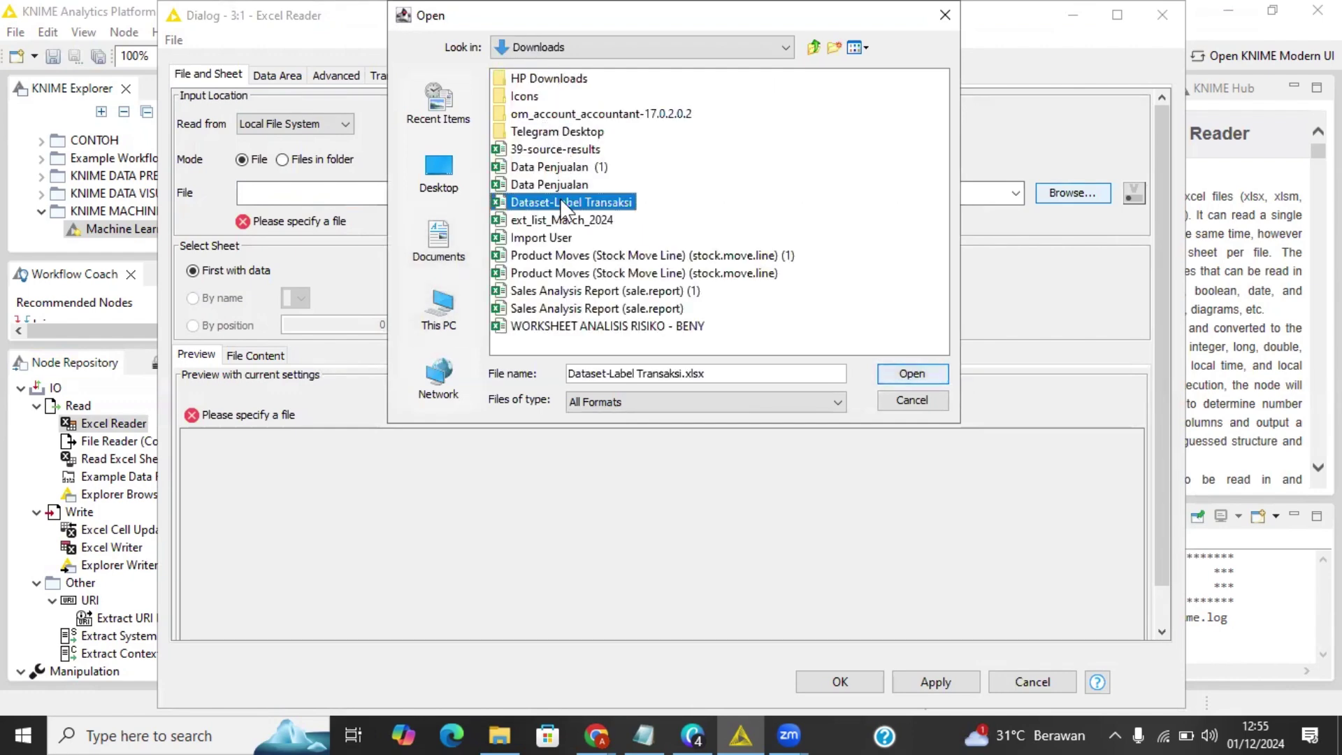
click(933, 378)
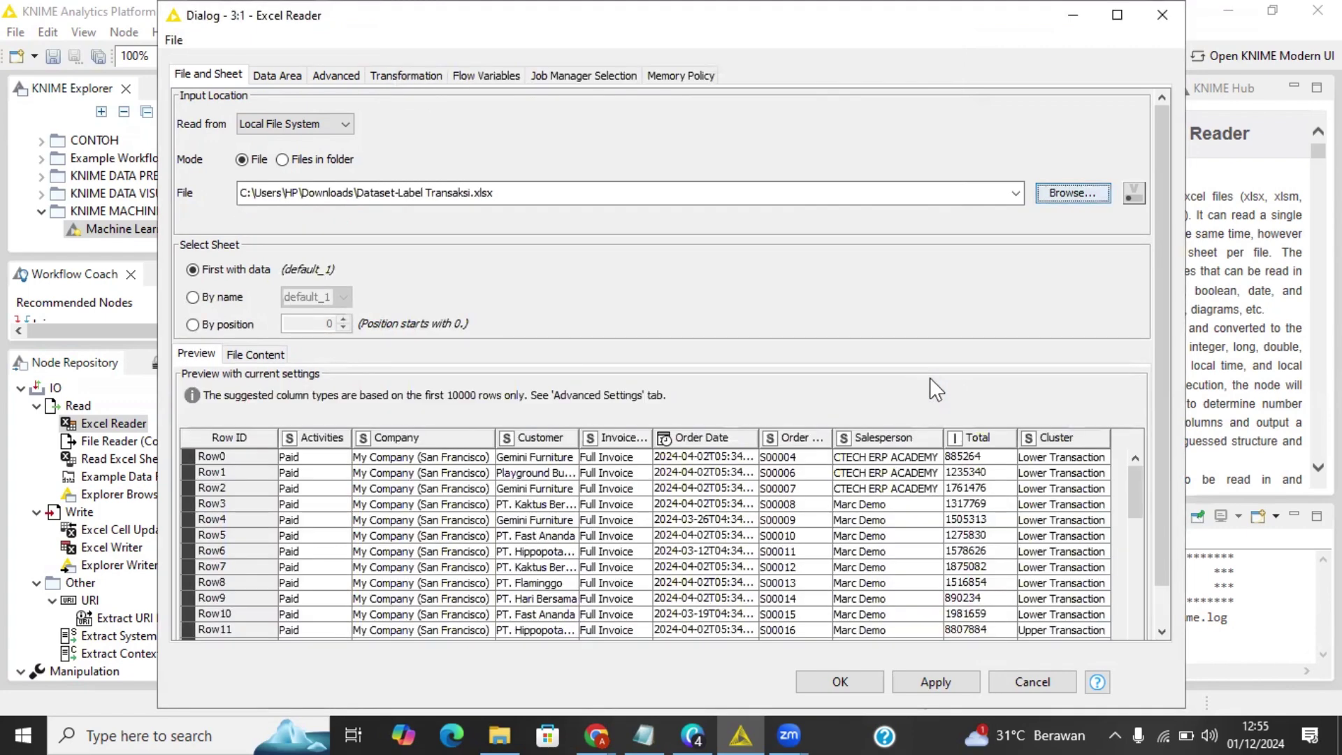
scroll(539, 545, down, 7)
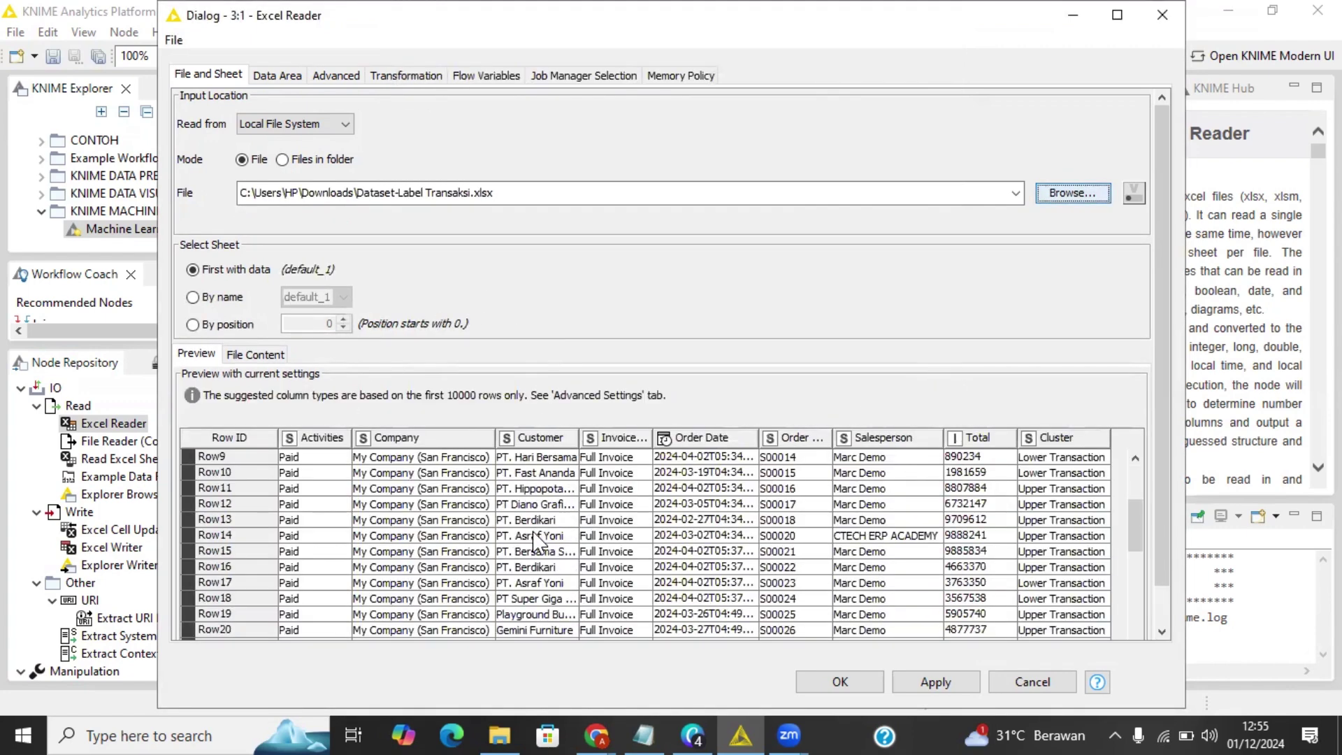
Step: Review the transaction rows in the Excel Reader's data preview, then apply and accept the node's configuration
scroll(524, 559, up, 7)
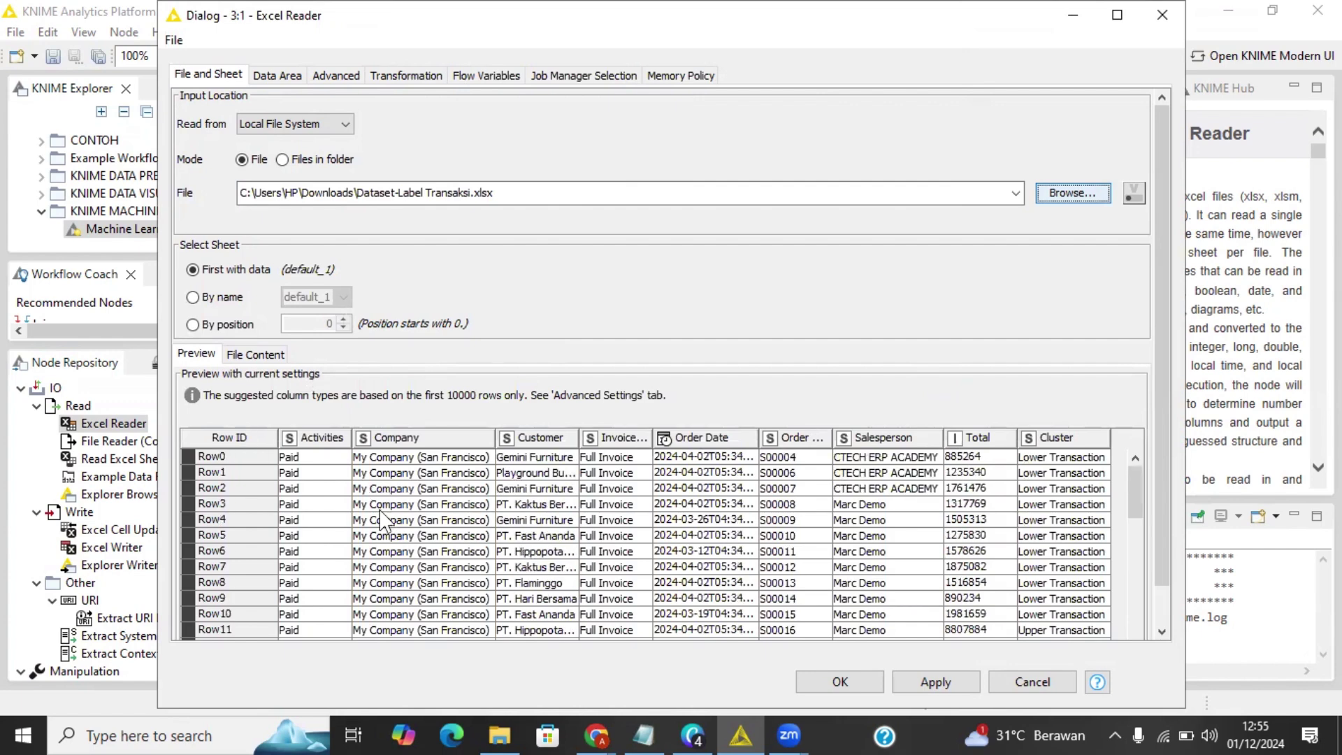
scroll(505, 541, down, 9)
scroll(504, 541, up, 9)
scroll(608, 517, up, 7)
click(924, 675)
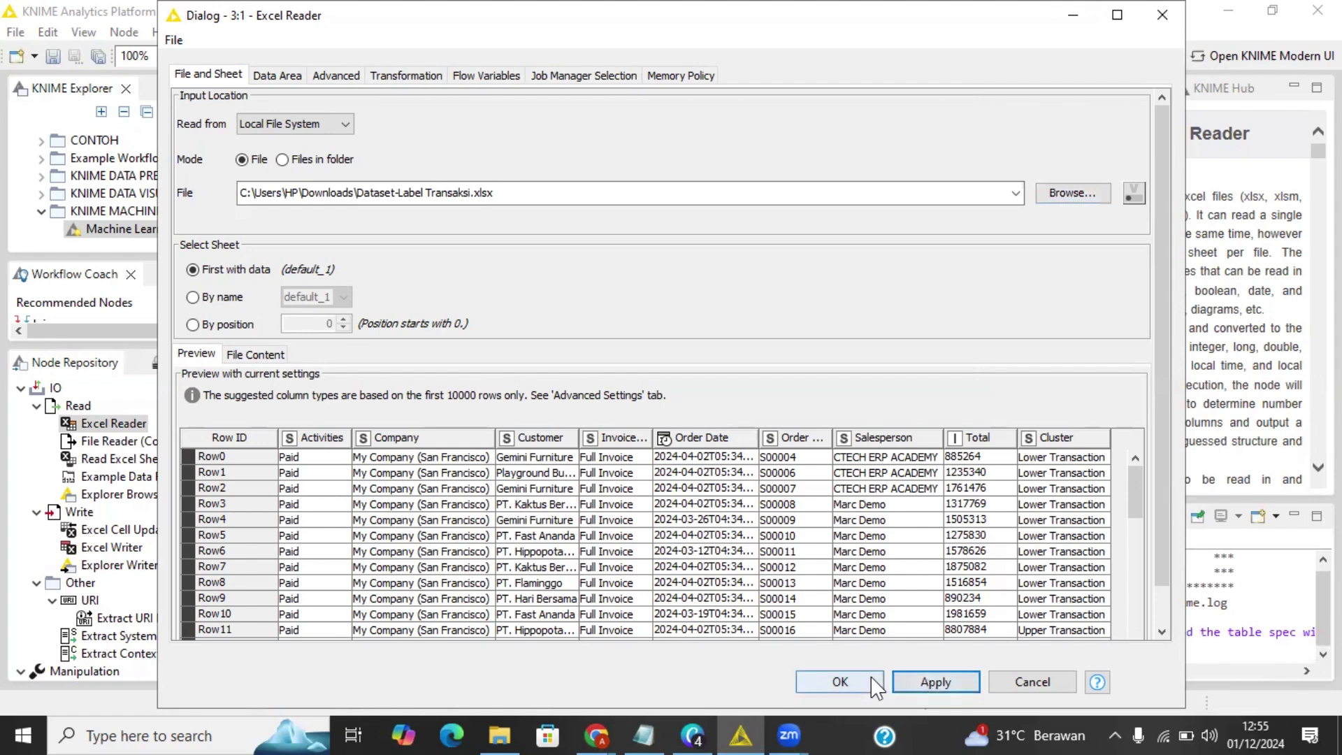
click(841, 681)
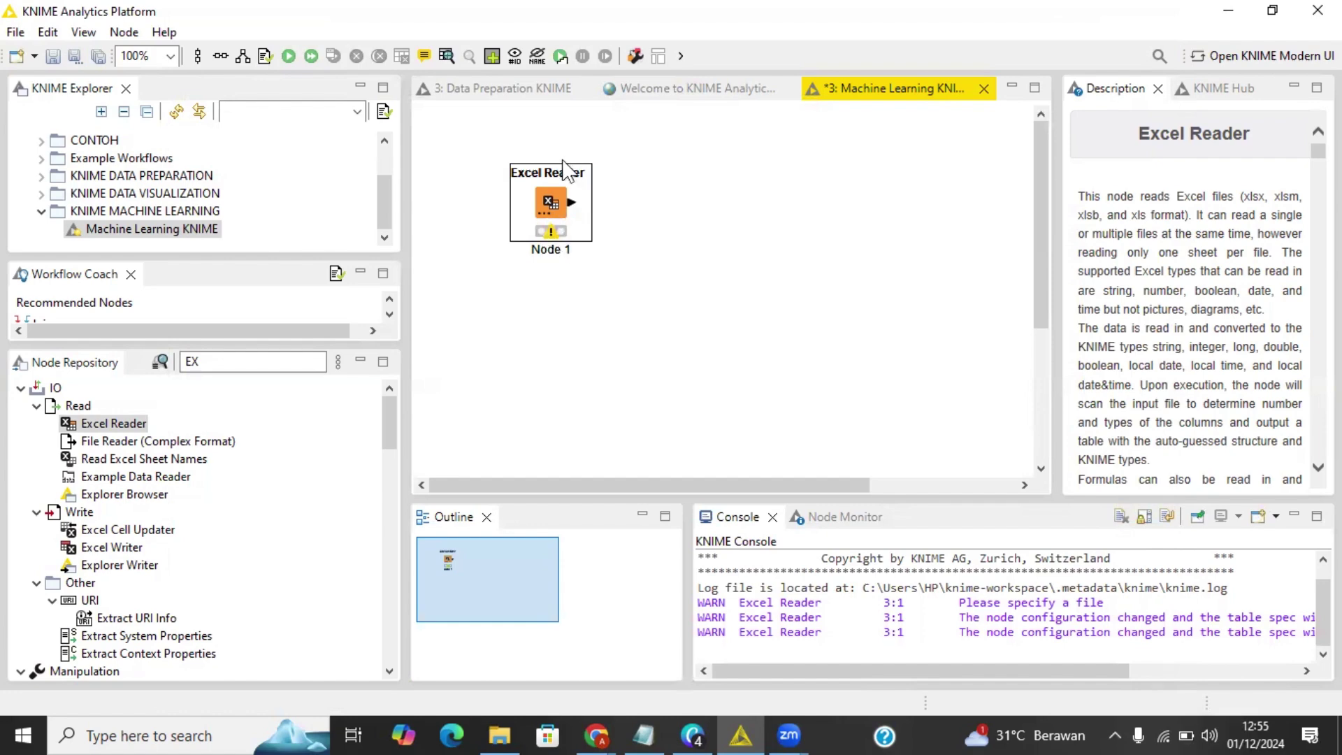
Step: Execute the Excel Reader node and move it slightly lower on the workflow canvas
click(287, 63)
drag(552, 191, 540, 276)
click(601, 281)
click(534, 278)
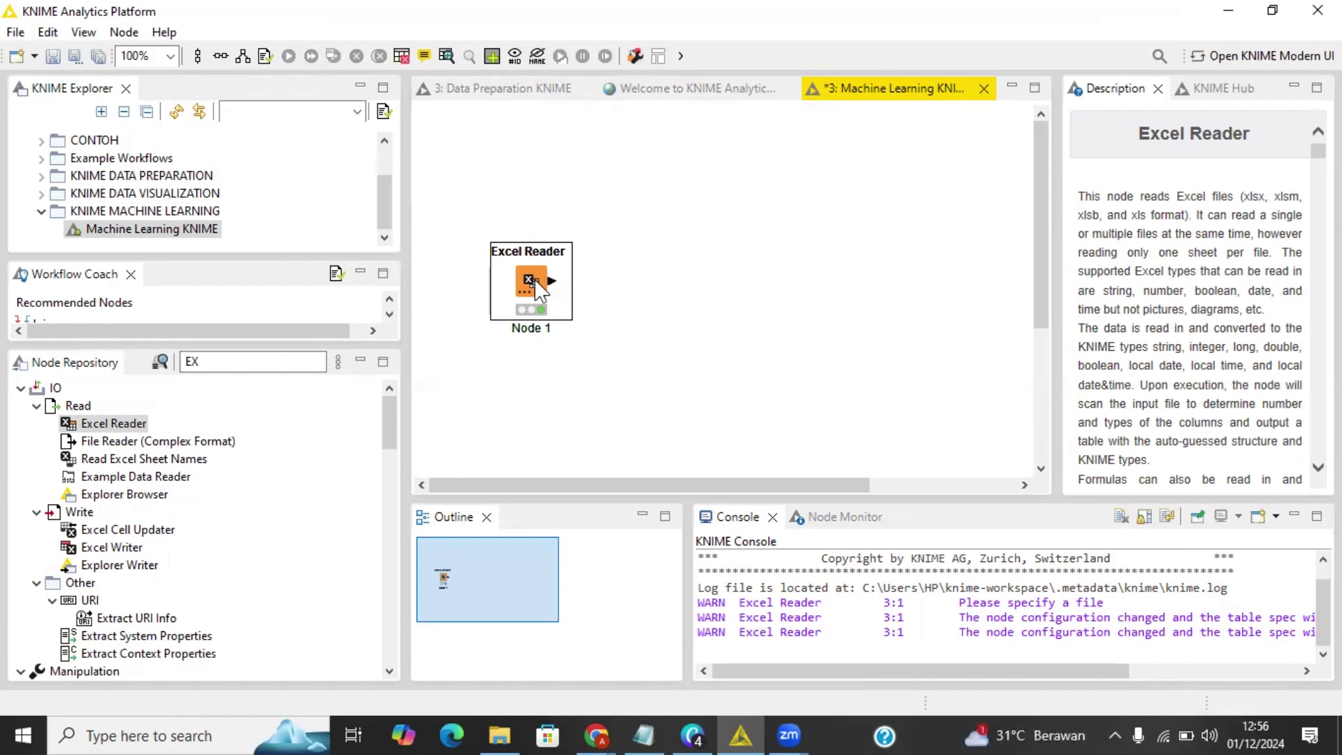
Step: Examine the rows and columns of the Excel Reader's output table, then close it and deselect the node
click(446, 58)
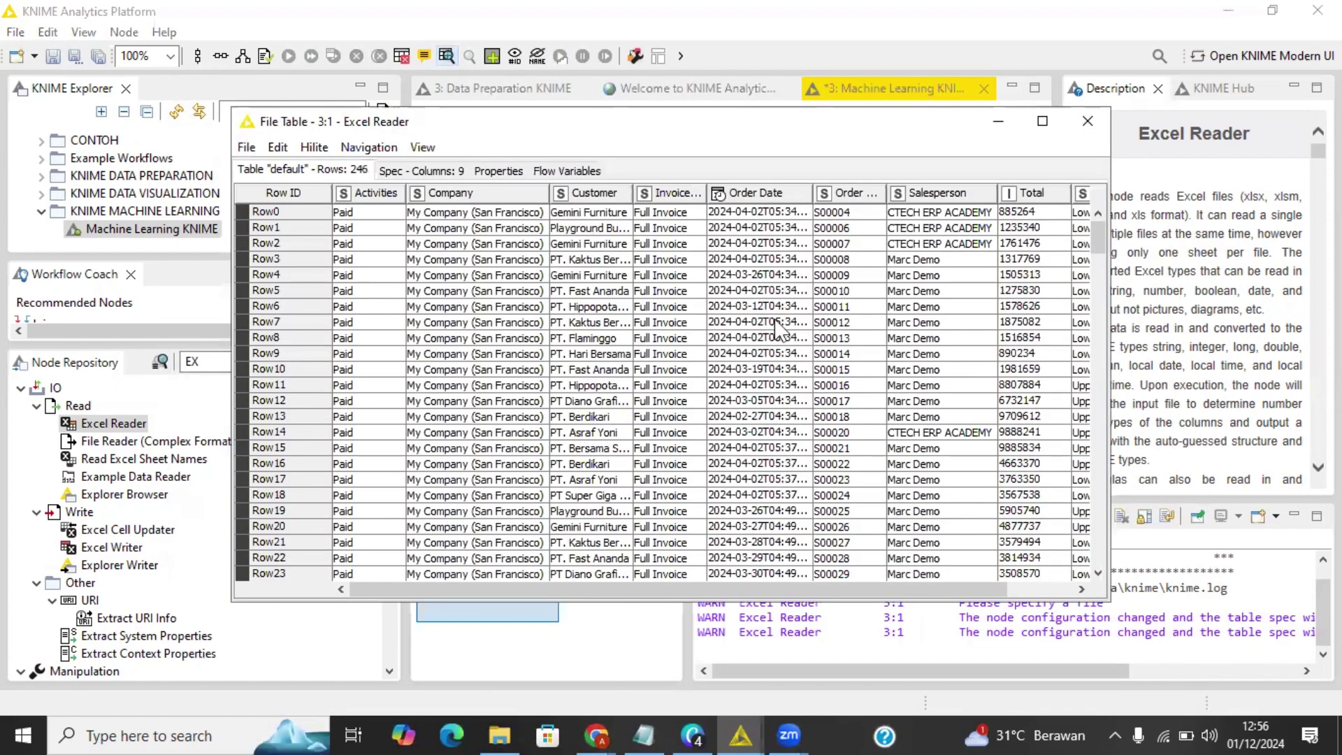
scroll(792, 339, up, 6)
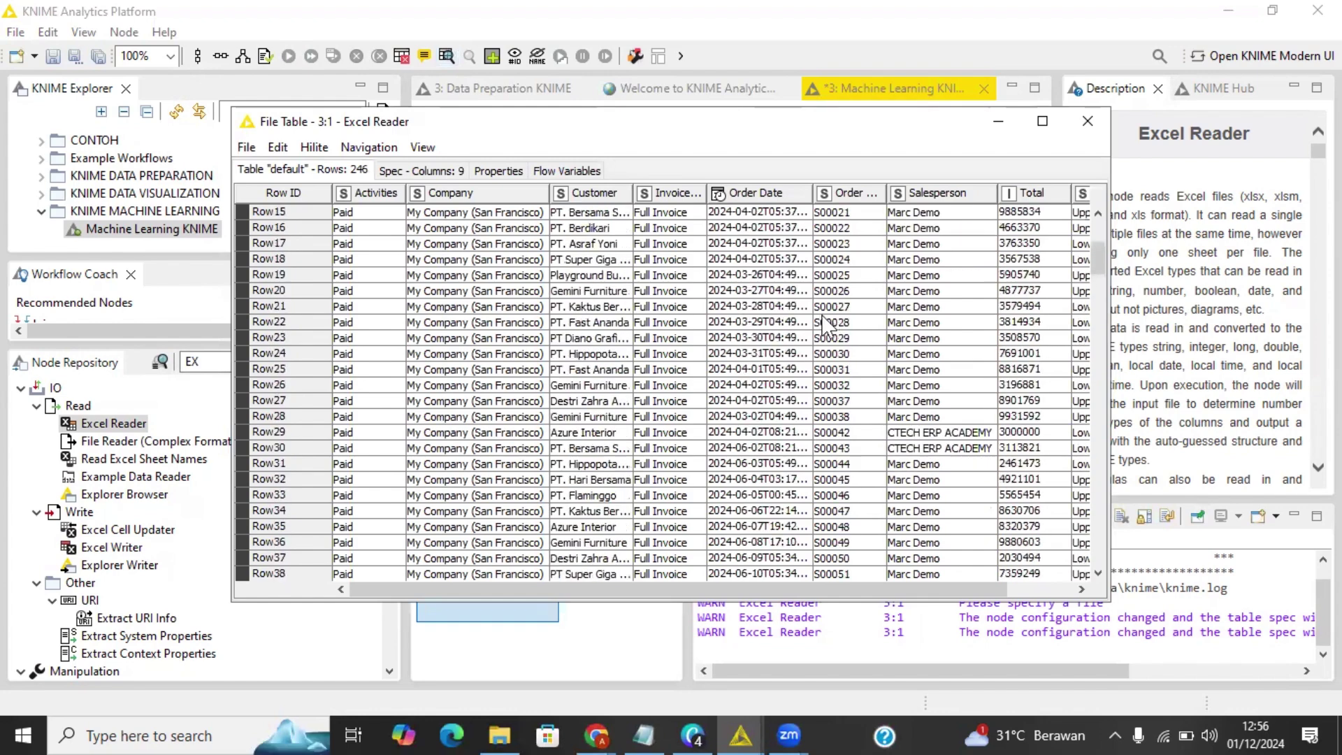
drag(639, 590, 905, 185)
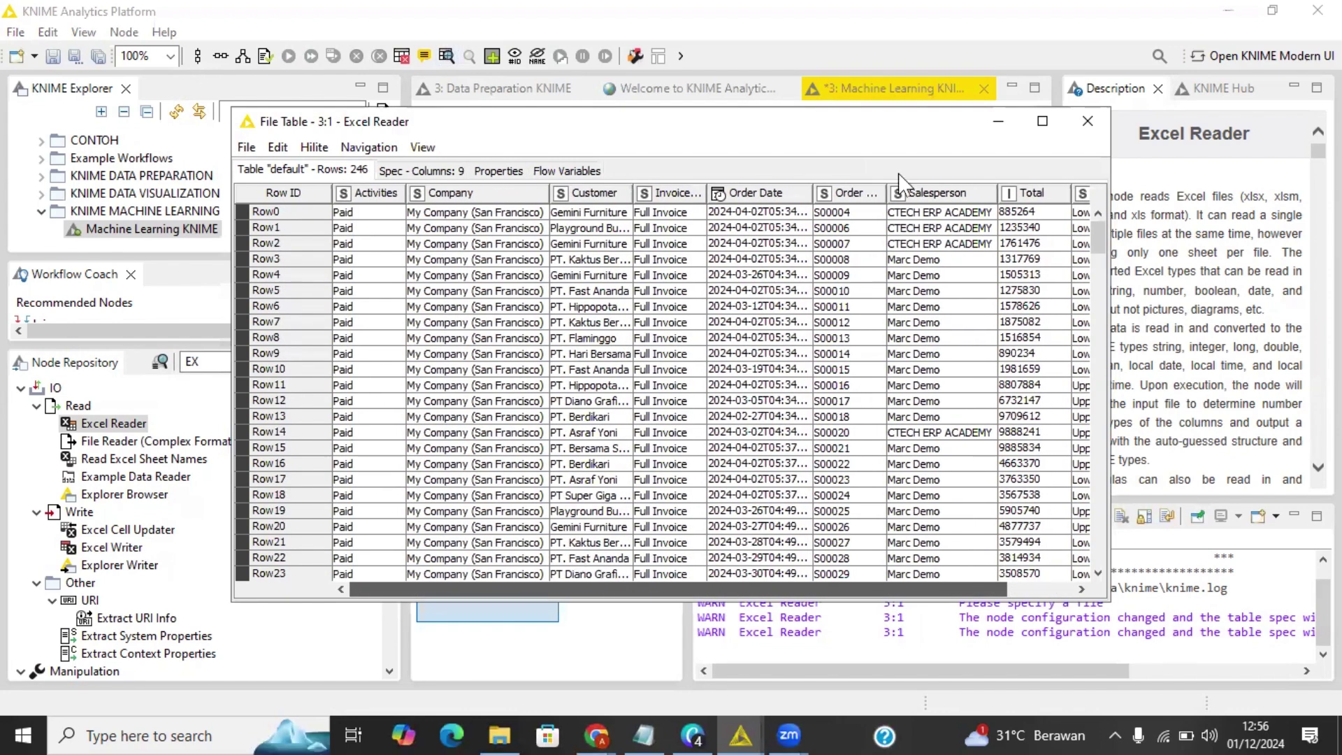
click(1080, 116)
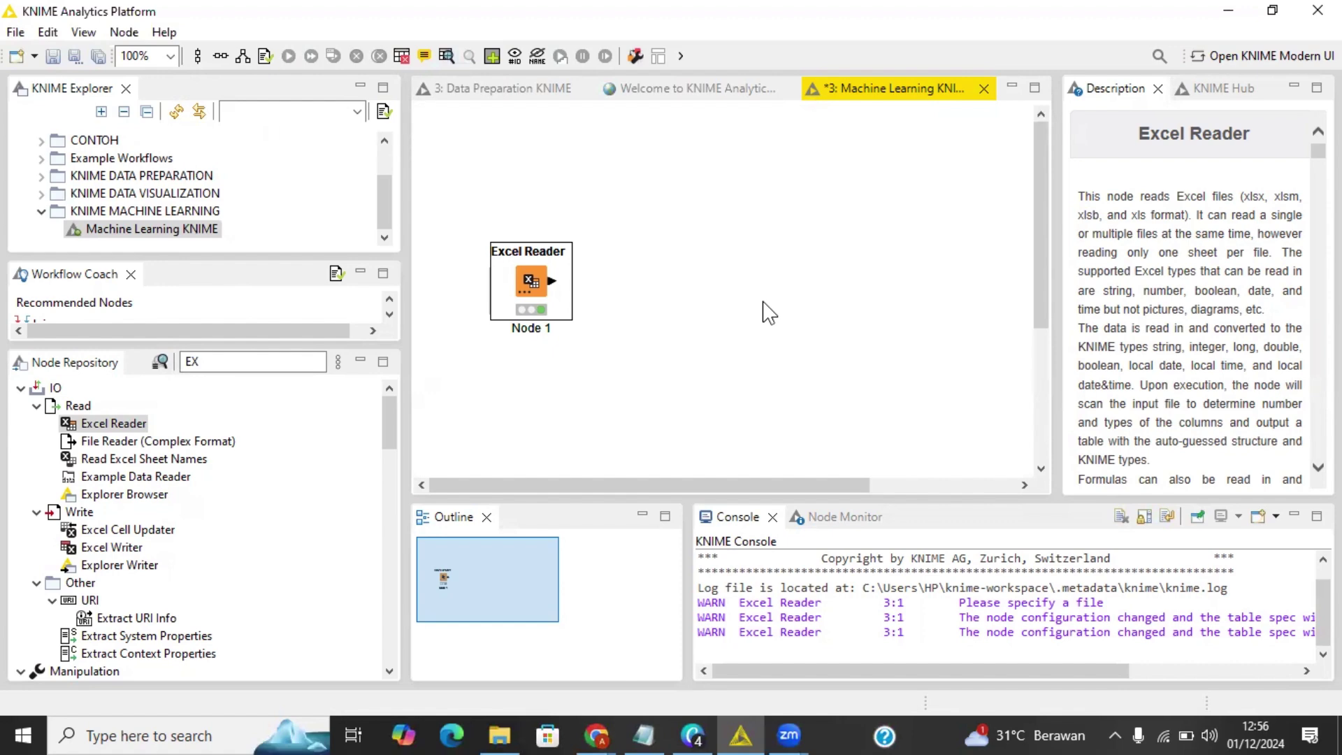
click(769, 312)
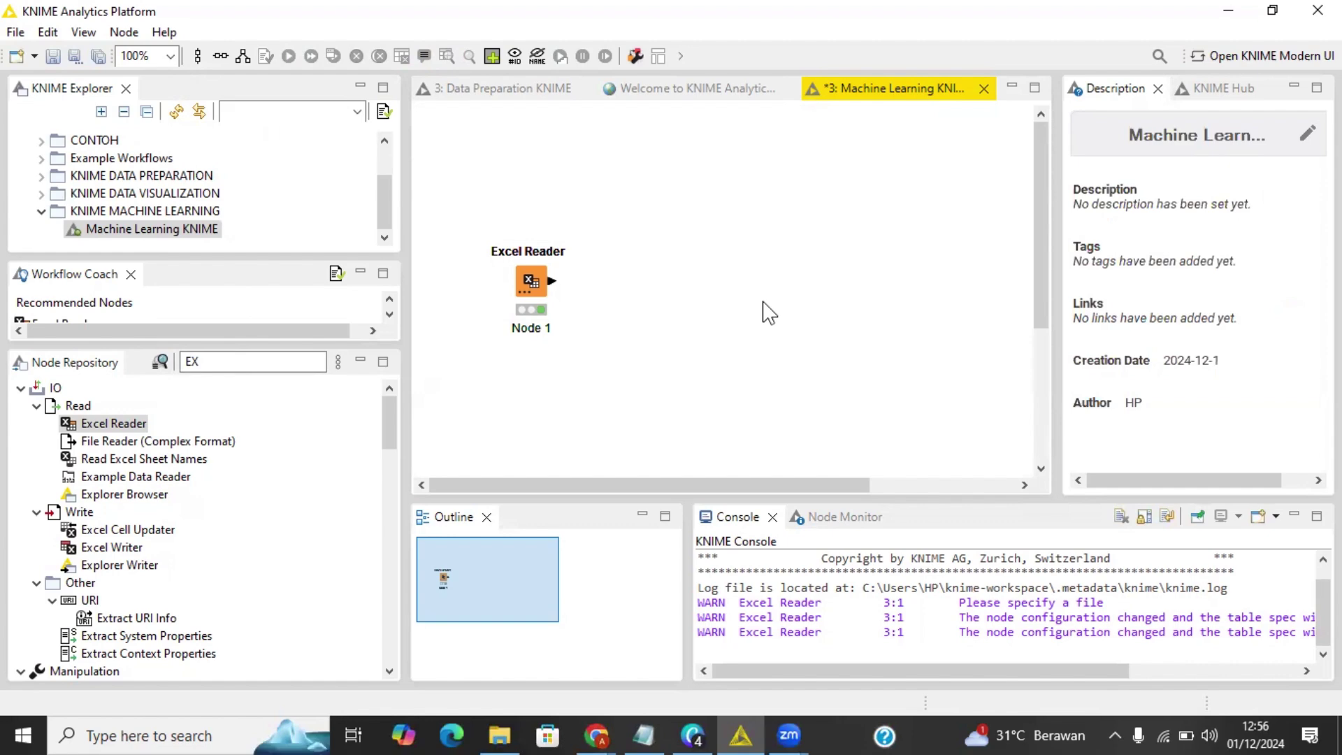
Step: Find the Normalizer node by filtering the repository for NOR and place it beside the Excel Reader
click(264, 362)
key(BackSpace)
key(BackSpace)
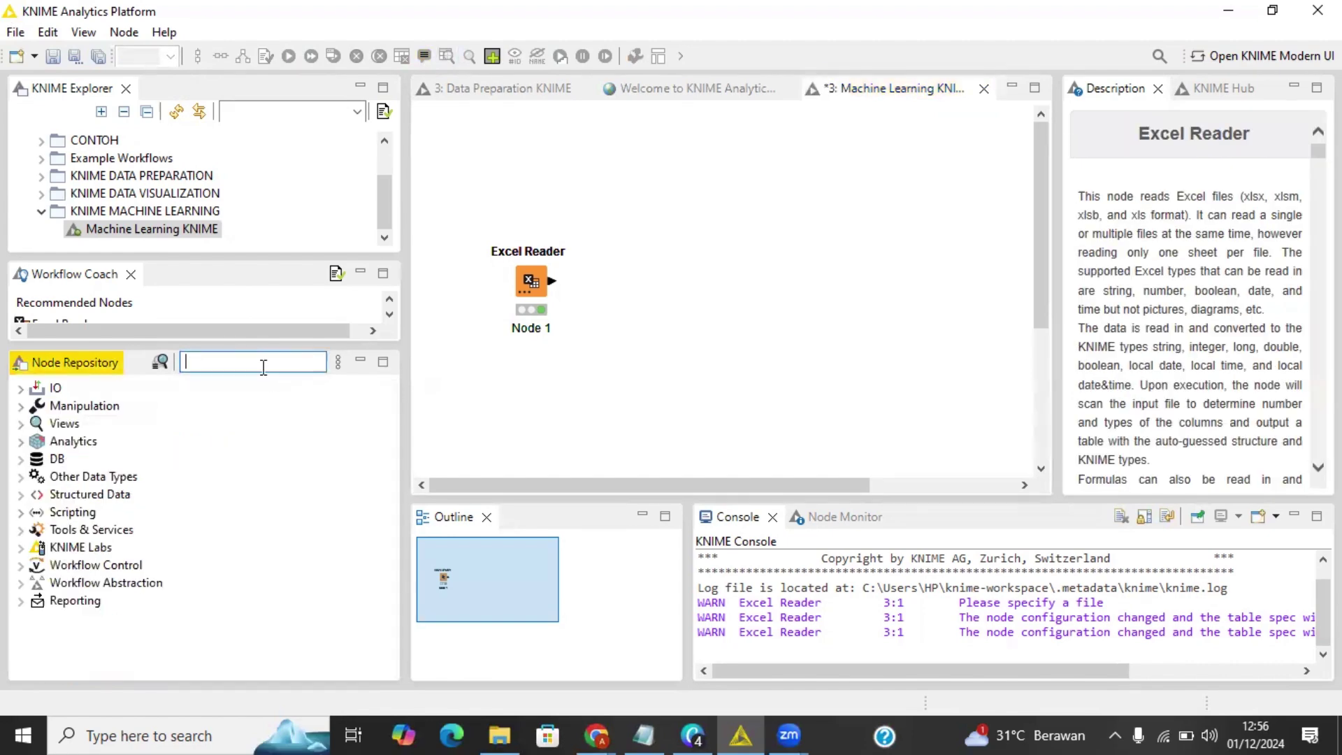
text(NOR)
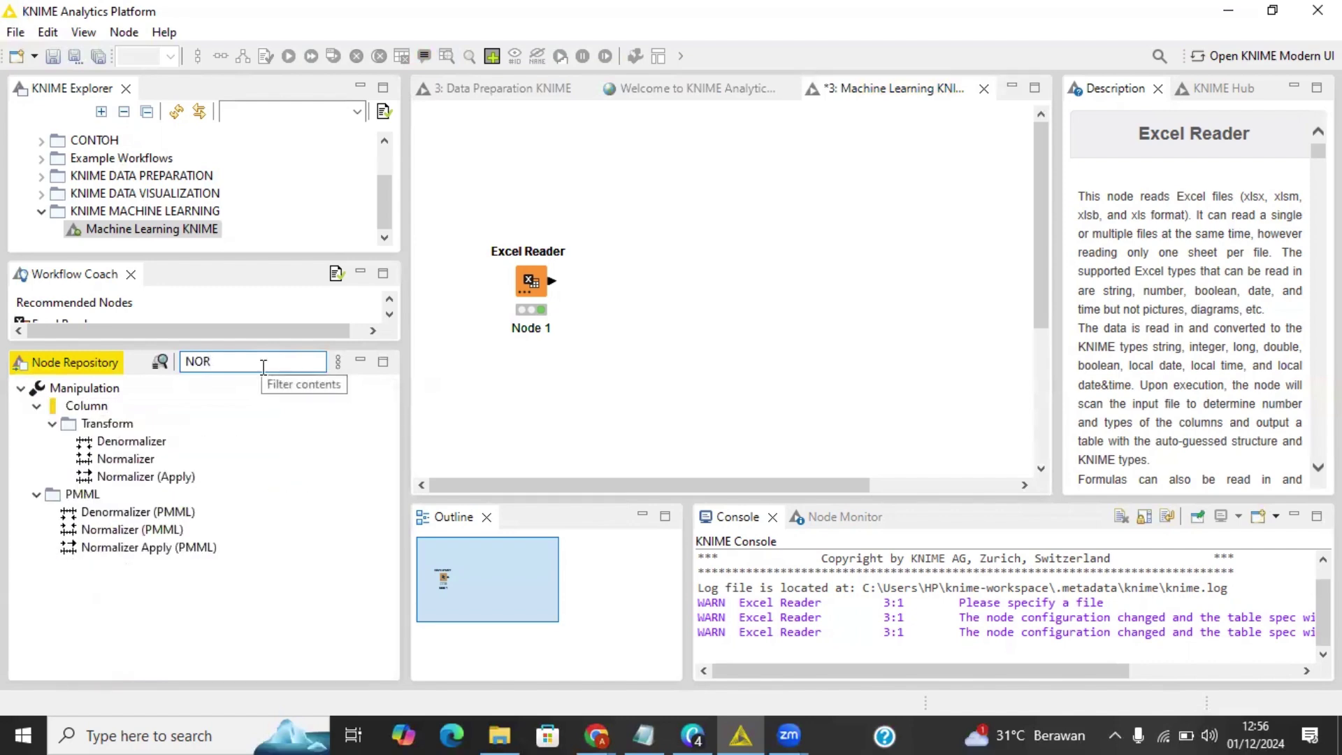
click(121, 460)
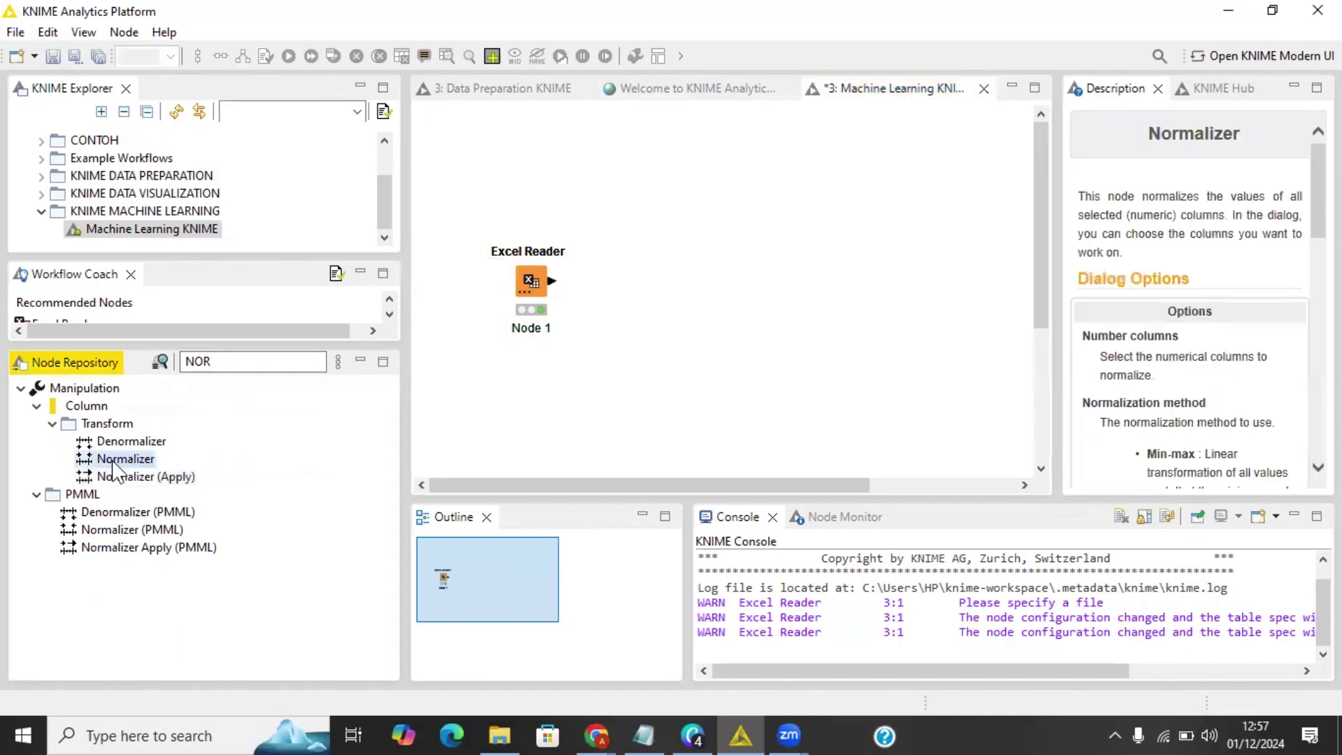
drag(116, 464, 697, 263)
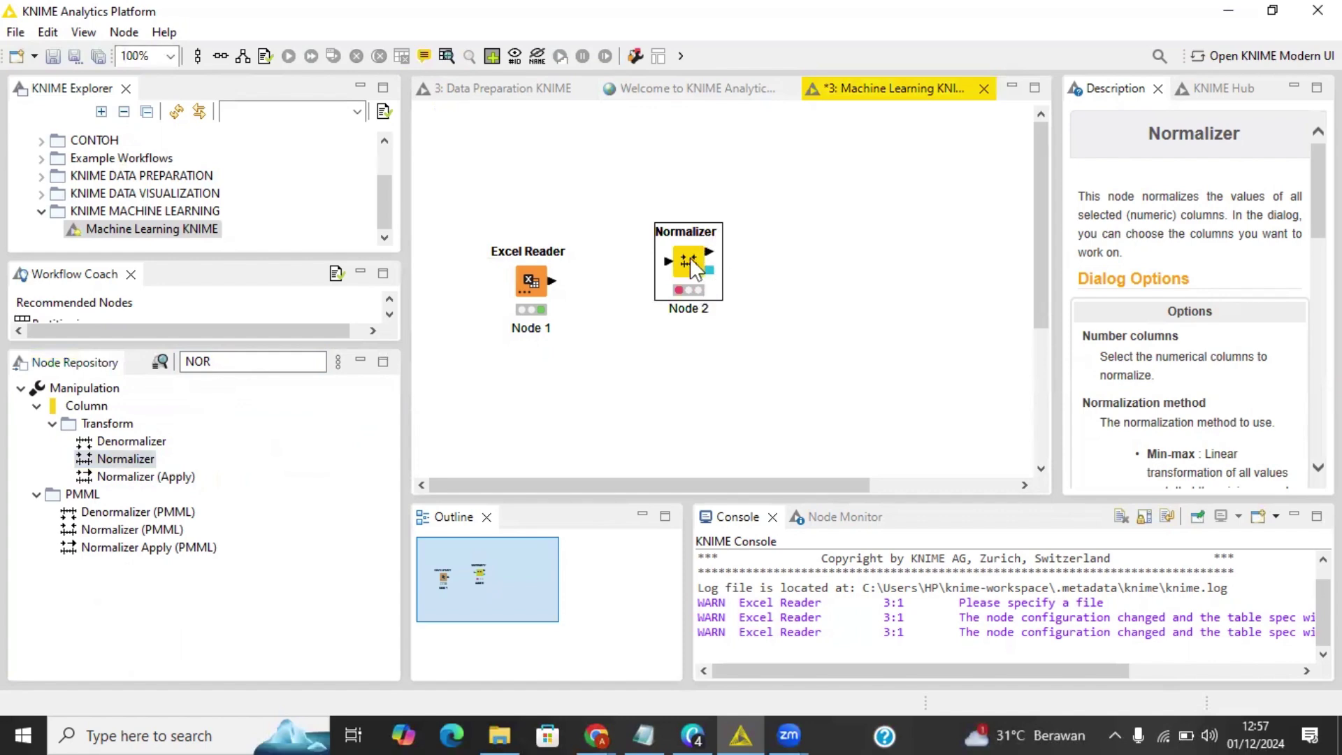
drag(690, 284, 690, 323)
click(608, 290)
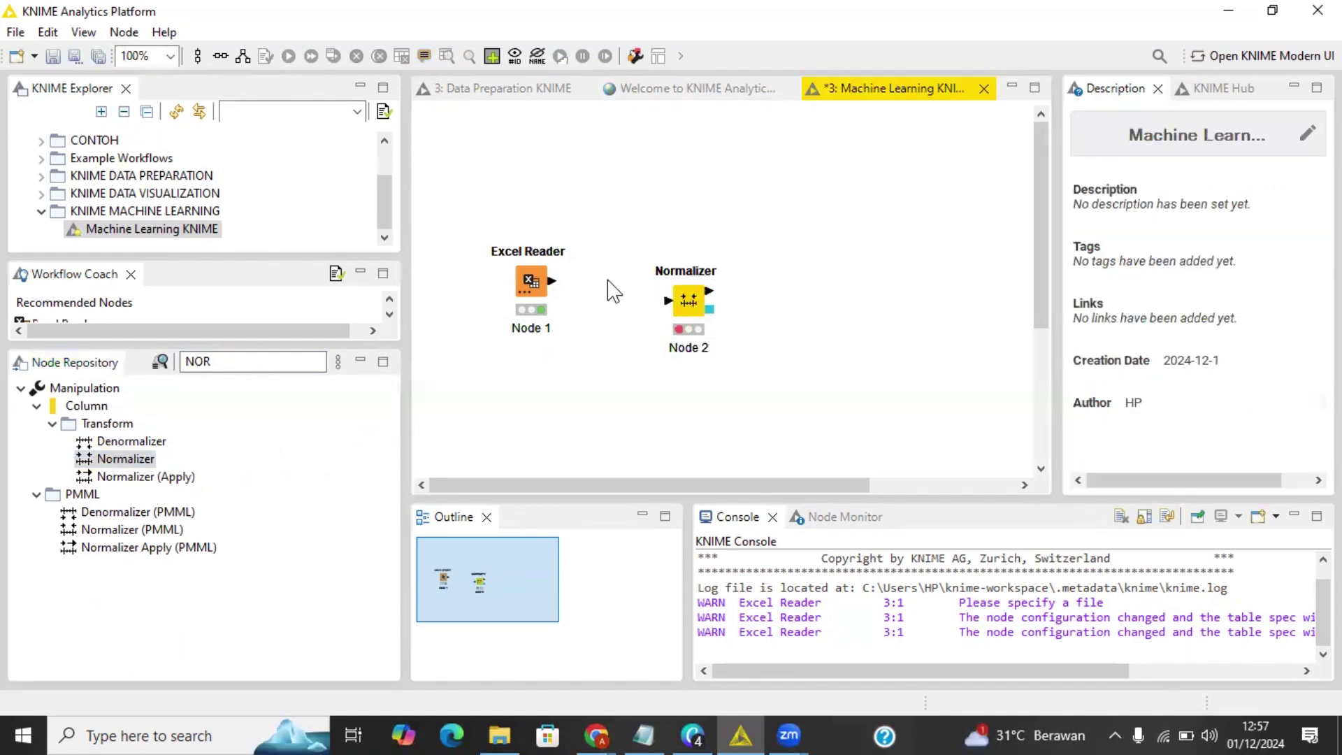
Step: Connect the Excel Reader's output to the Normalizer's input and align the two nodes in a straight row
click(548, 282)
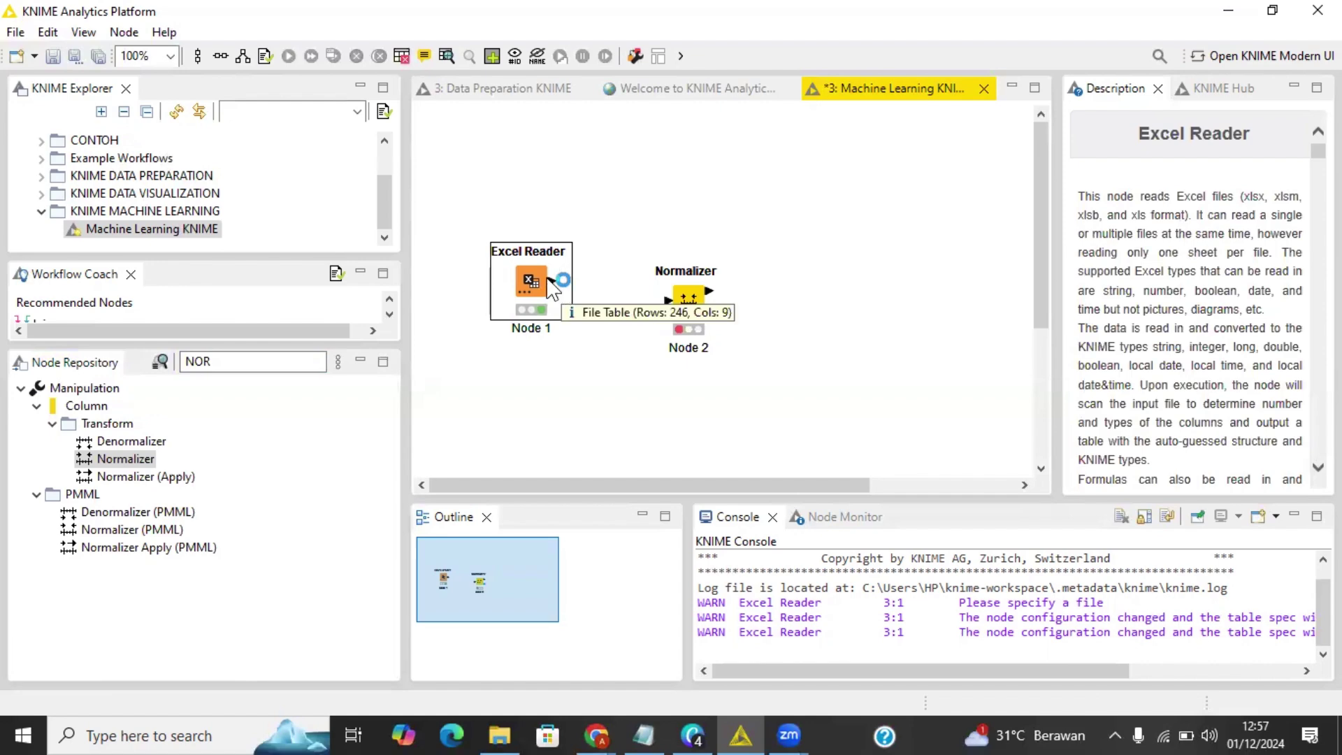
drag(549, 280, 687, 308)
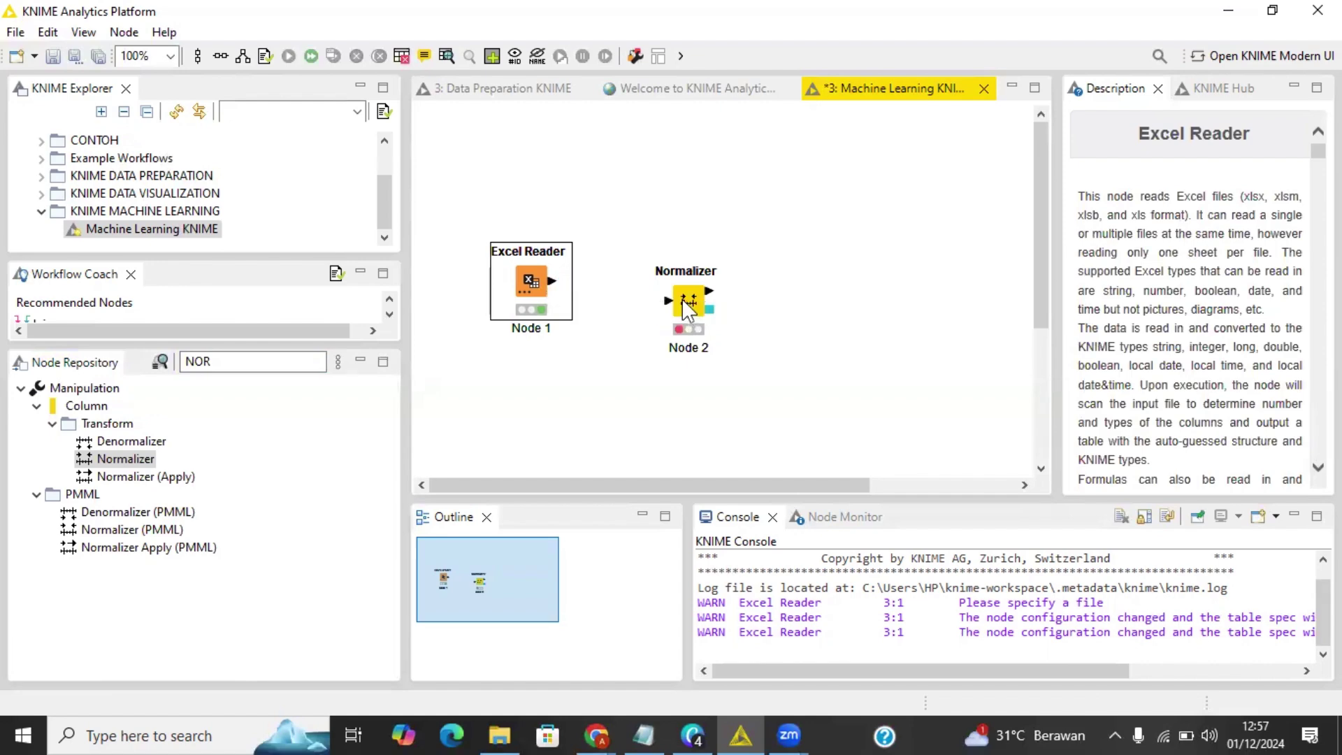
click(693, 291)
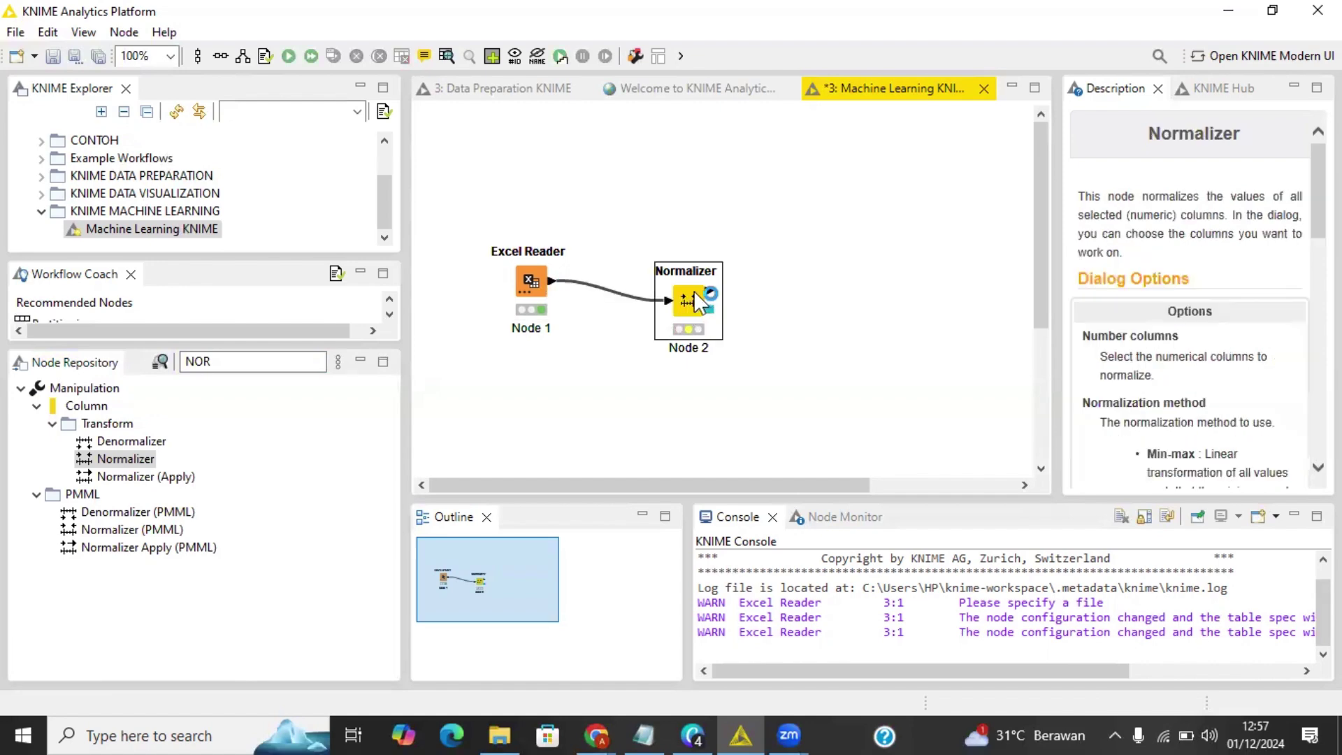
drag(693, 291, 694, 271)
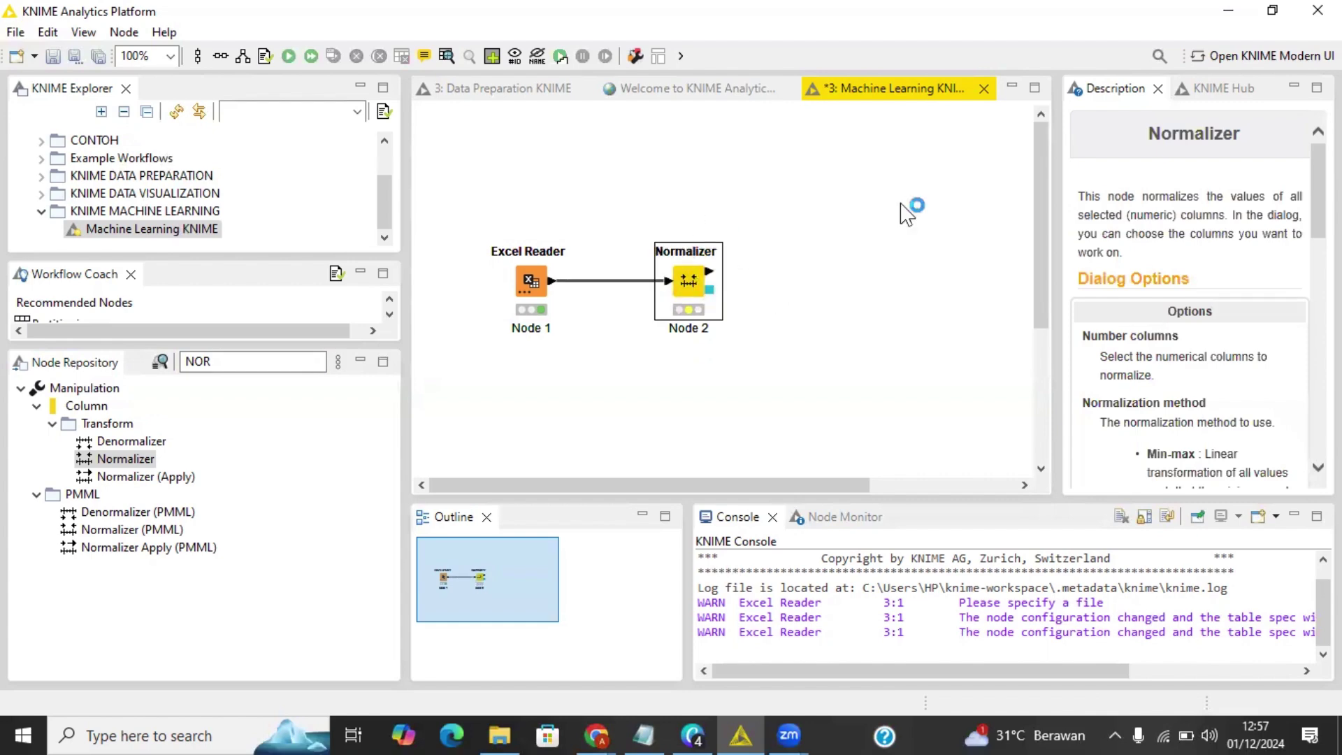
click(1158, 212)
Step: Examine the Total and Cluster columns in the Excel Reader's output table, then close the table
click(492, 284)
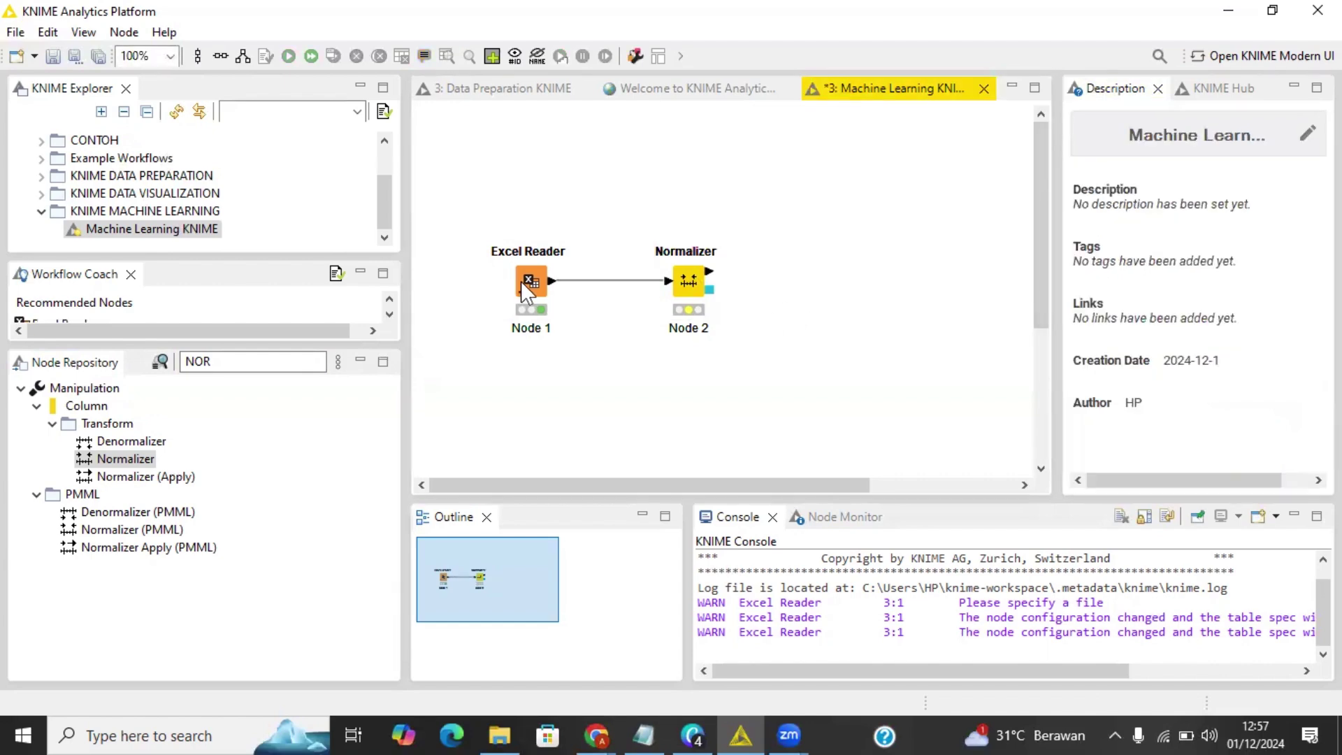
click(521, 280)
click(445, 56)
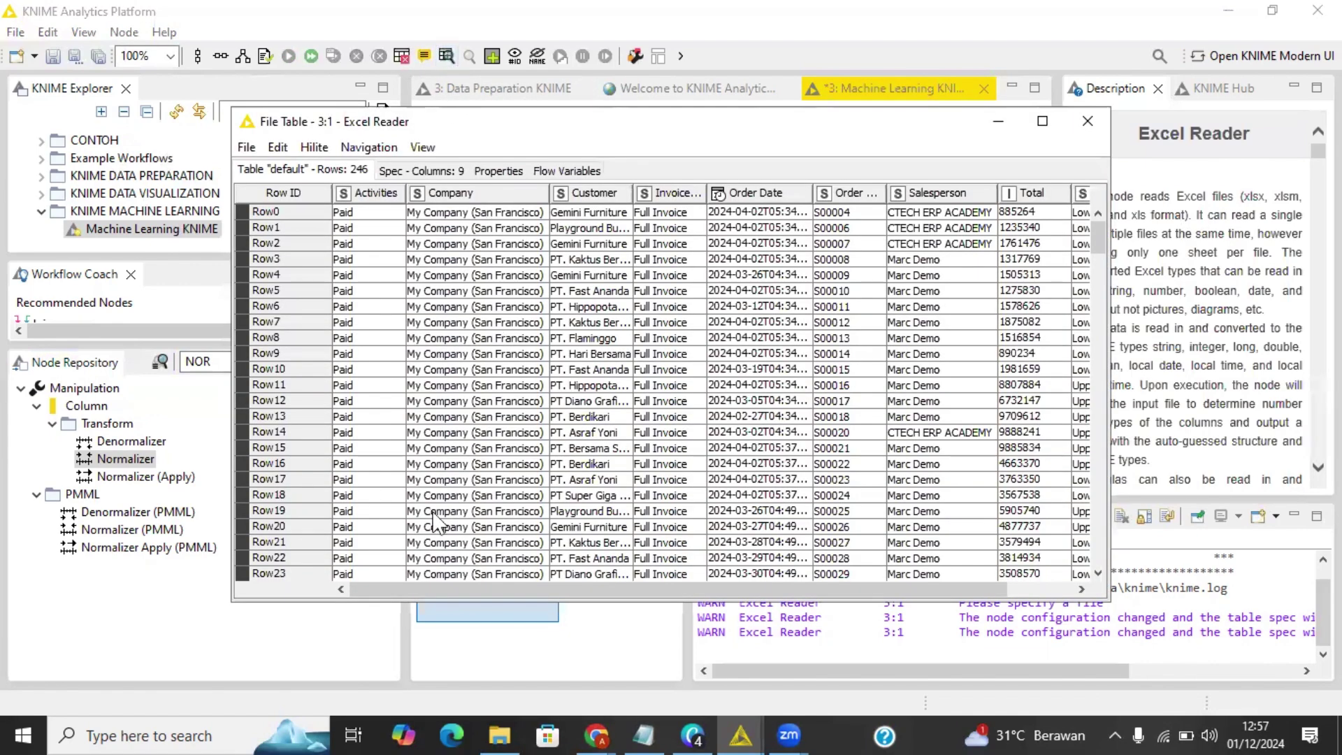
drag(396, 584, 489, 583)
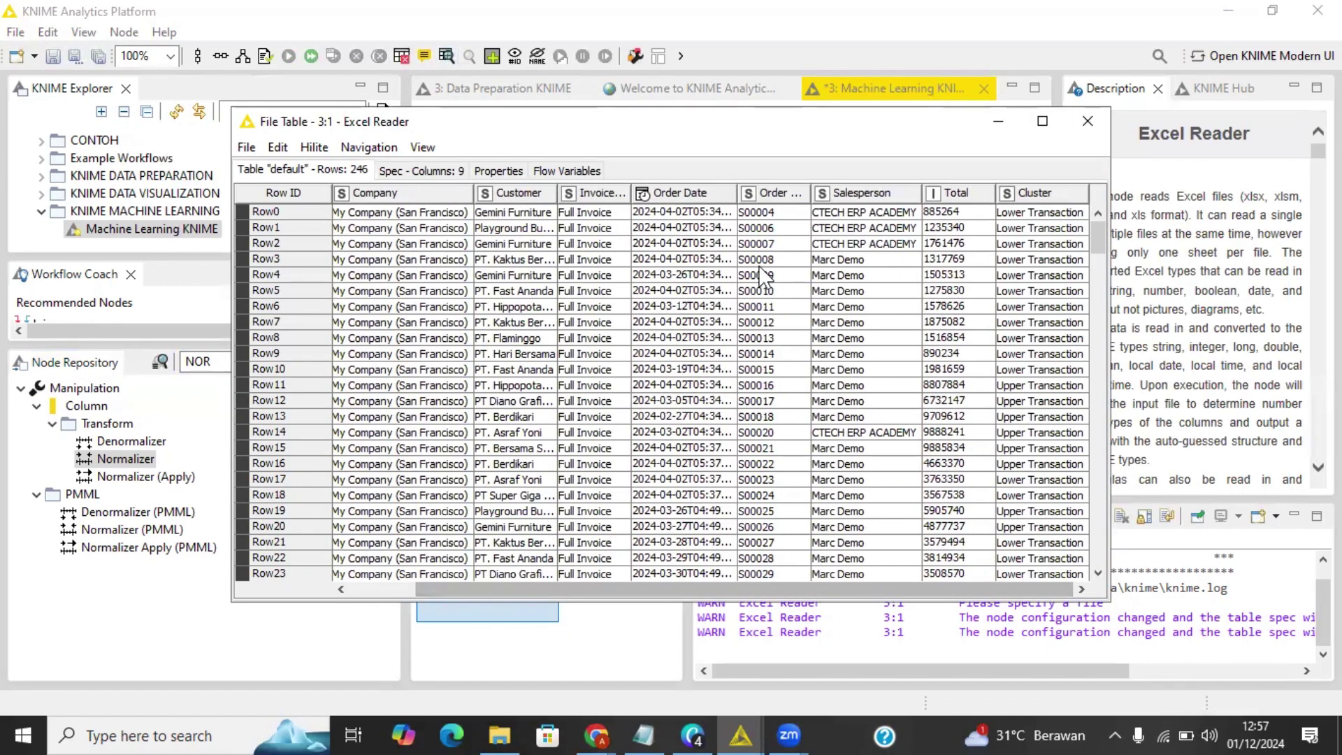
click(976, 196)
click(947, 237)
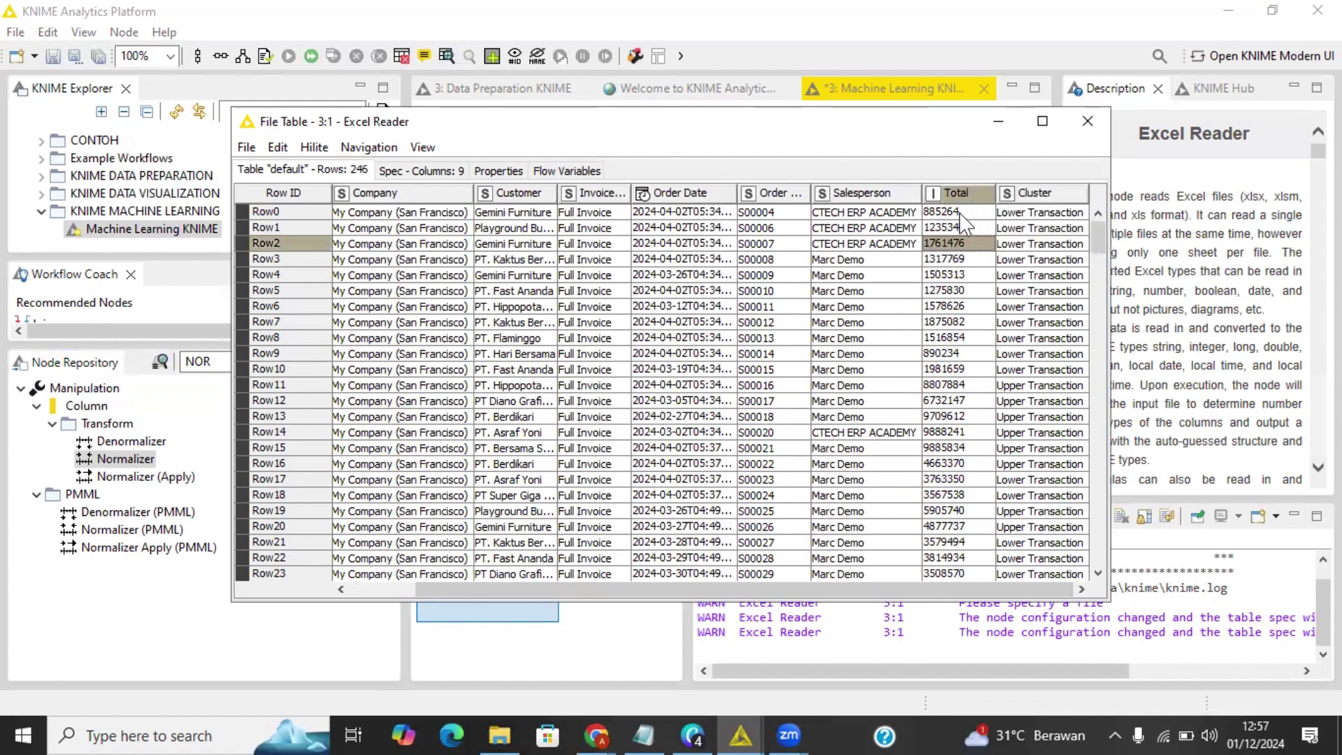
click(966, 196)
click(975, 149)
click(1088, 116)
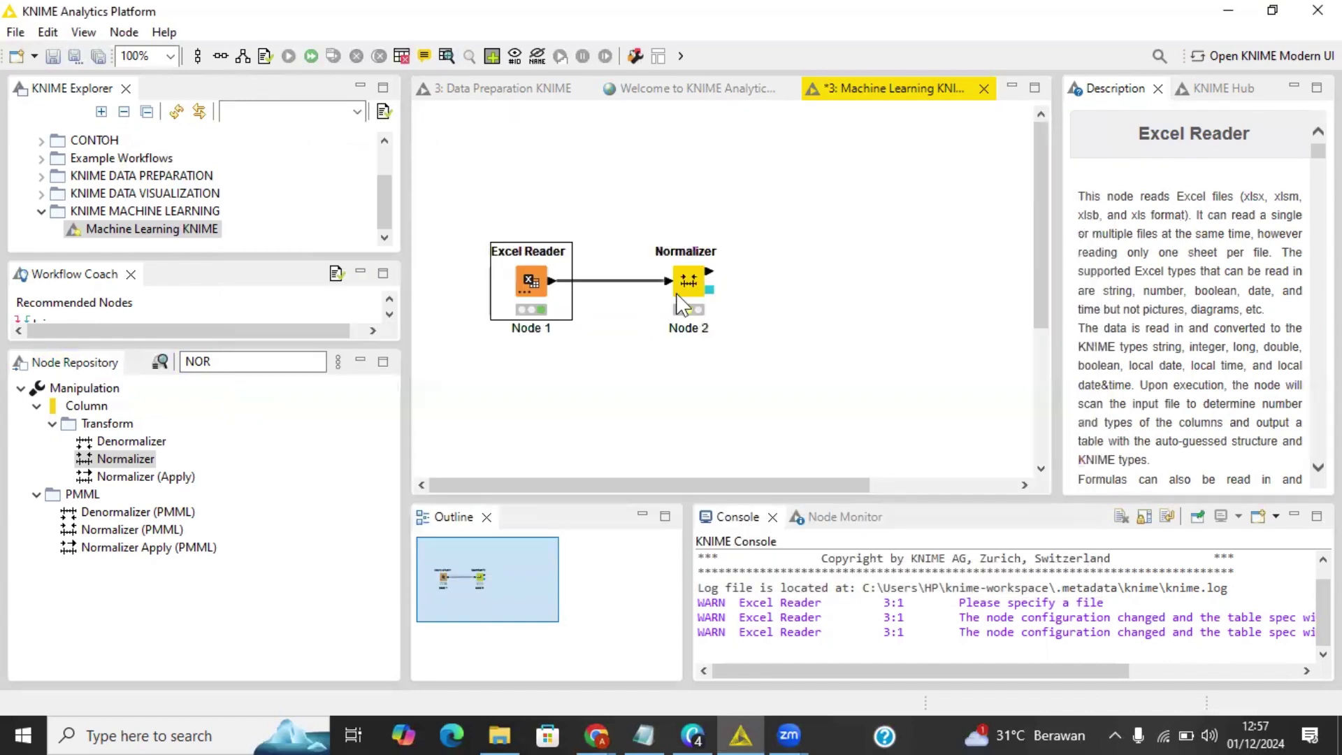
Step: Configure the Normalizer to scale the Total column with the Min-max method, using minimum 0 and maximum 1
click(685, 287)
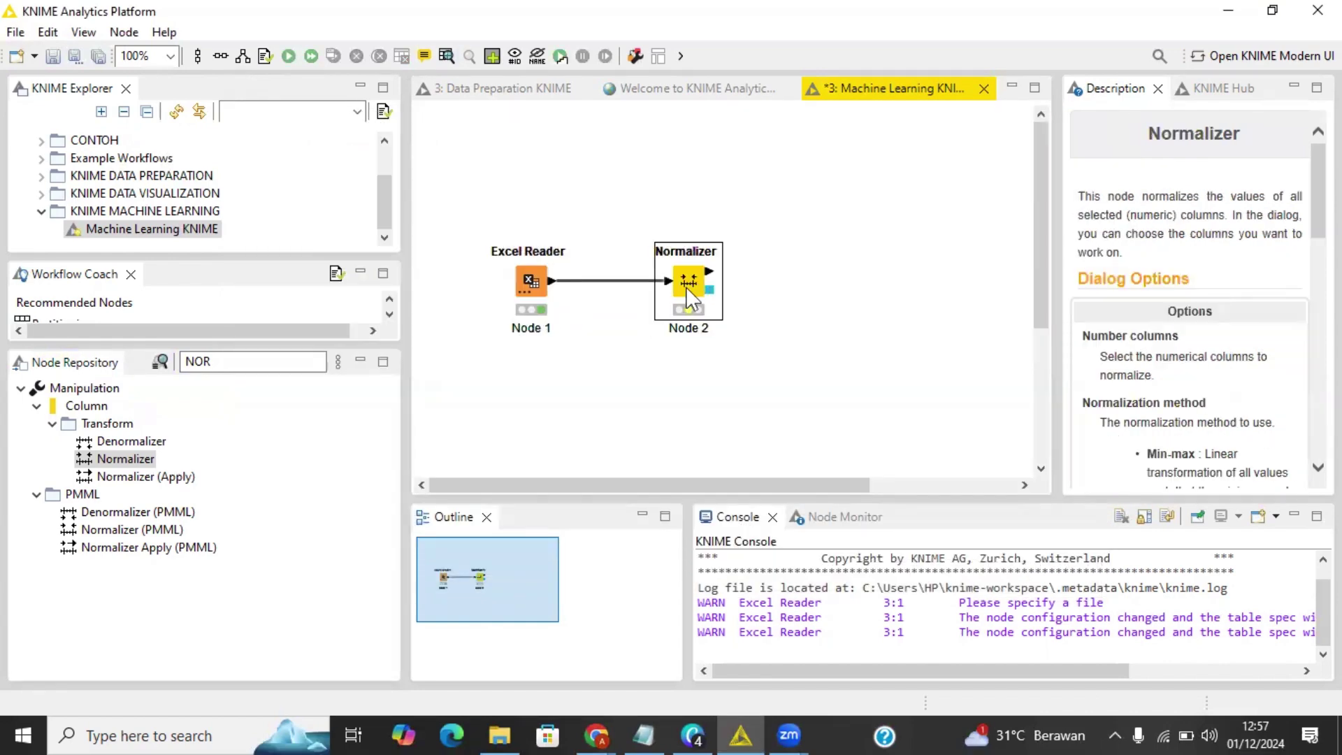
right_click(686, 286)
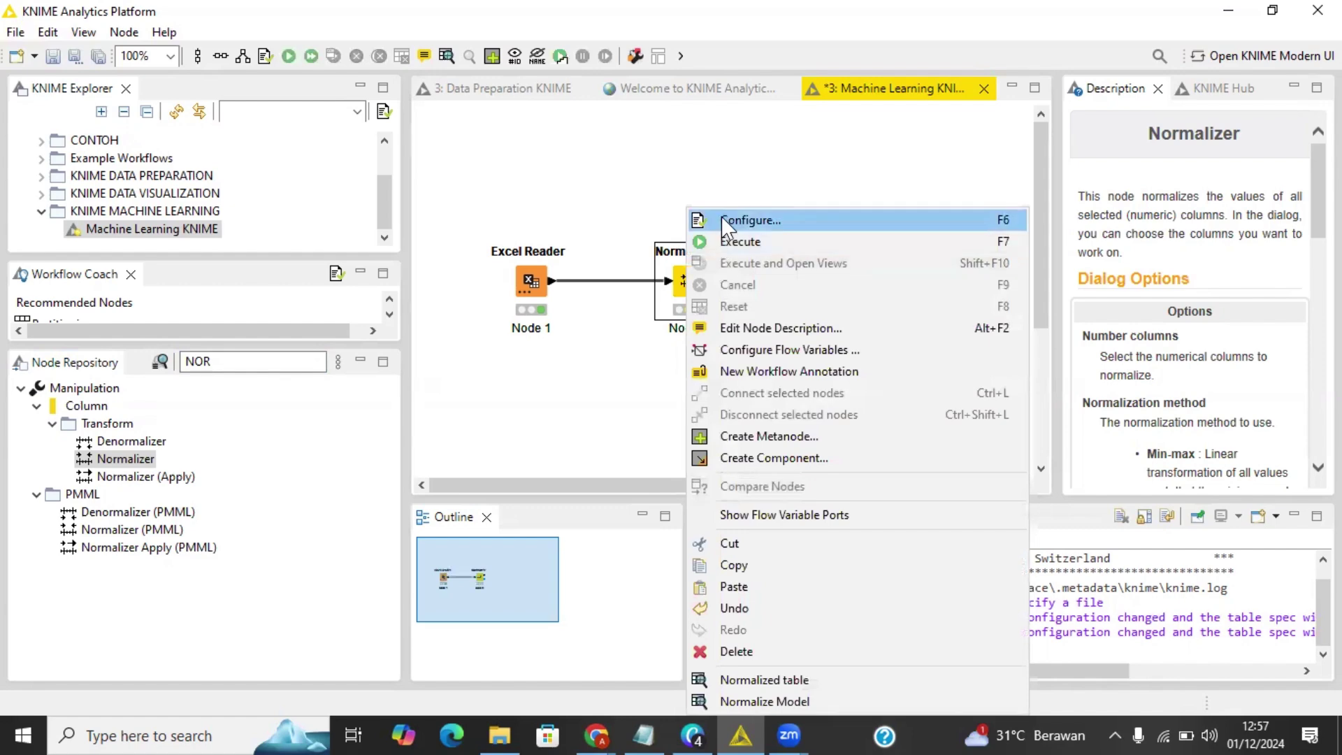
click(721, 218)
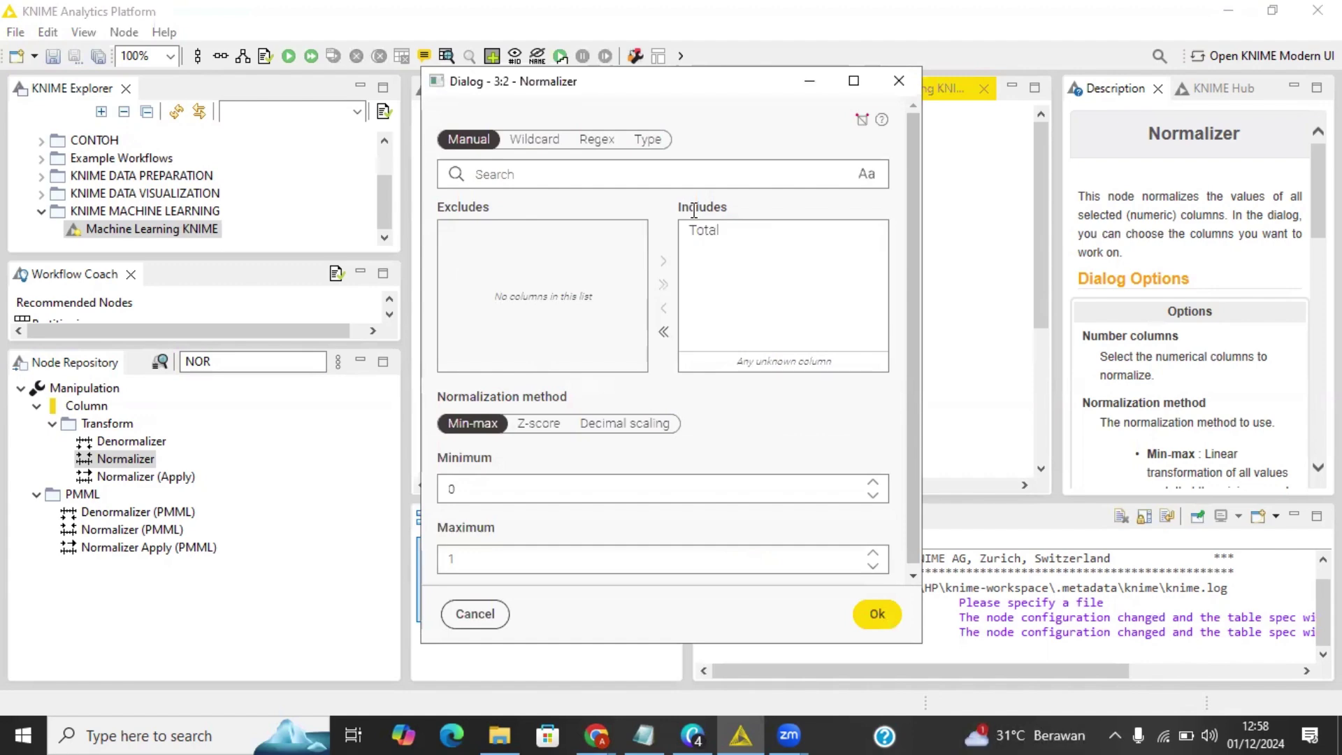
click(763, 263)
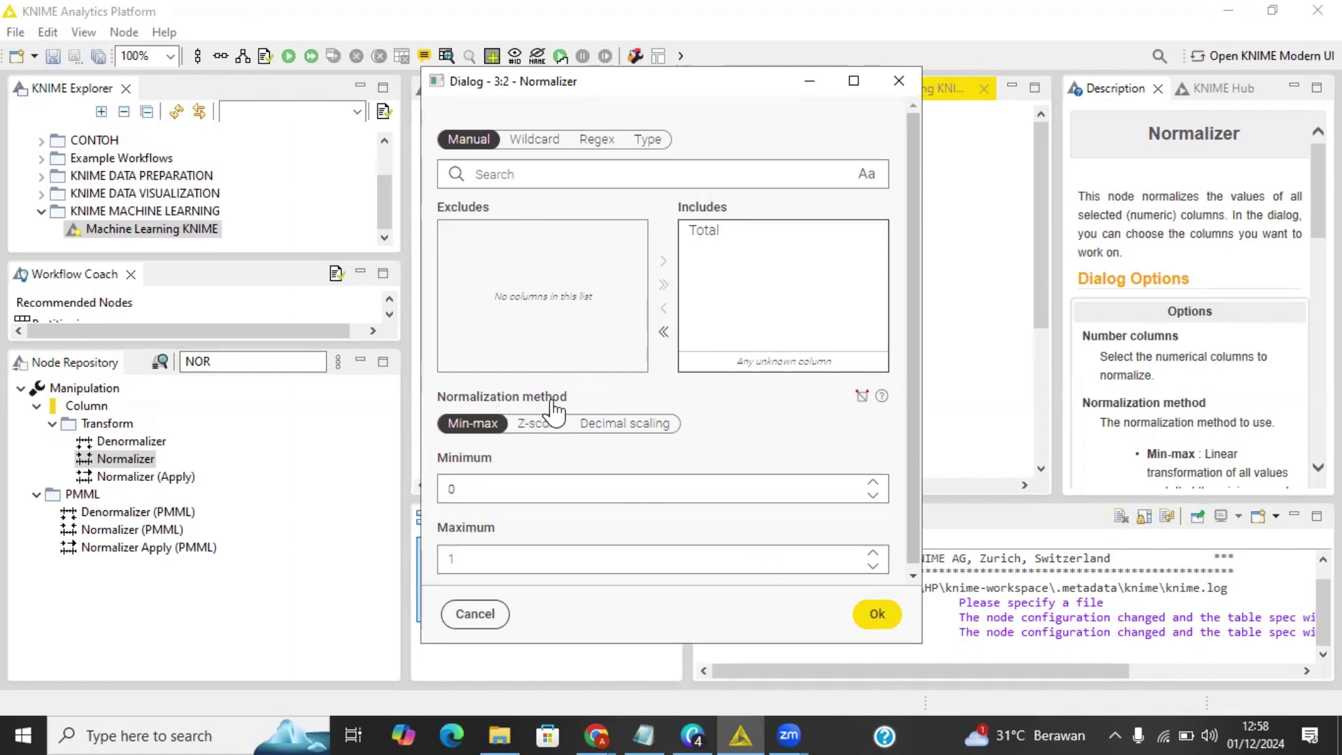
click(478, 428)
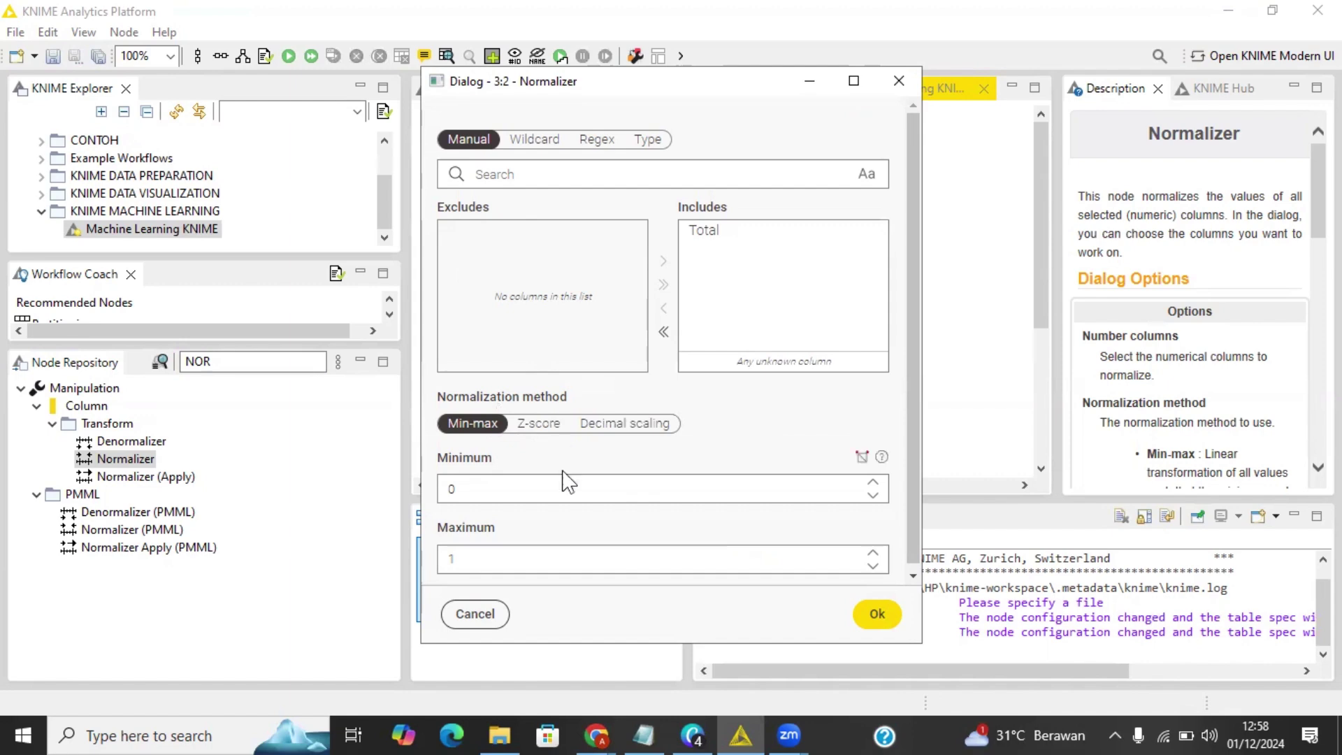
click(521, 498)
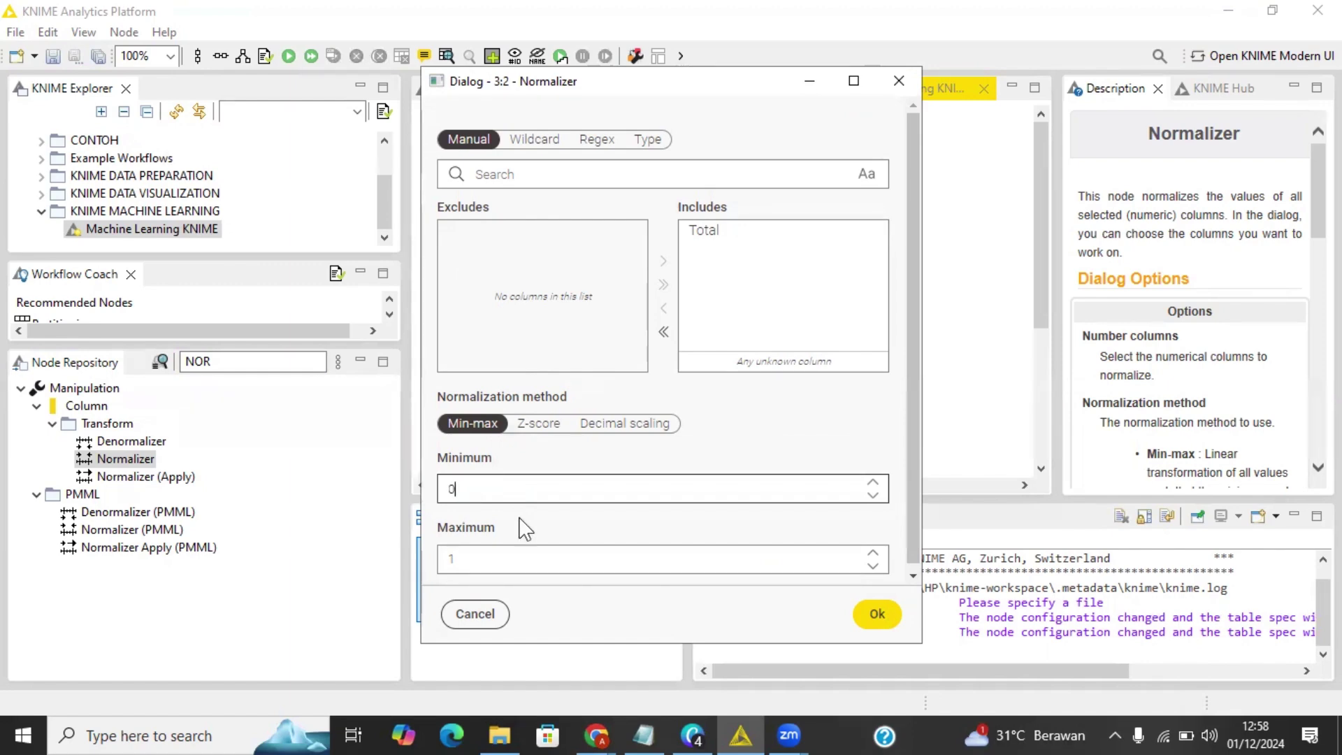
click(518, 560)
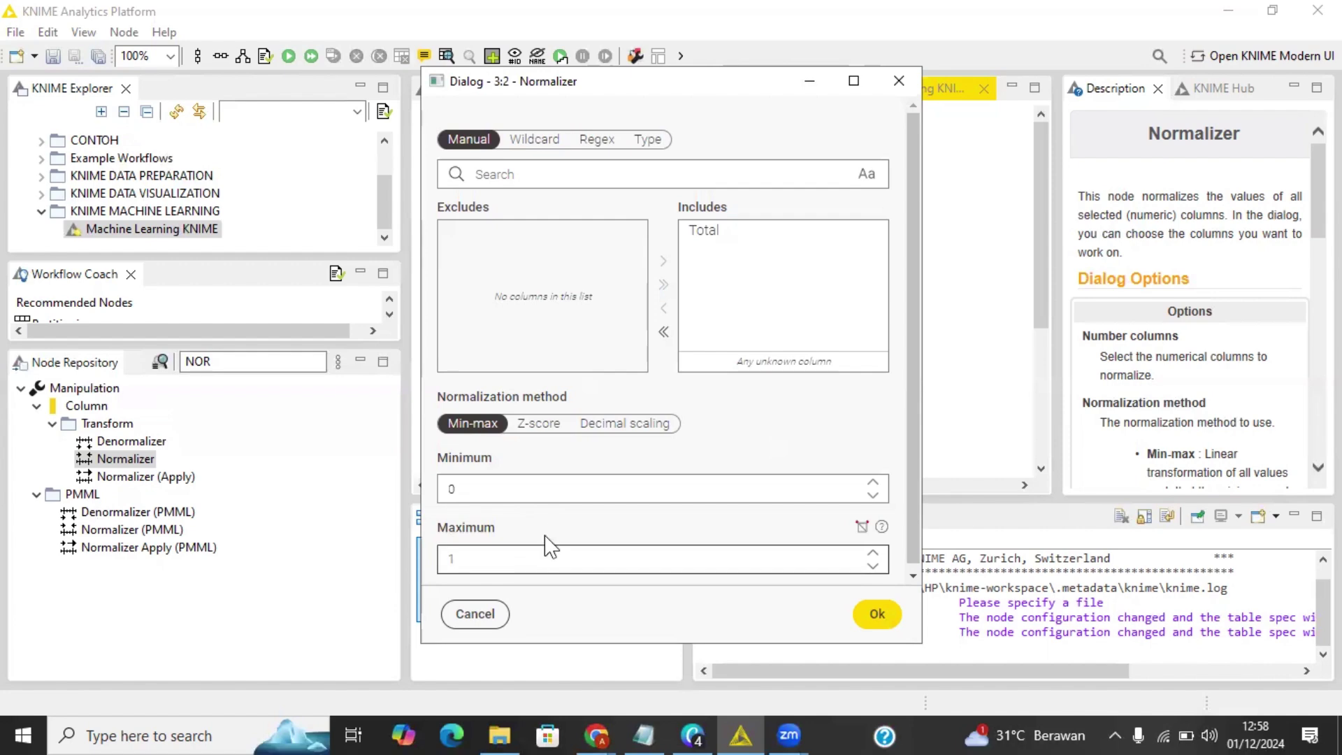
scroll(632, 402, down, 1)
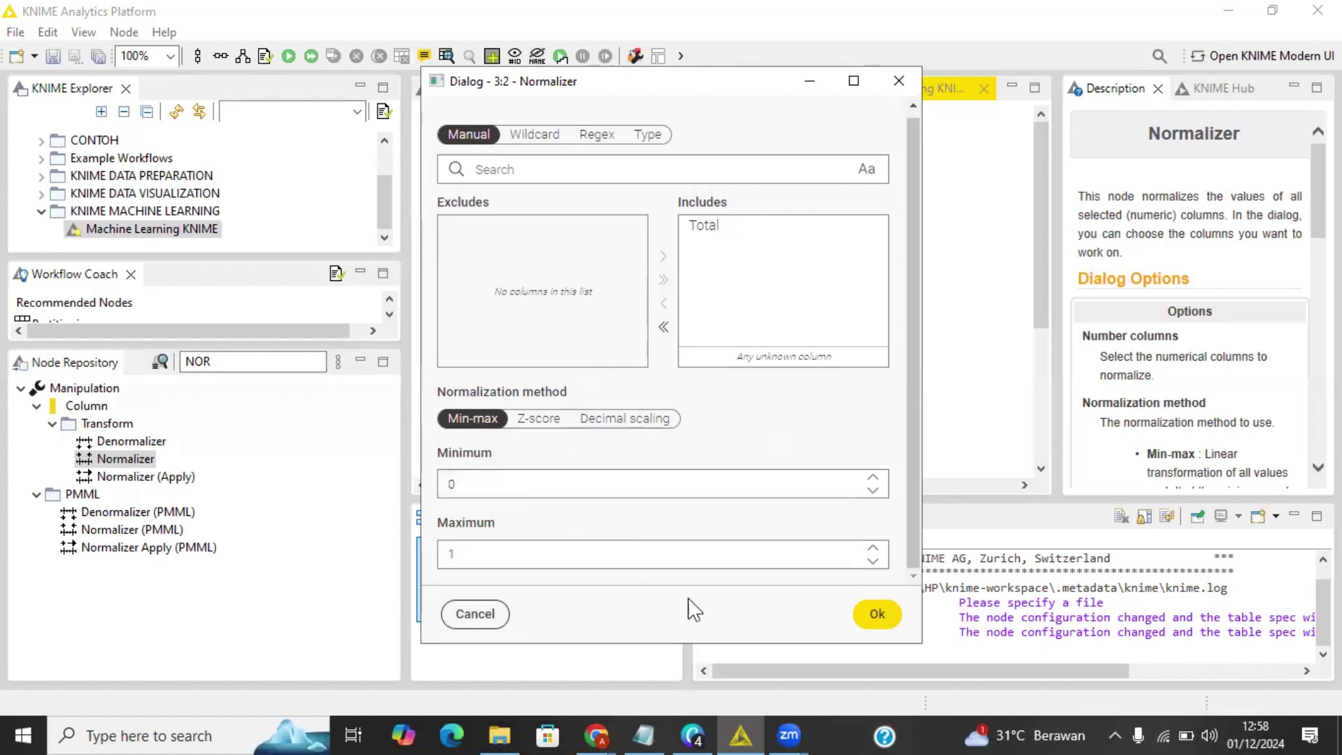
click(878, 614)
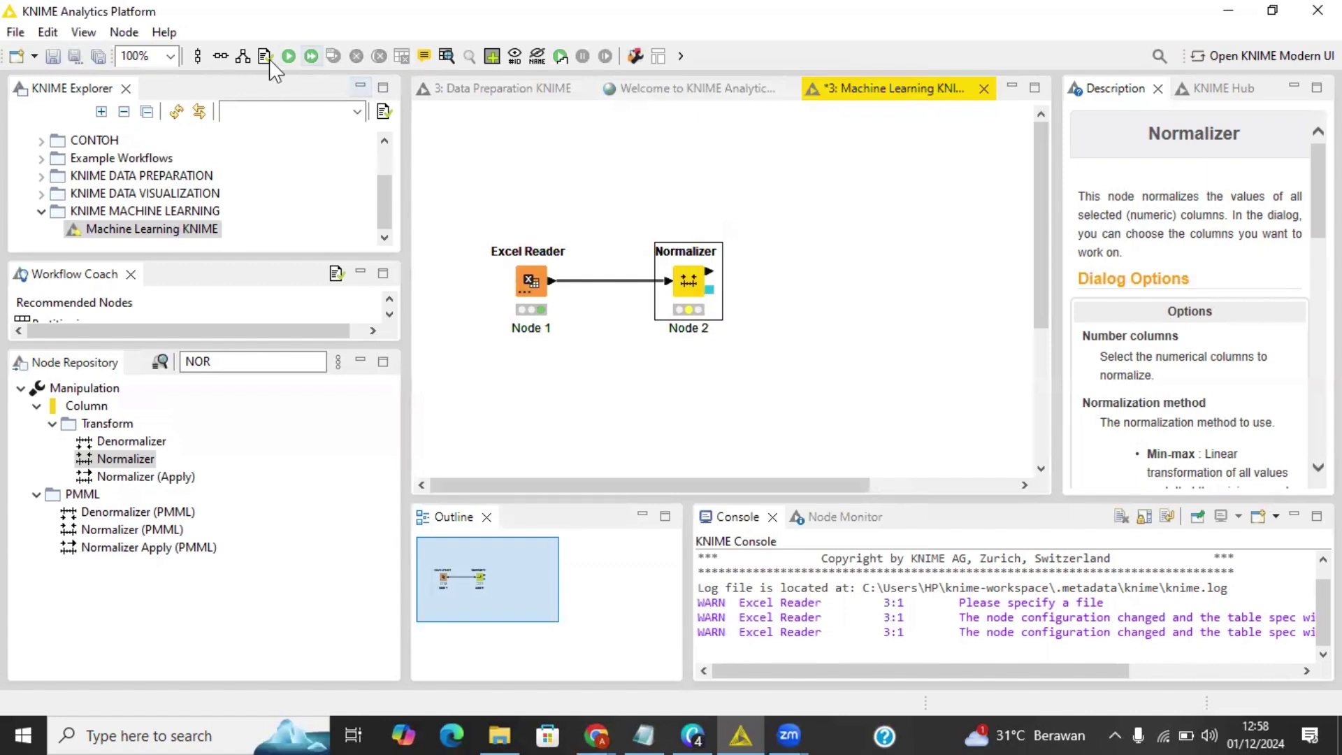
Step: Execute the Normalizer node and examine the Total and Cluster columns in its normalized table
click(287, 57)
click(445, 56)
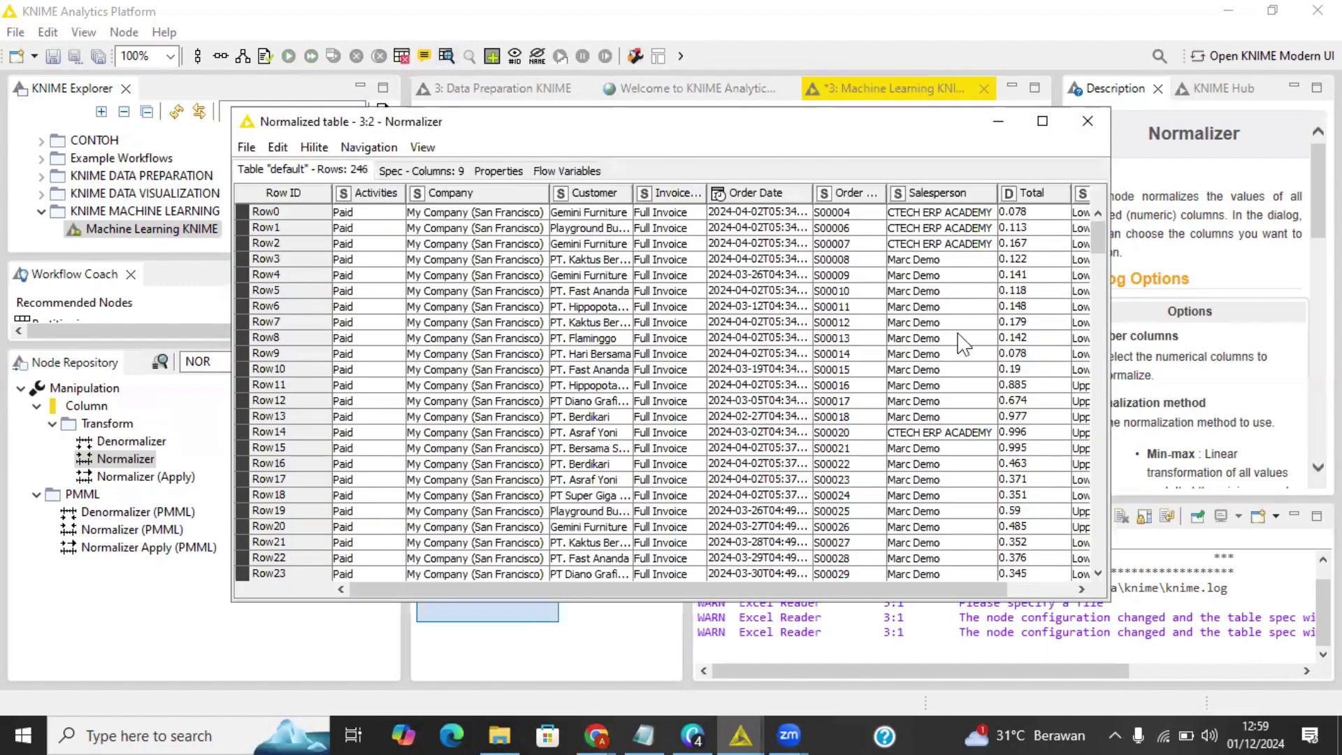
scroll(963, 342, down, 3)
drag(534, 589, 745, 589)
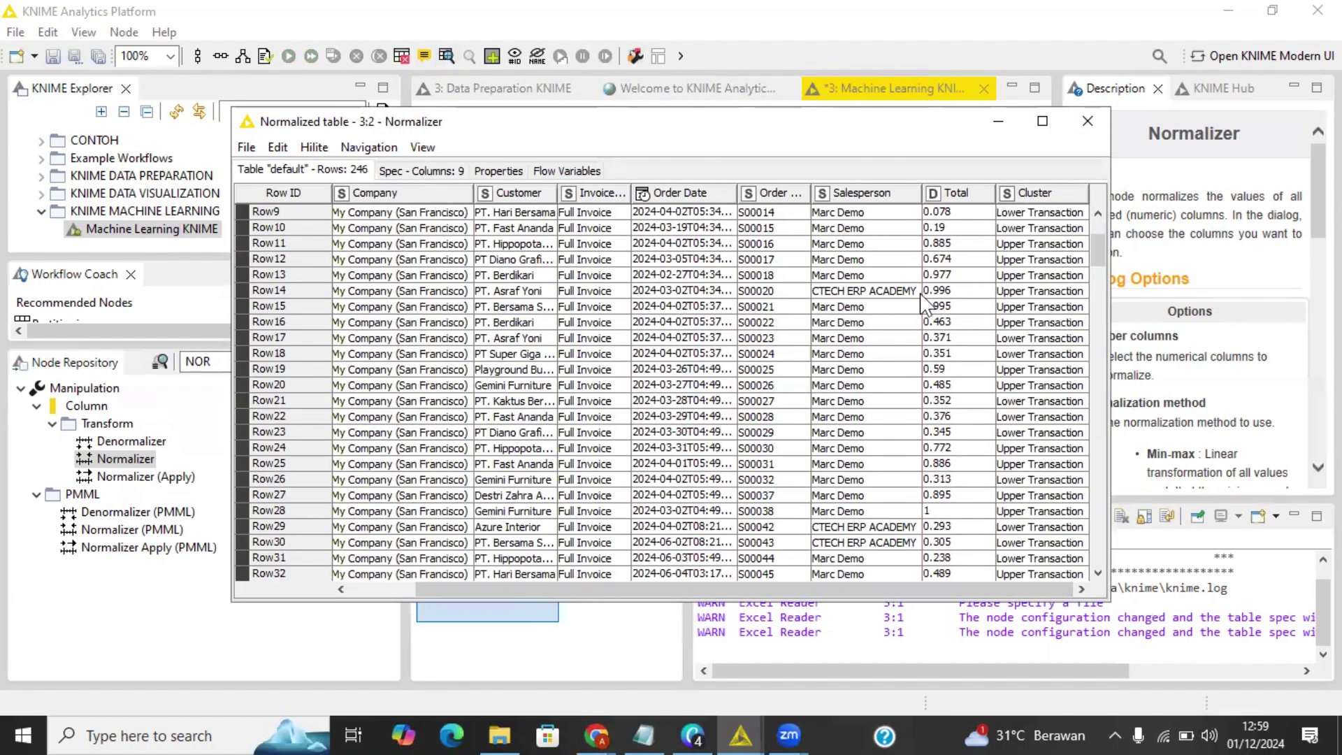
scroll(951, 259, up, 3)
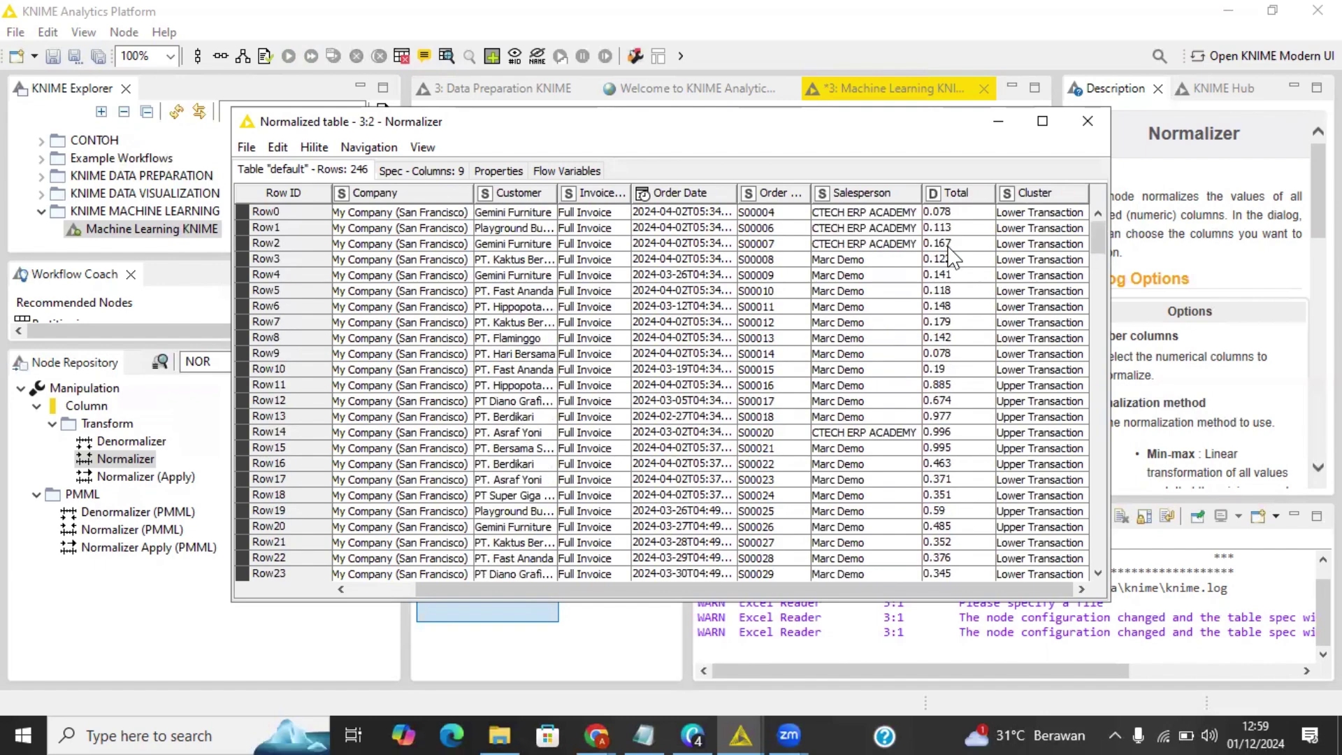
Step: Examine the scaled Total values and Cluster labels across the rows of the normalized table, then close the table
scroll(950, 262, down, 13)
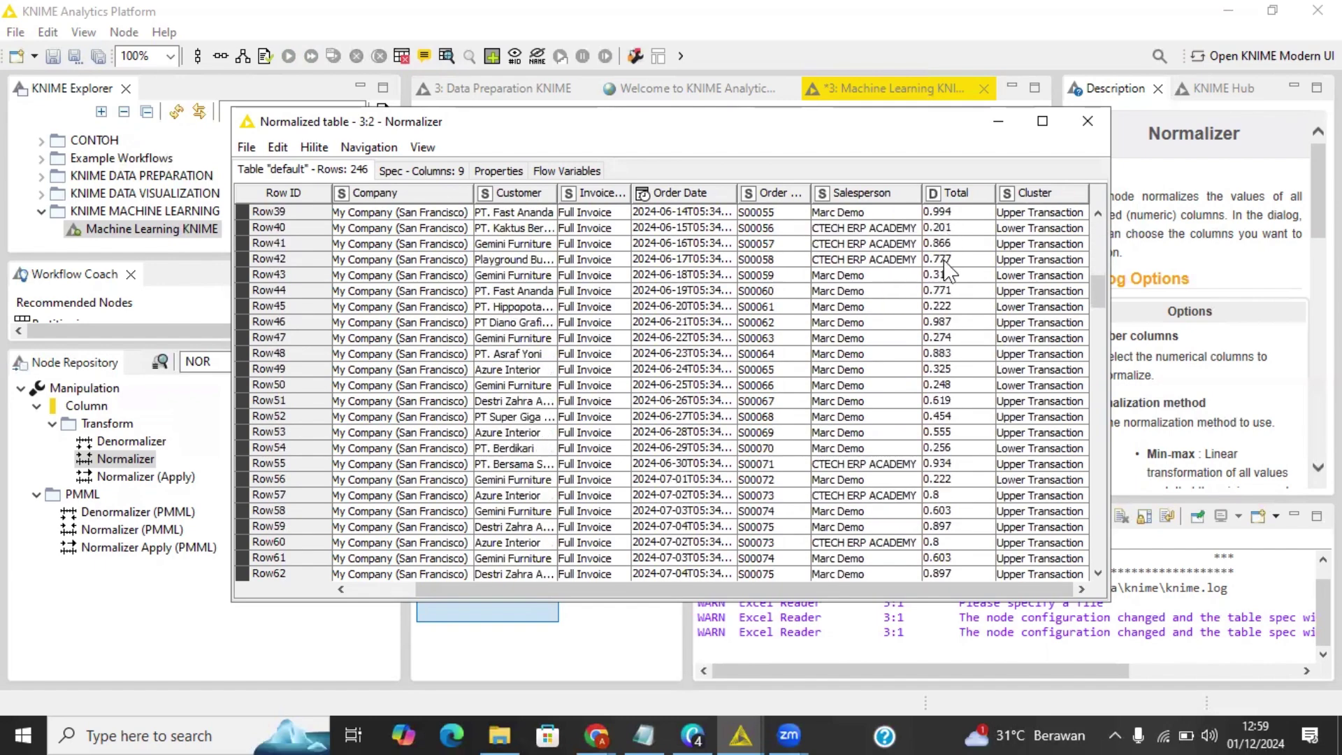
scroll(948, 269, up, 13)
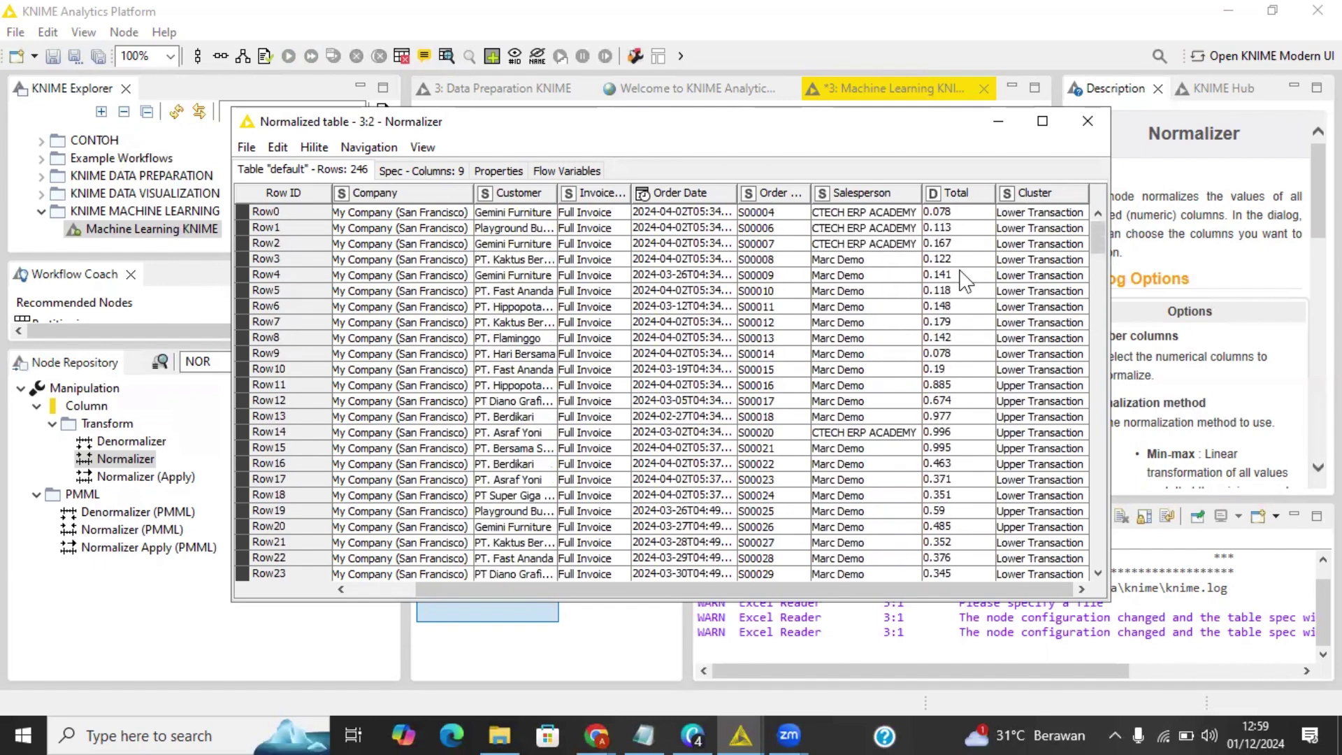
scroll(965, 280, down, 6)
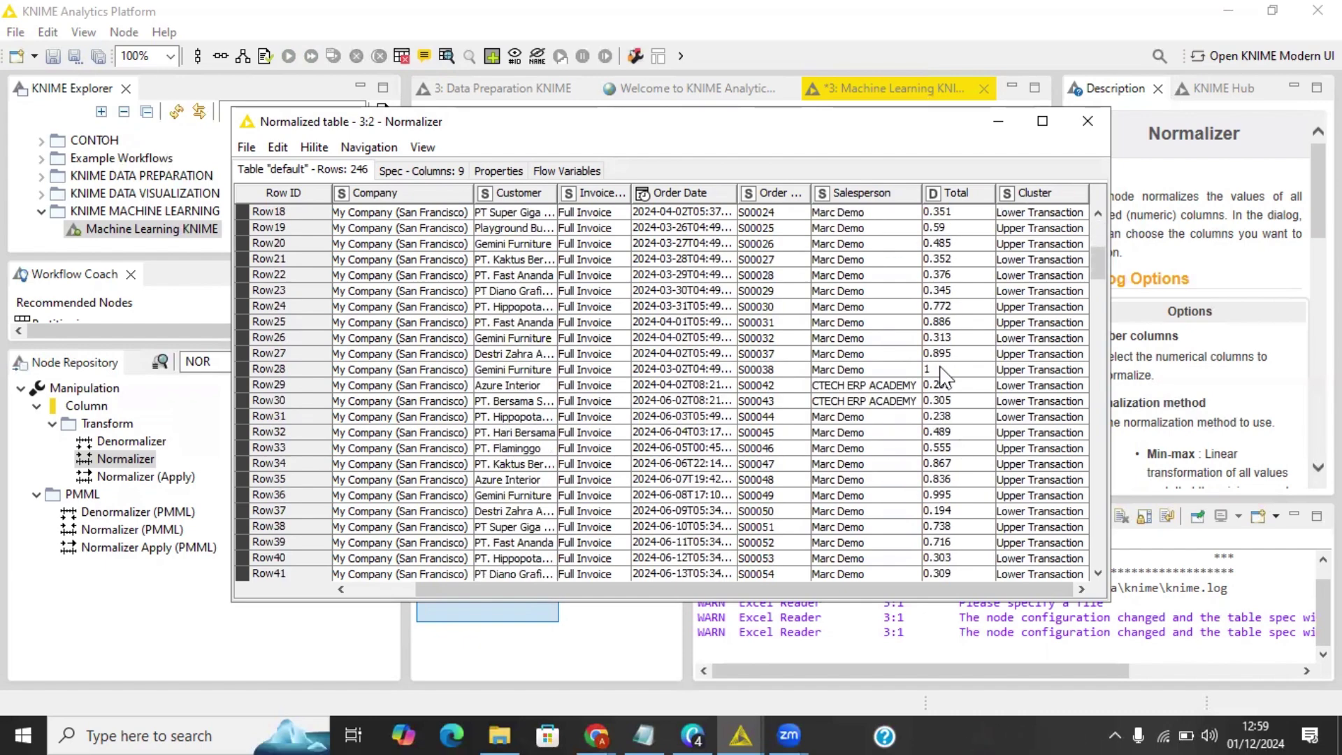
scroll(944, 378, up, 6)
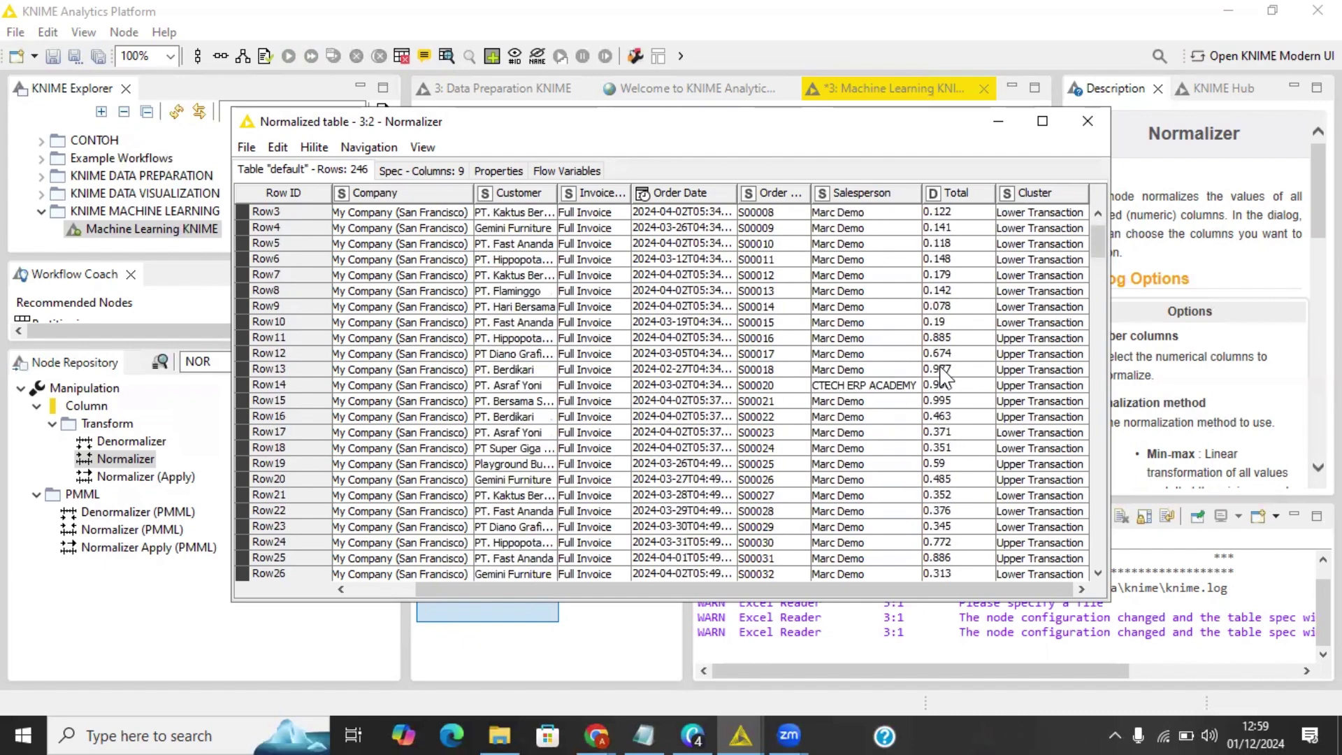
click(1087, 122)
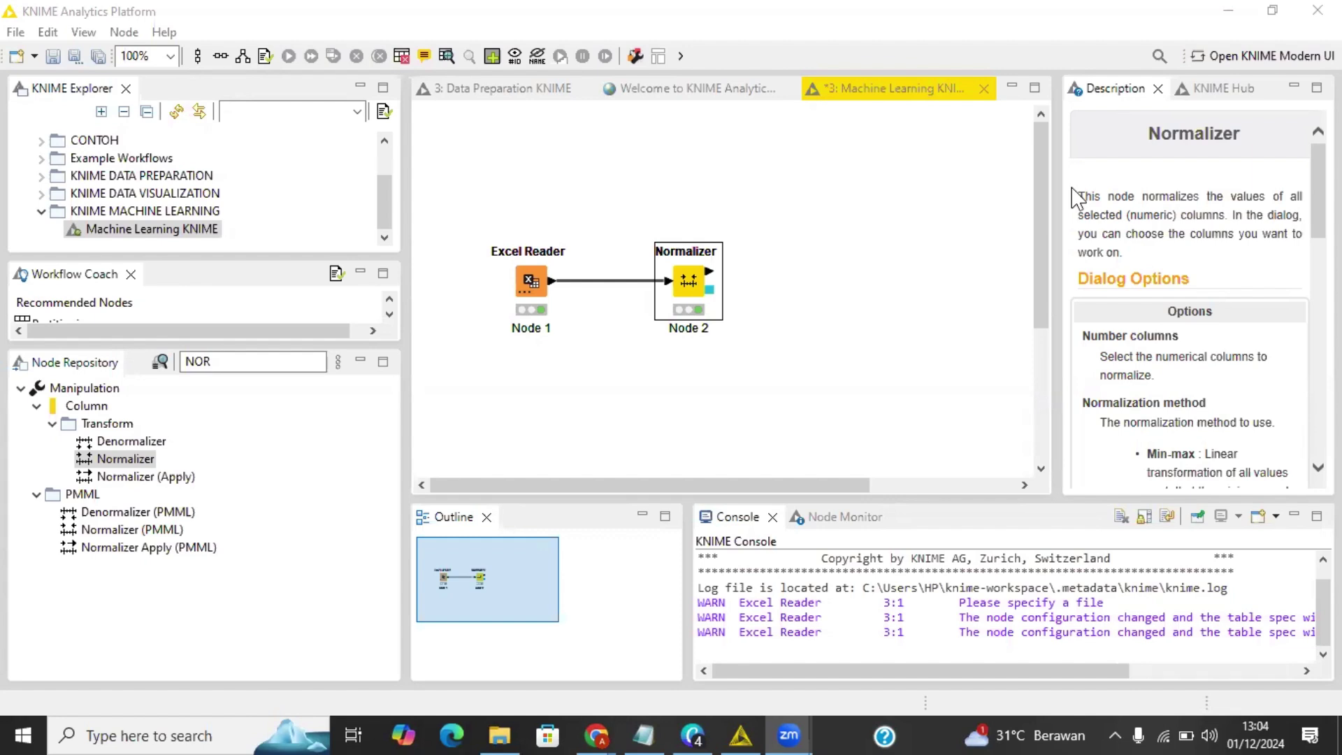
Step: Search the node repository for "PART" and add a Partitioning node to the workflow after the Normalizer
click(233, 362)
key(BackSpace)
key(BackSpace)
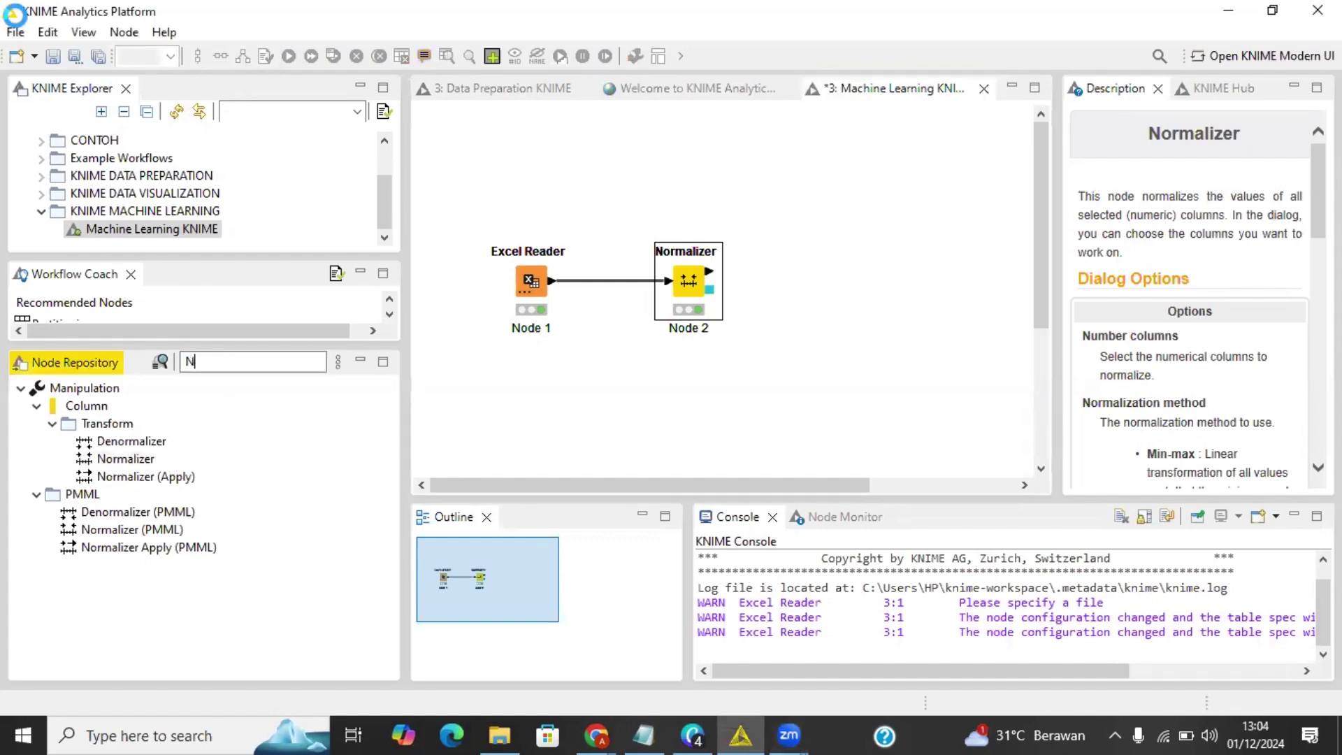
key(BackSpace)
text(PART)
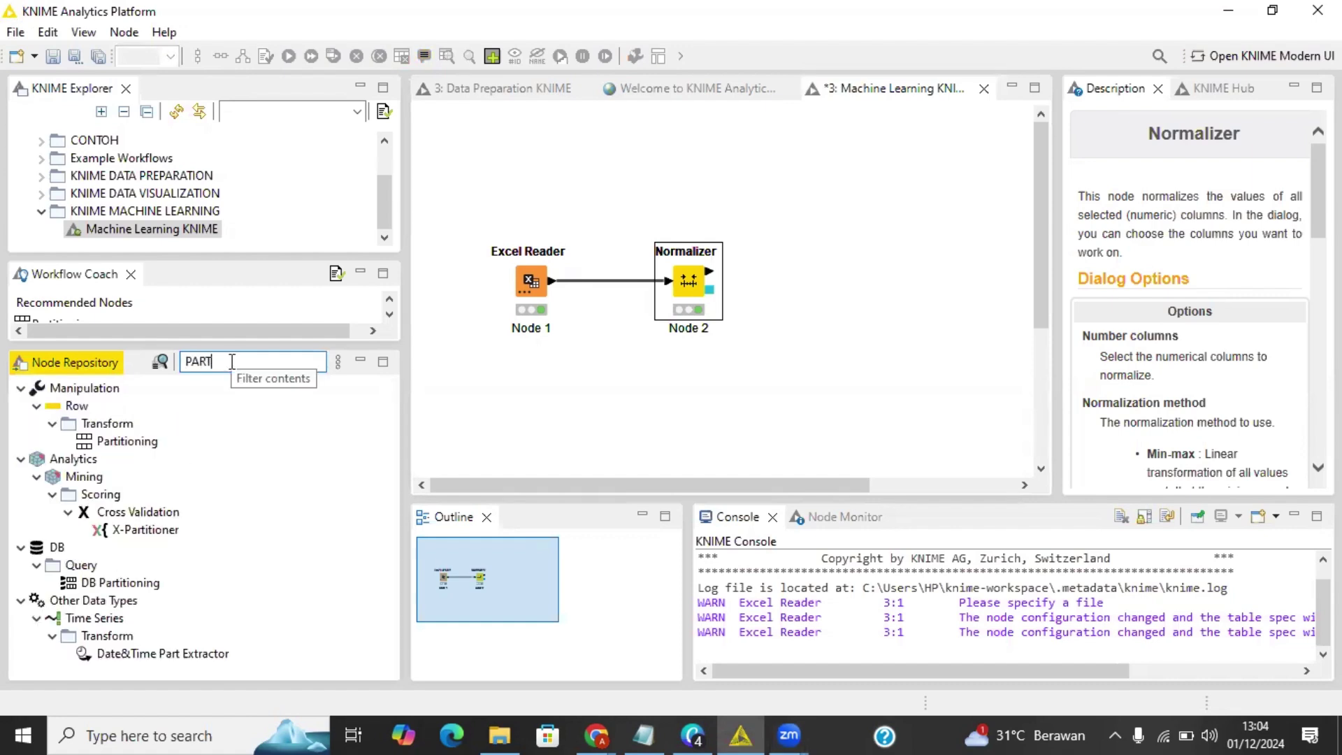
click(118, 443)
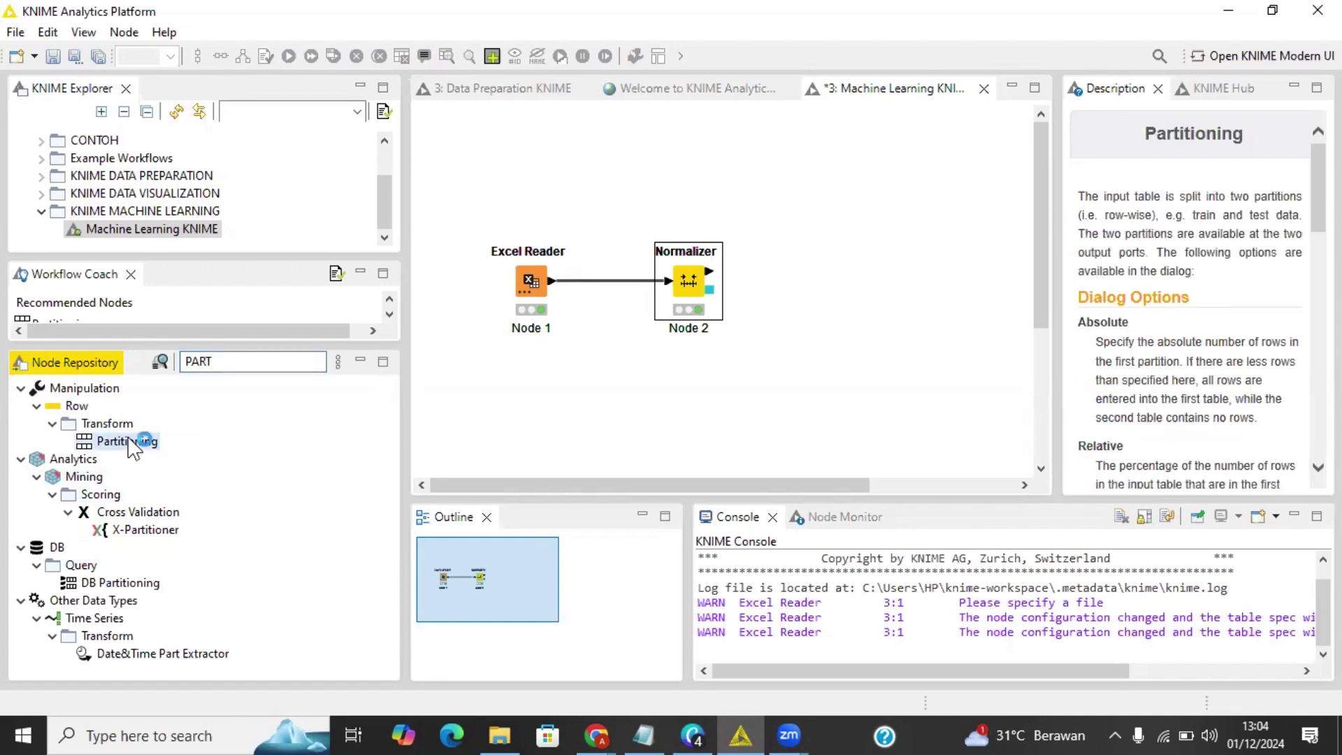
drag(129, 444, 828, 260)
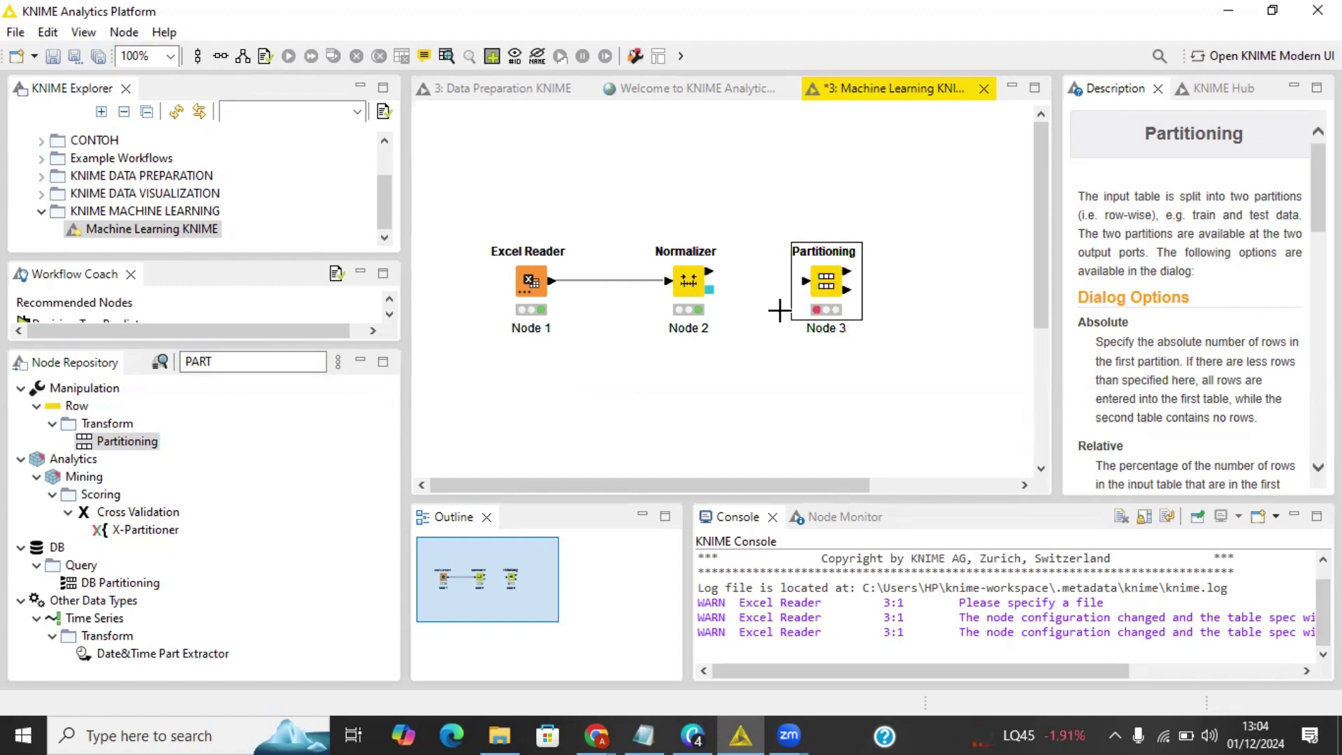
Step: Connect the Normalizer's normalized table output to the Partitioning node's input
click(773, 303)
click(709, 285)
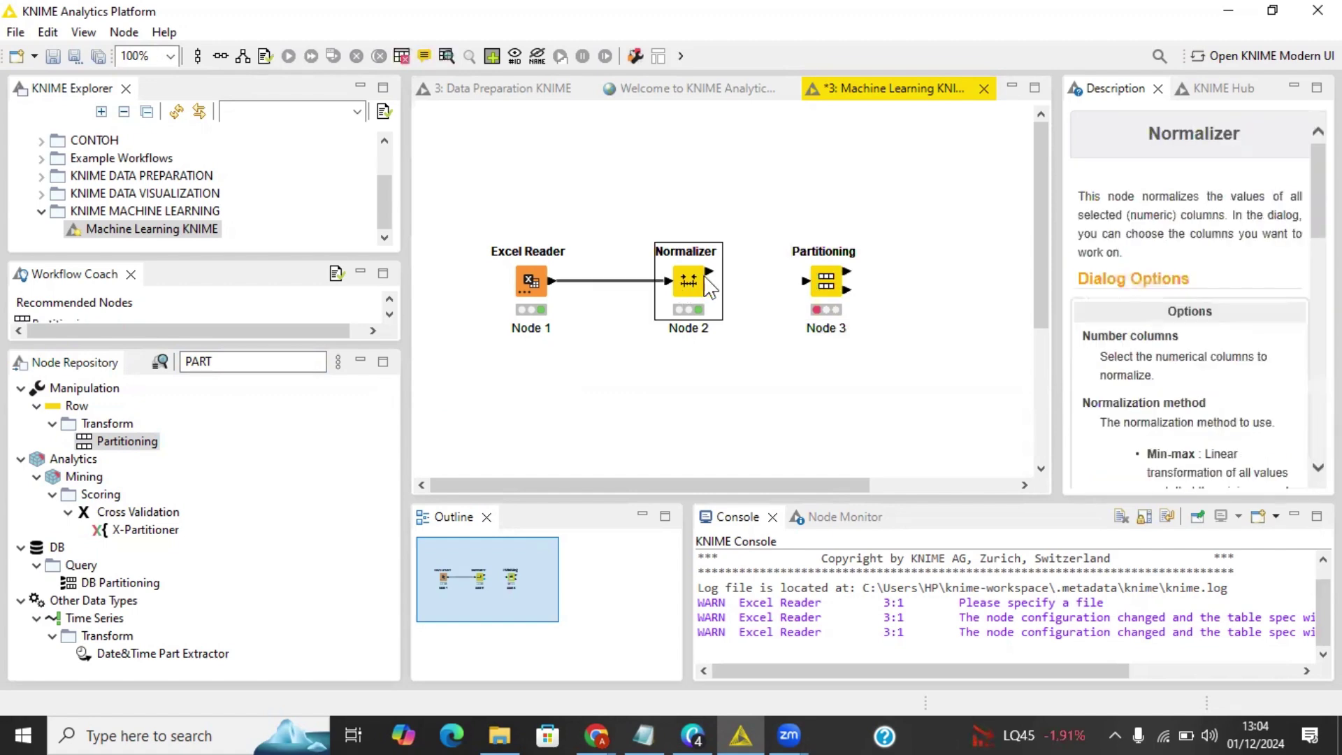
click(813, 280)
drag(707, 272, 804, 281)
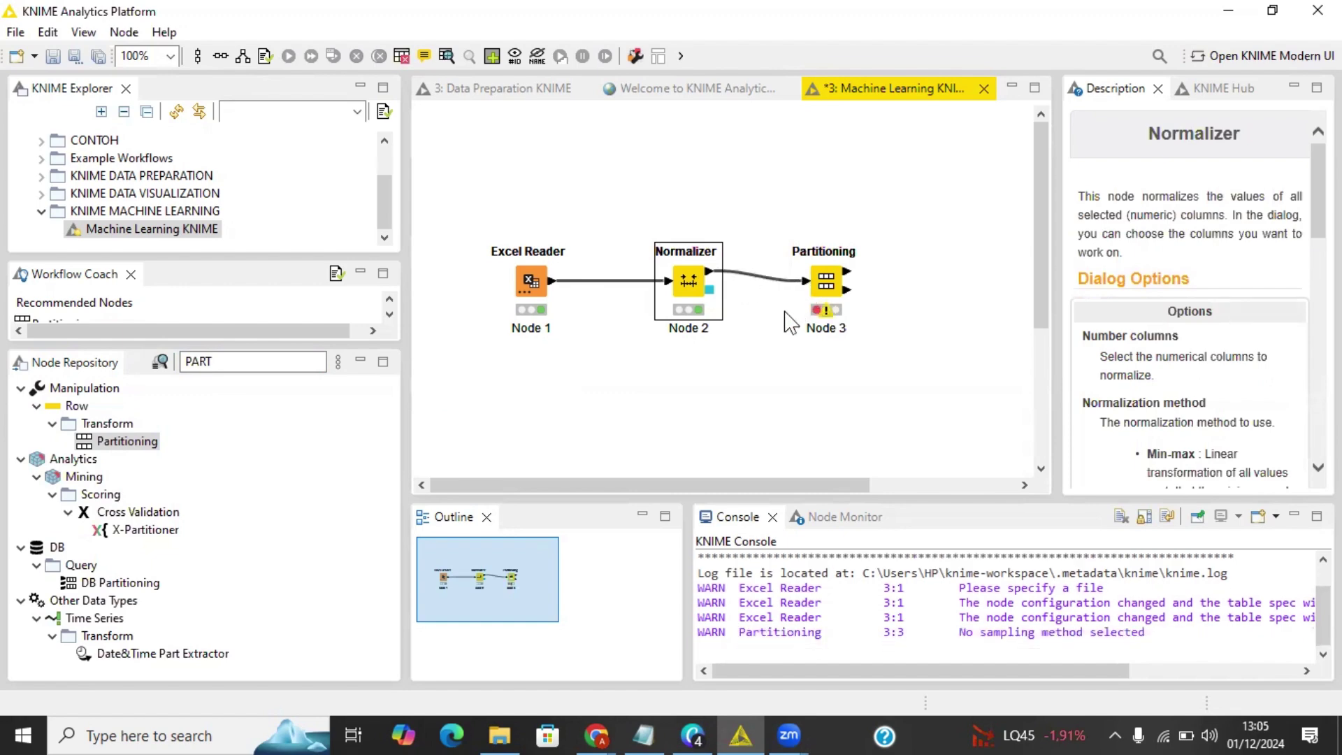
click(792, 313)
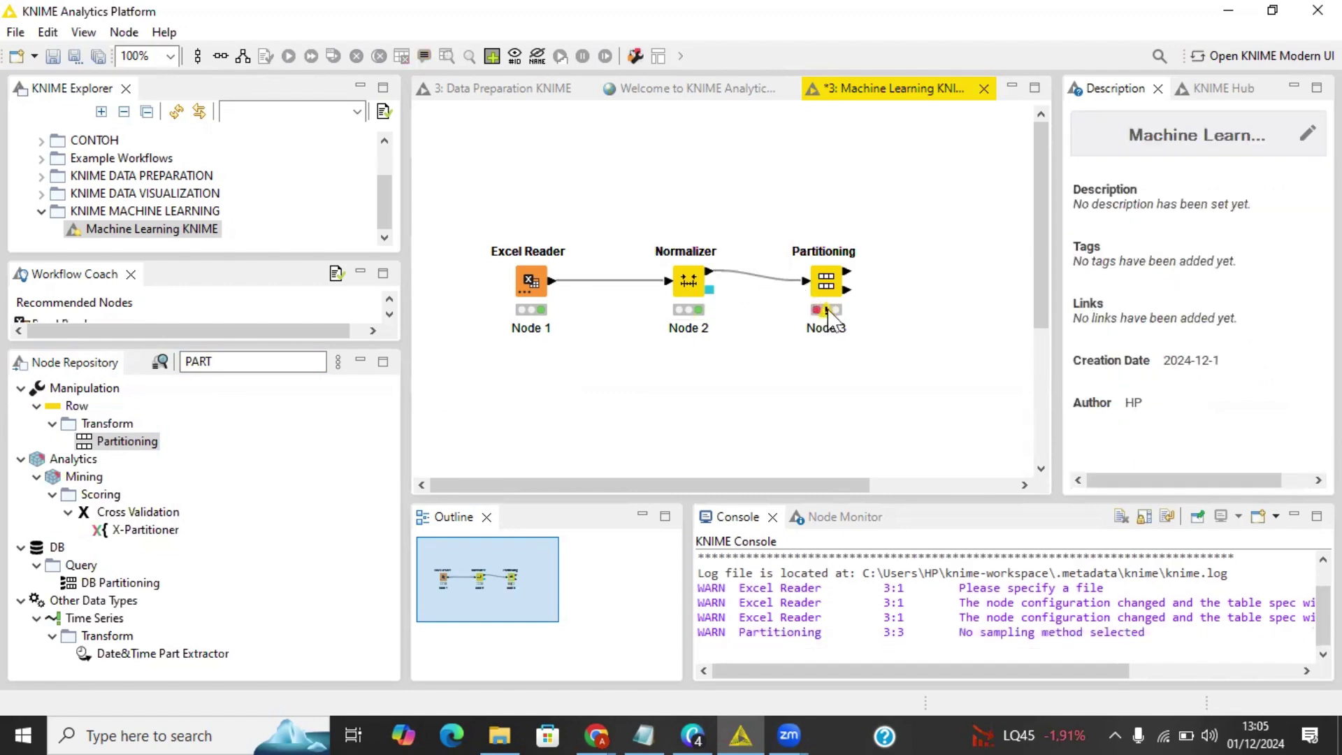
Step: Configure the Partitioning node with a relative first partition of 80% drawn randomly, and execute the node
right_click(827, 280)
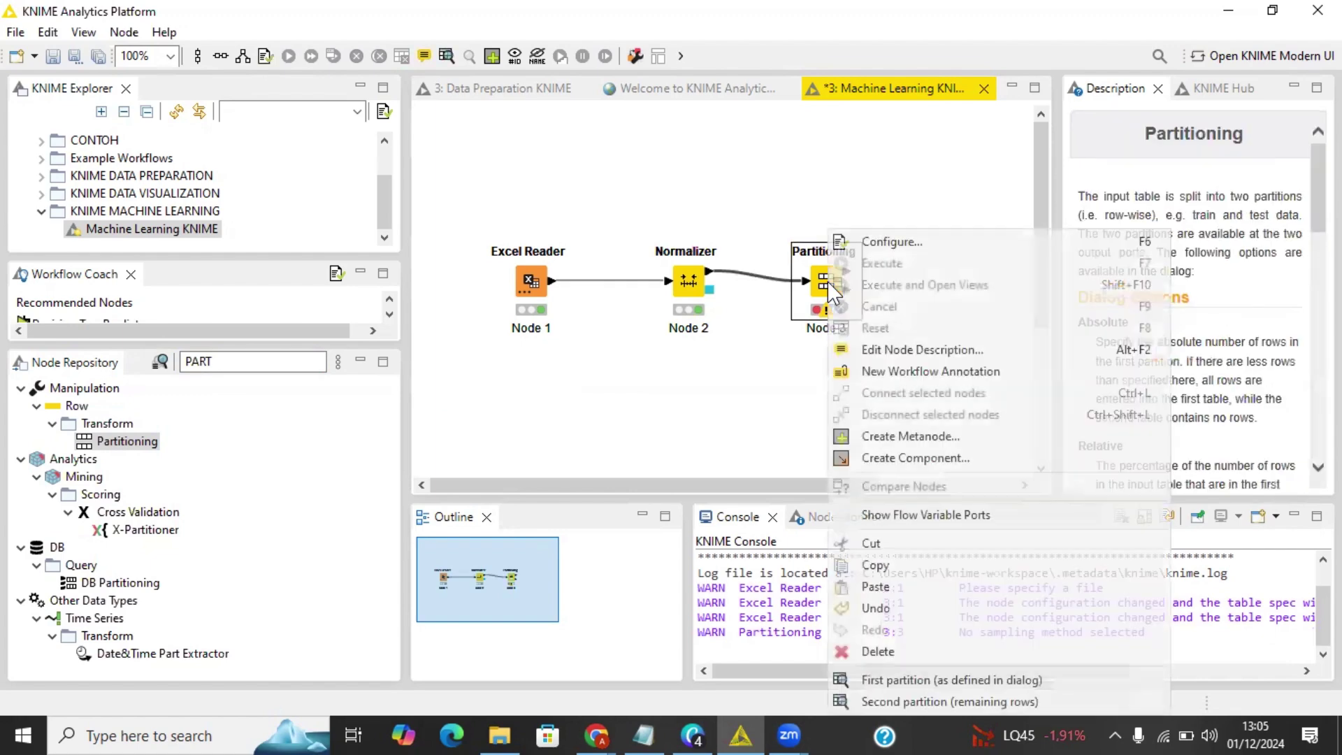
click(838, 245)
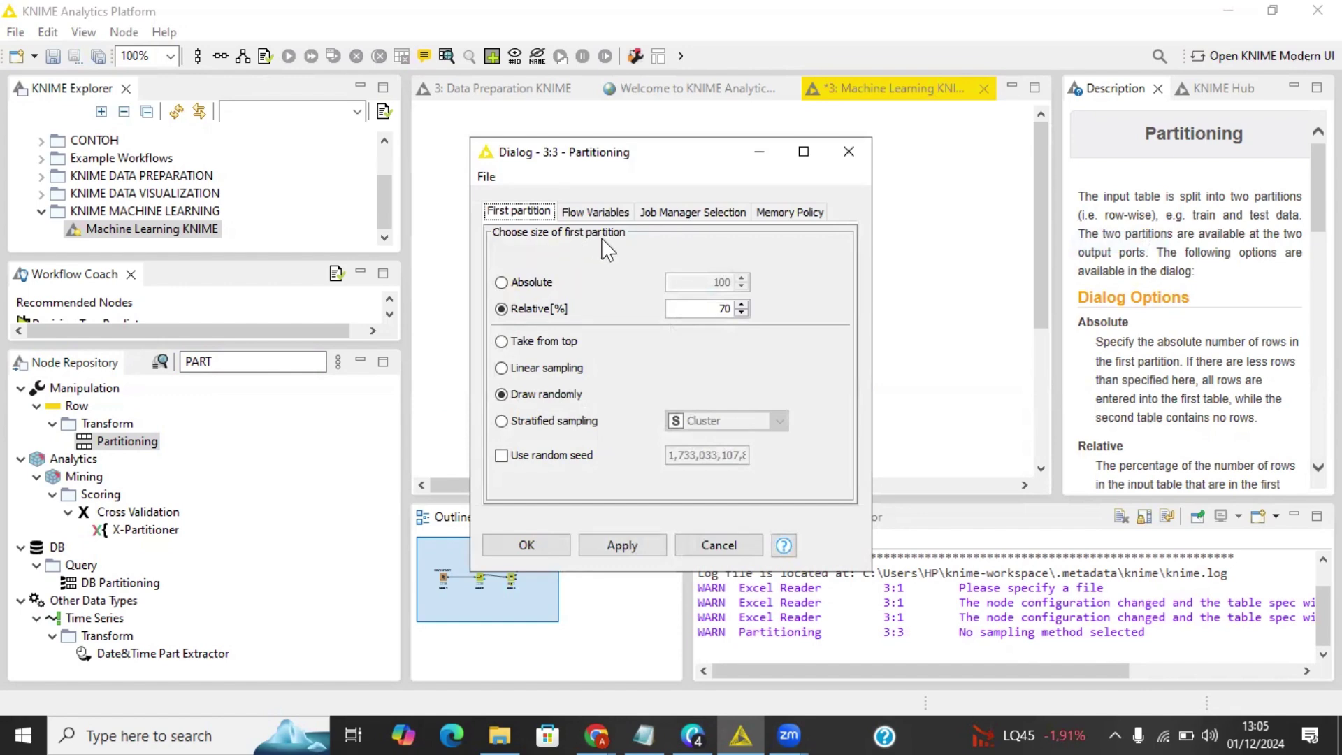
click(548, 311)
click(724, 309)
click(577, 397)
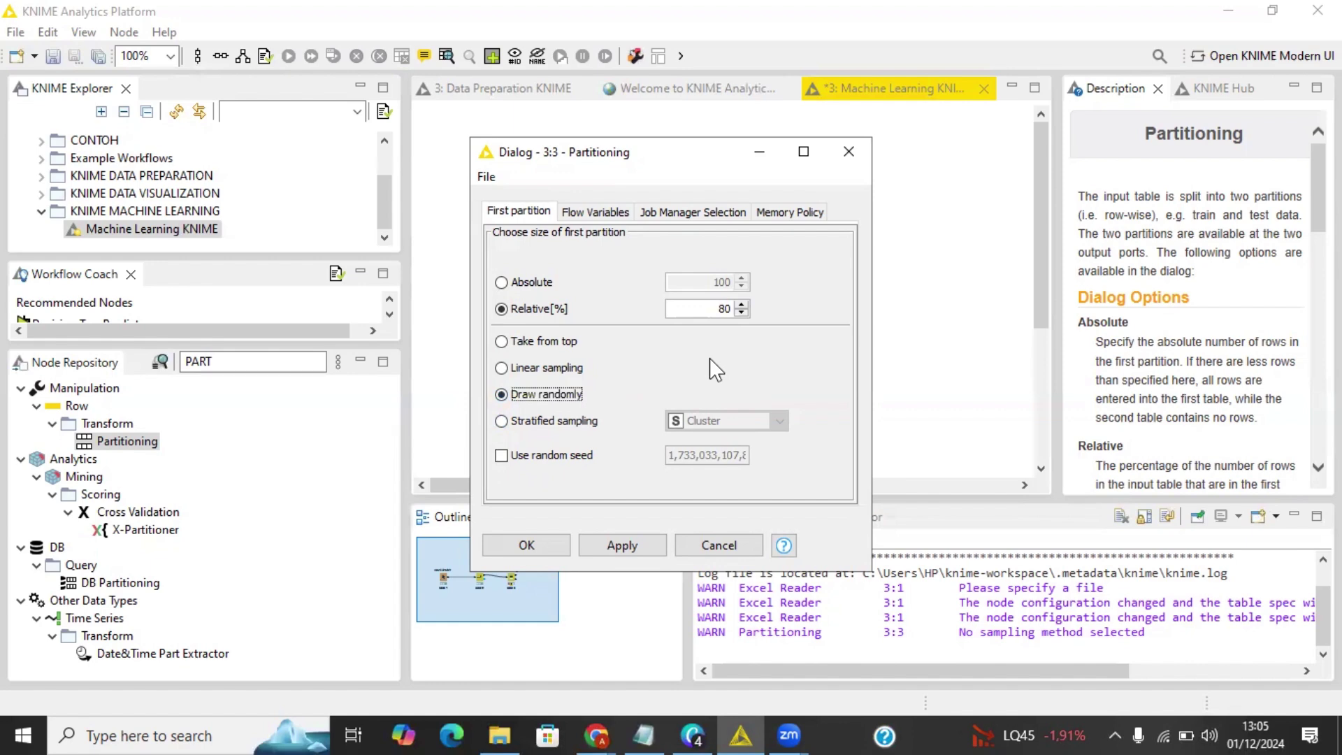
click(647, 550)
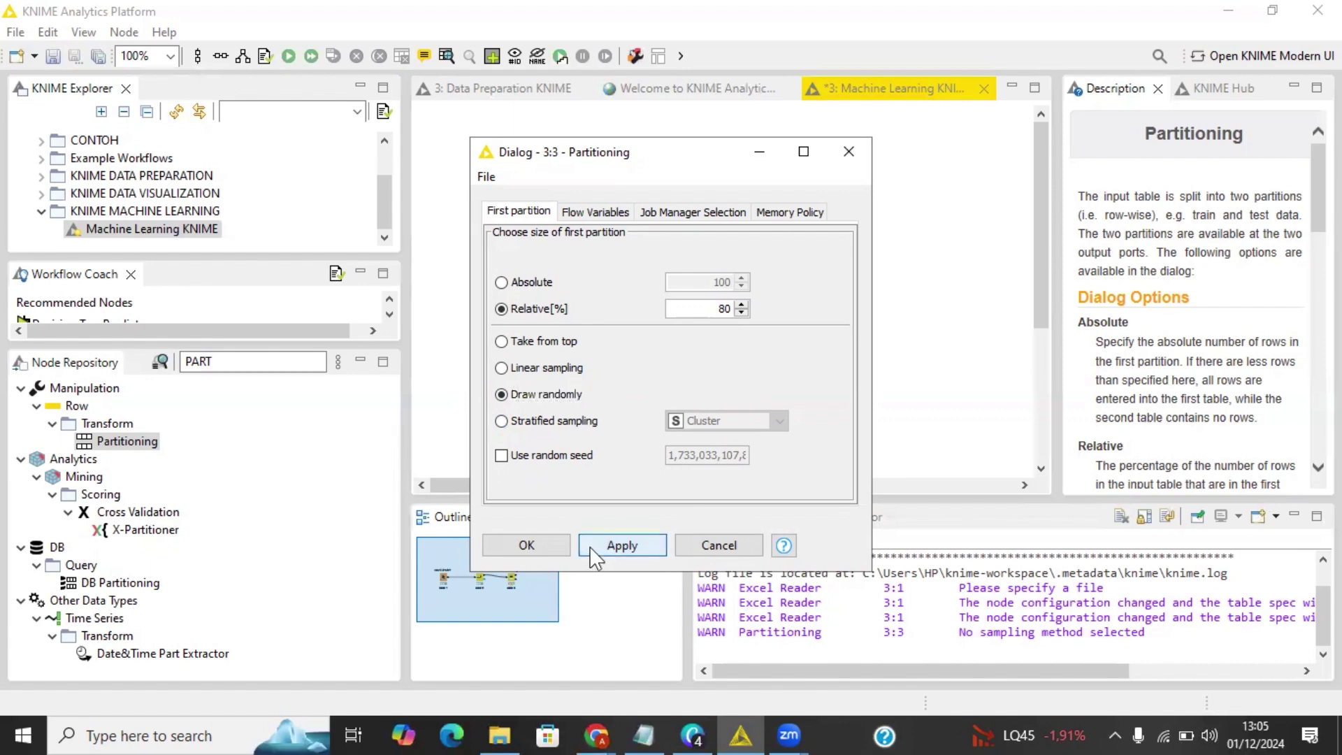
click(550, 547)
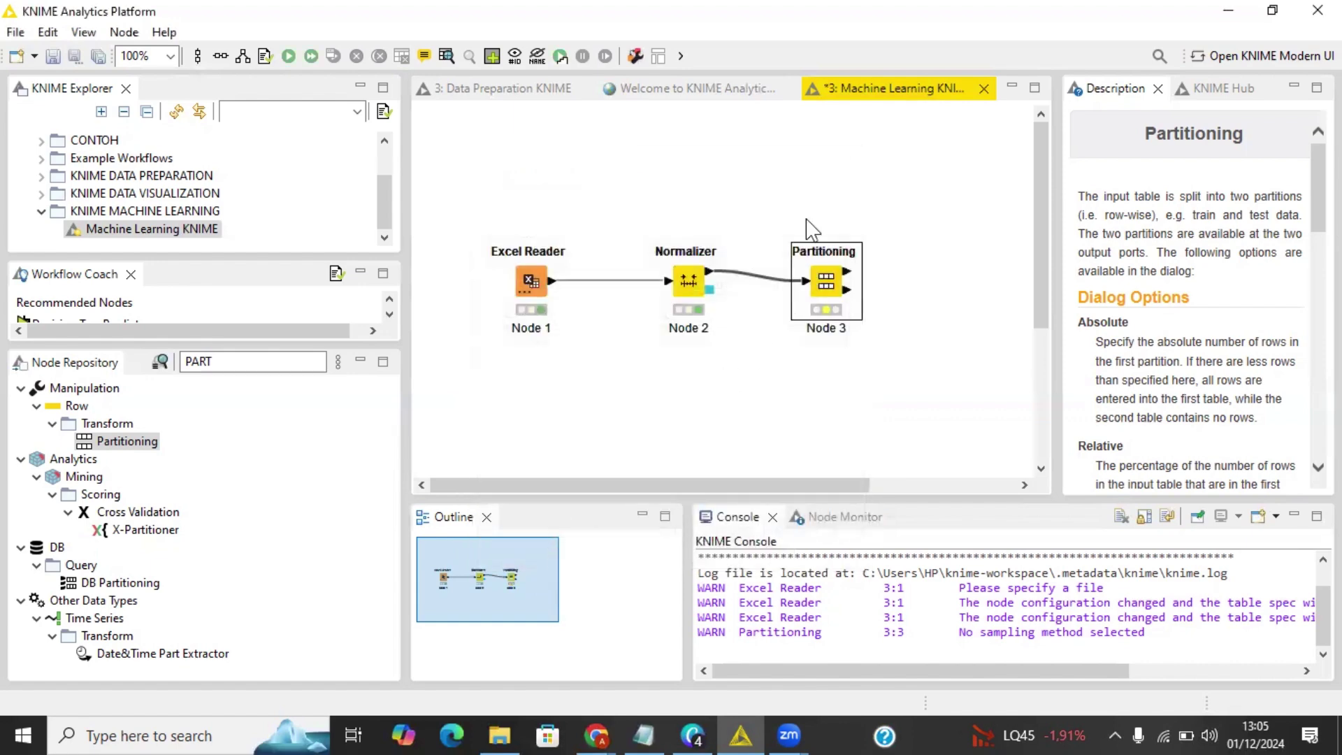
click(287, 60)
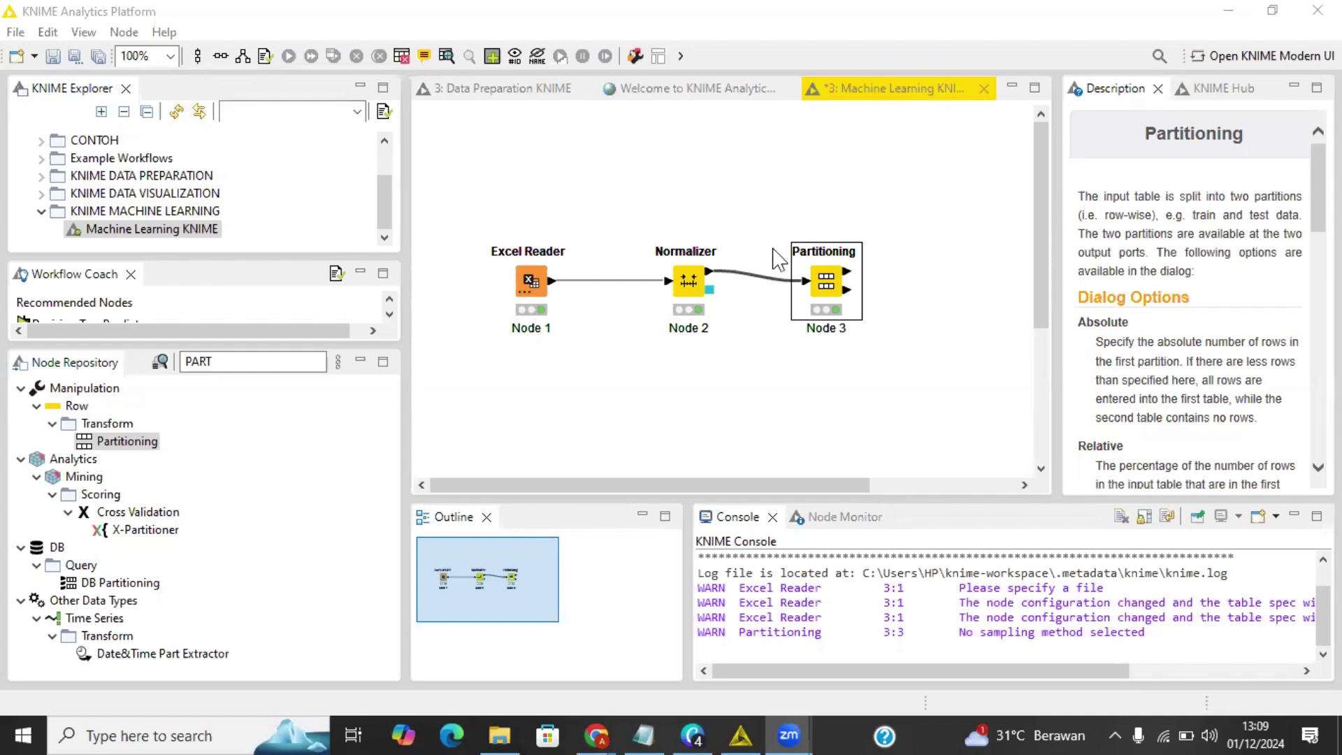
Step: Examine the rows and the Total and Cluster columns in the Partitioning node's first partition table, then close the table
click(446, 56)
scroll(699, 472, down, 5)
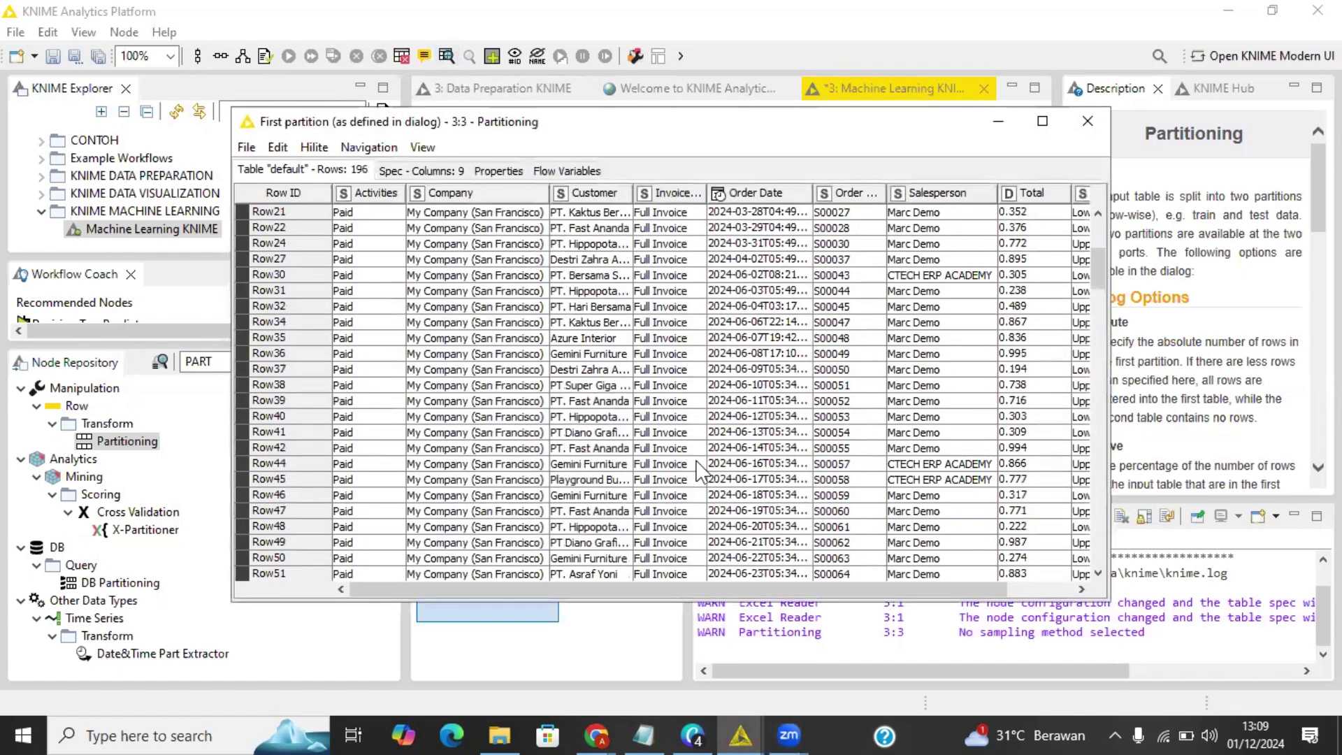
scroll(699, 472, up, 5)
drag(699, 591, 865, 592)
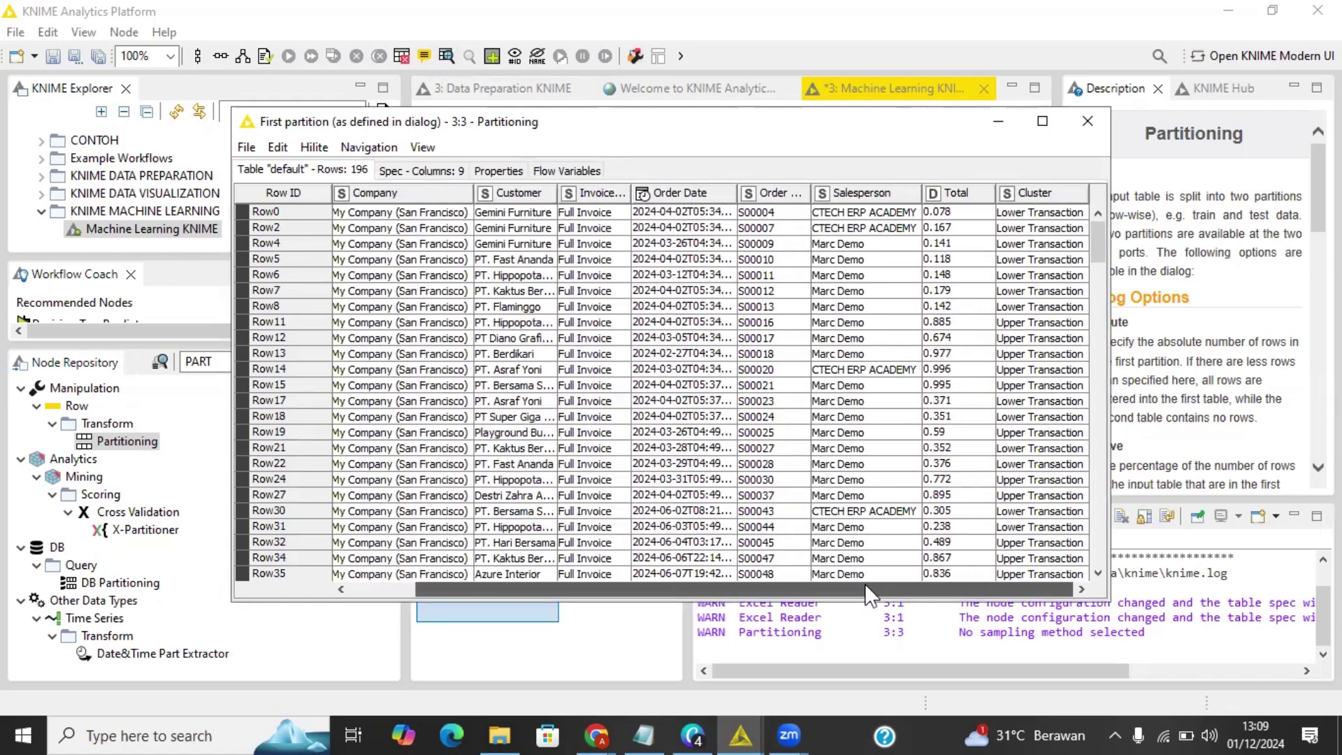
scroll(1028, 241, down, 3)
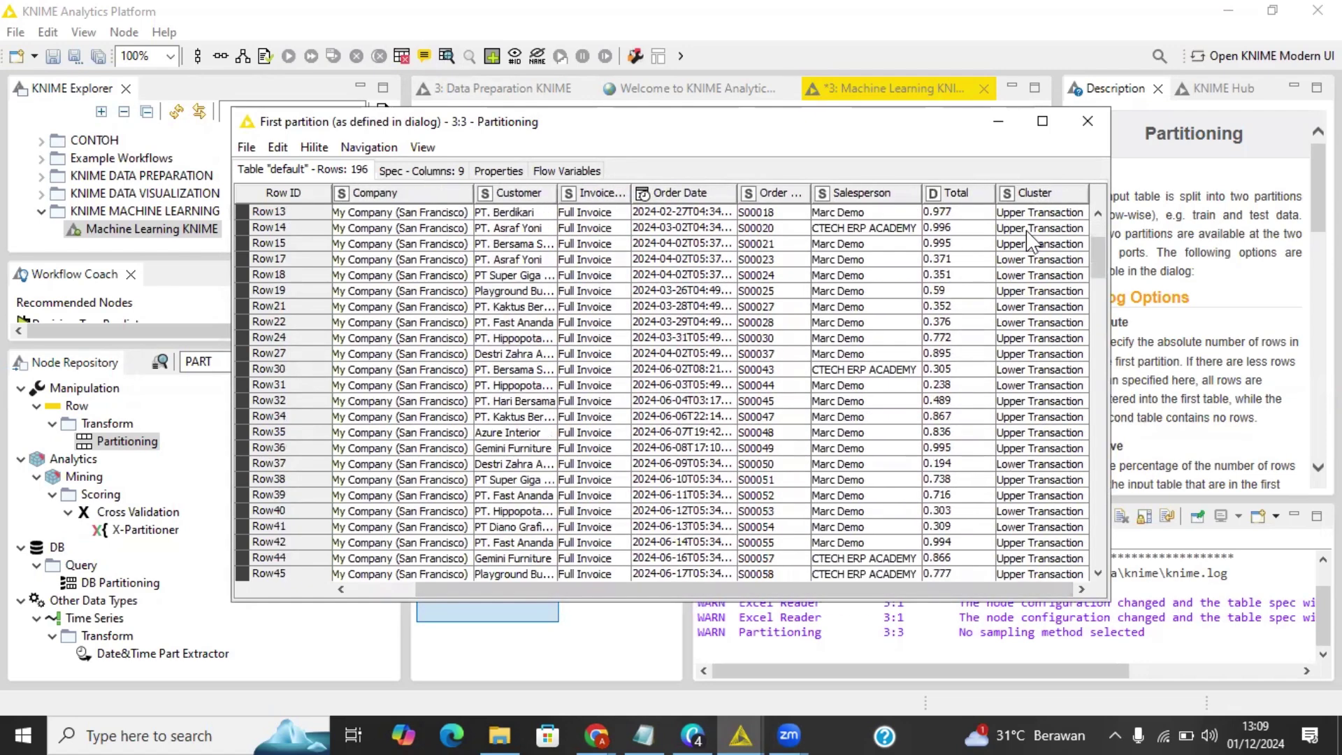
scroll(1028, 241, down, 3)
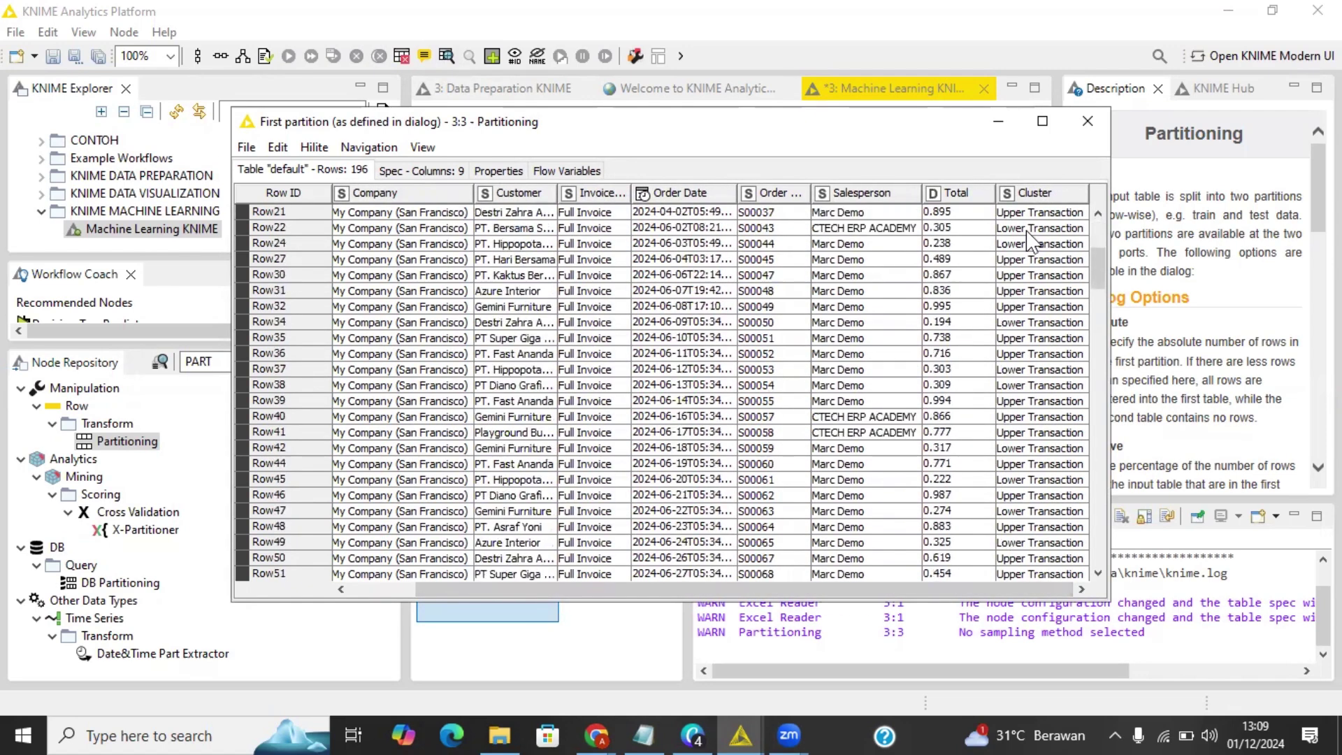
scroll(1028, 242, up, 5)
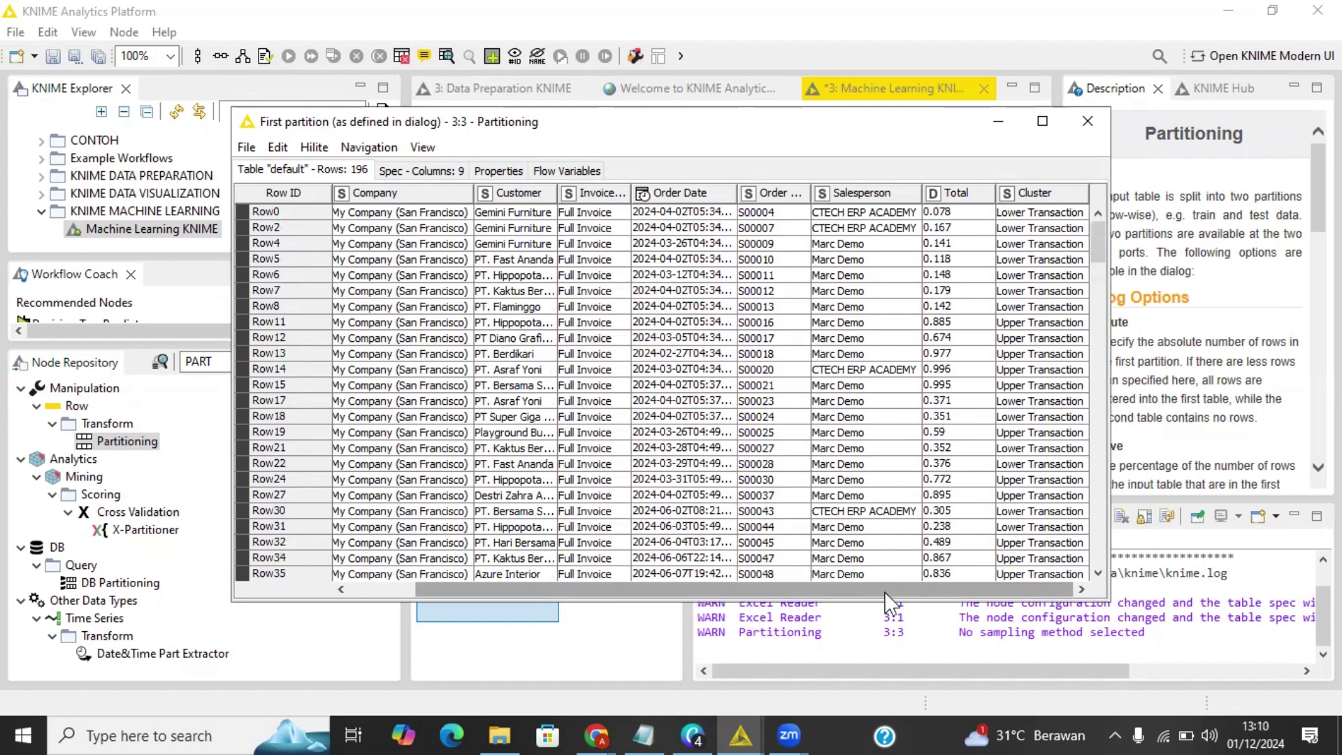
drag(883, 592, 811, 591)
scroll(413, 304, down, 5)
scroll(601, 328, up, 5)
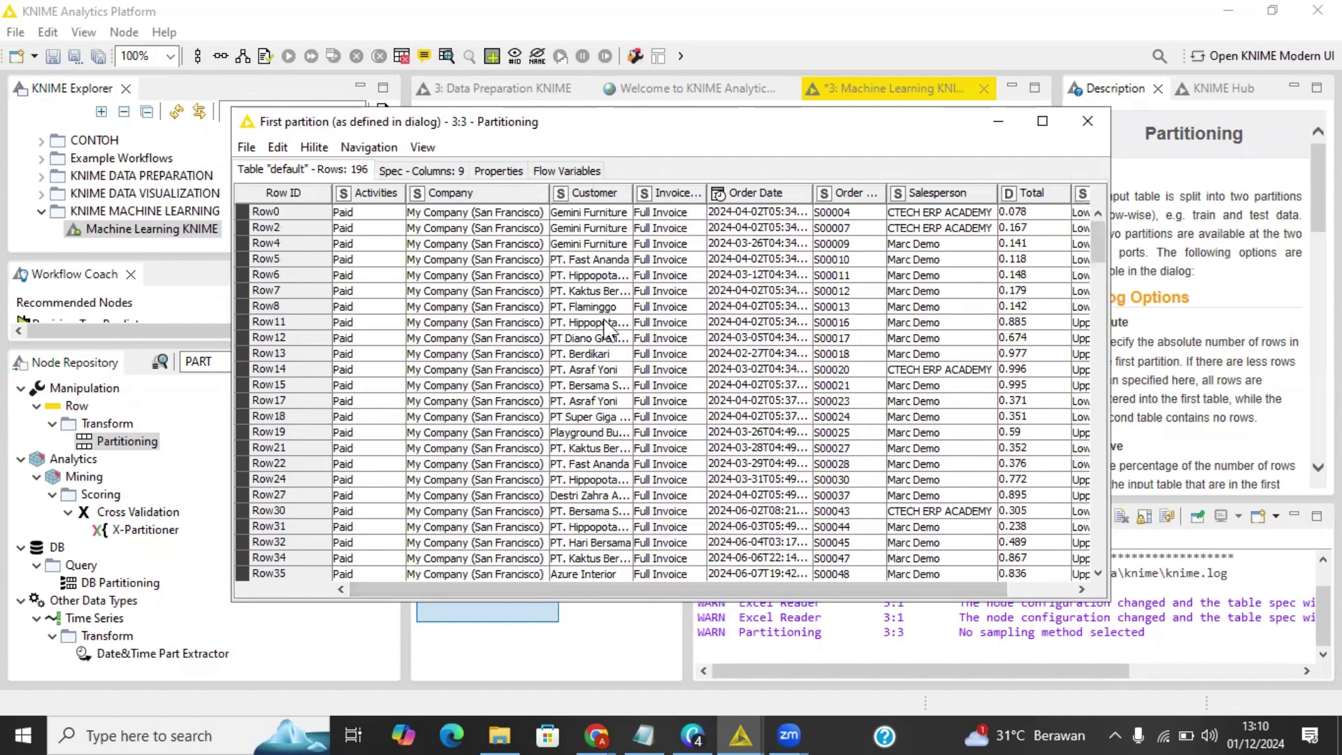
click(1073, 118)
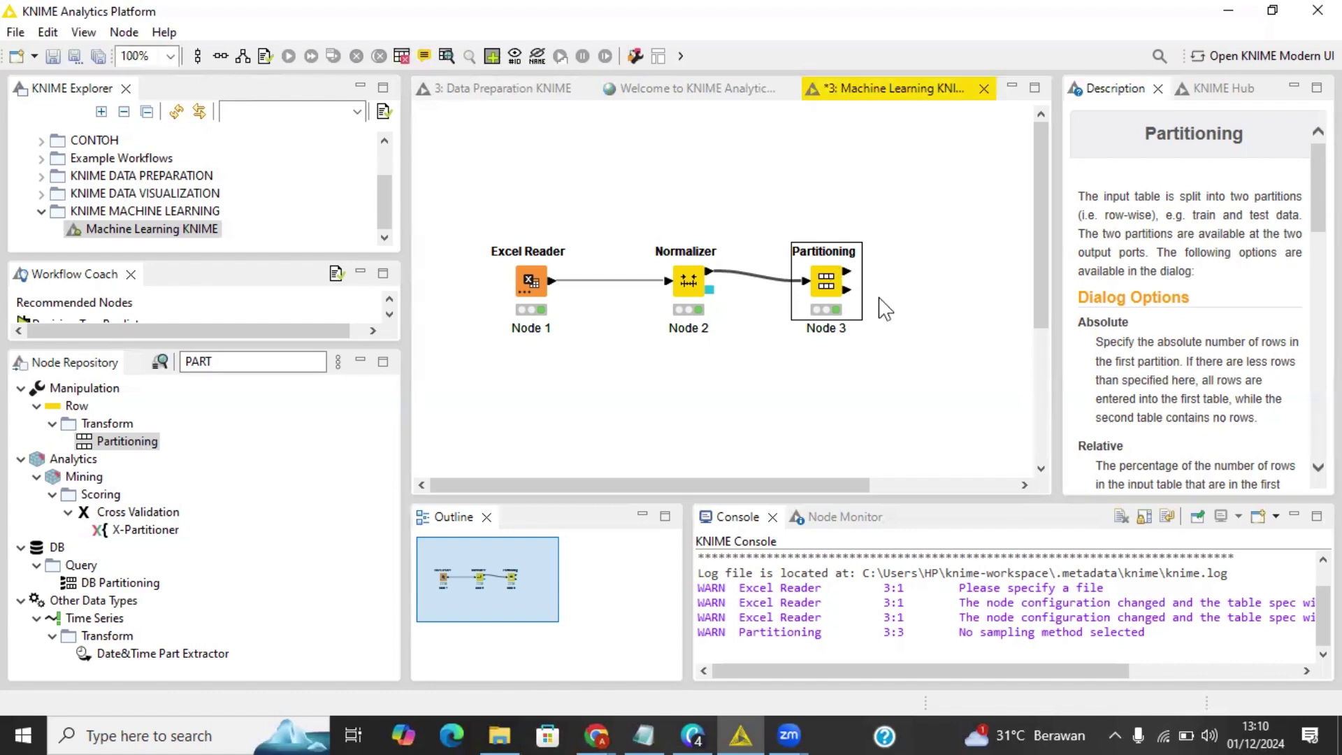
Step: Search the node repository for "TABLE V" and add a Table View node after the Partitioning node, slightly above its row
click(890, 279)
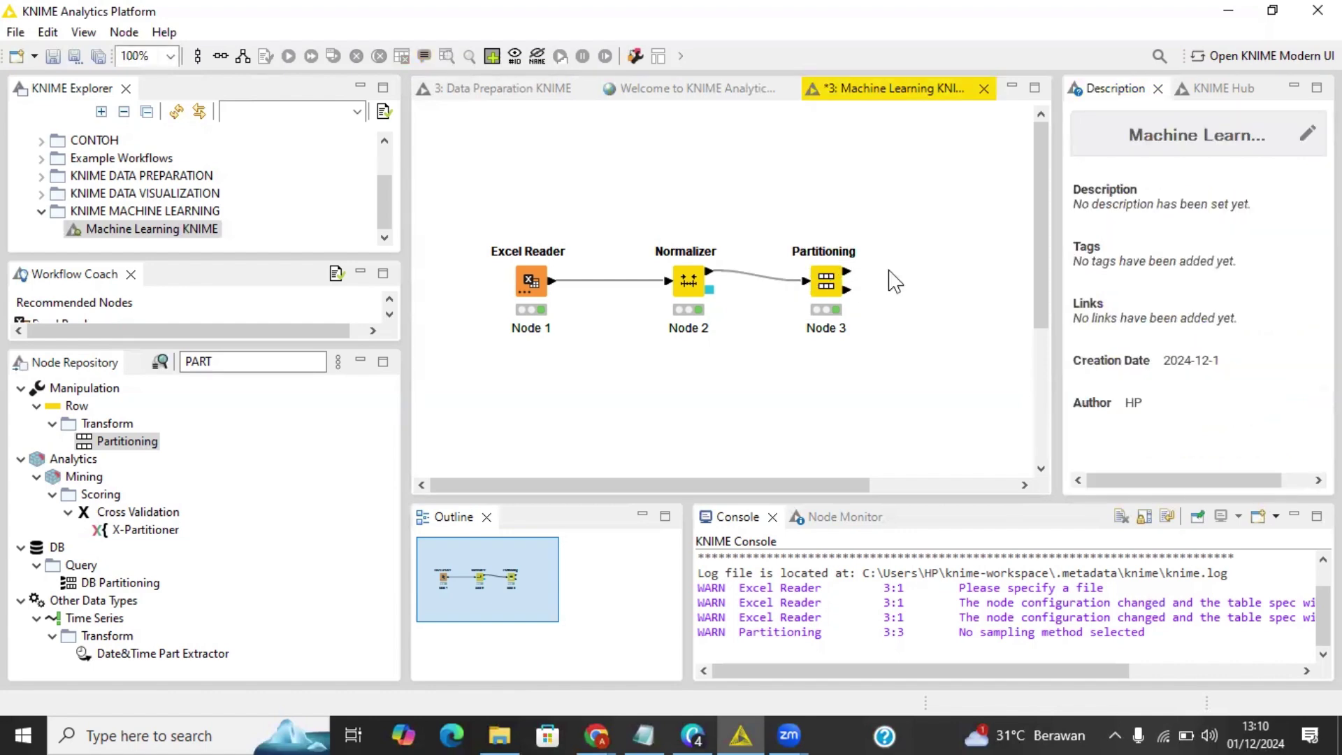
click(839, 294)
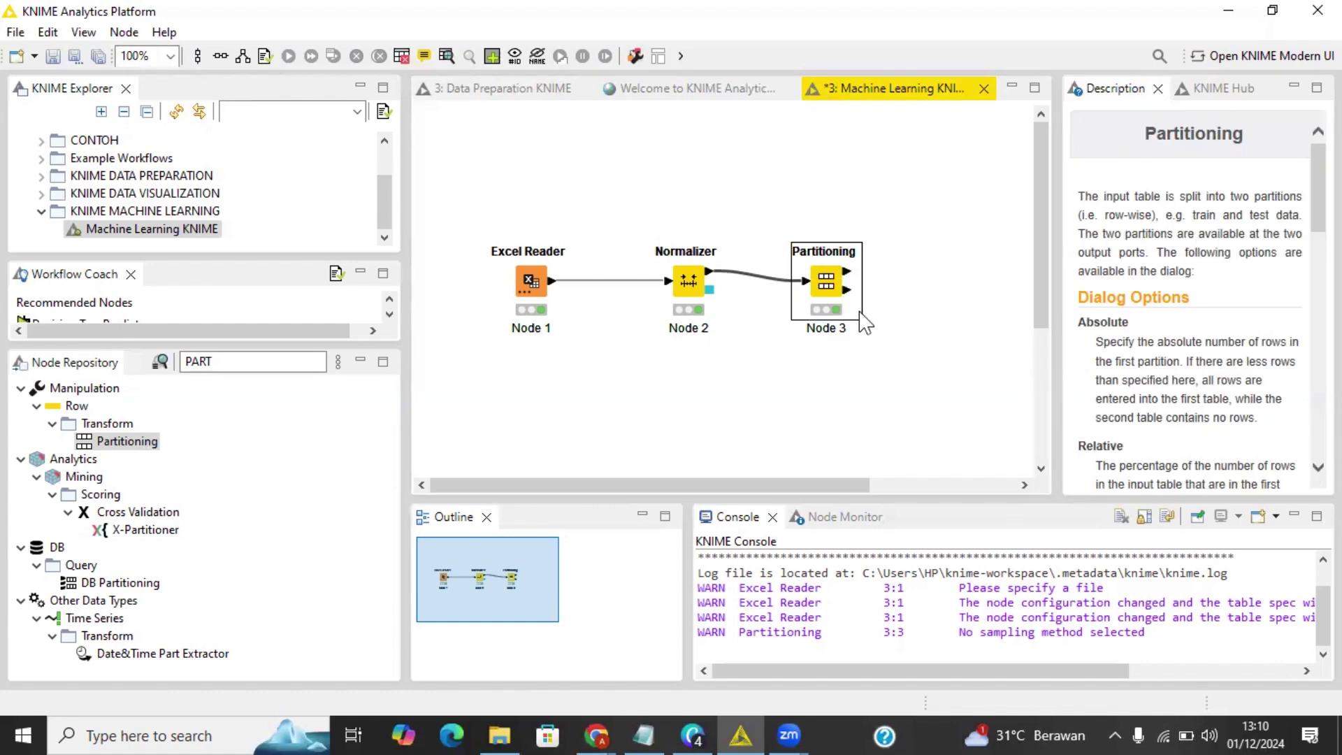
click(243, 367)
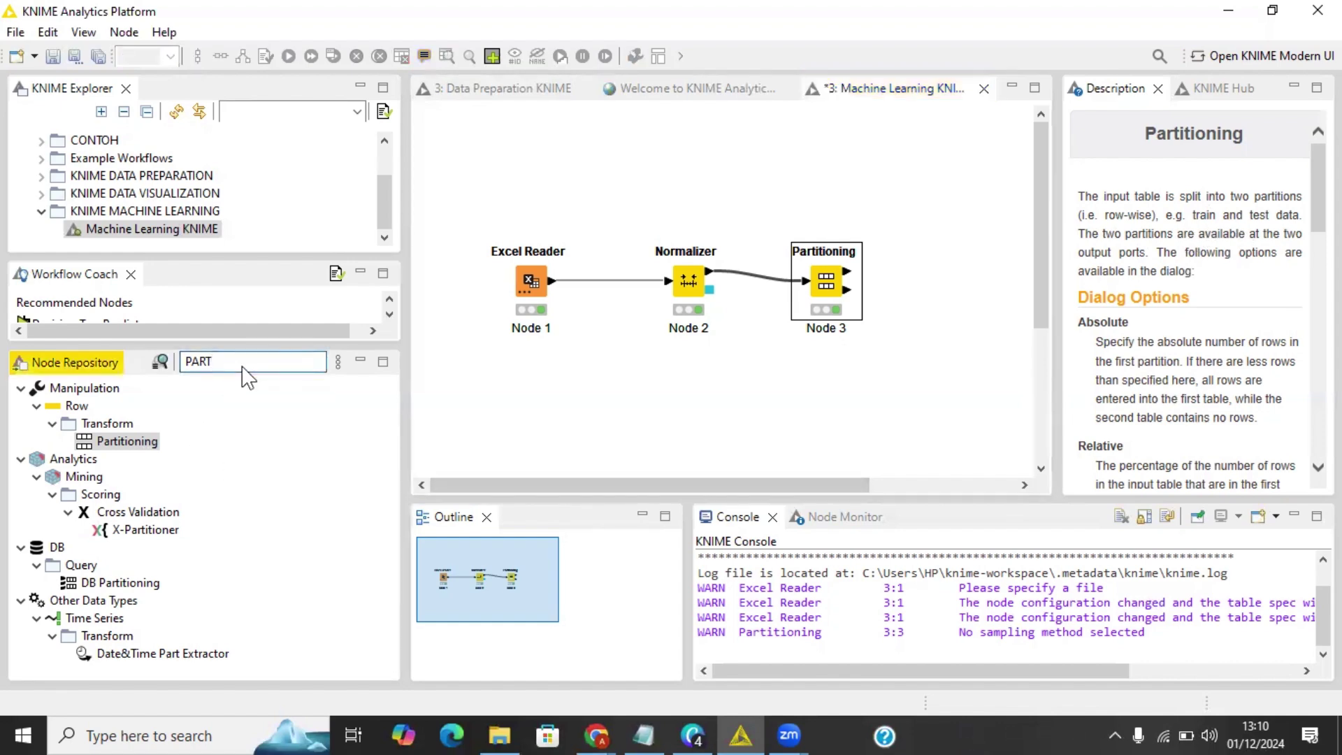
drag(241, 365, 186, 363)
text(TAB)
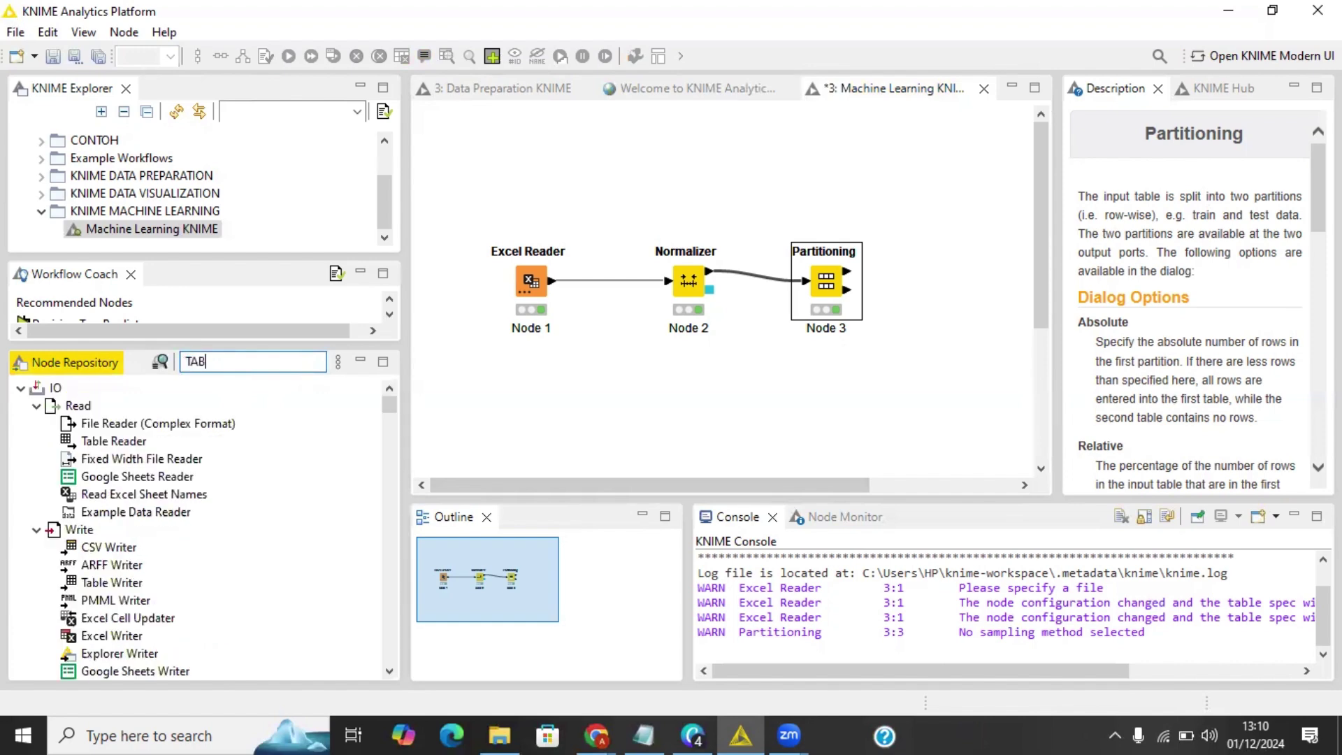
text(LE)
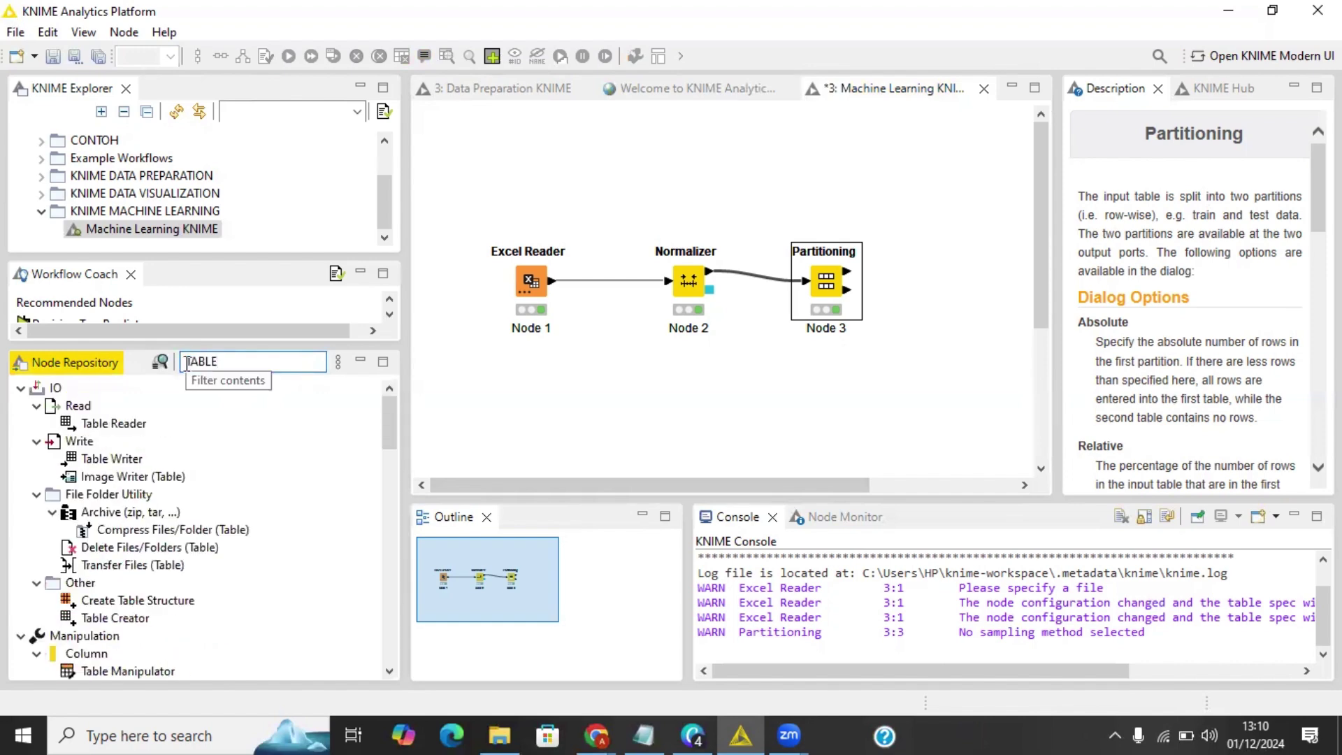
text( V)
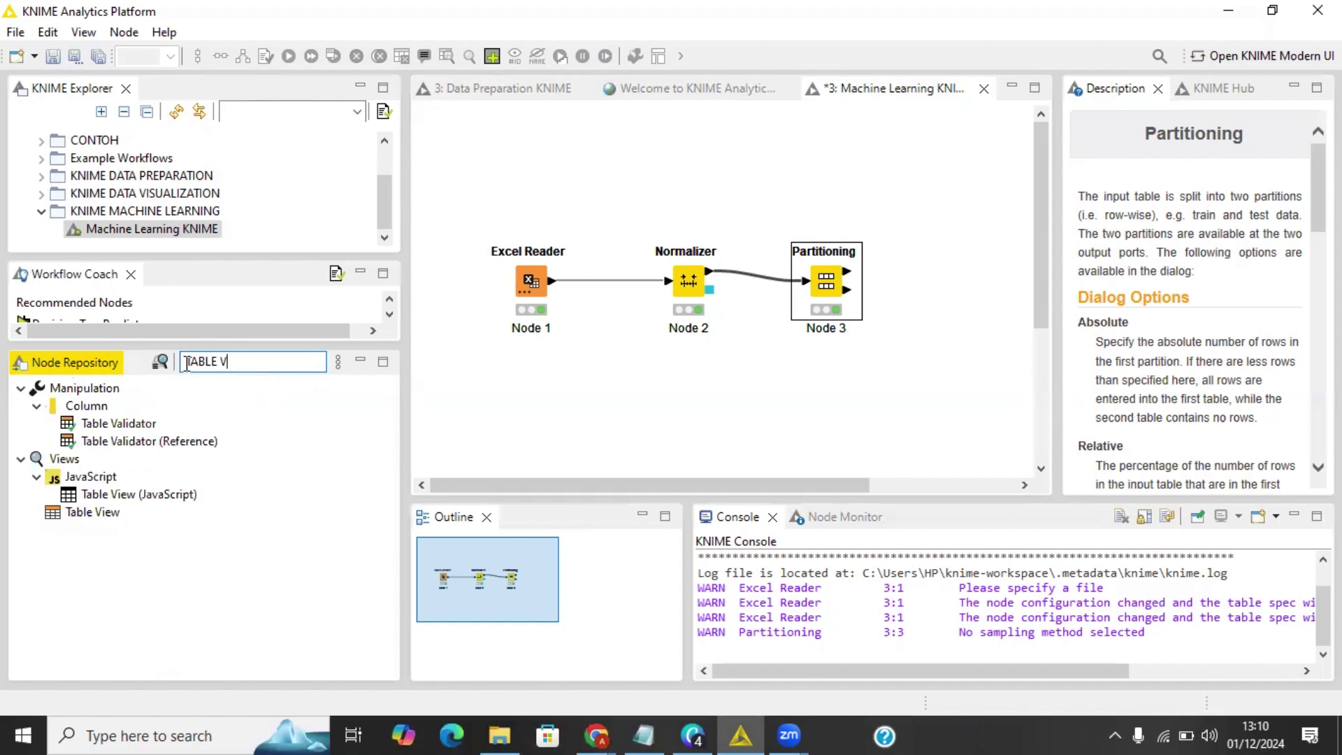
click(92, 514)
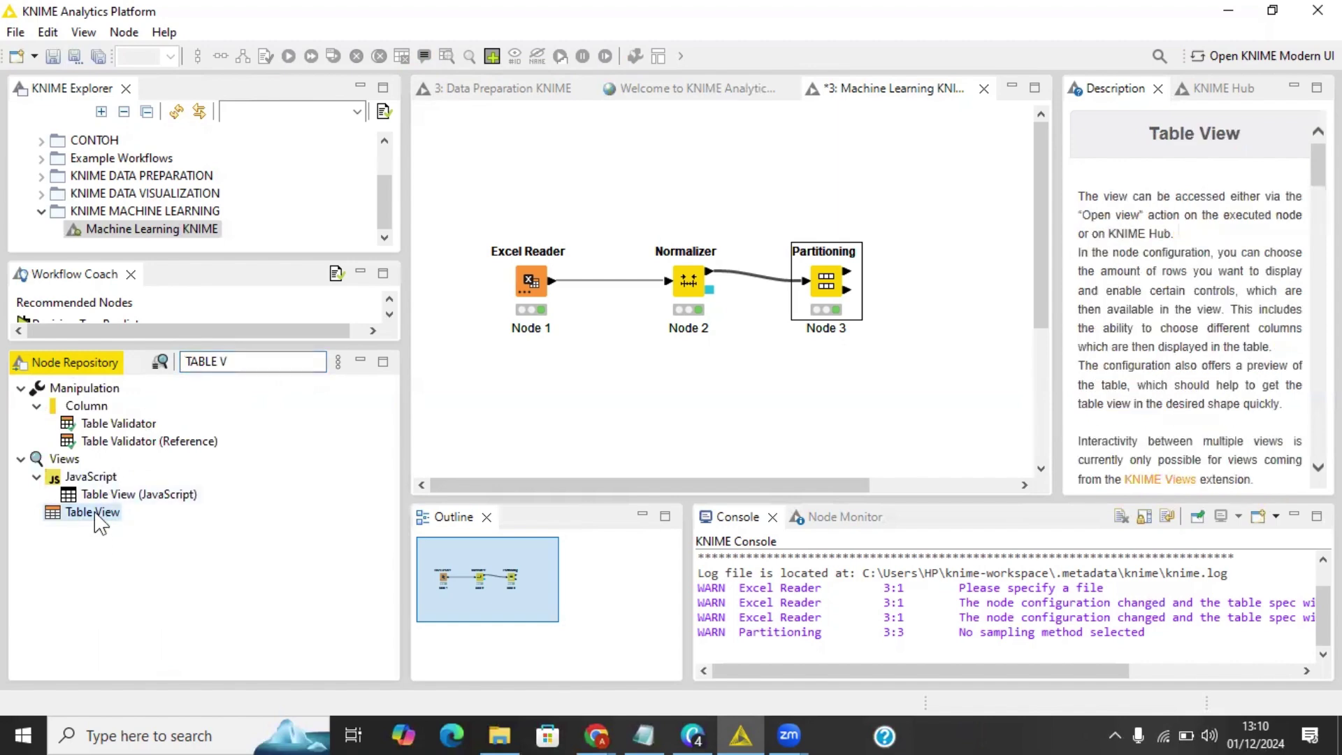
drag(91, 515, 942, 241)
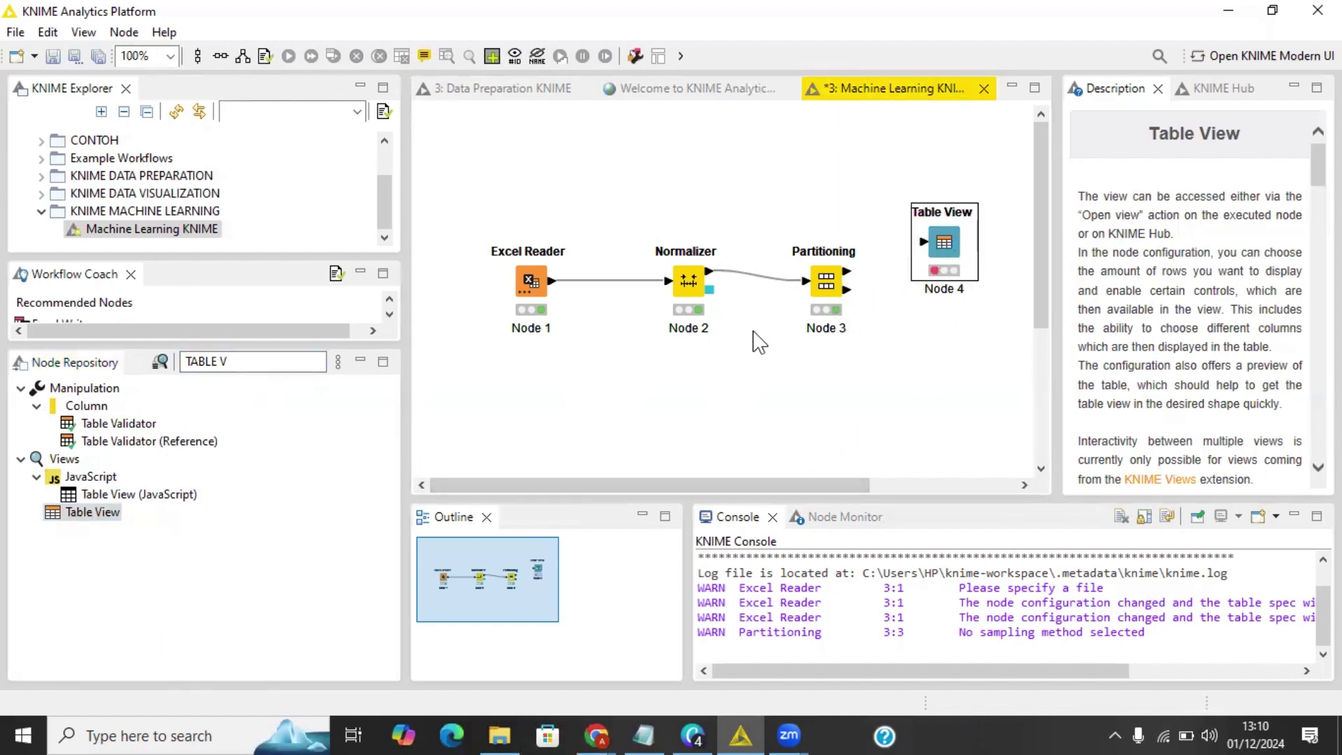
Step: Add a second Table View node below the first and align both vertically beyond the Partitioning node
drag(99, 518, 997, 354)
drag(809, 483, 929, 482)
drag(769, 242, 821, 241)
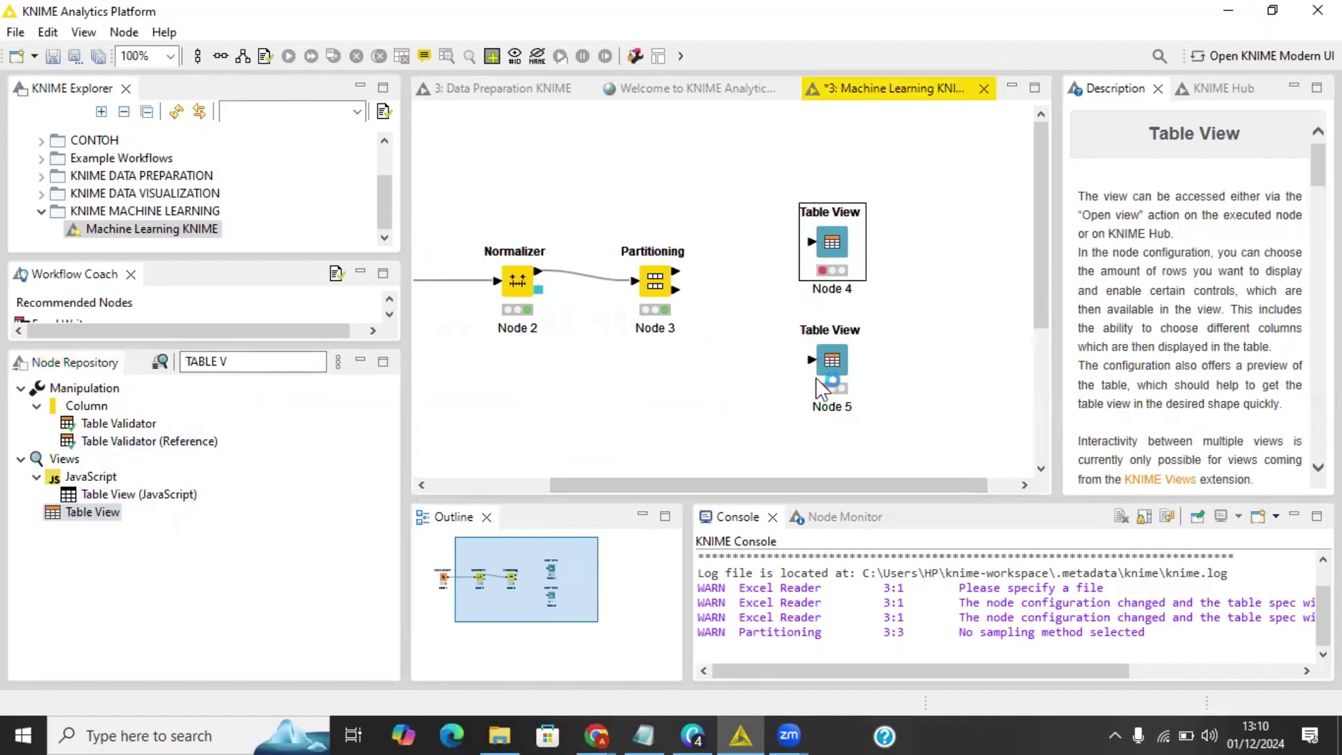
drag(827, 395, 833, 383)
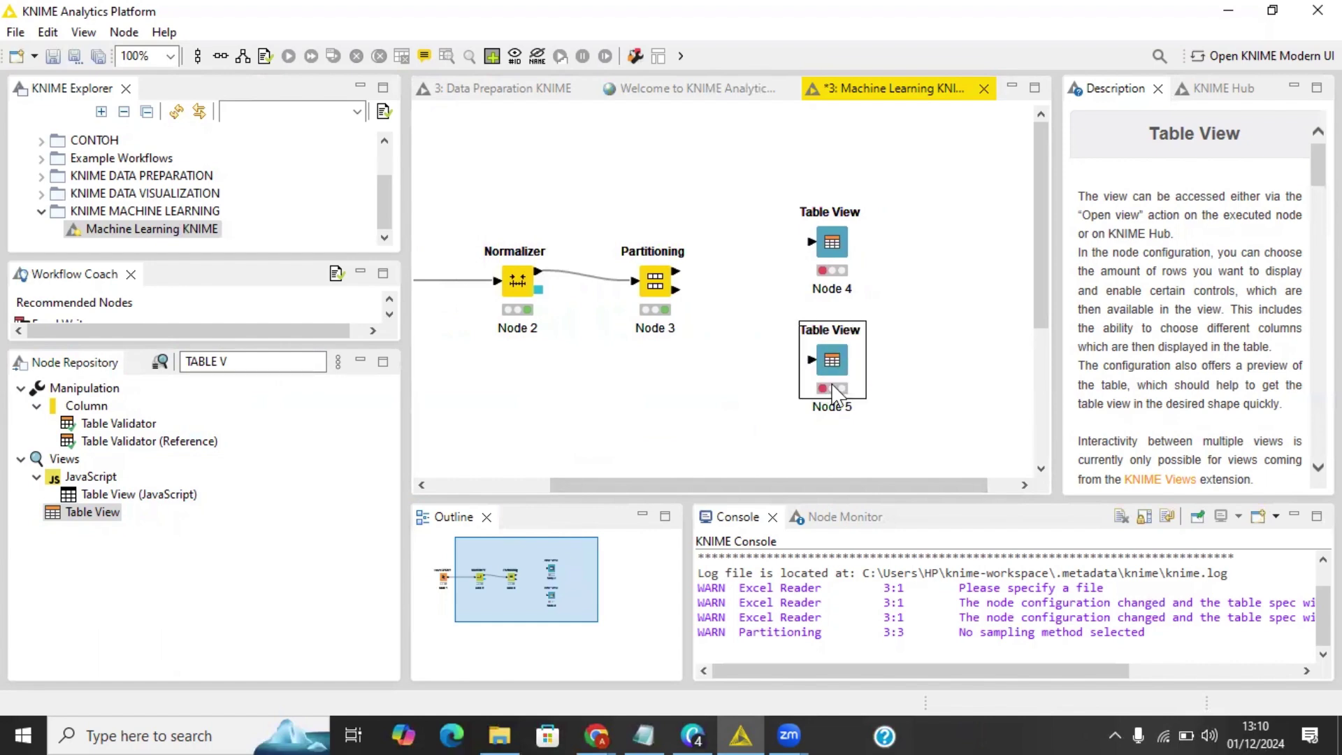
Step: Connect the Partitioning node's first output to the upper Table View and its second output to the lower Table View
click(669, 283)
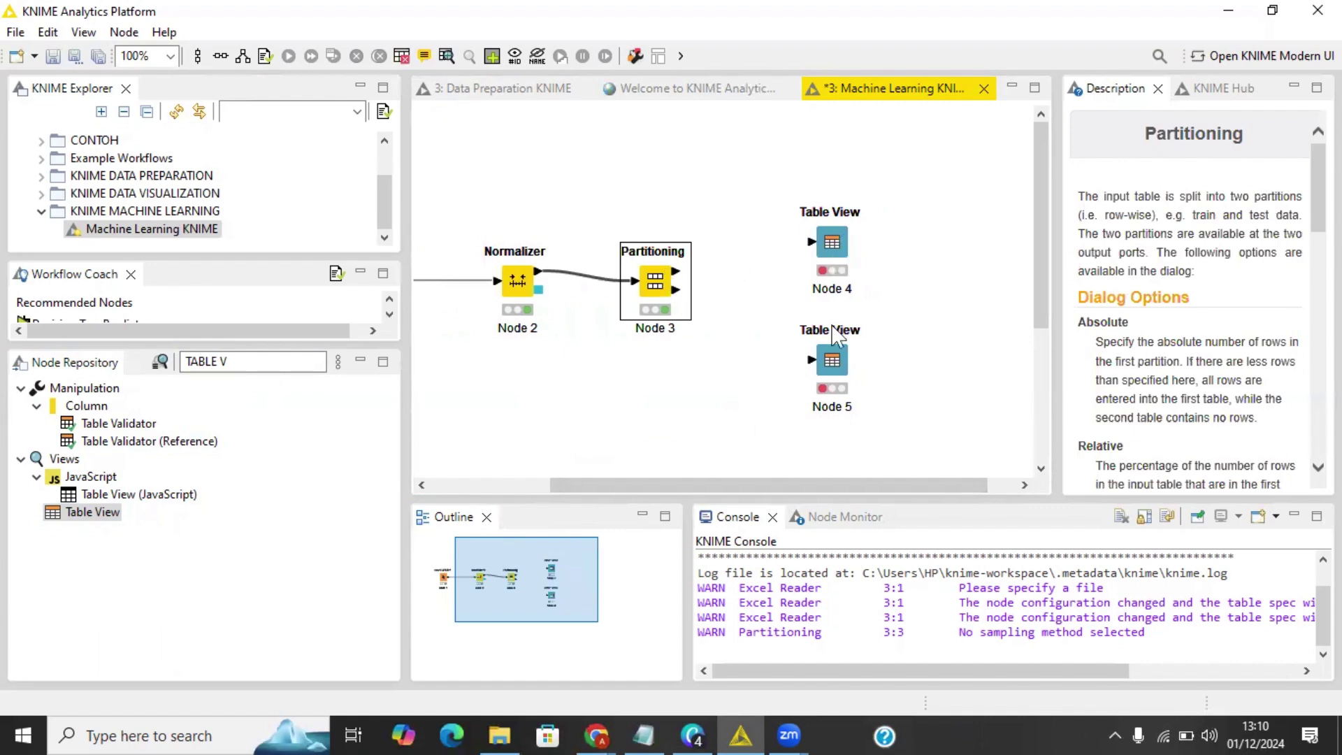
drag(677, 272, 817, 245)
drag(675, 289, 818, 355)
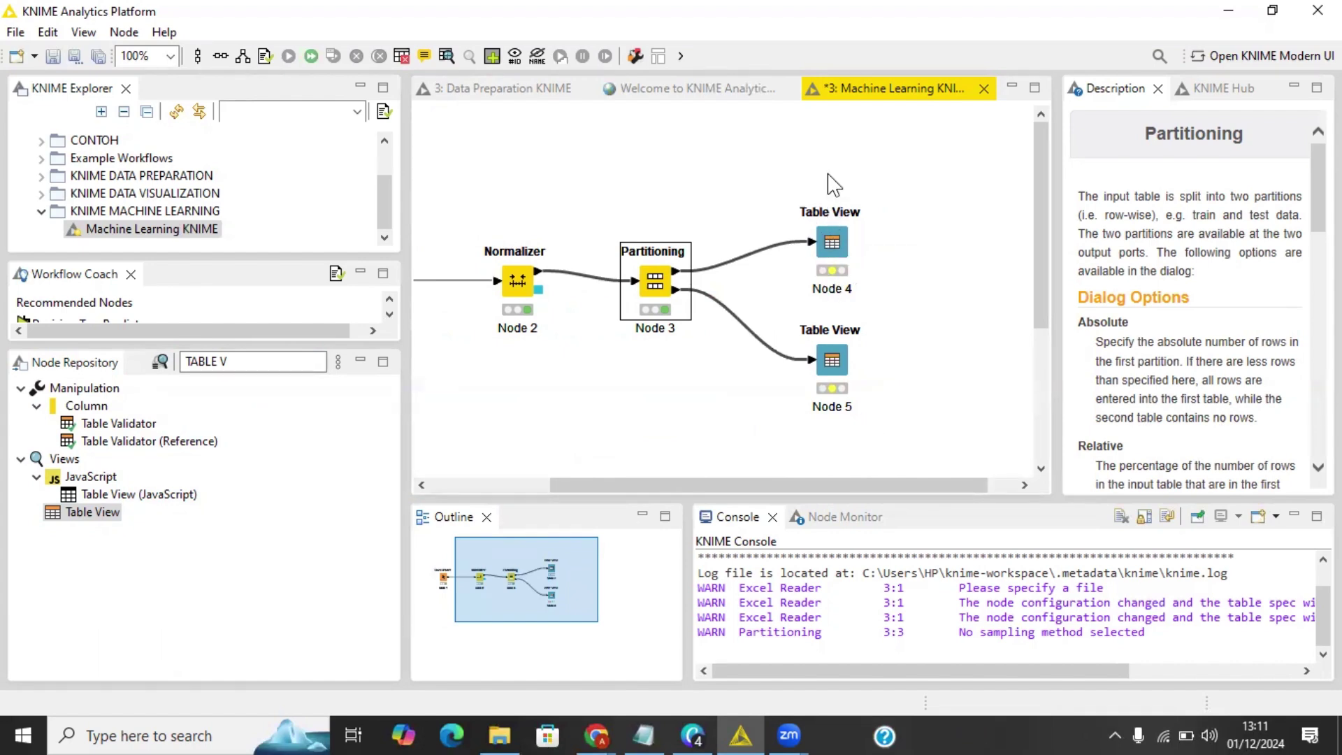
Step: Execute both Table View nodes
click(832, 242)
click(832, 360)
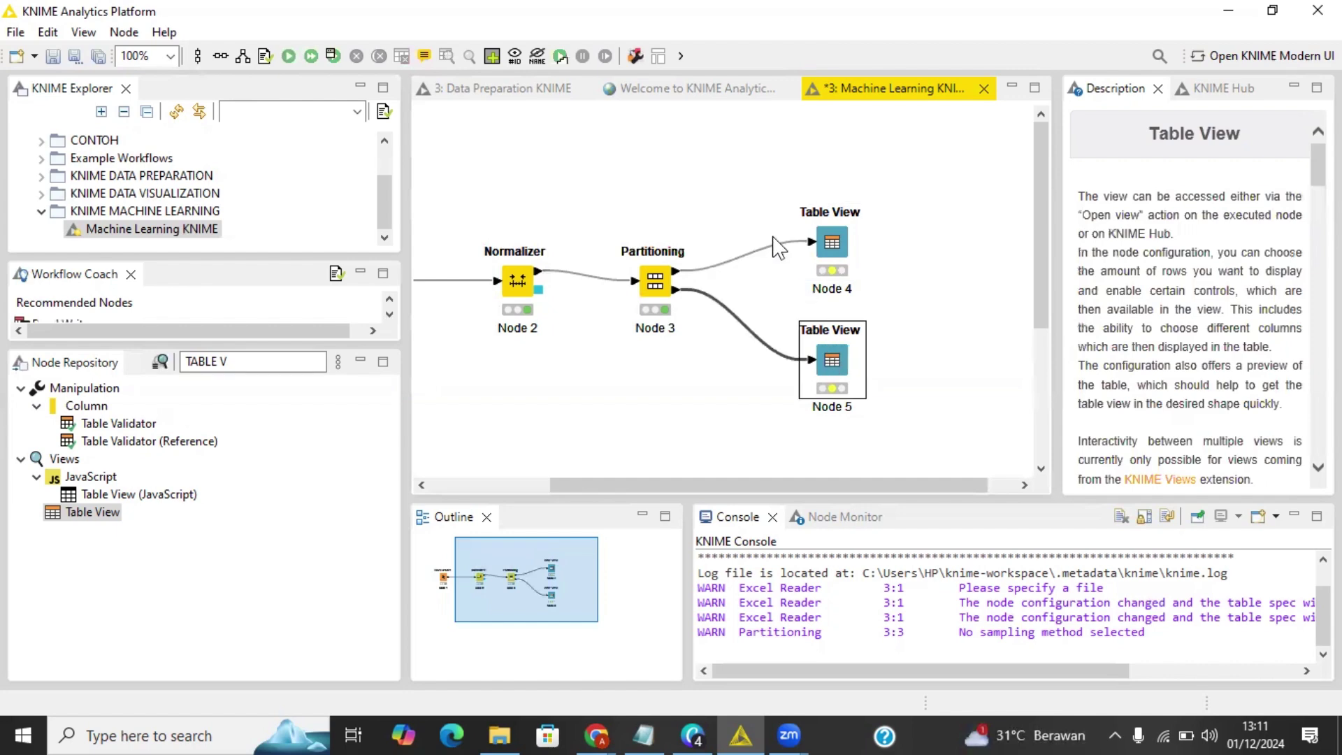
click(311, 52)
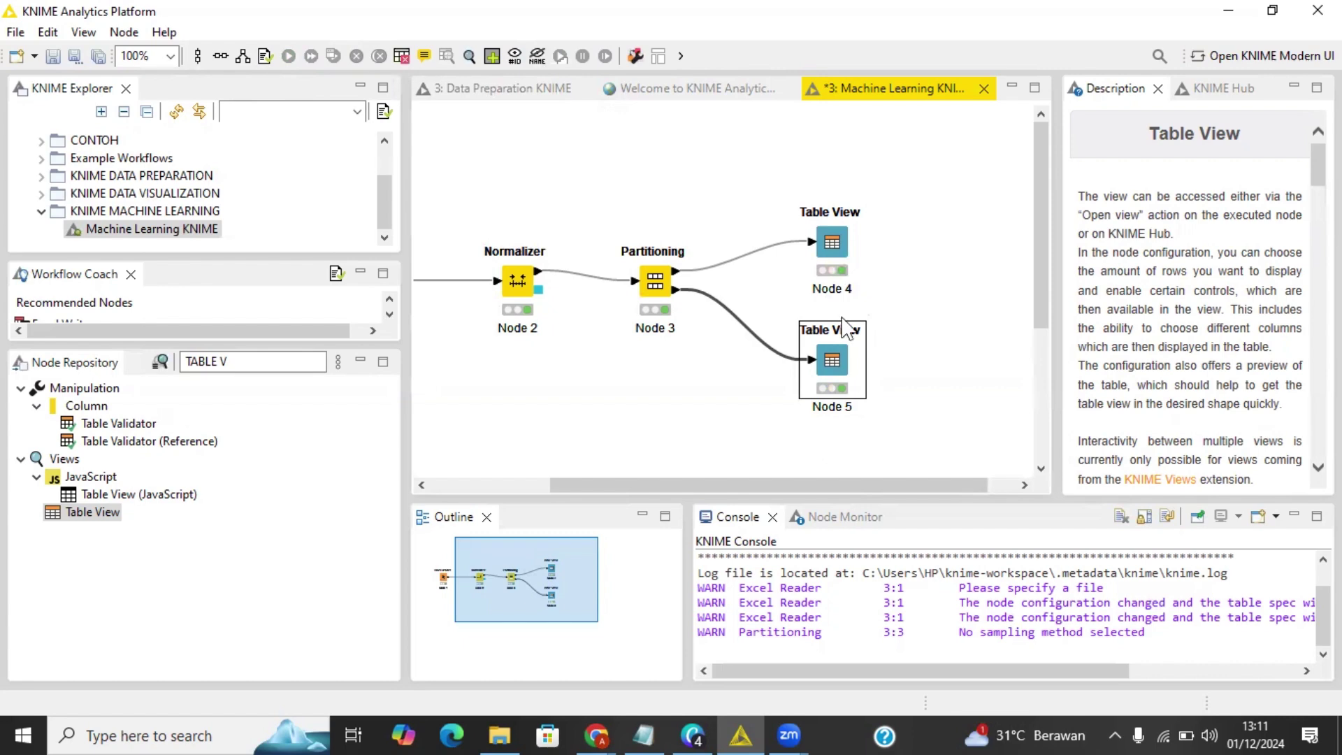
Step: Review the Partitioning node's description of train and test data against the two connected Table View nodes
click(828, 248)
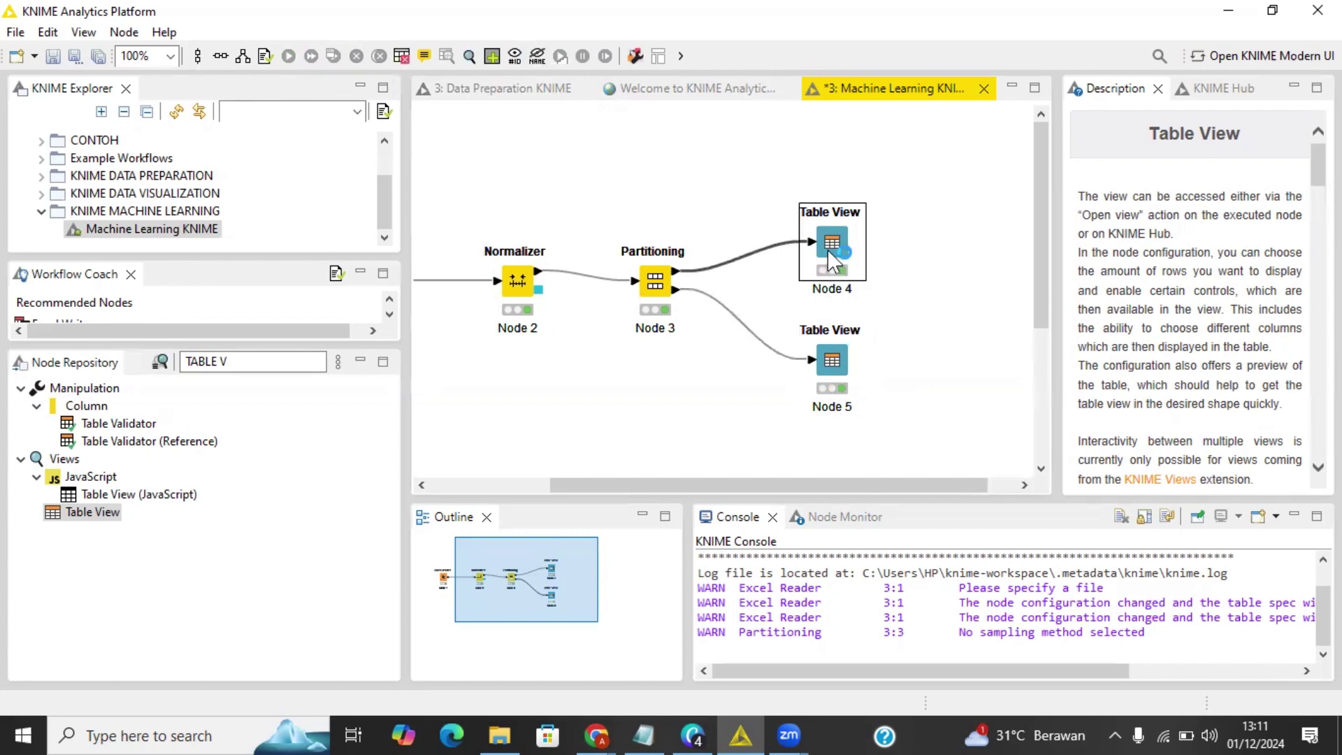
click(775, 194)
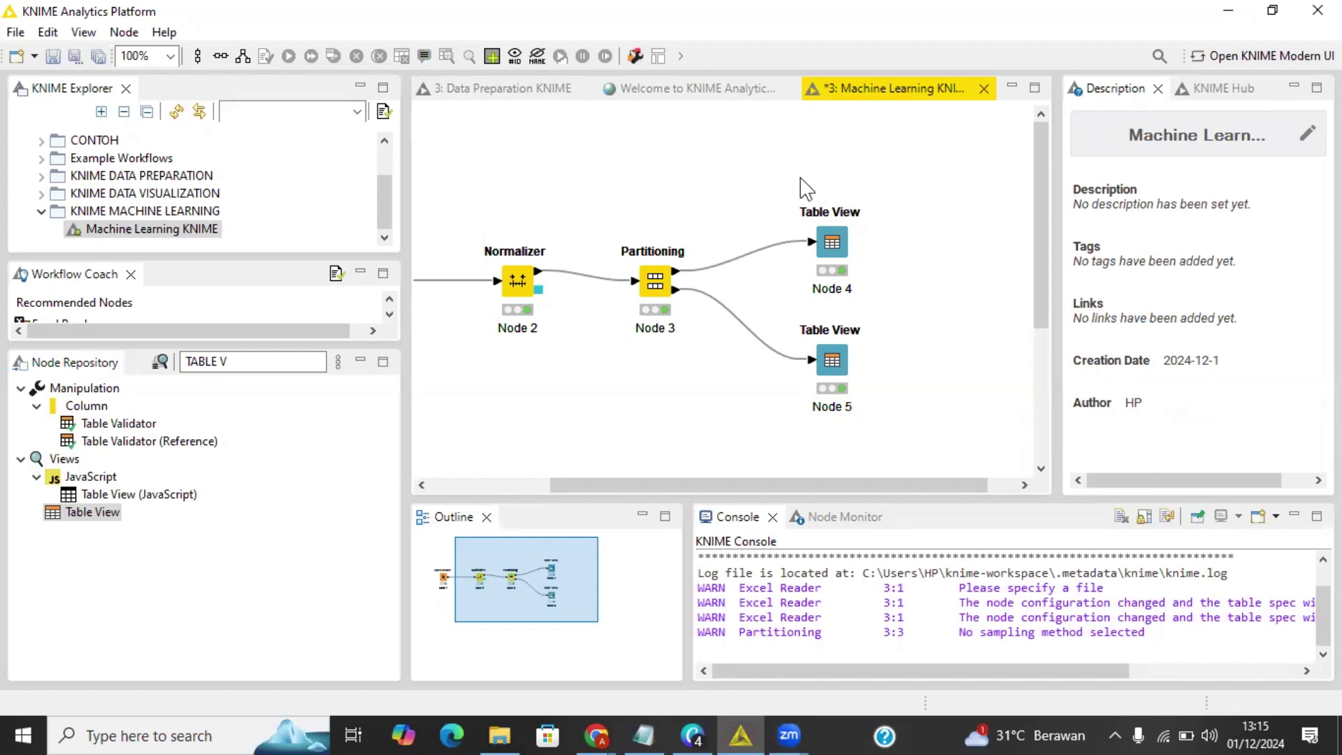
click(827, 257)
click(834, 378)
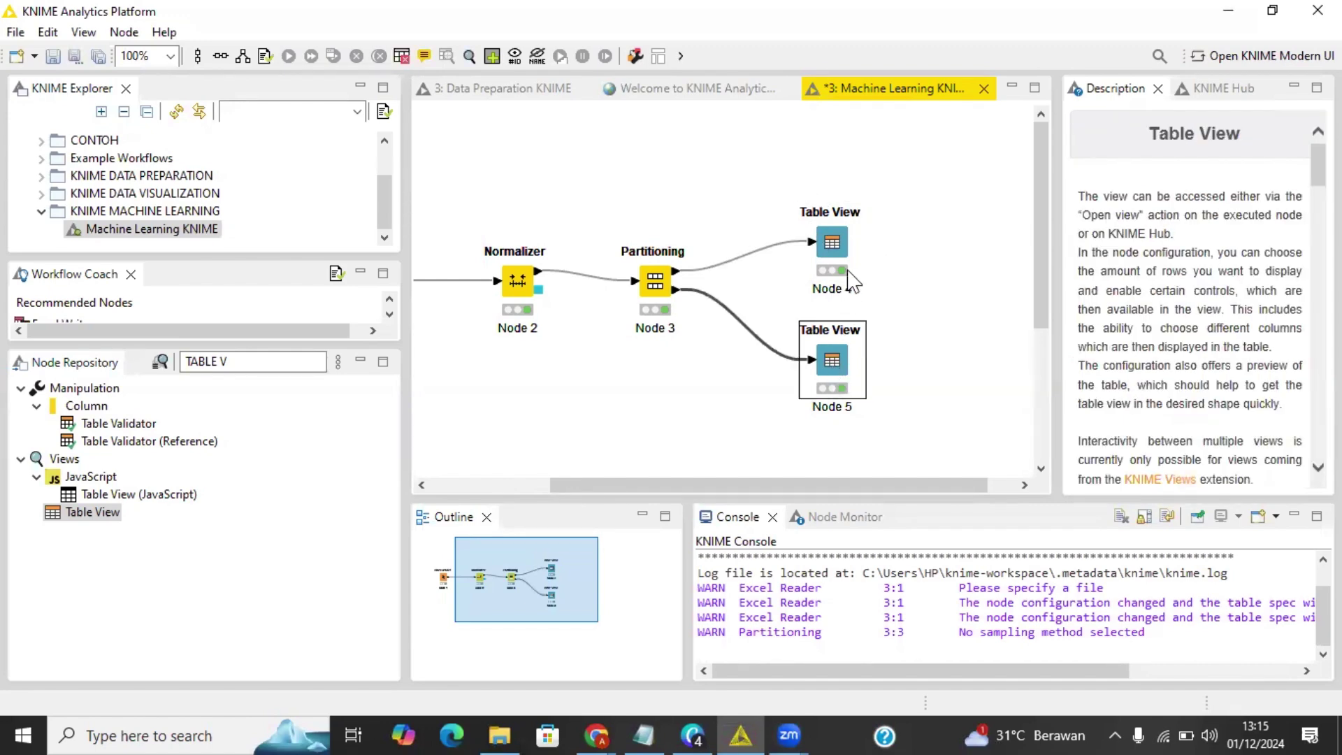
click(831, 246)
click(645, 287)
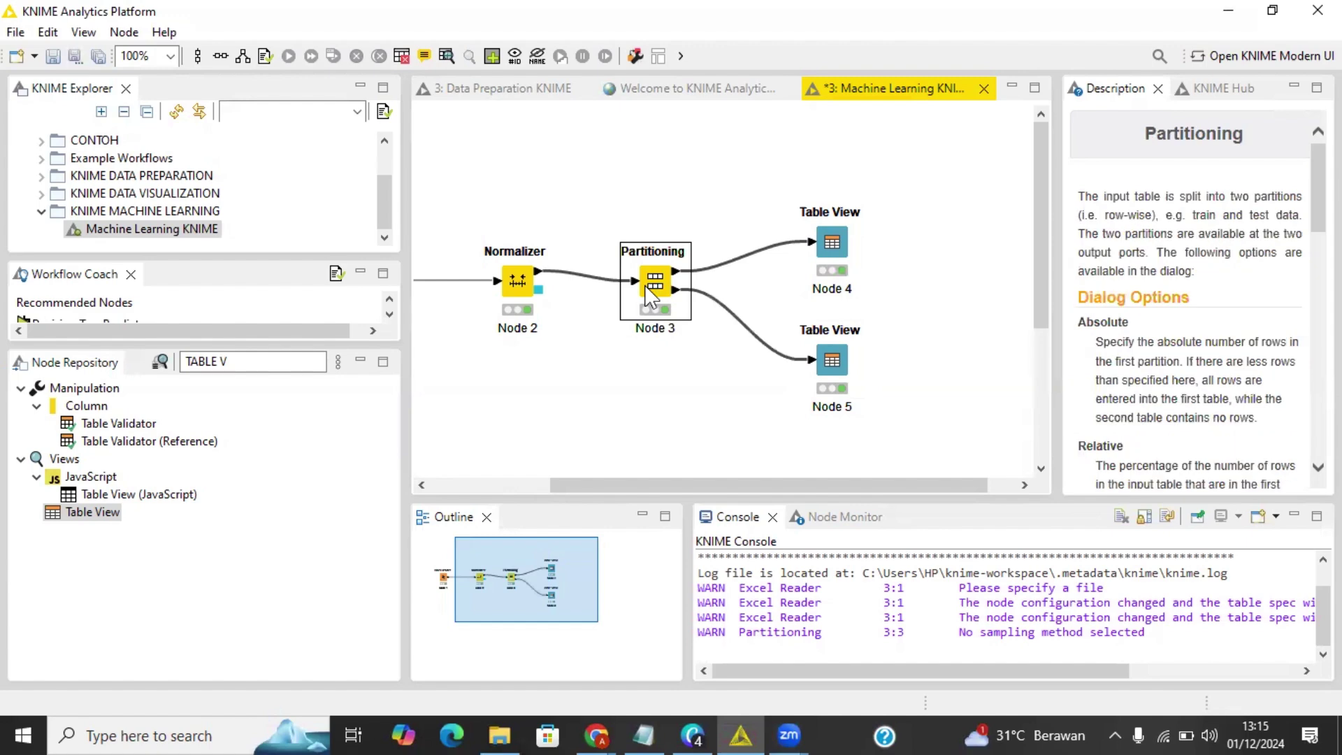
double_click(1203, 215)
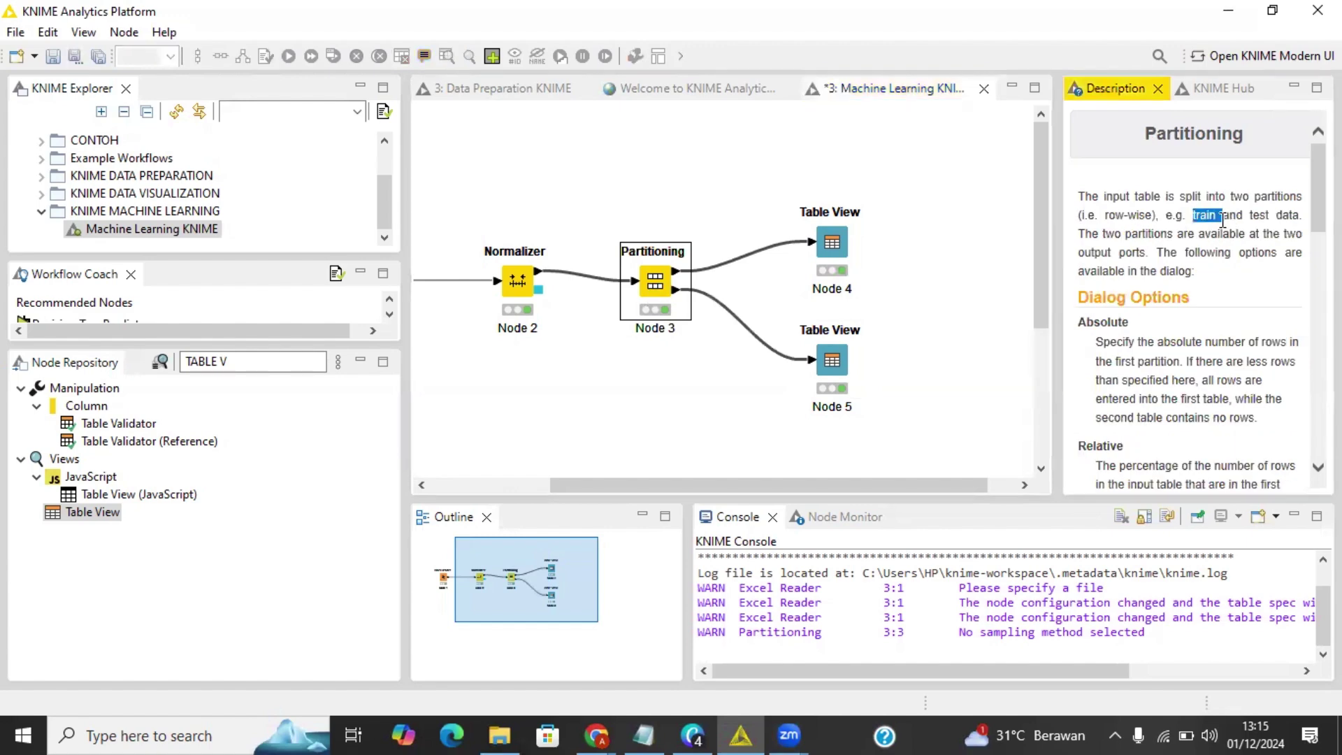
double_click(1258, 215)
click(833, 244)
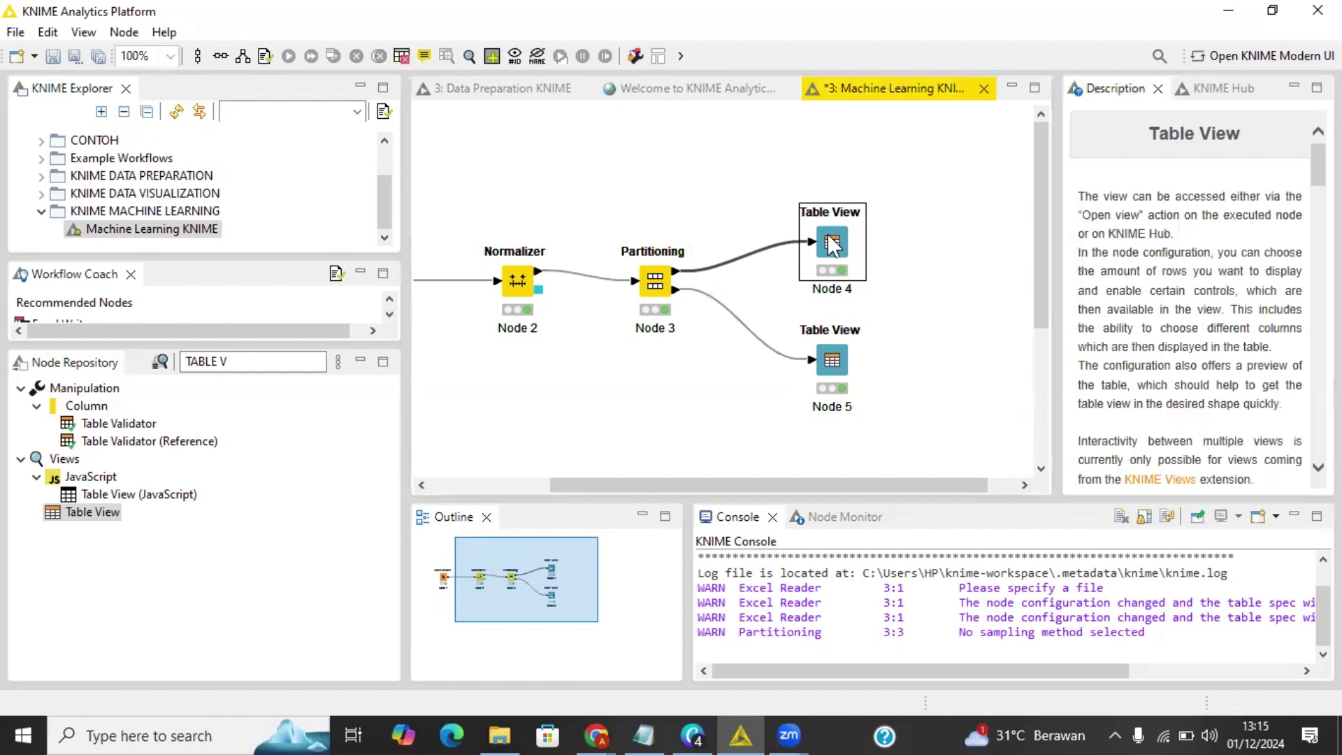
click(671, 281)
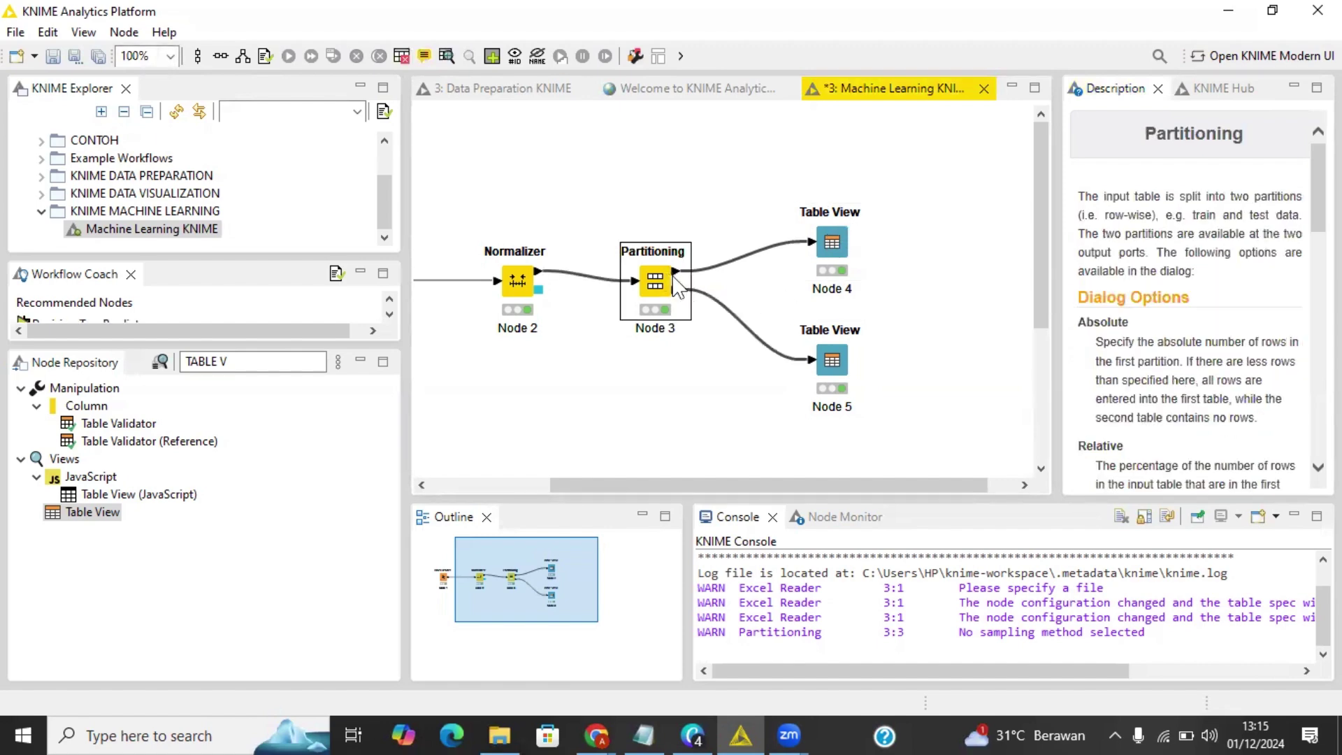
double_click(1203, 215)
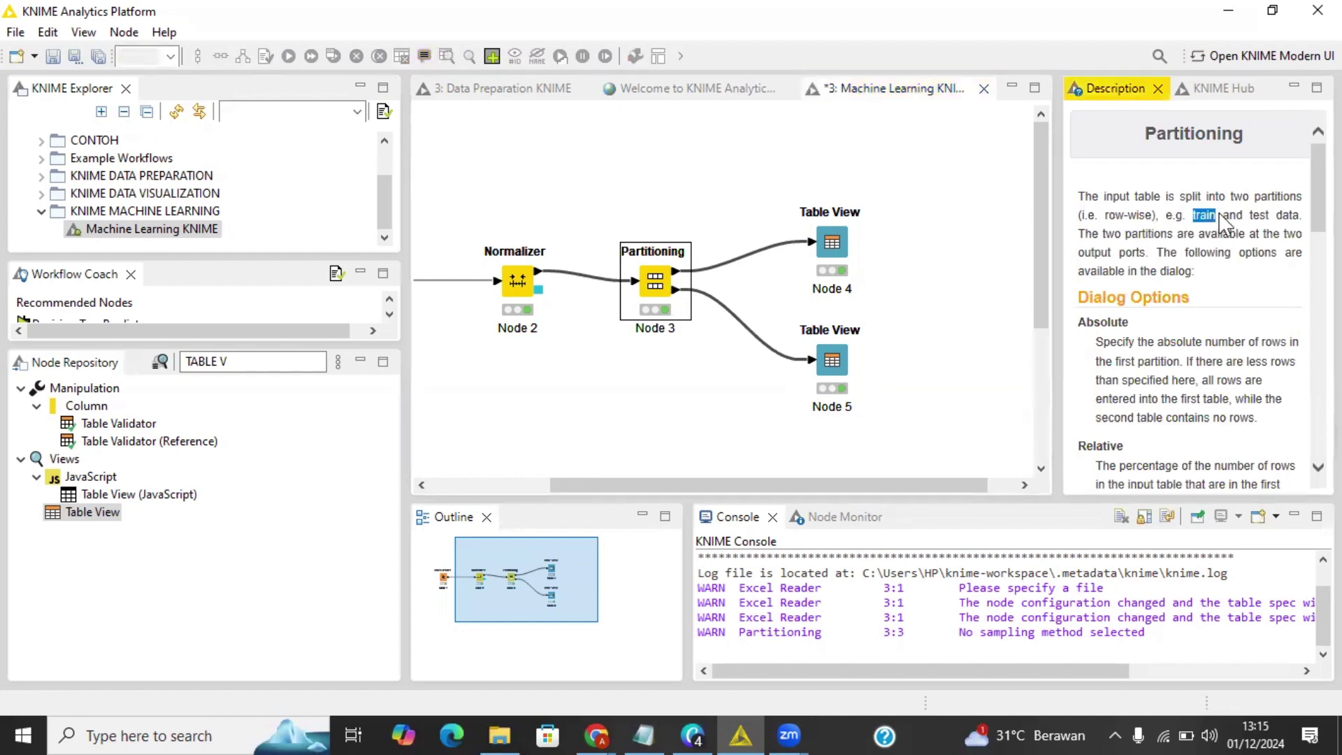
click(675, 292)
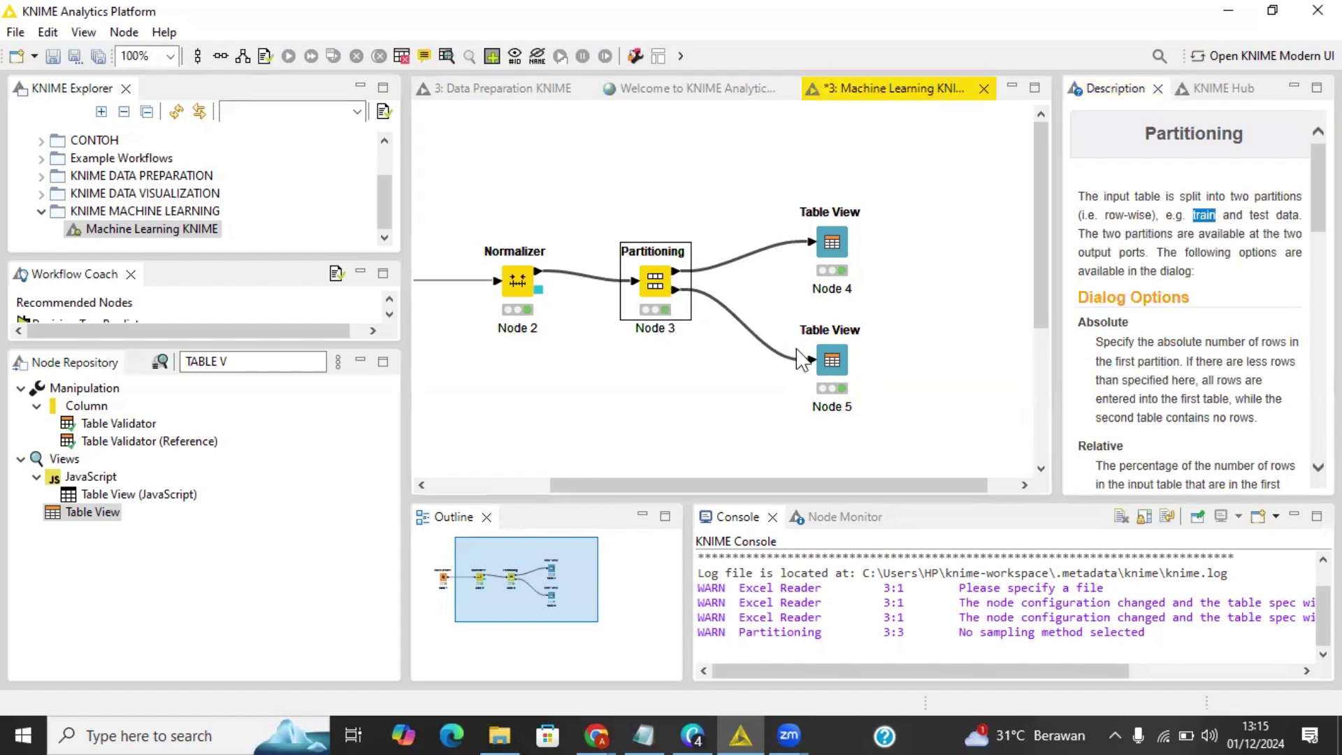
click(832, 360)
Step: Open the upper Table View's interactive view, examine its rows and its row and column counts, and return to the workflow
click(831, 248)
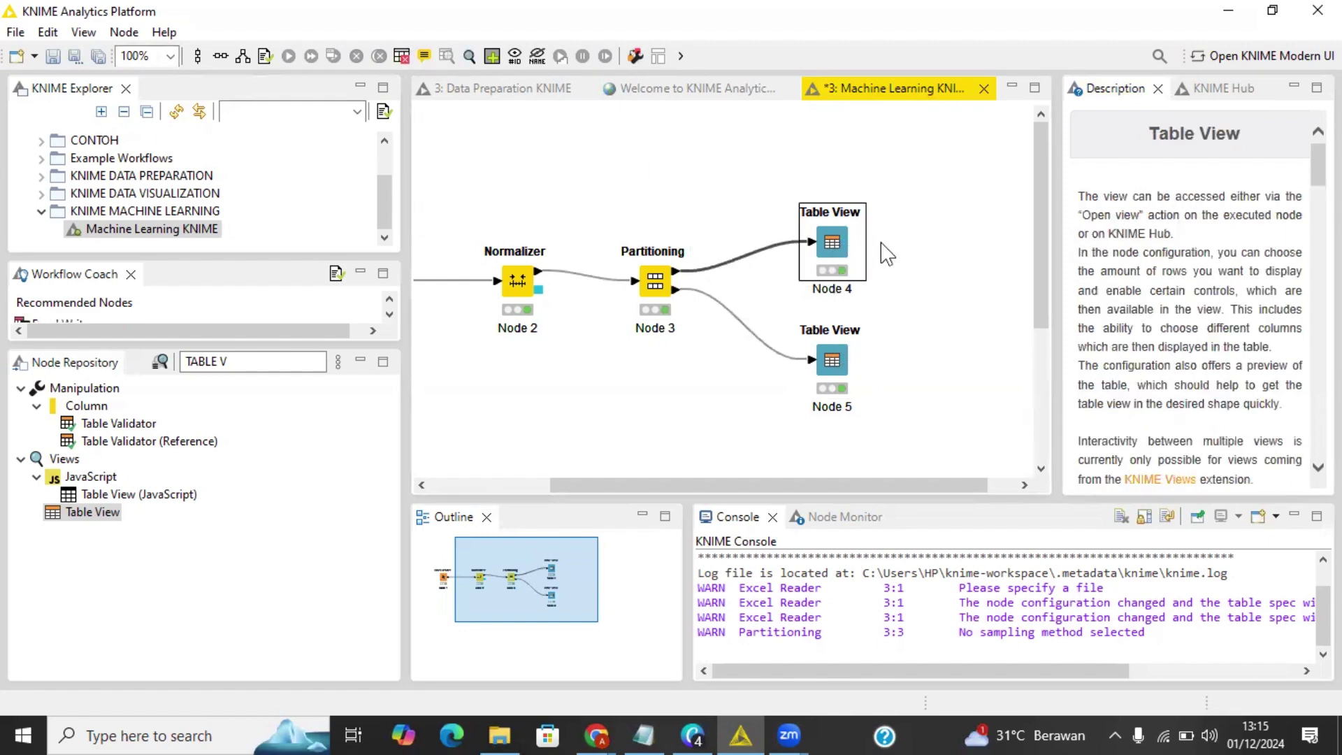
click(471, 54)
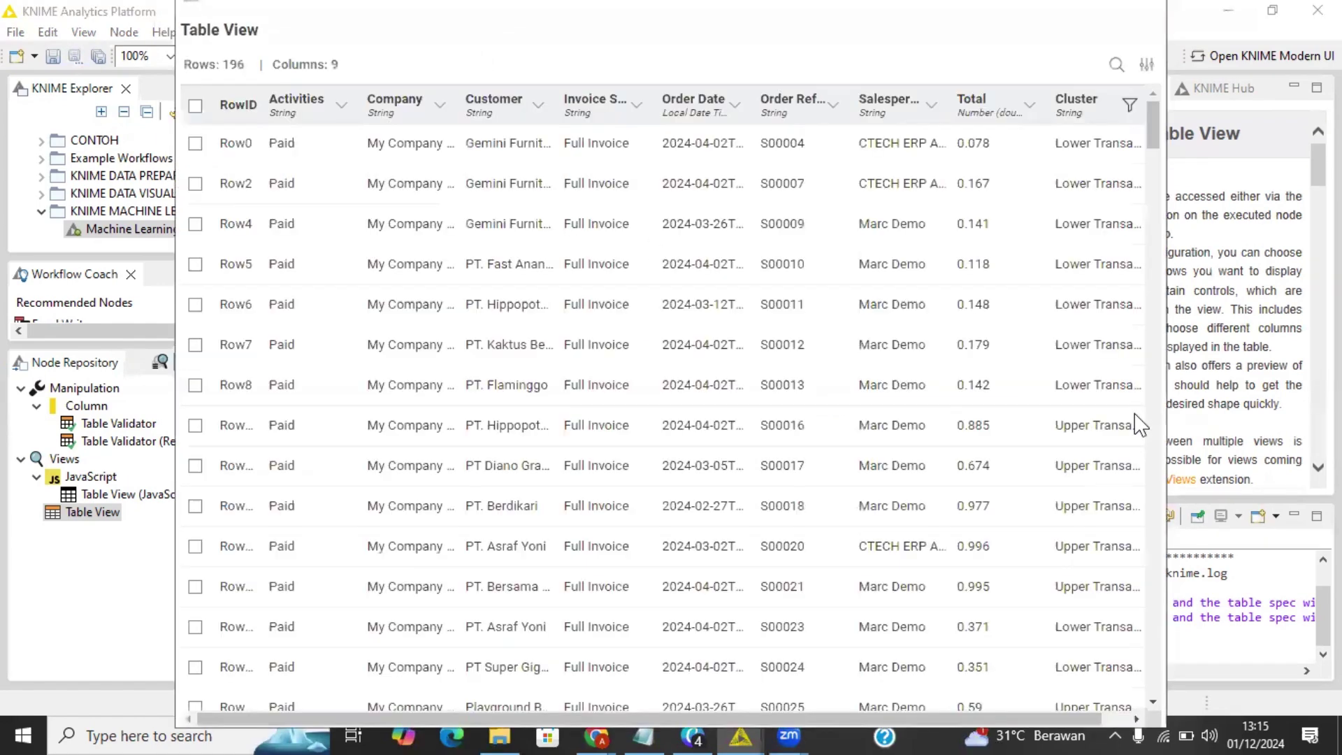
scroll(980, 374, down, 10)
scroll(979, 374, down, 4)
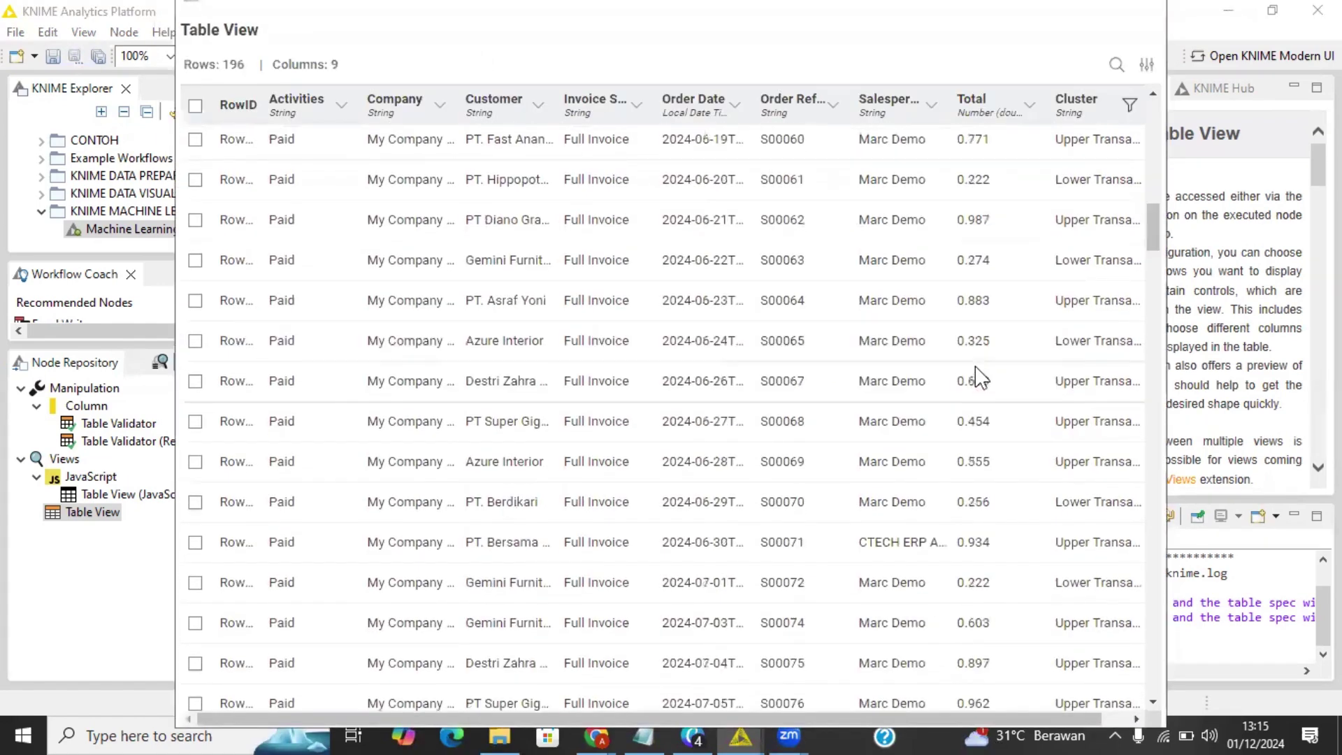
scroll(976, 375, up, 15)
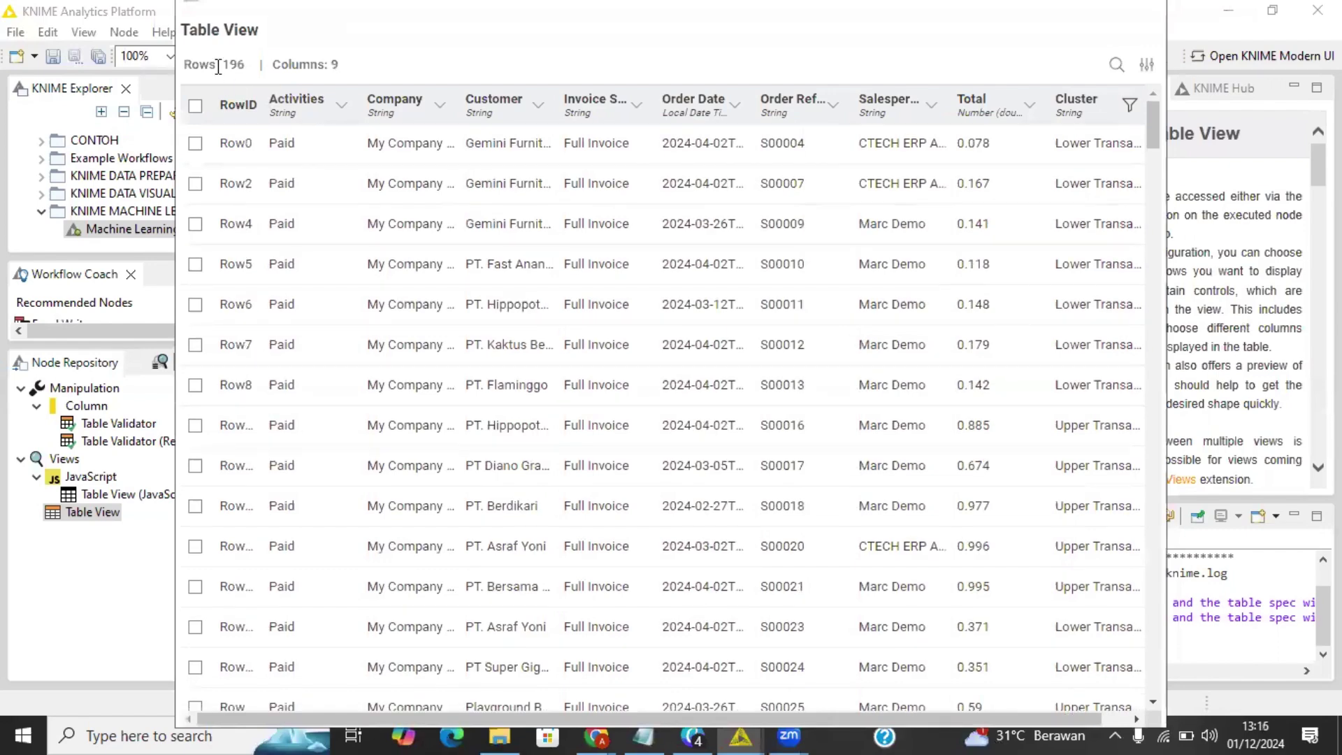
drag(225, 64, 244, 66)
drag(325, 65, 341, 67)
mouse_move(748, 722)
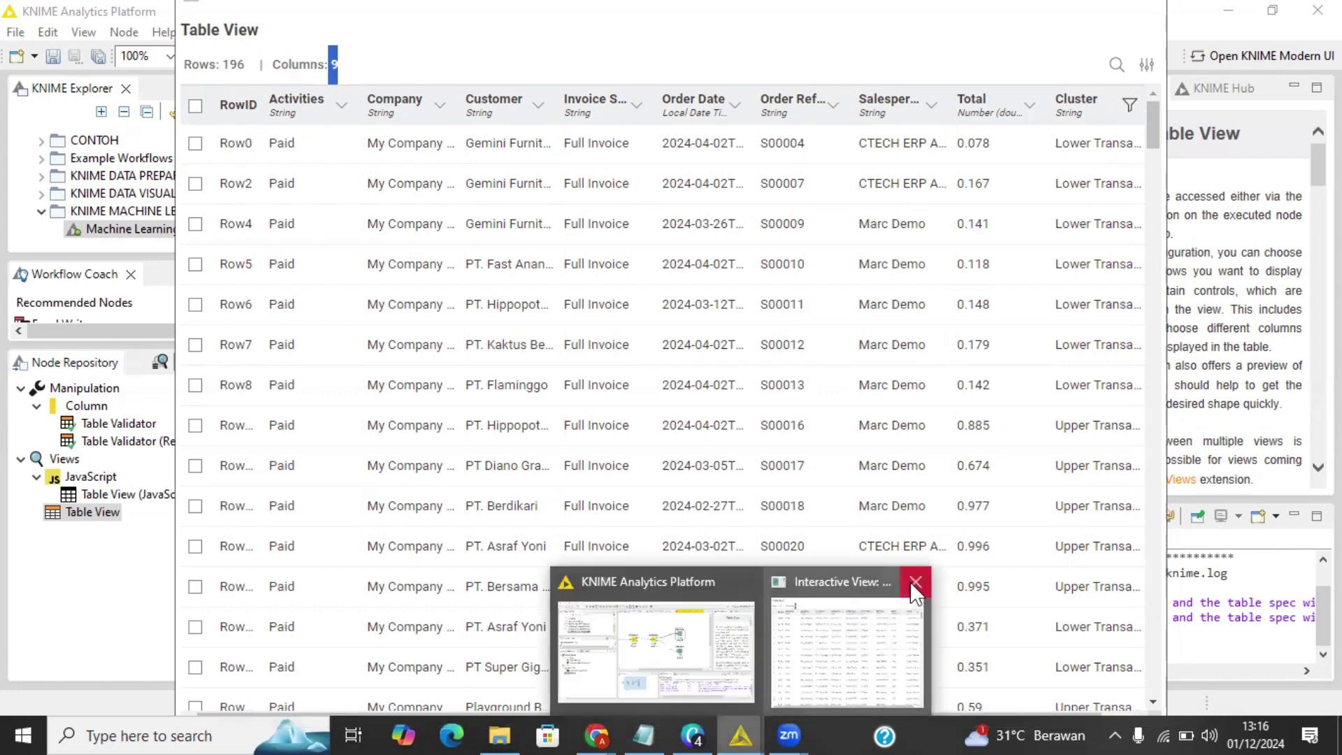
click(653, 632)
Step: Open the lower Table View's interactive view, check the row count of the second partition, and close the view
click(828, 354)
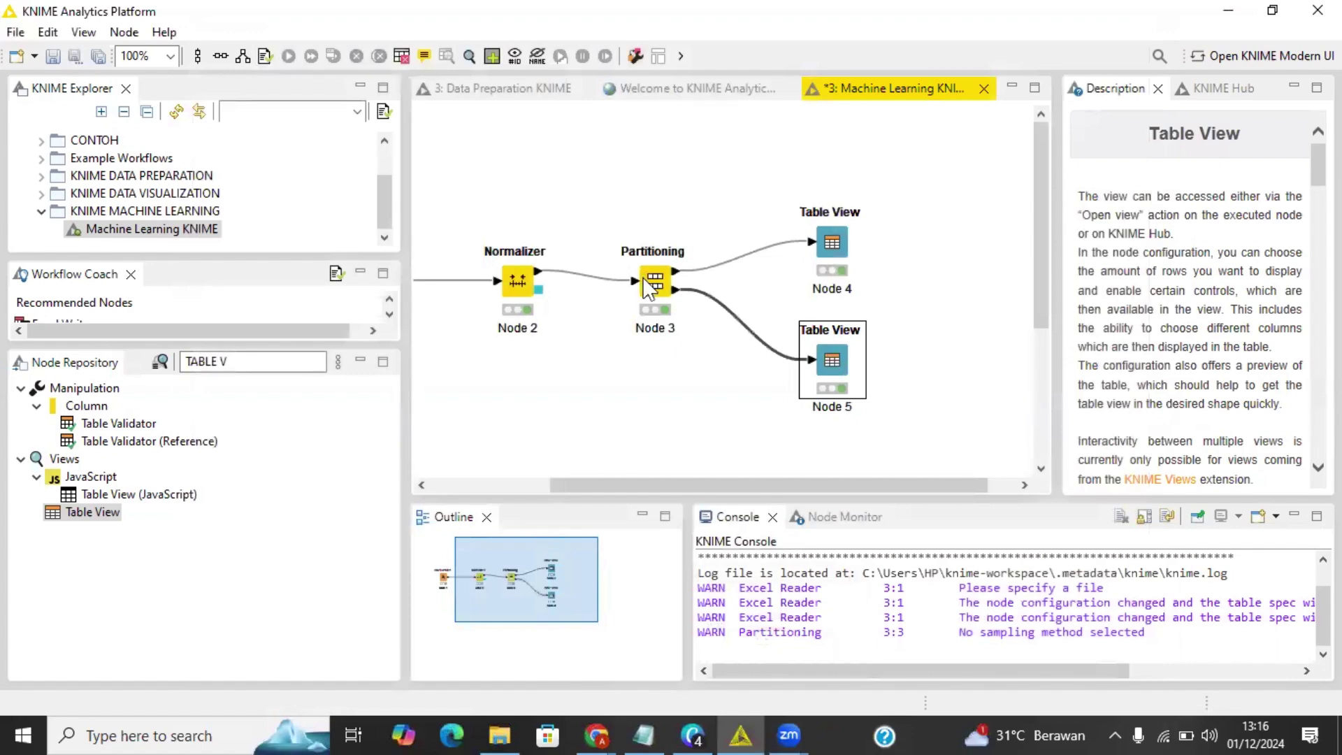
click(466, 60)
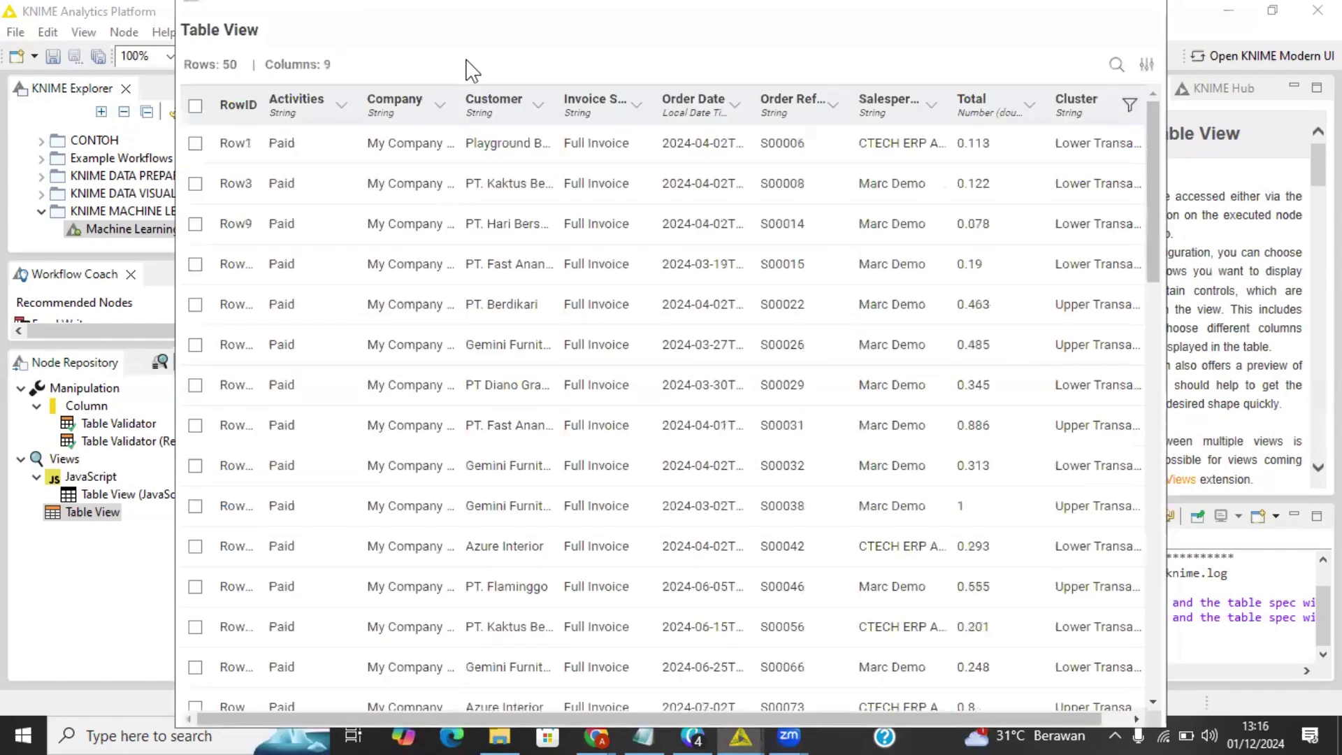
double_click(228, 63)
click(222, 66)
click(1143, 8)
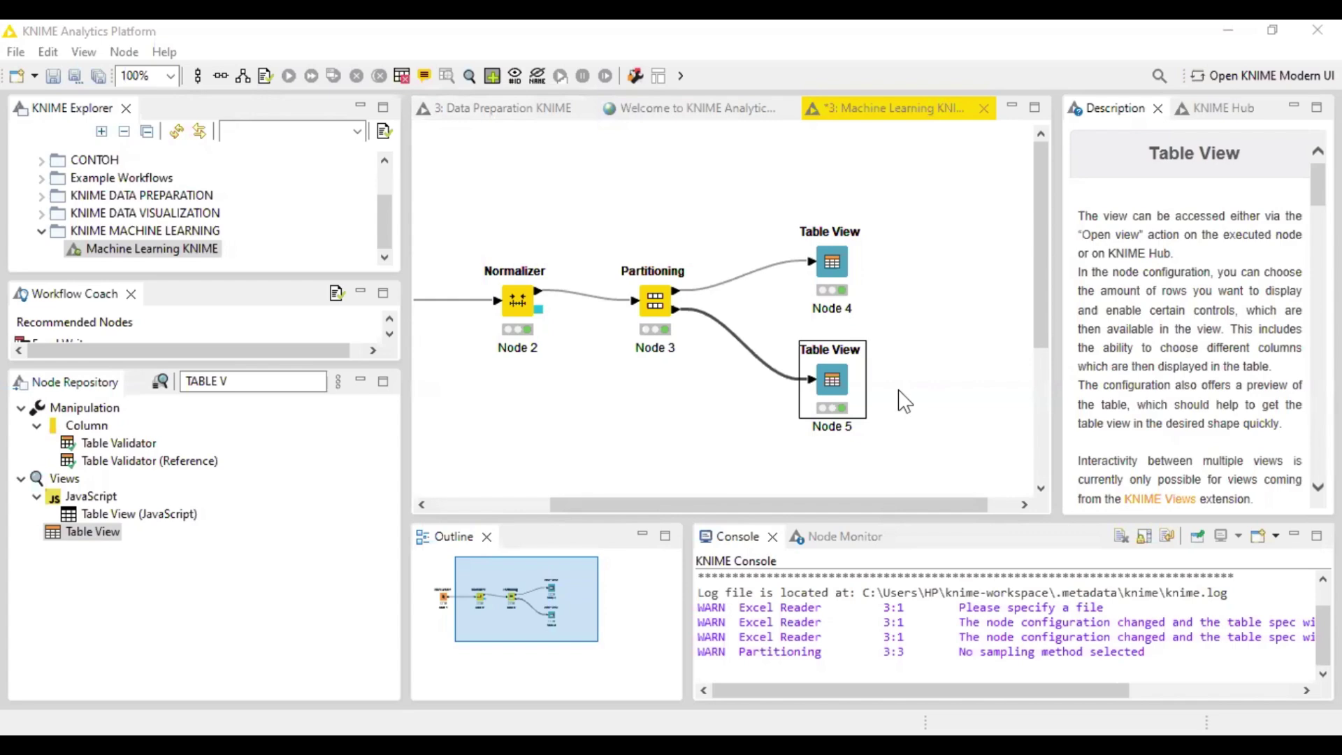
Step: Search the node repository for "NAIVE"
click(904, 401)
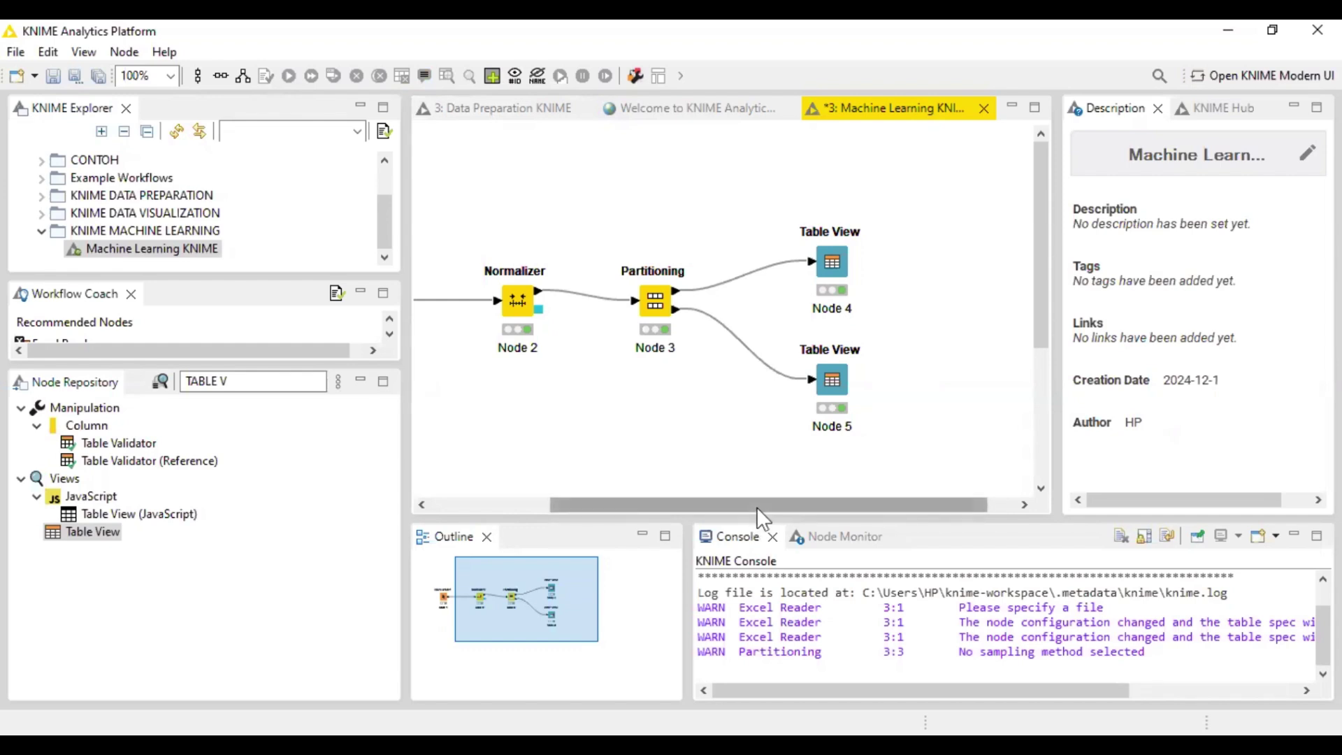
drag(756, 506, 796, 505)
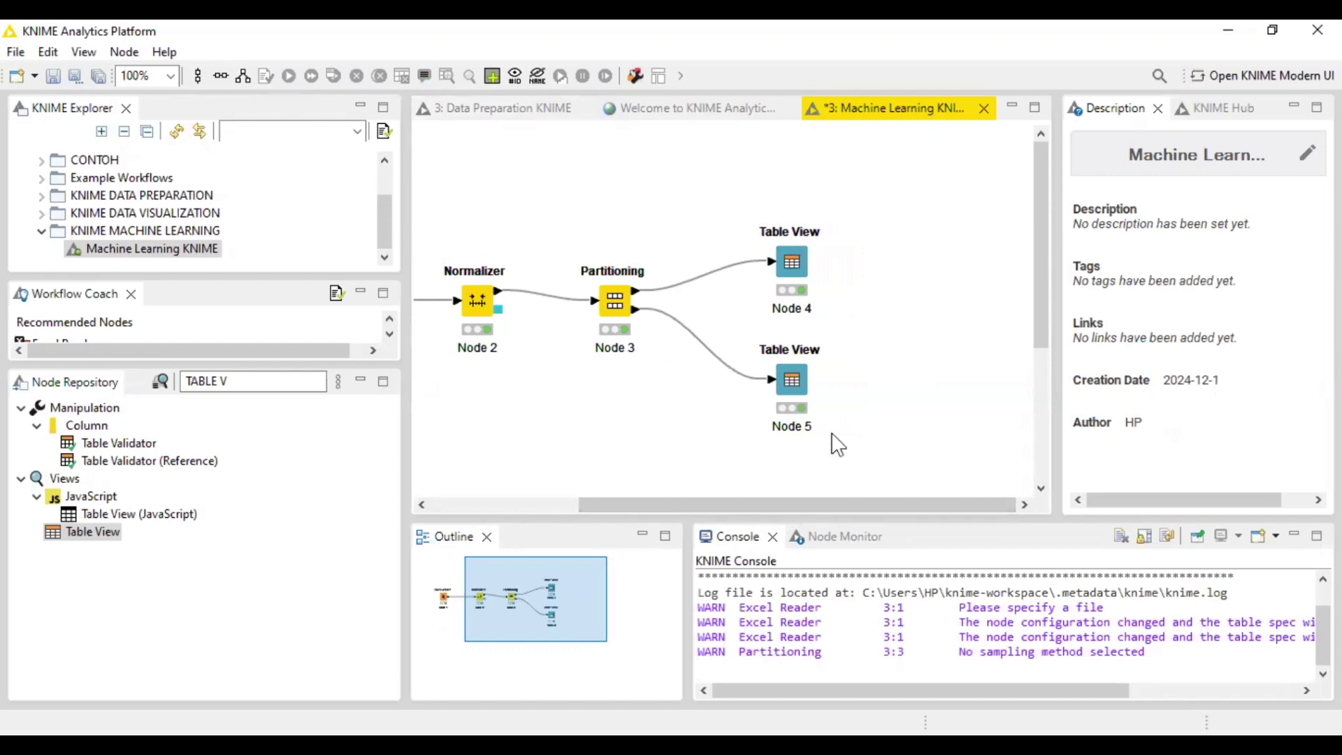
click(238, 384)
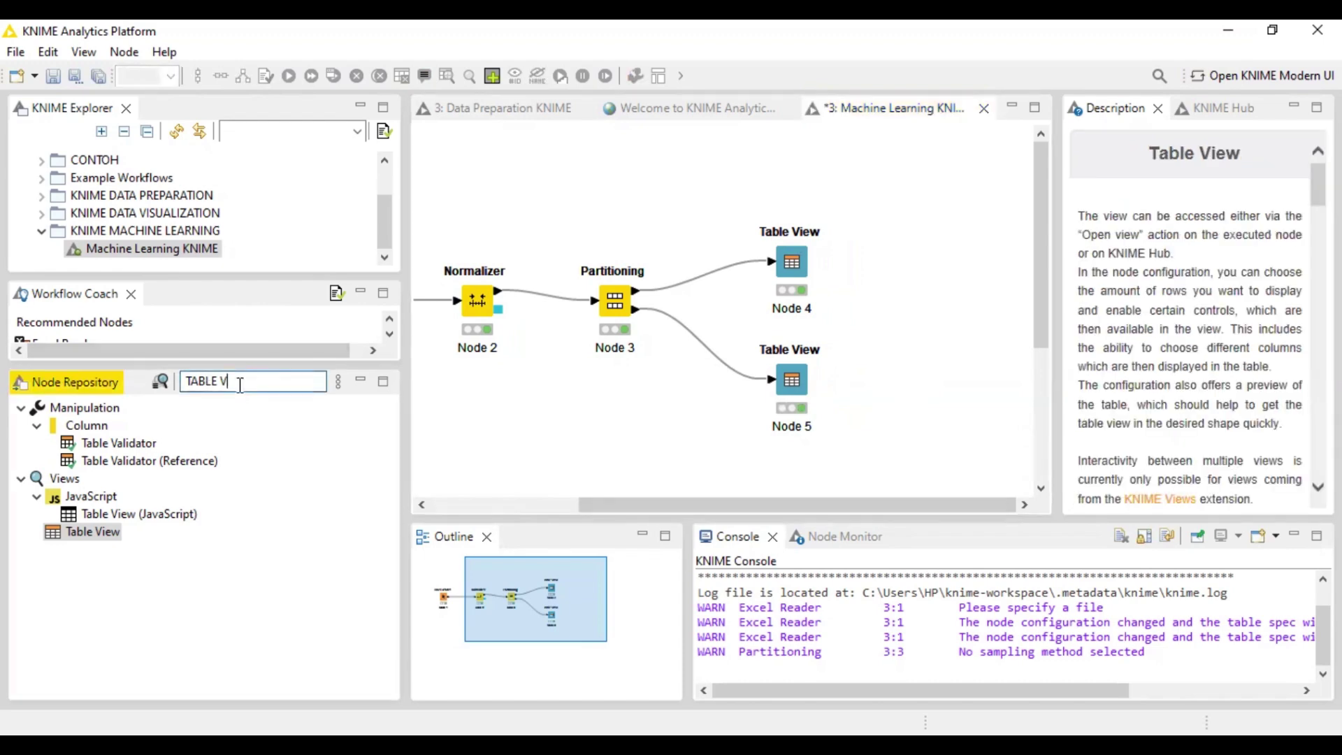
drag(237, 381, 190, 381)
drag(293, 378, 181, 389)
text(N)
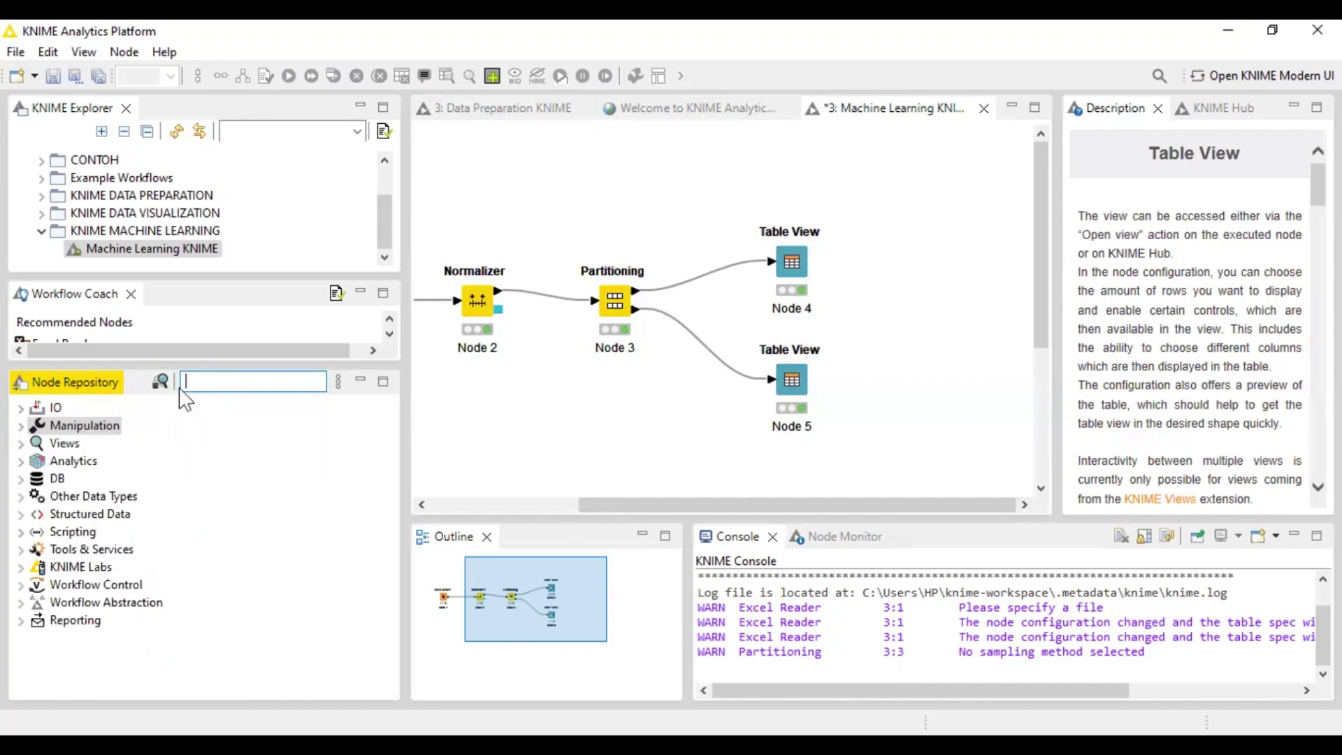
text(L)
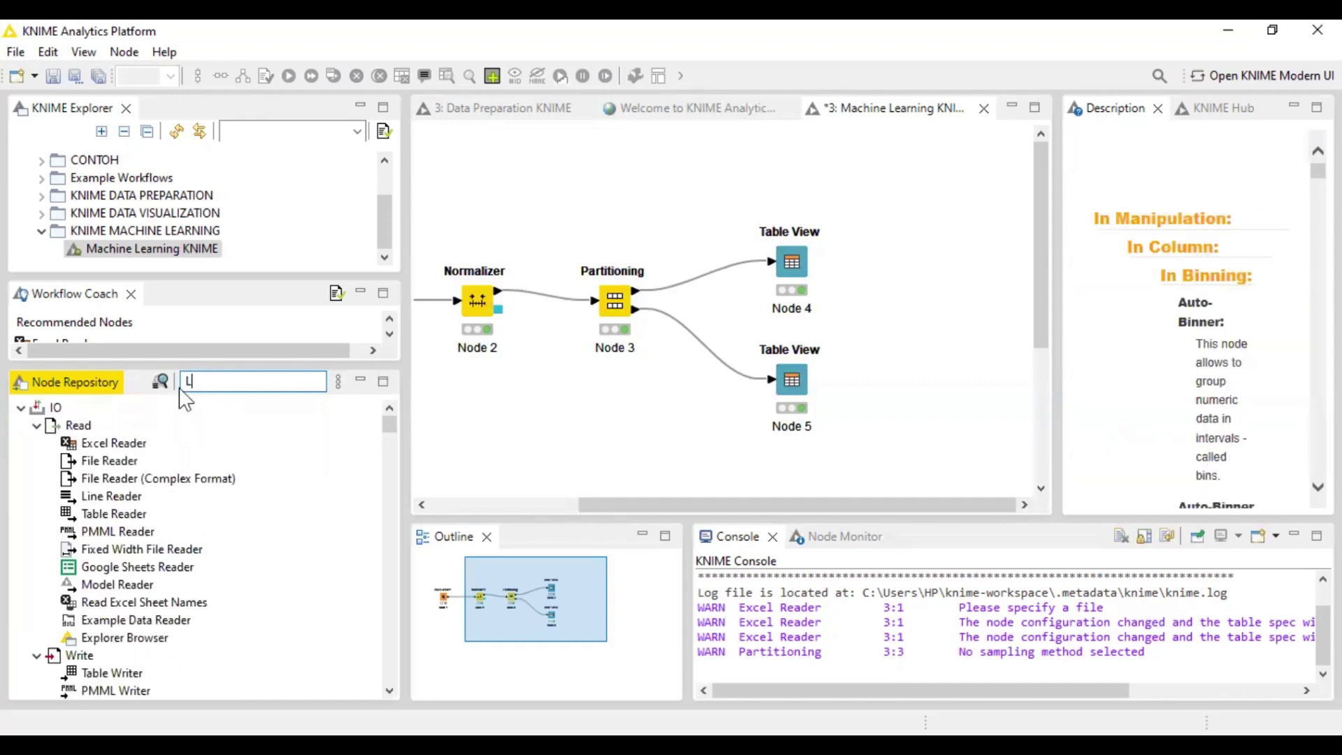
key(BackSpace)
text(NA)
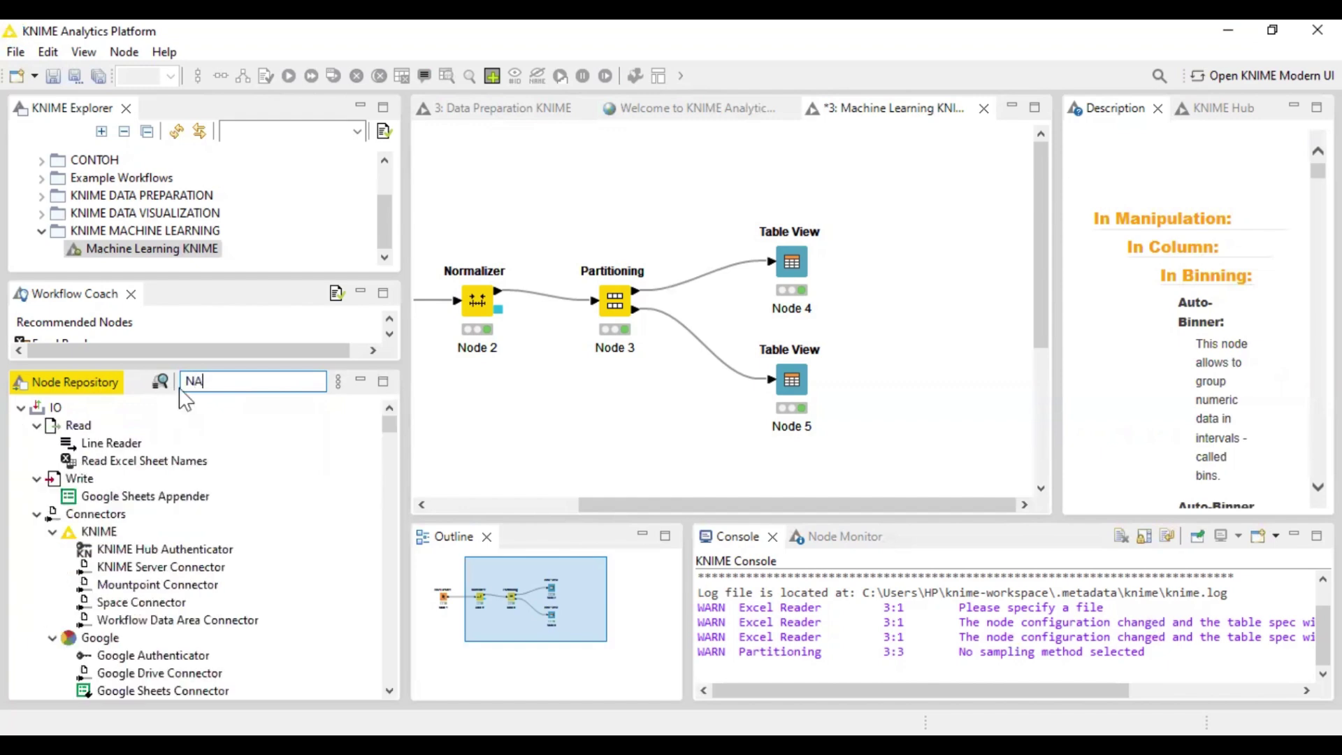
text(IVE)
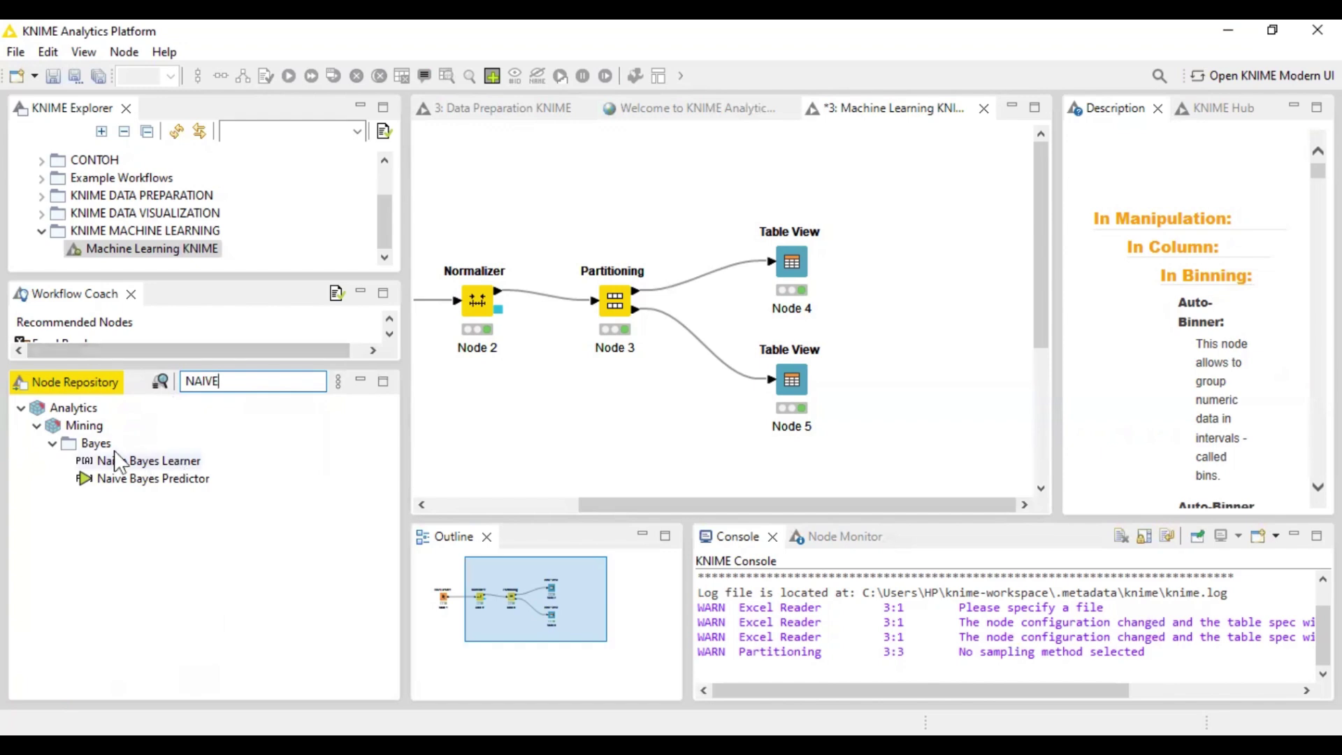
Step: Add a Naive Bayes Learner node in line with the upper Table View and space it farther beyond that node
drag(121, 467, 933, 261)
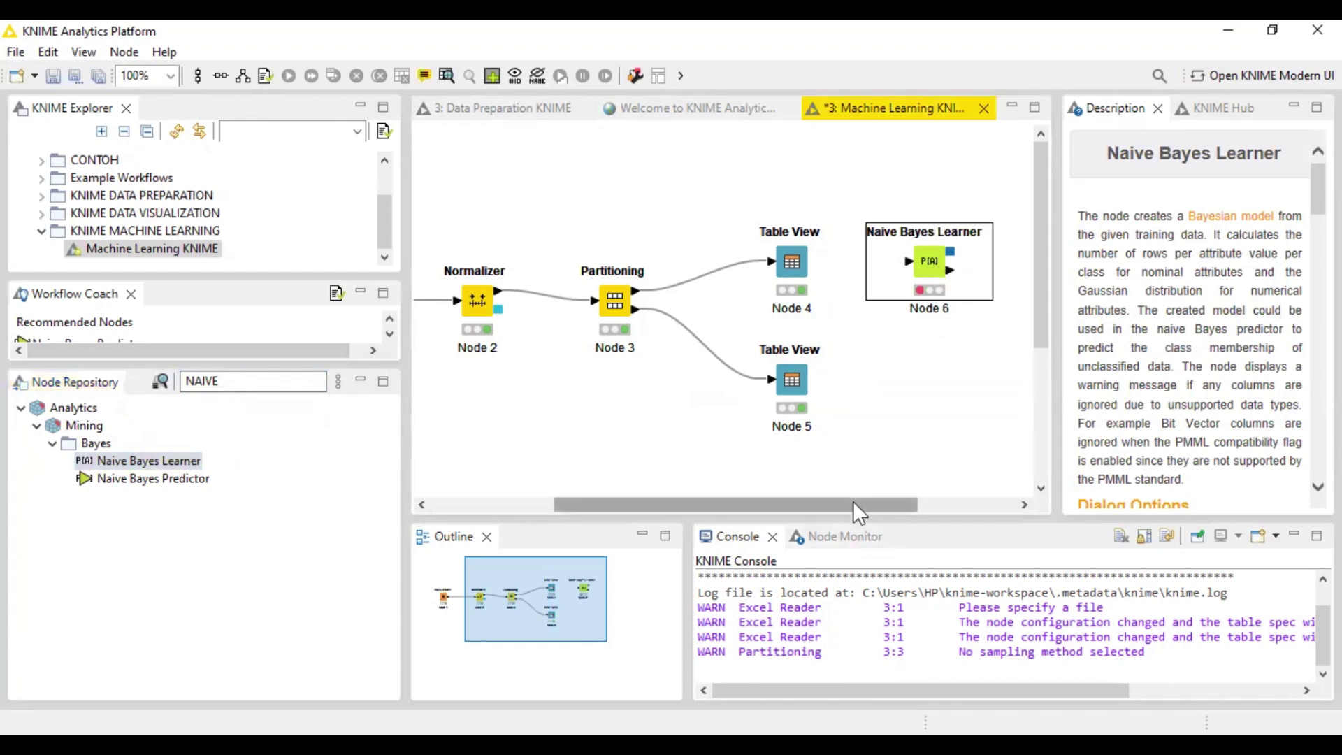
drag(853, 503, 949, 503)
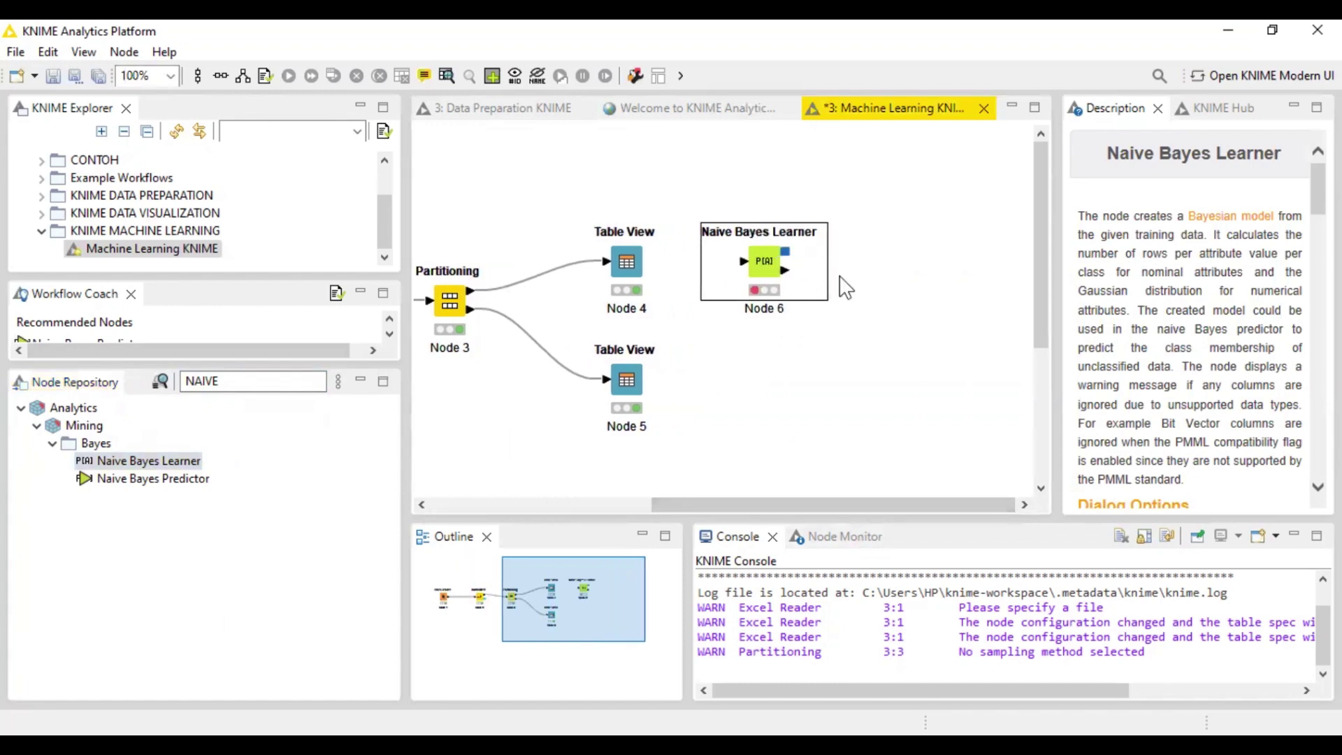
drag(769, 265, 828, 266)
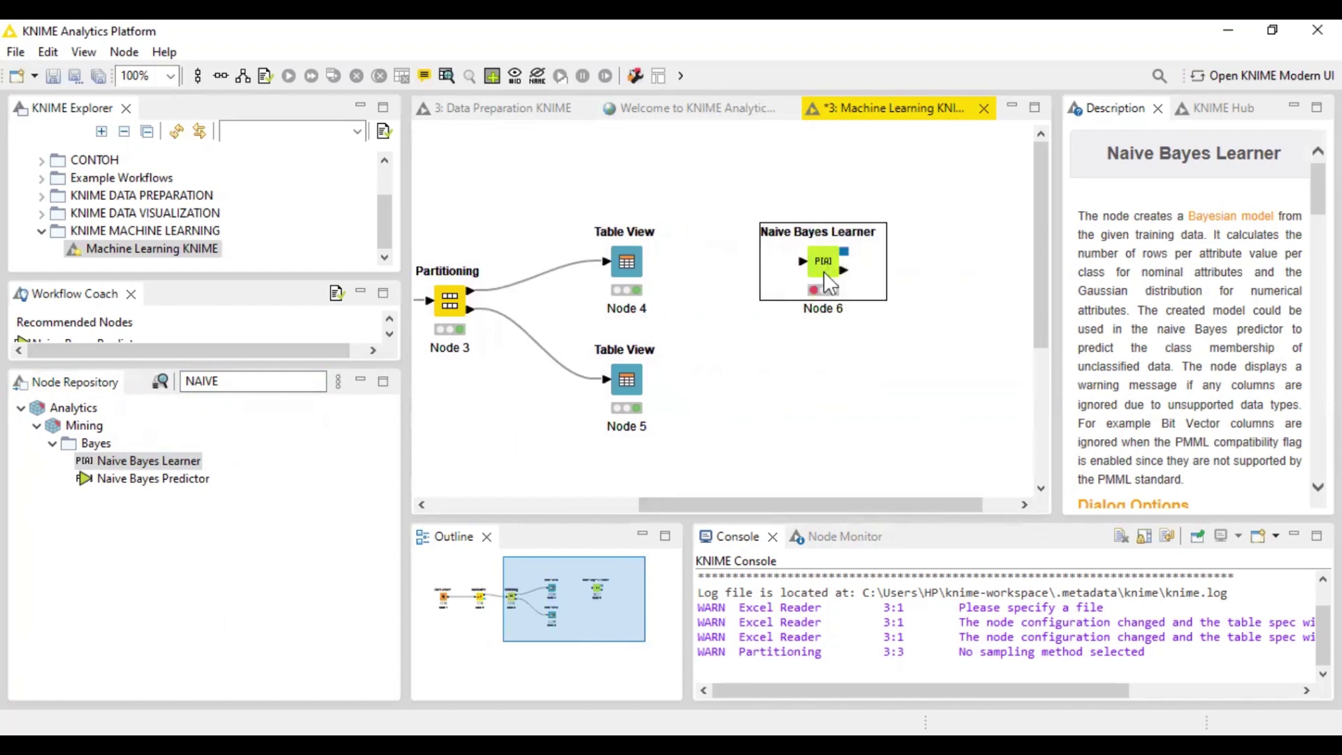
Step: Connect the Partitioning node's first partition output to the Naive Bayes Learner's input
click(830, 345)
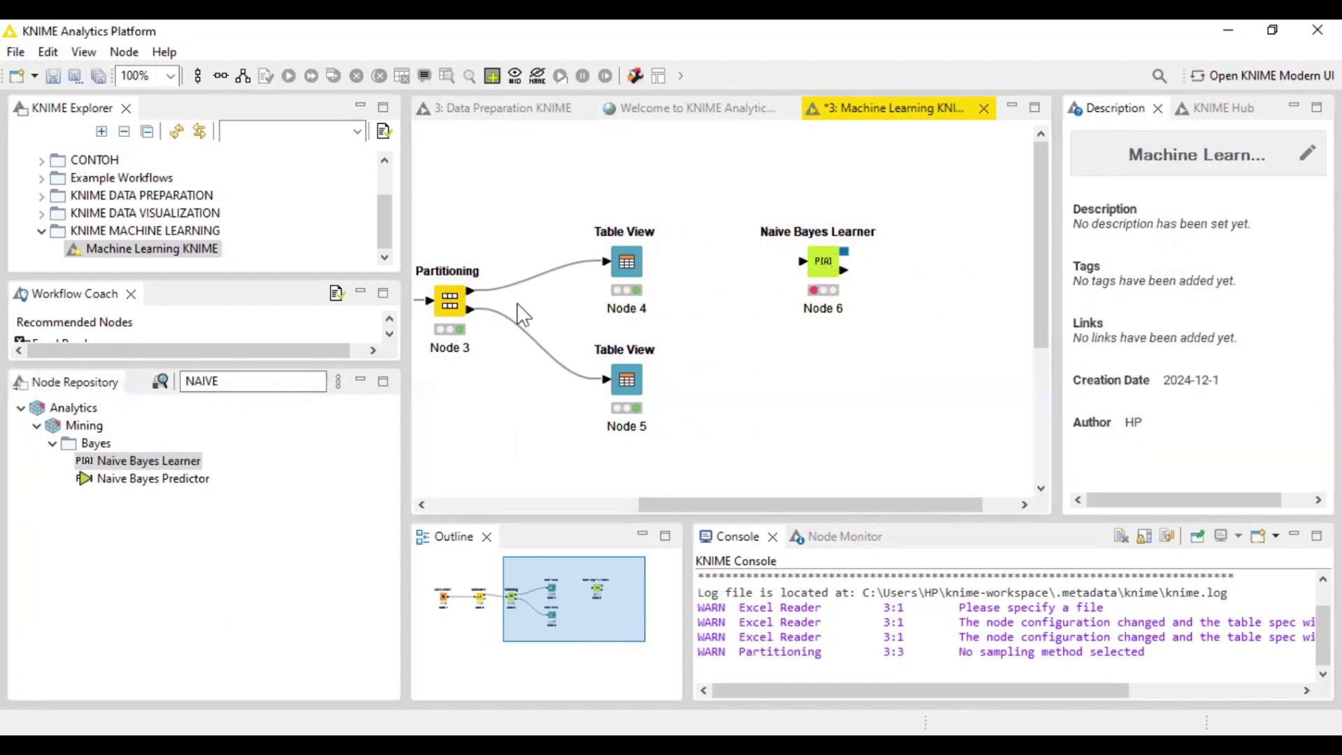
click(464, 295)
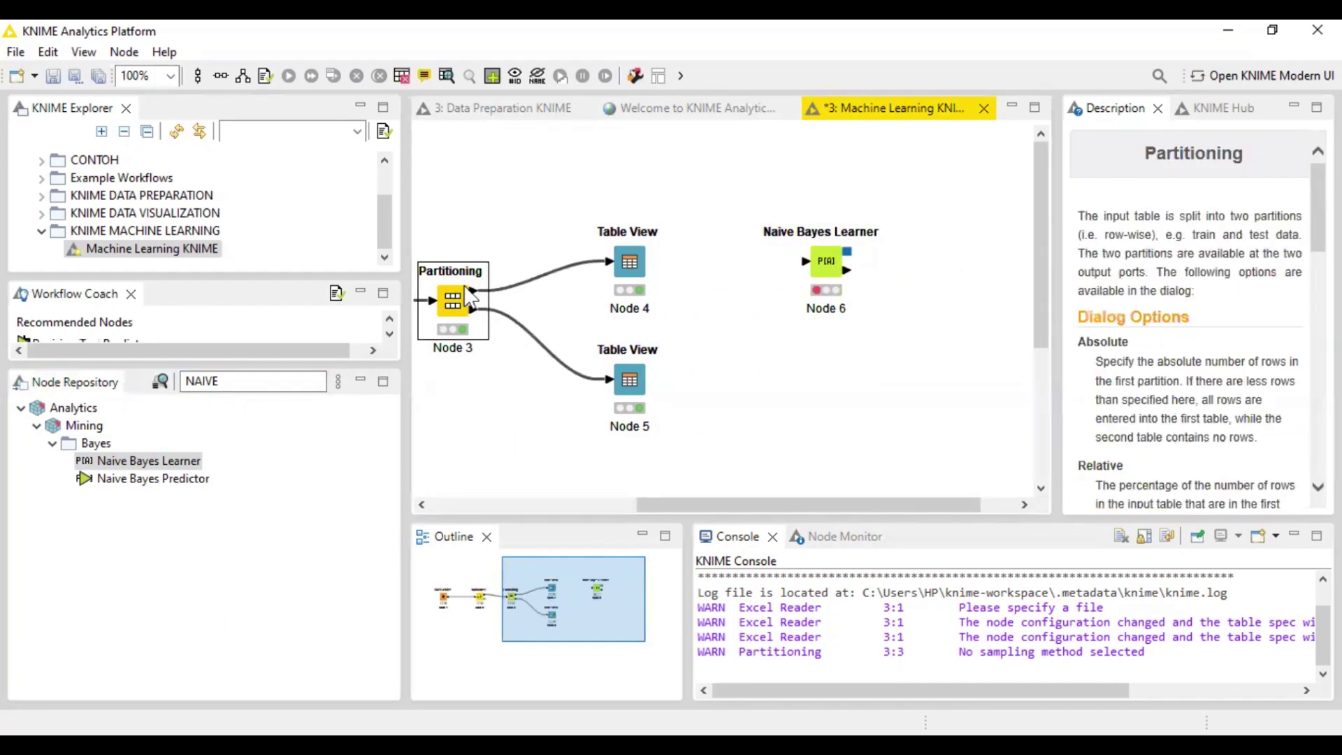
mouse_move(480, 301)
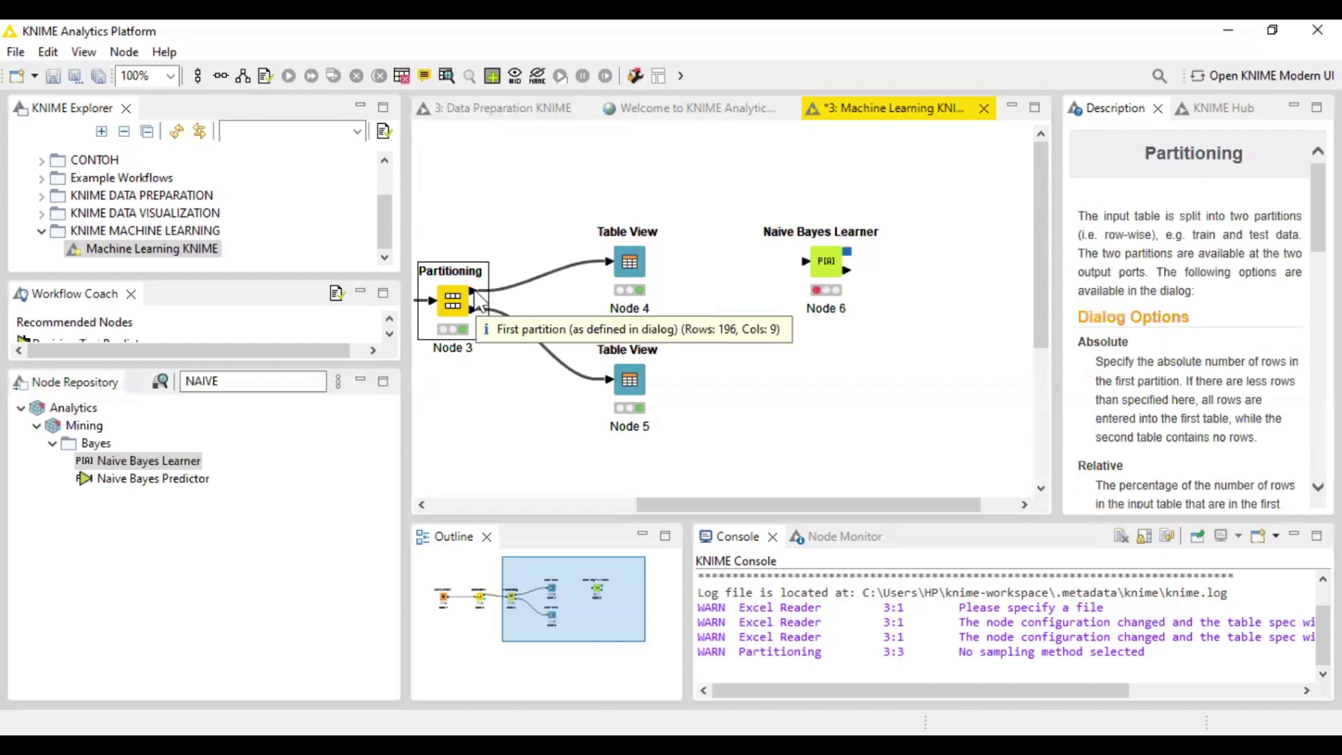
drag(477, 297, 807, 266)
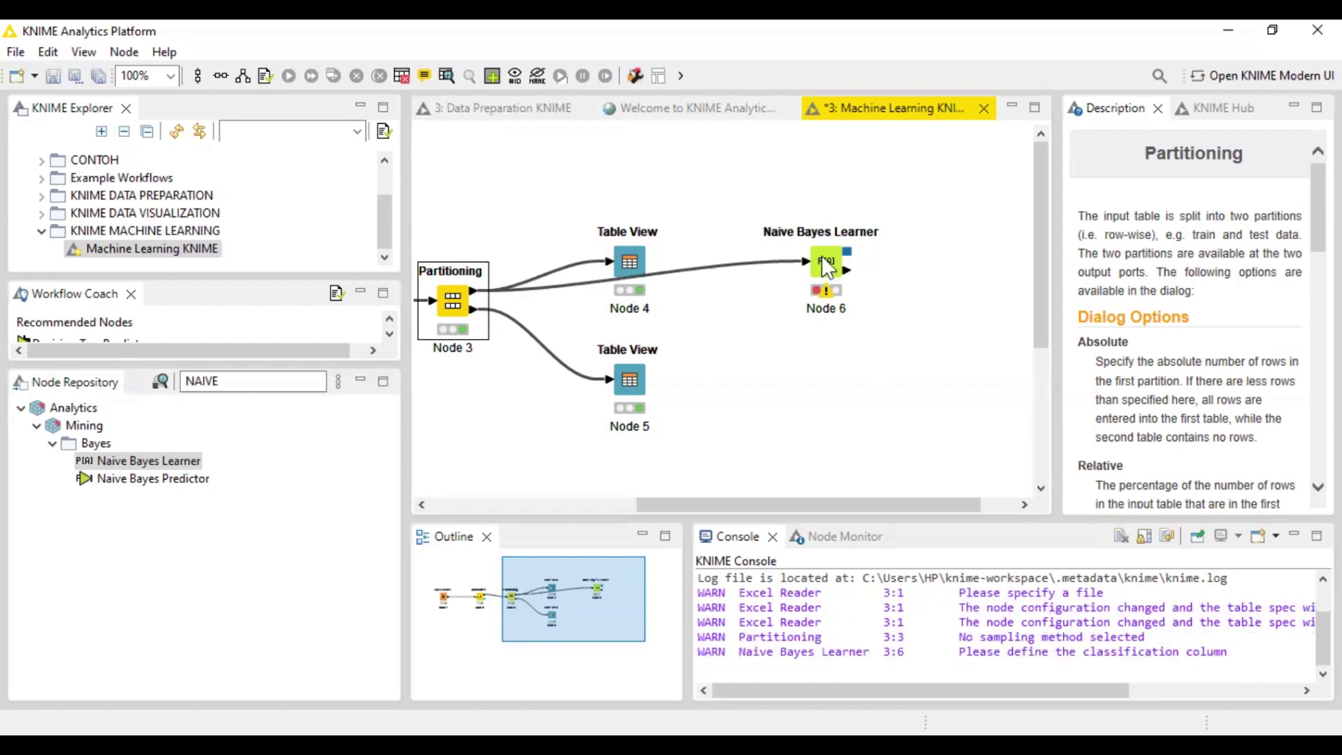
Step: Spread the nodes apart by moving the Naive Bayes Learner farther out, the upper Table View up and the lower Table View down
drag(820, 257, 858, 277)
drag(632, 249, 626, 190)
drag(630, 381, 635, 466)
drag(865, 283, 842, 266)
click(947, 277)
Step: Configure the Naive Bayes Learner with classification column Cluster and maximum 100 unique nominal values per attribute, and execute the node
click(860, 269)
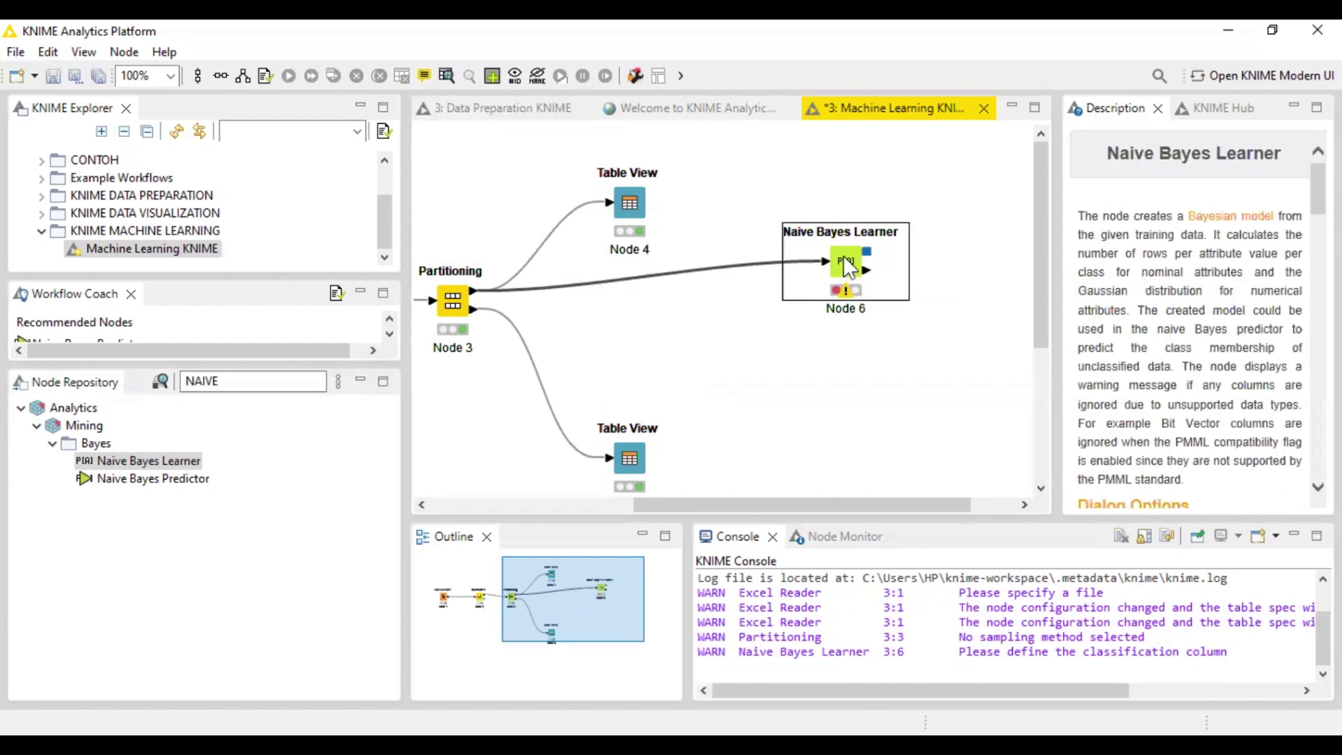
right_click(882, 245)
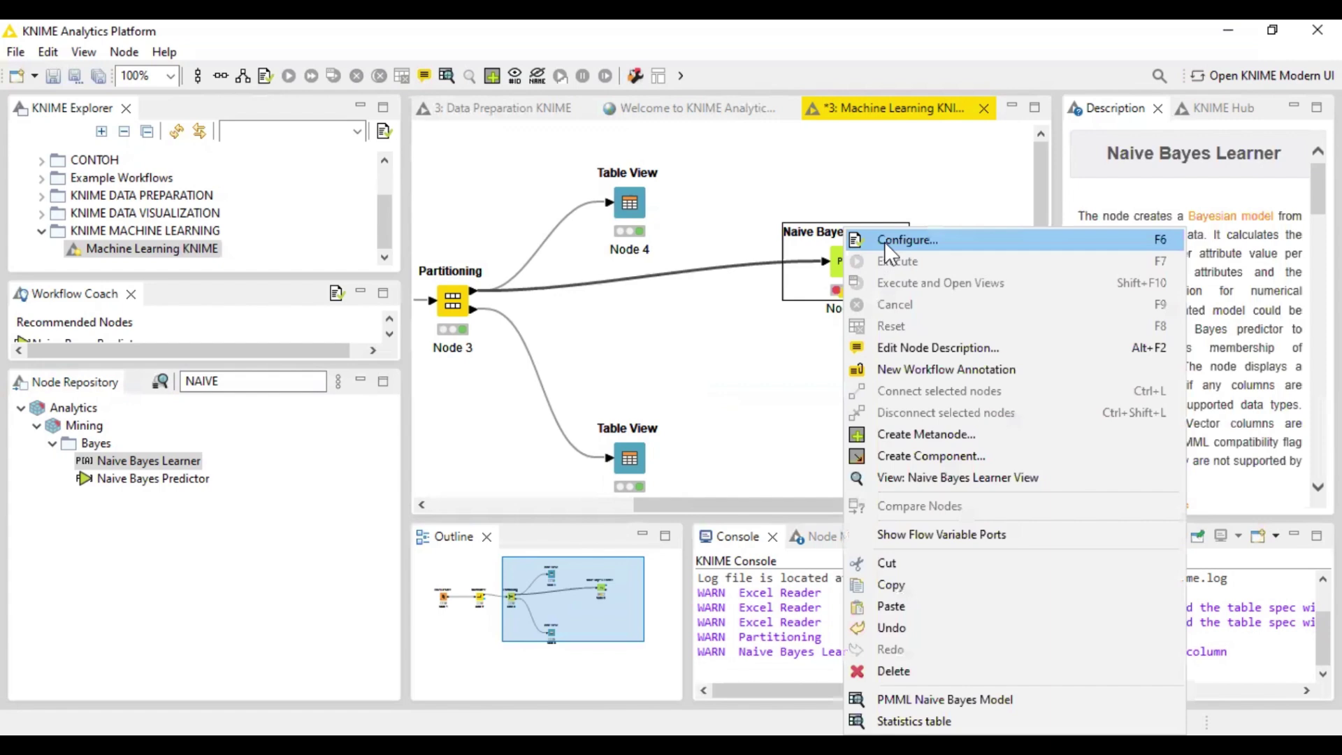
click(883, 241)
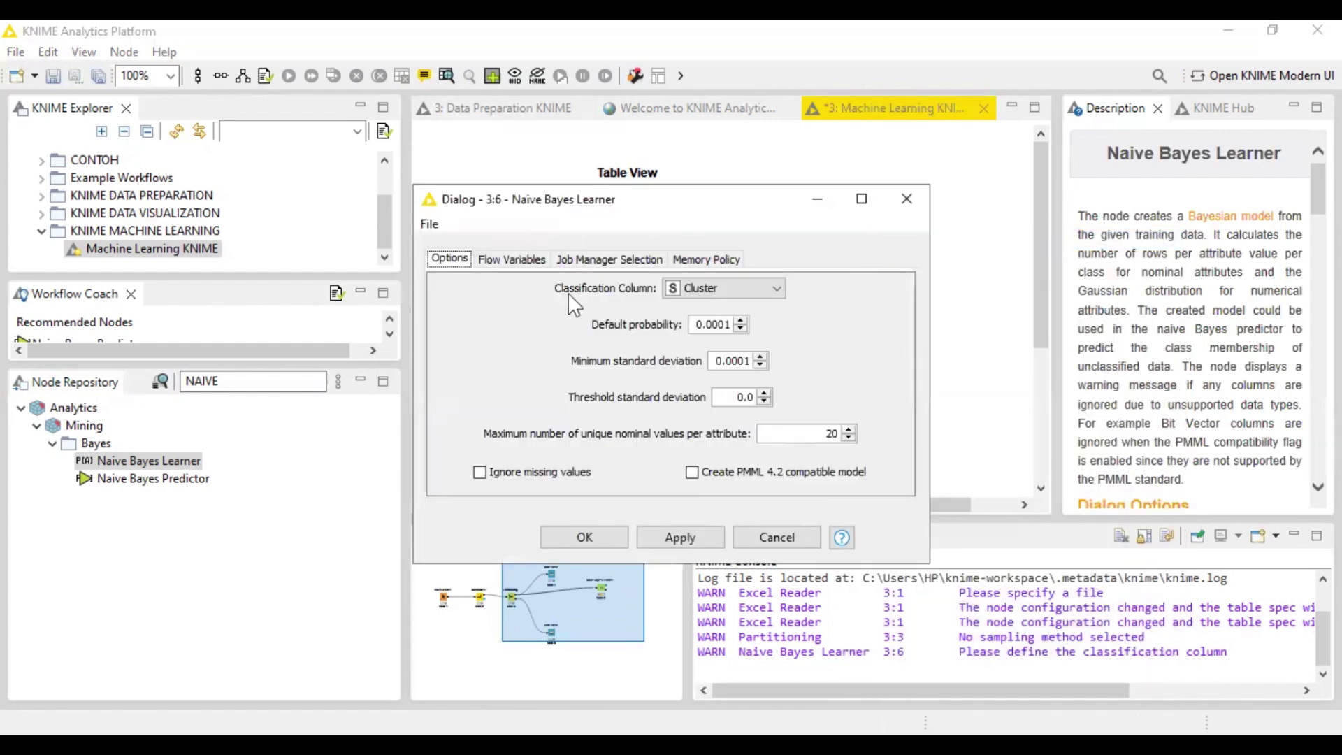
click(698, 290)
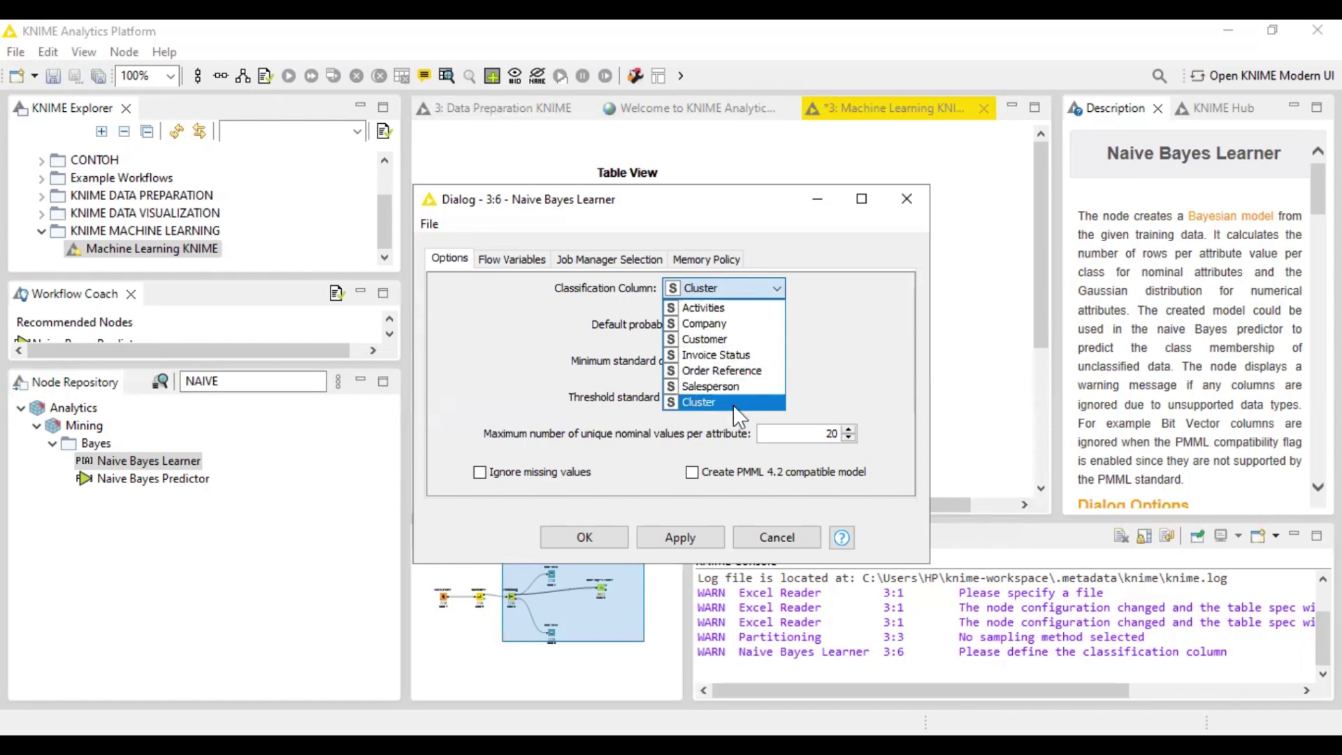
click(710, 402)
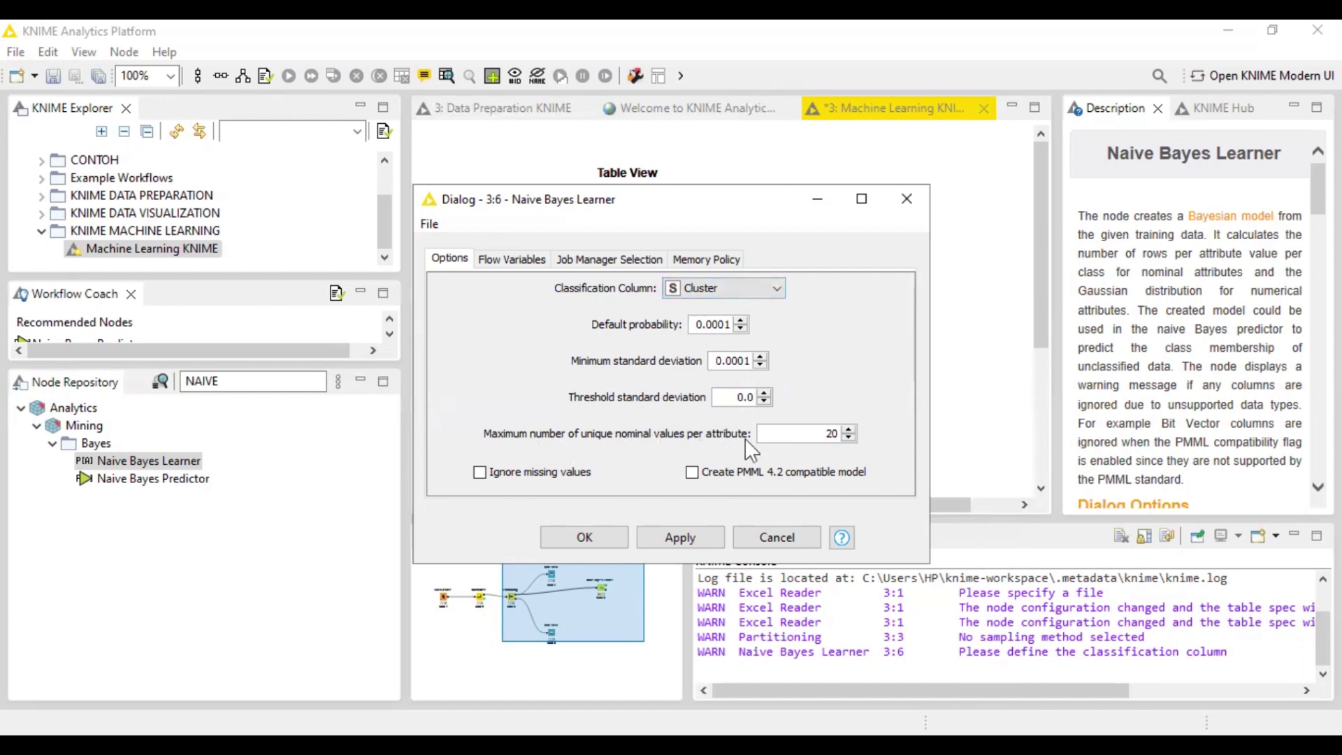
drag(835, 435, 814, 438)
click(699, 536)
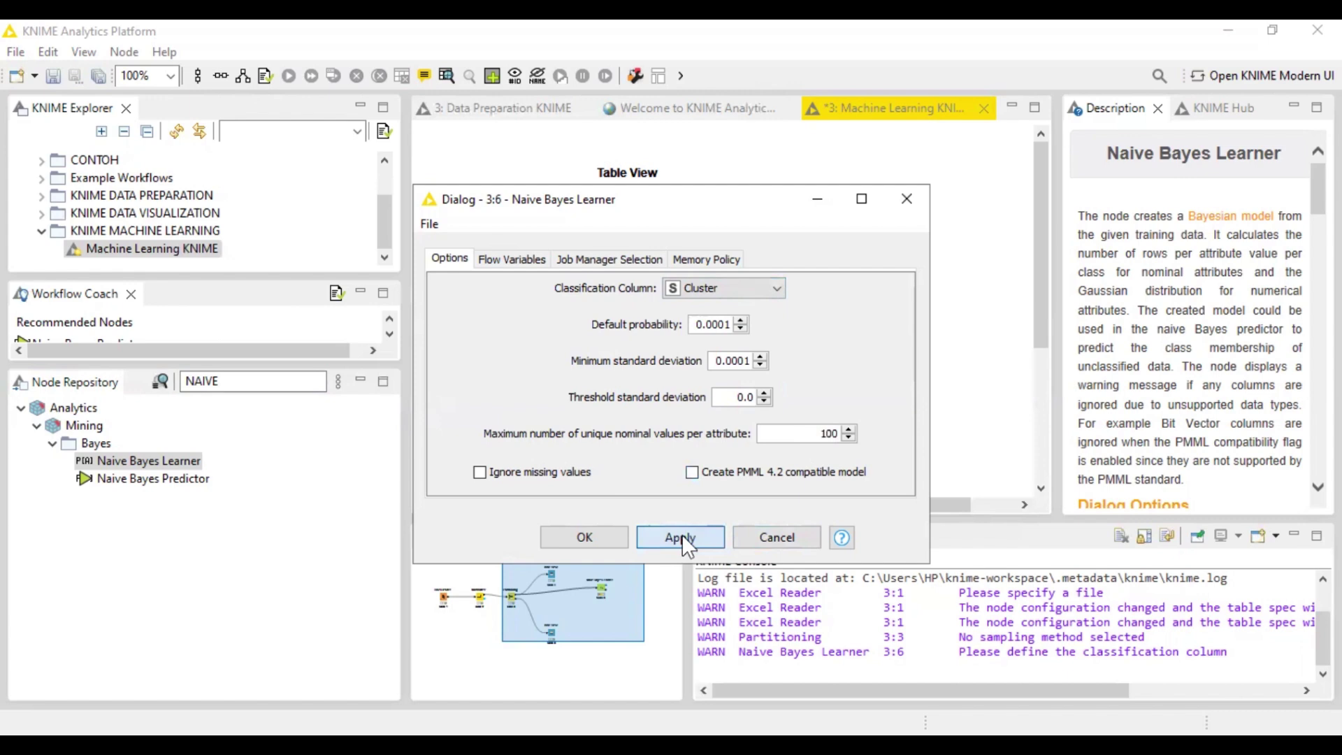
click(584, 538)
click(287, 75)
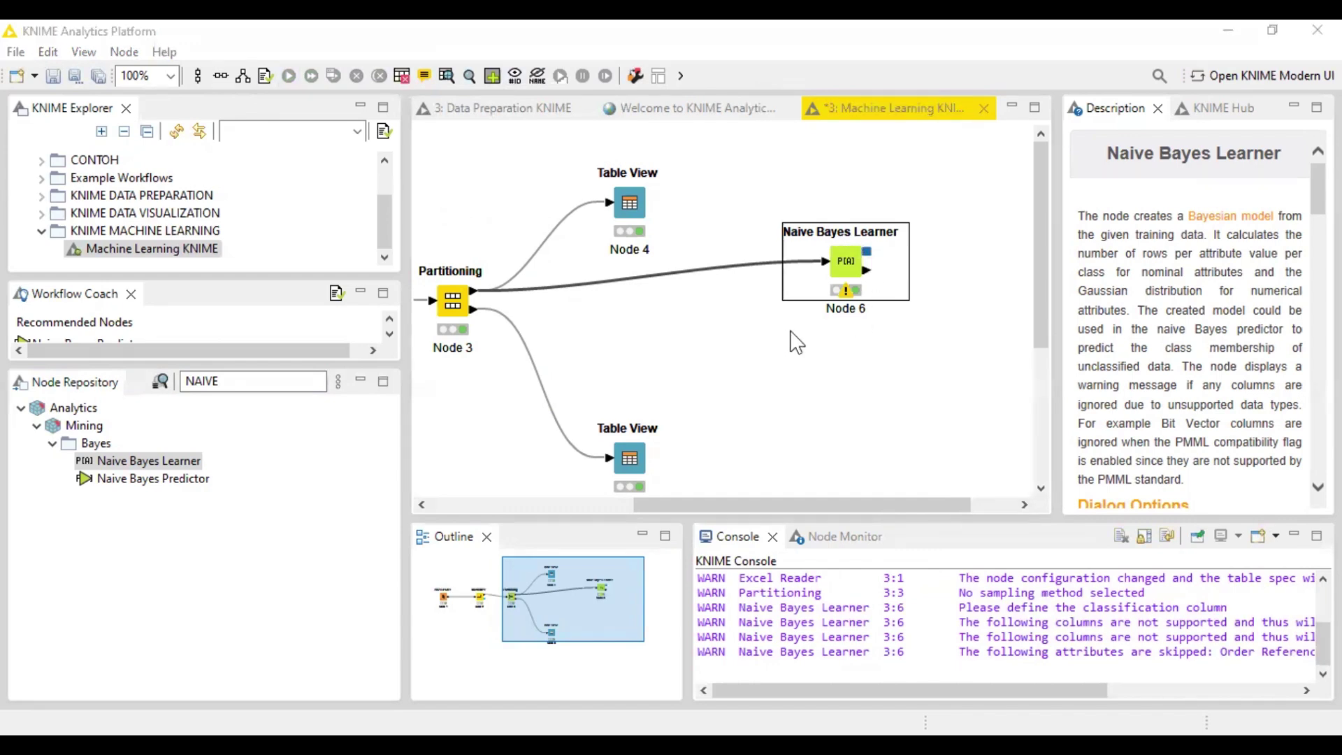
Step: Add a Naive Bayes Predictor node beyond the Naive Bayes Learner and slightly lower than it
drag(717, 506, 762, 505)
click(165, 480)
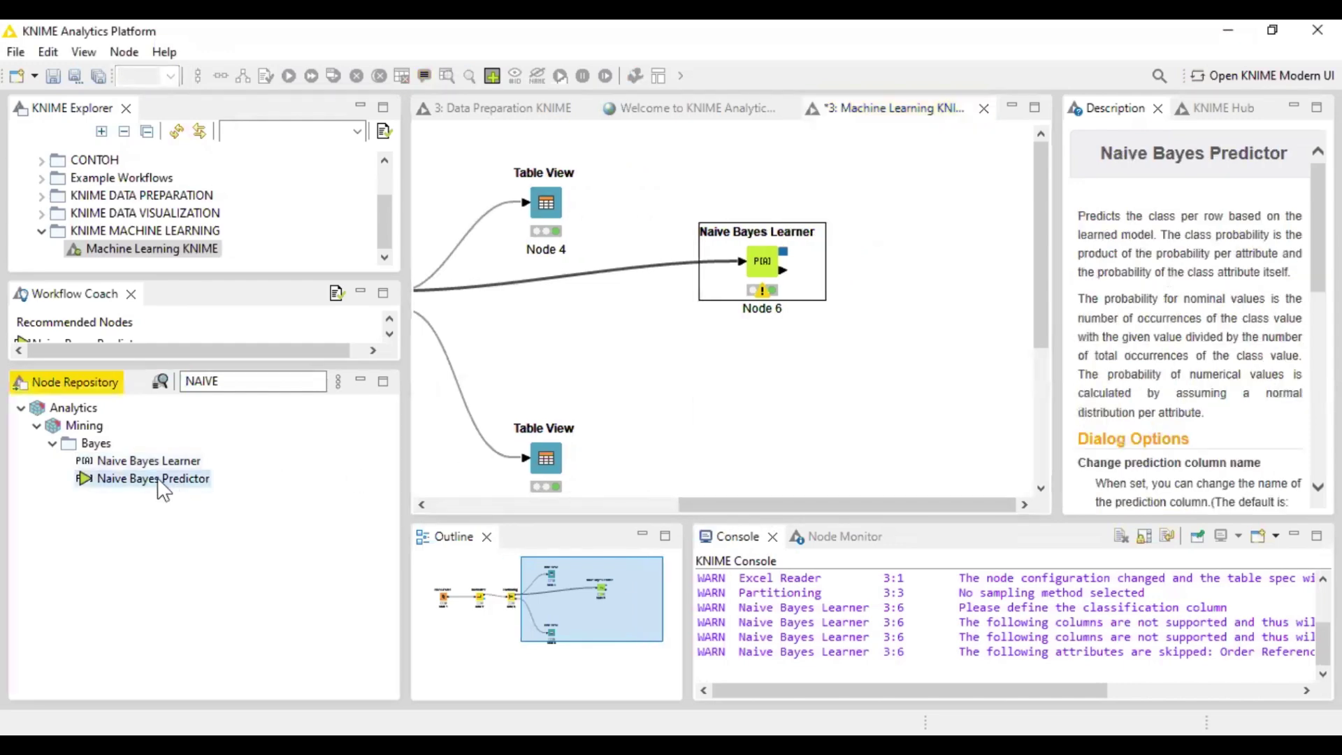
drag(154, 480, 956, 307)
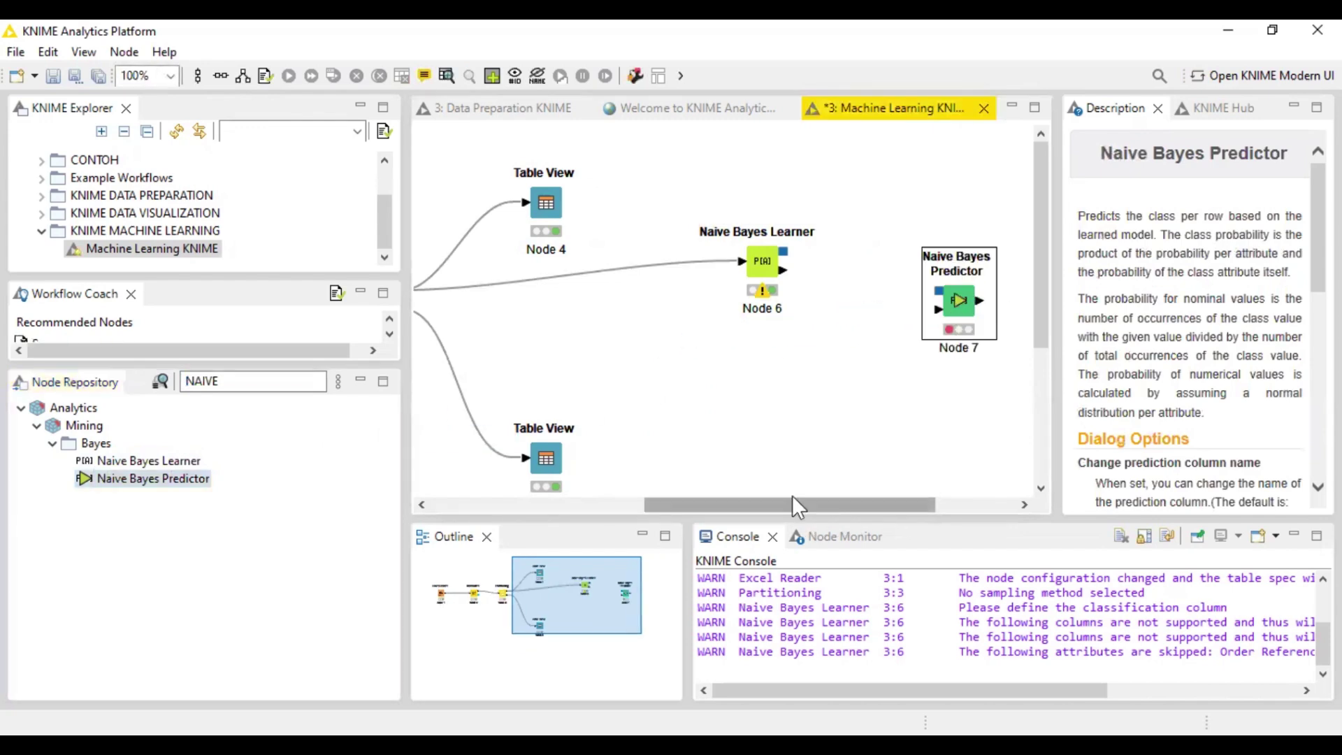
Step: Connect the Partitioning node's second partition output to the Naive Bayes Predictor's data input
mouse_move(791, 499)
mouse_down()
mouse_move(839, 498)
mouse_move(780, 506)
mouse_move(843, 529)
mouse_move(810, 504)
mouse_up()
click(446, 308)
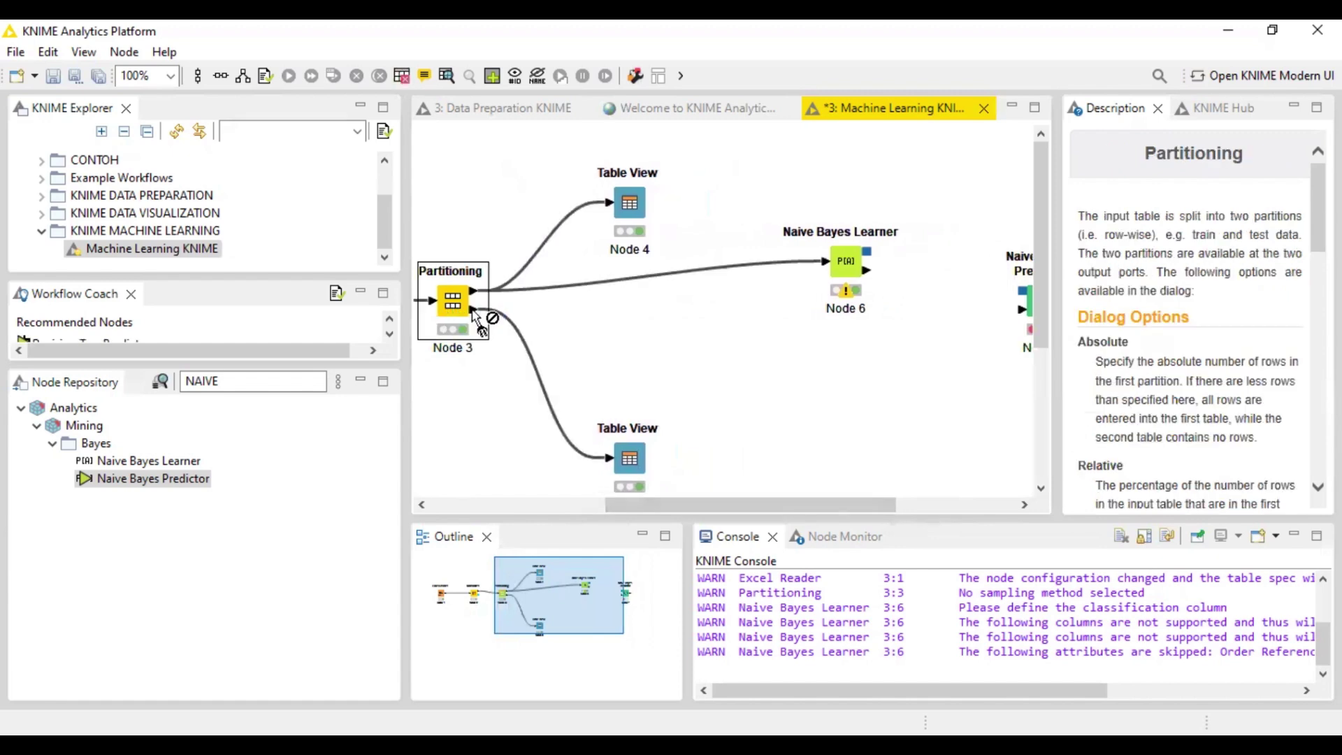
drag(481, 311, 1022, 308)
Step: Connect the Naive Bayes Learner's PMML model output to the Naive Bayes Predictor's model input
drag(823, 499, 915, 501)
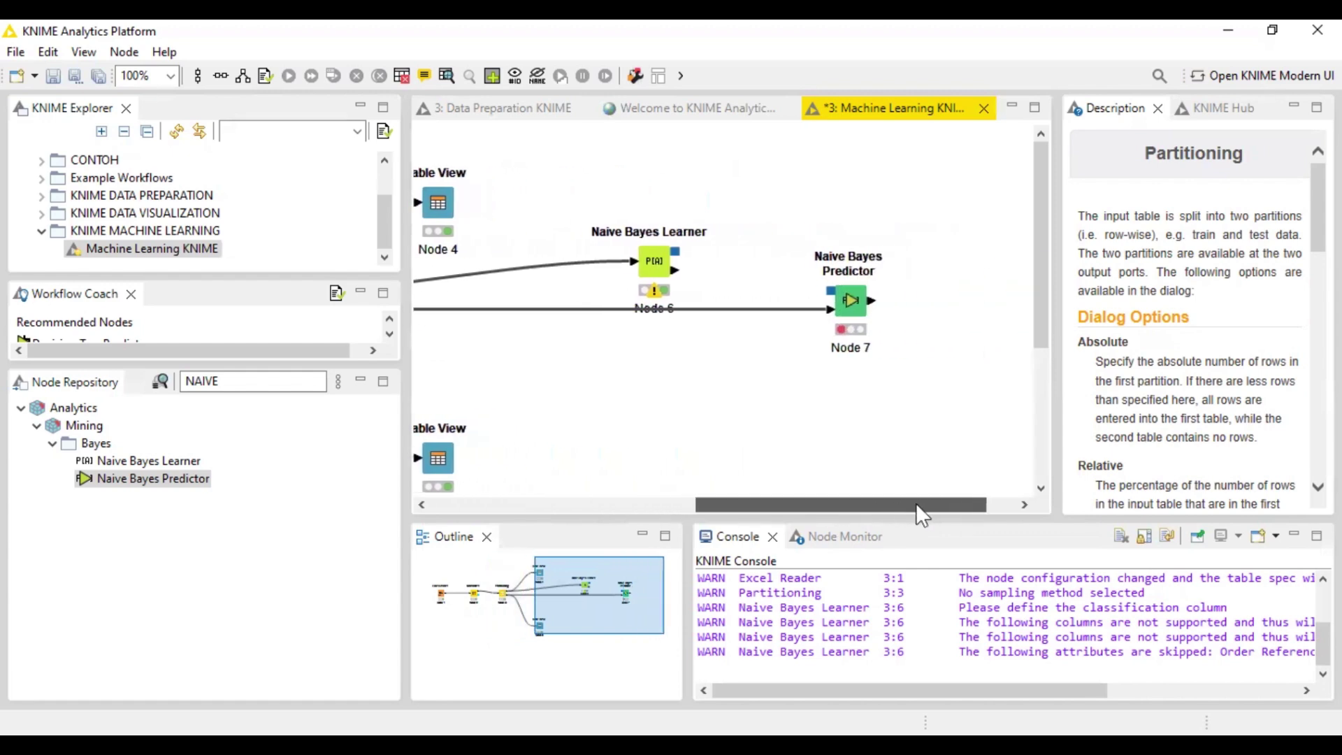
click(652, 264)
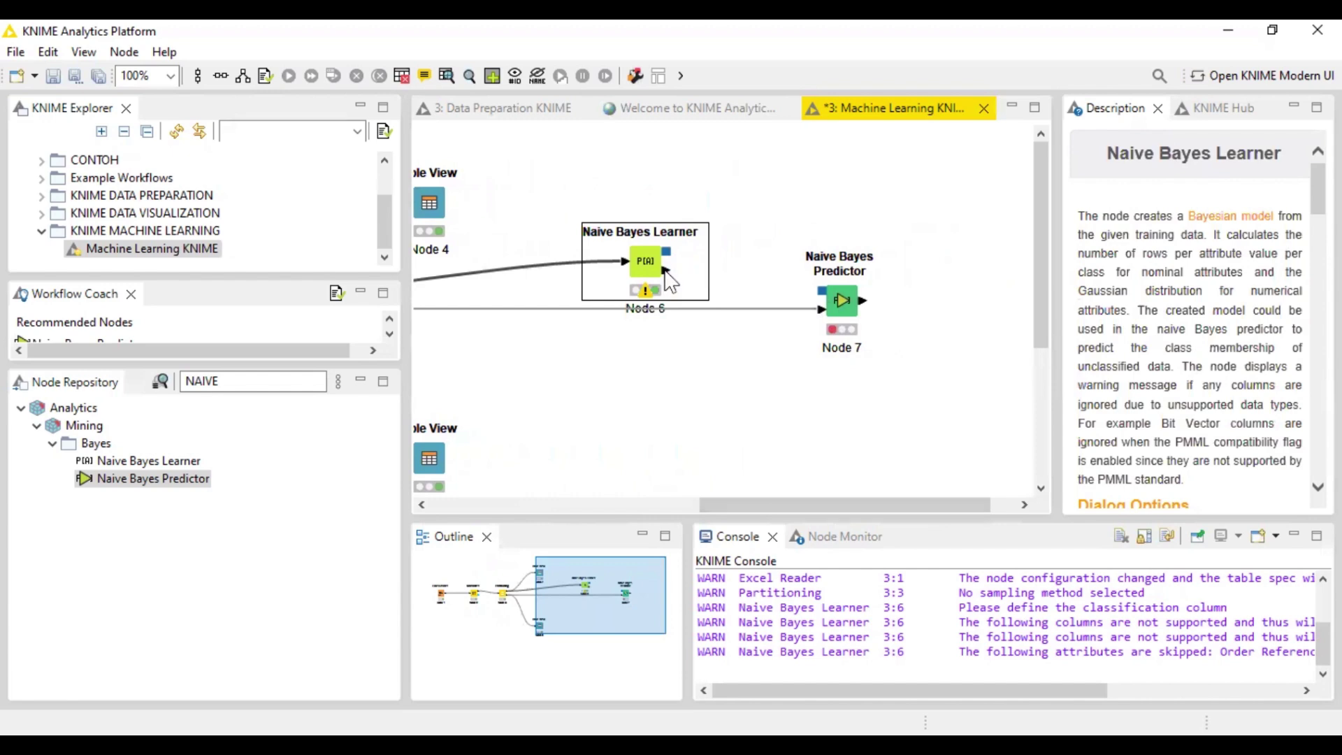
mouse_move(667, 254)
mouse_down()
mouse_move(821, 283)
mouse_move(827, 300)
mouse_up()
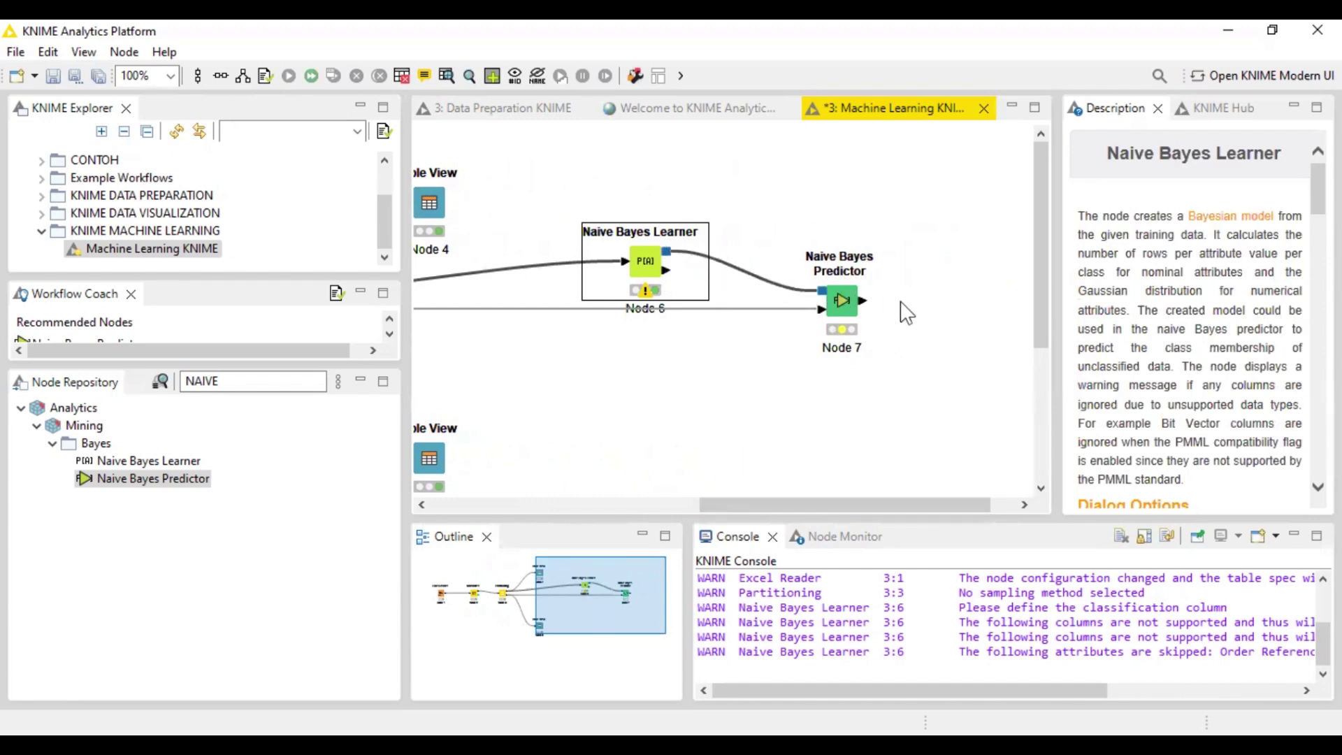
Step: Execute the Naive Bayes Predictor node and examine its output table
click(827, 301)
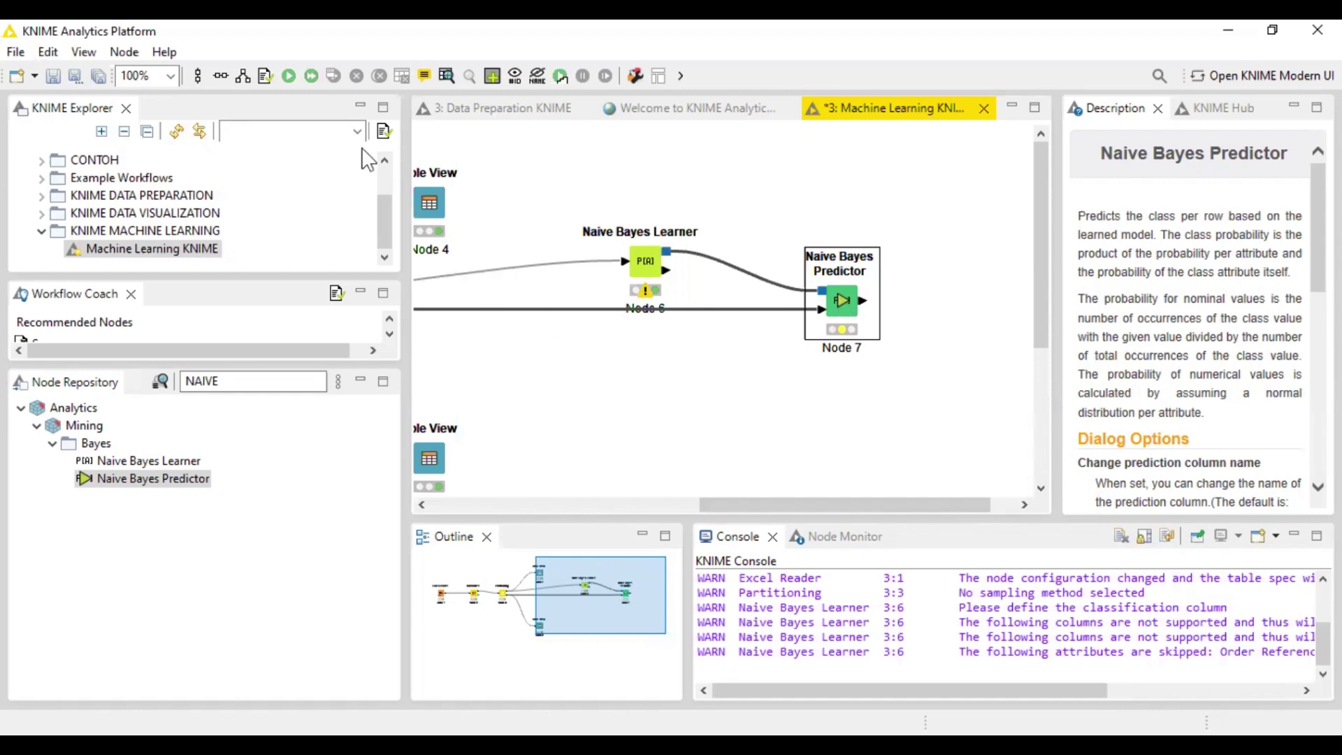
click(288, 77)
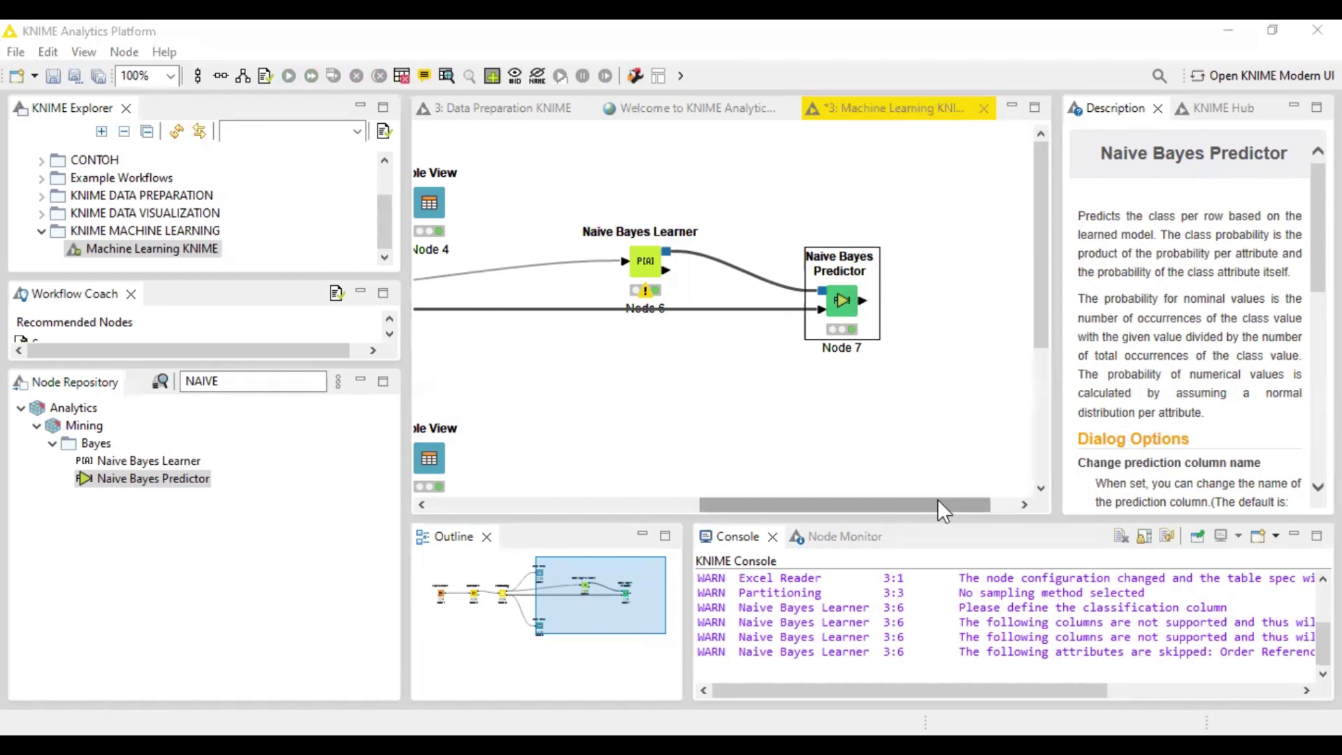
drag(937, 499, 987, 502)
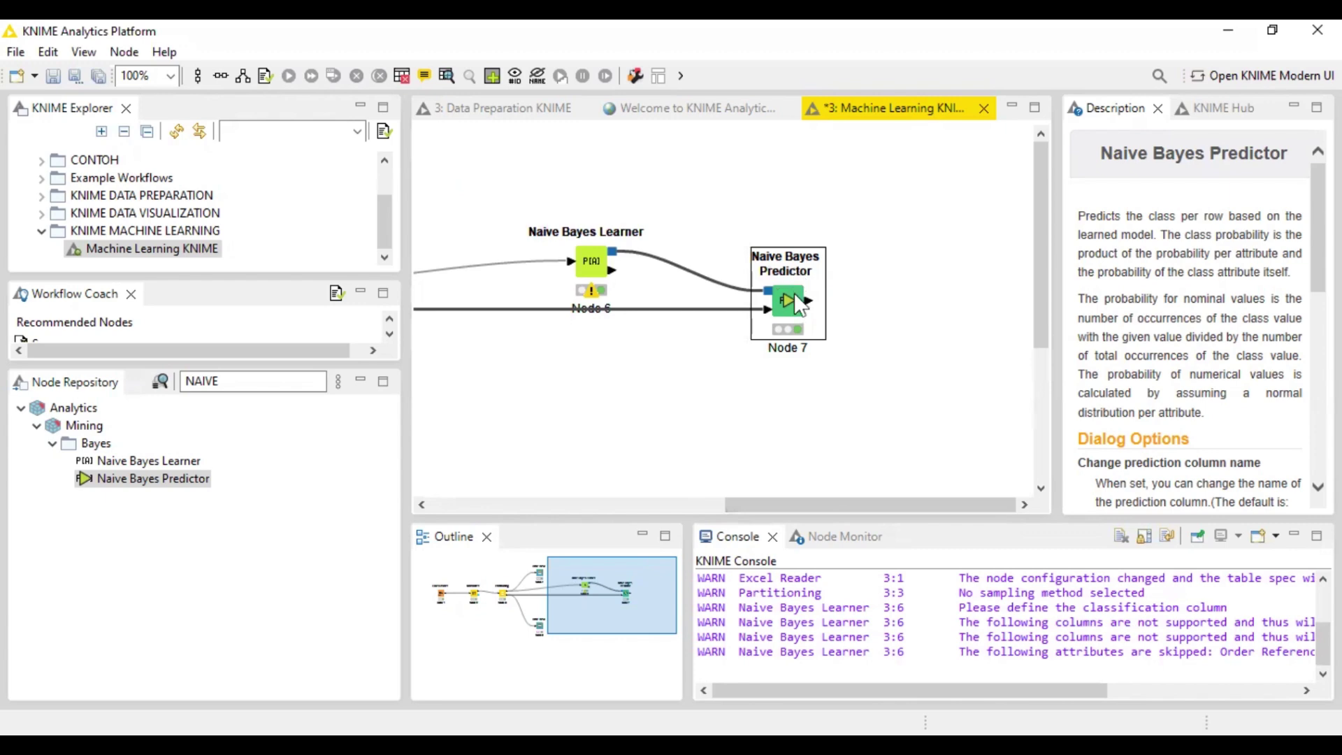
click(443, 72)
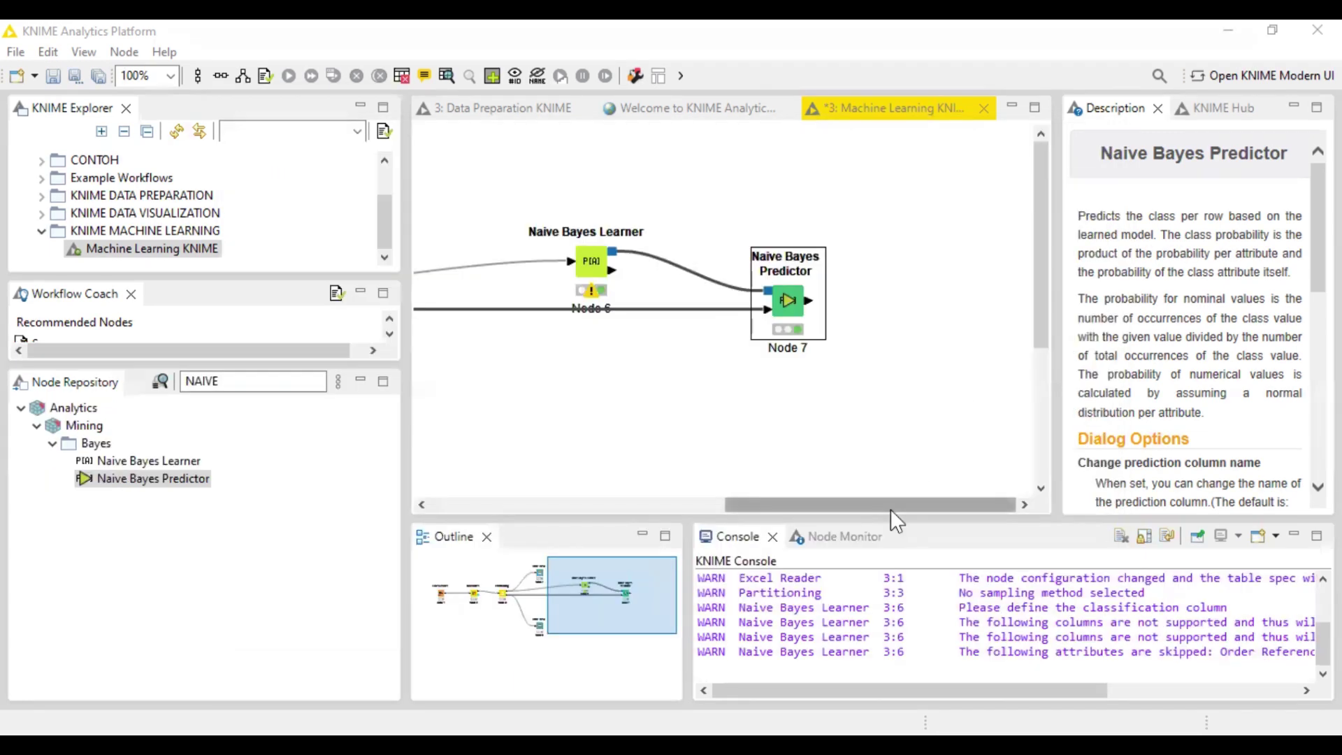
Step: Move the Naive Bayes Predictor node down so its incoming connection clears the Naive Bayes Learner's label
drag(890, 509, 824, 504)
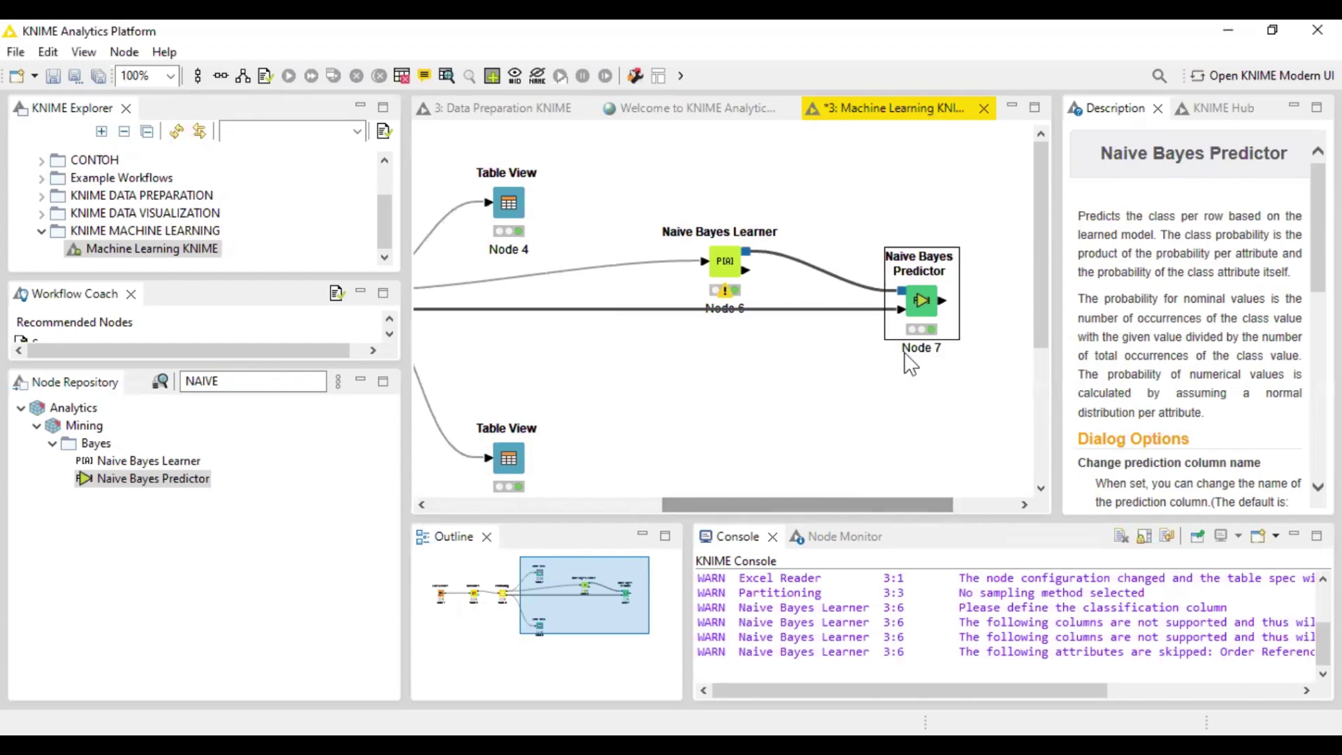
drag(914, 301, 914, 340)
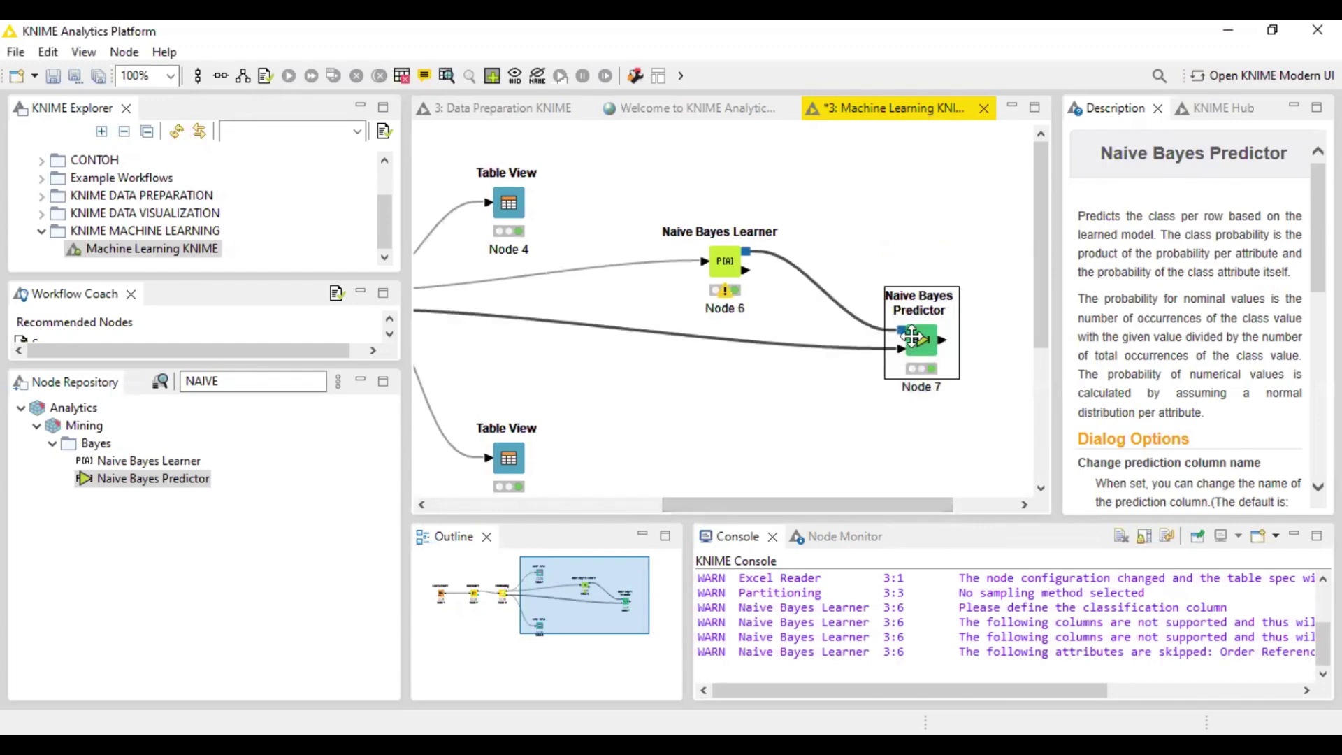
drag(870, 501, 933, 501)
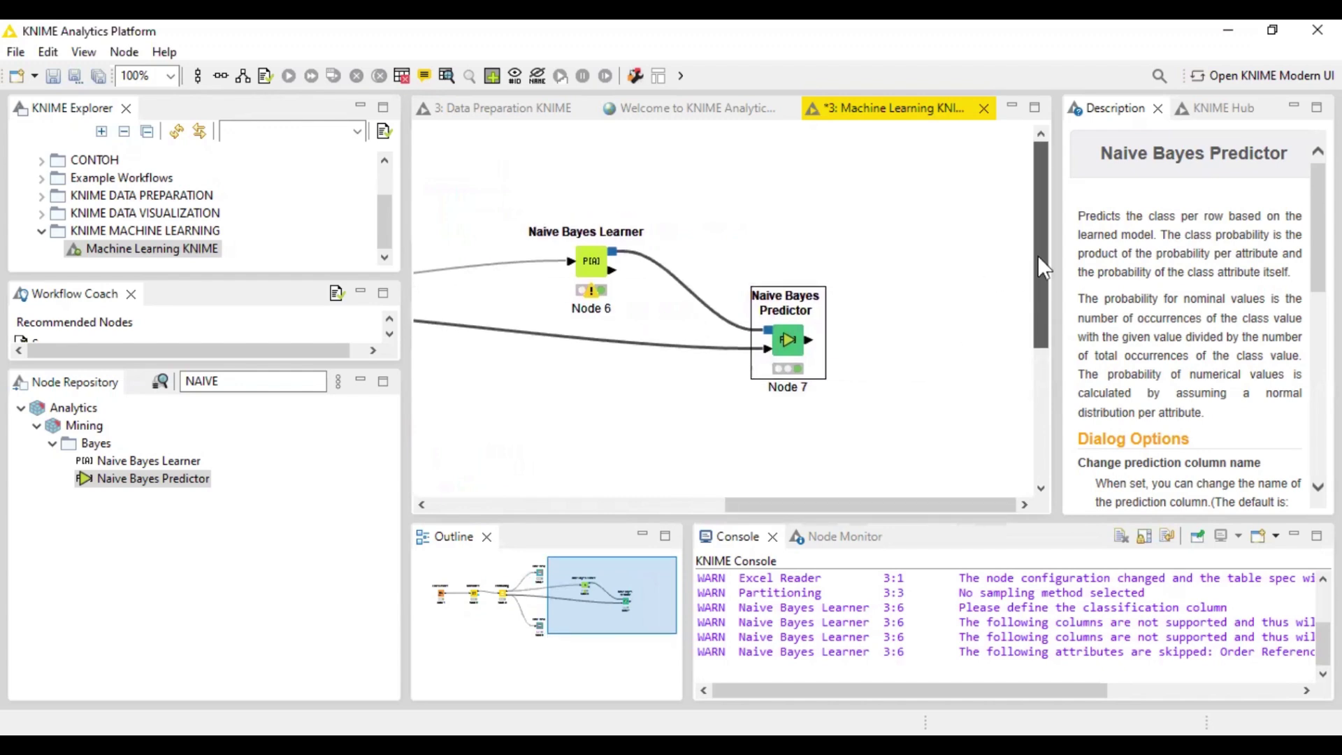
Step: Search the node repository for "SCOR" and add a Scorer node in line with and beyond the Naive Bayes Predictor
click(259, 384)
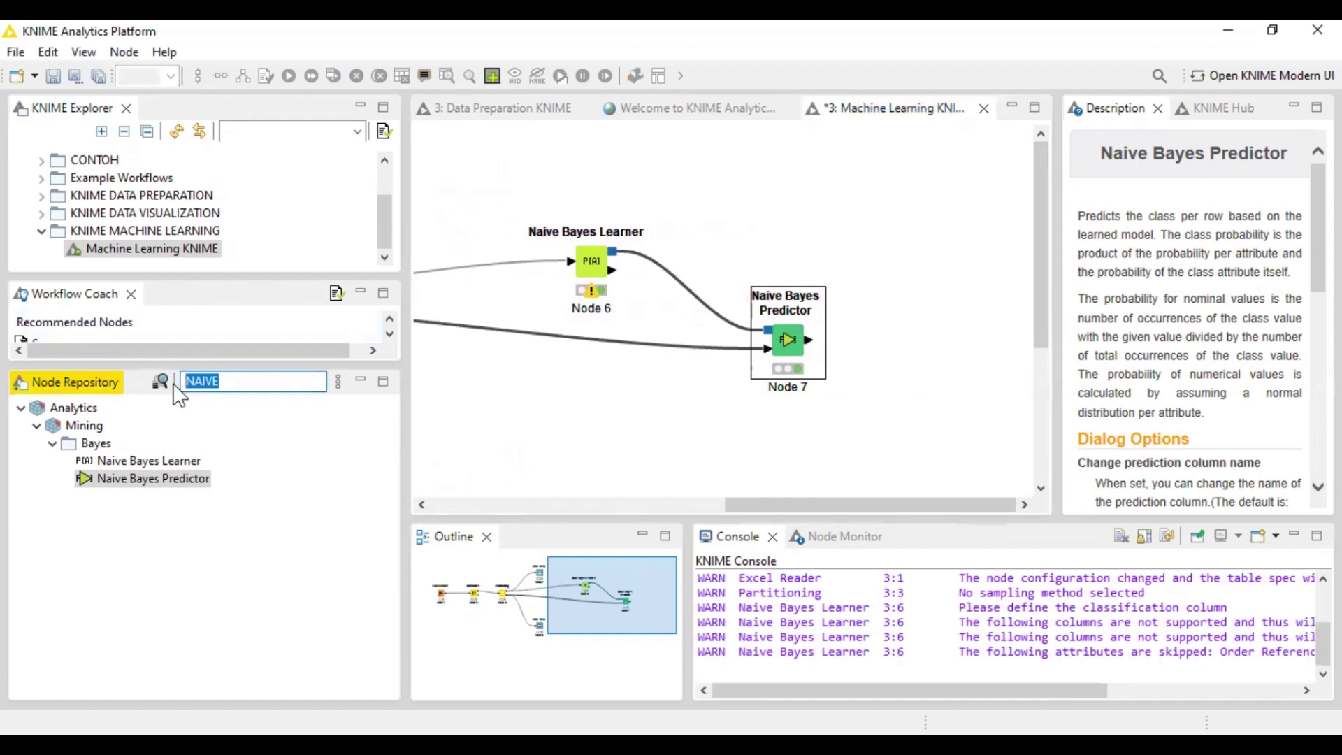
text(SCOR)
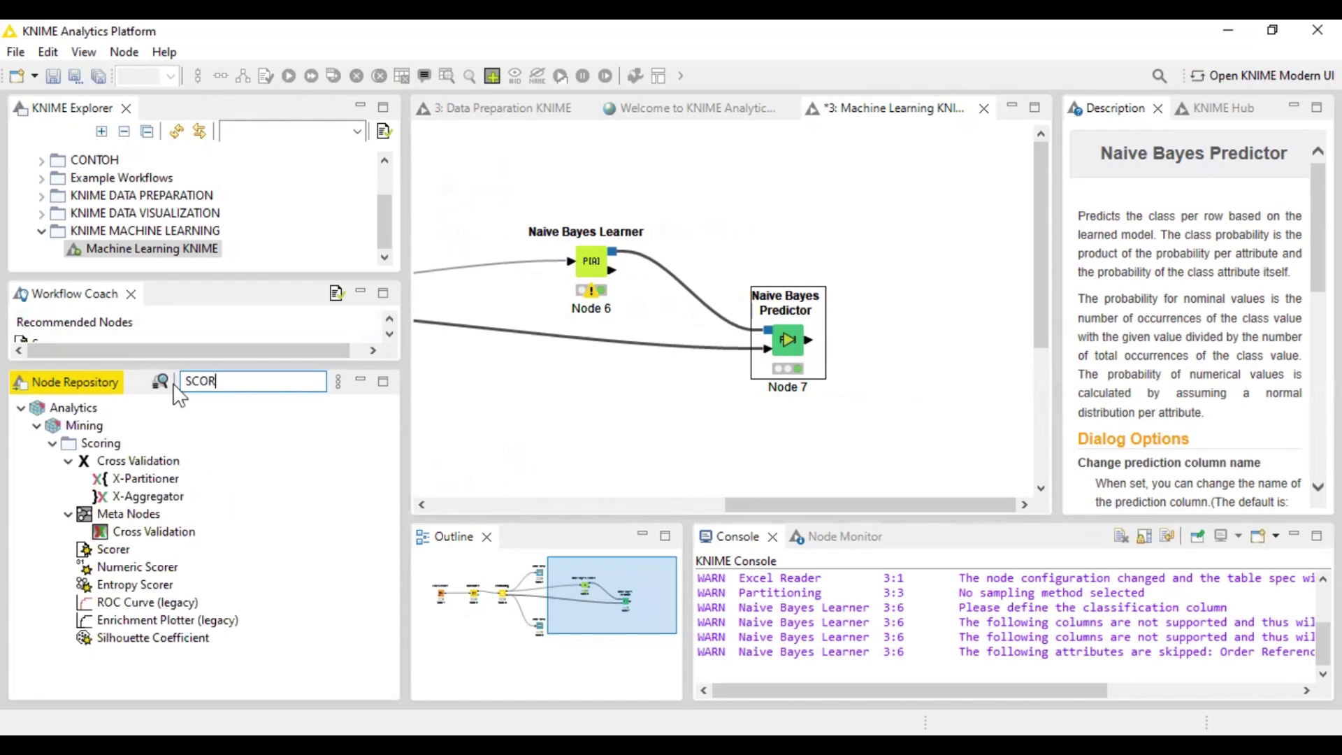
click(115, 551)
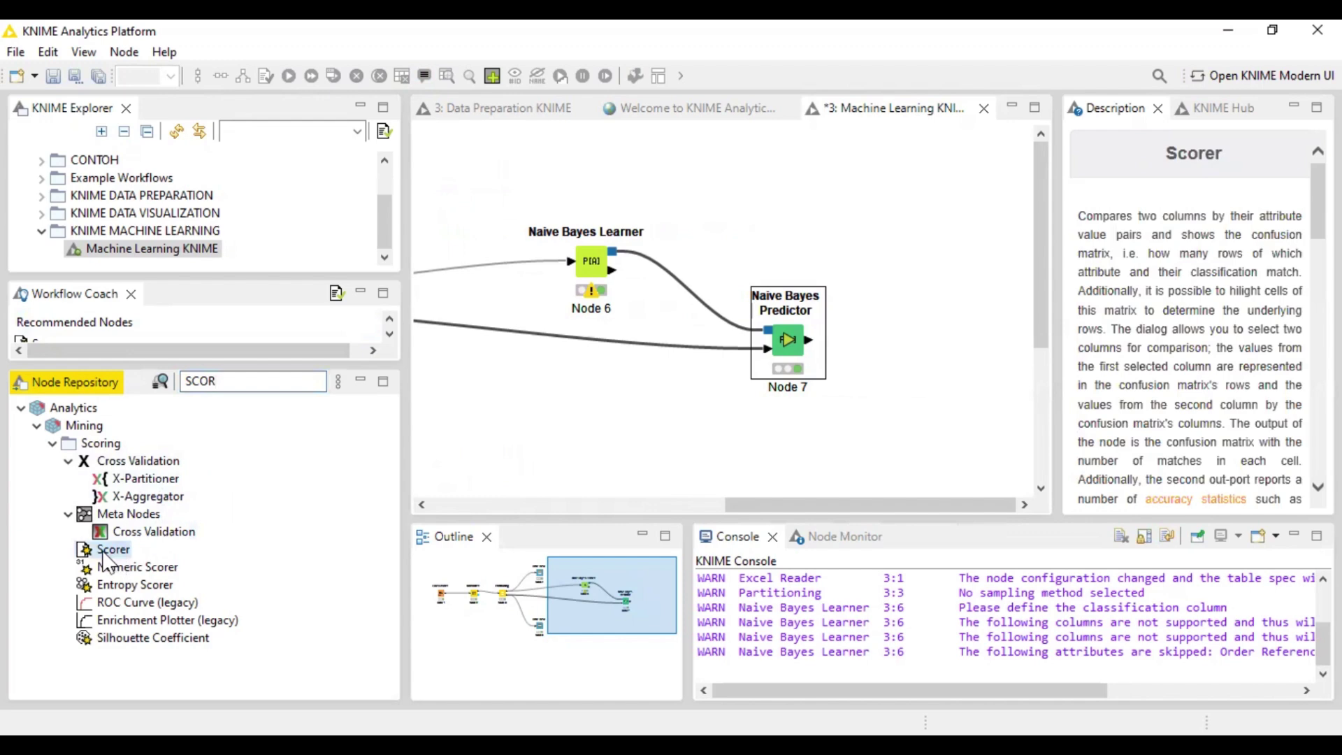
drag(103, 559, 935, 428)
drag(893, 503, 944, 505)
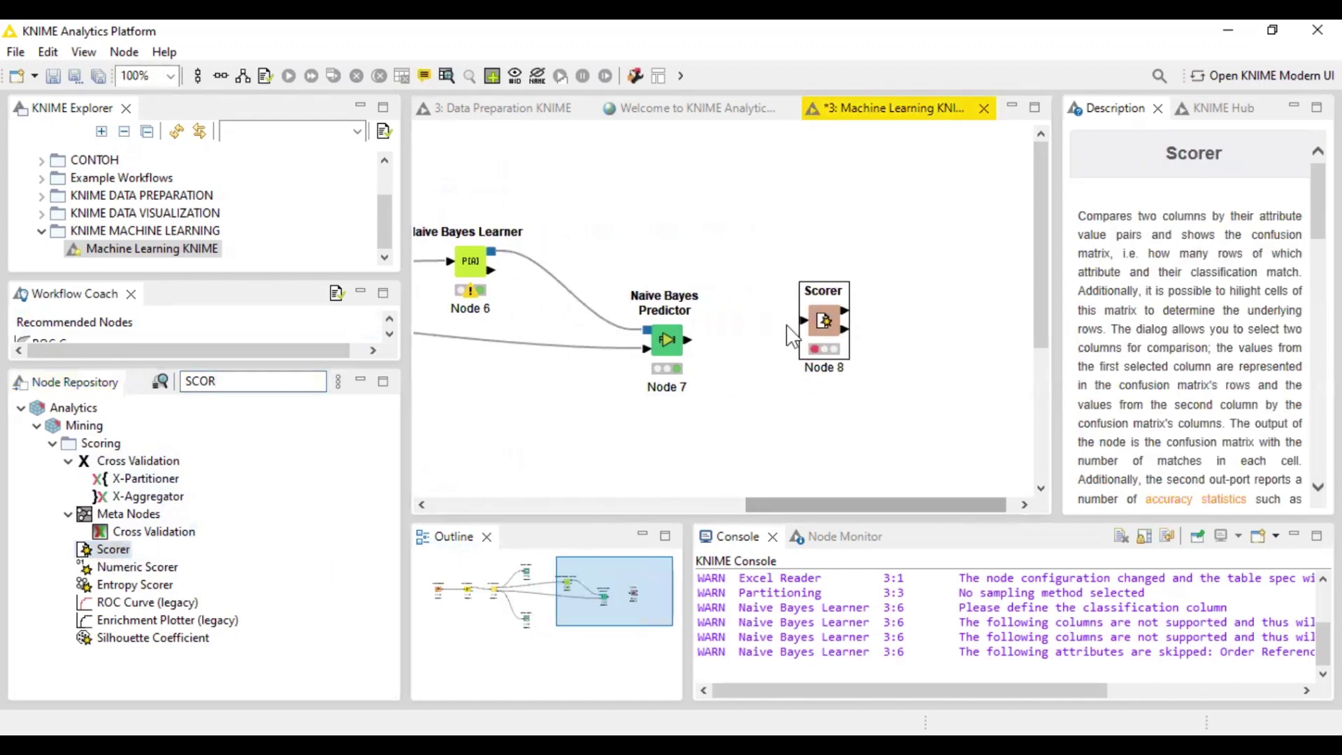
drag(836, 326, 847, 341)
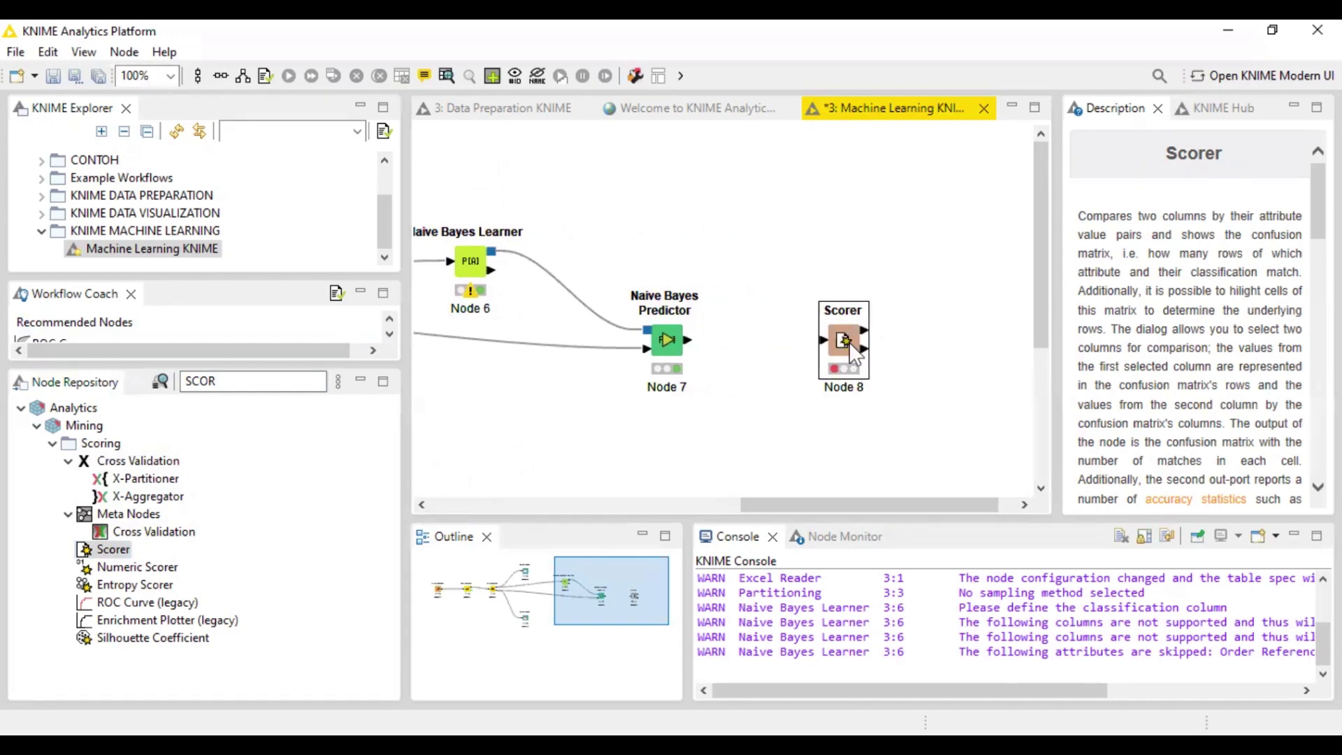
click(911, 354)
Step: Connect the Naive Bayes Predictor's output to the Scorer's input
click(658, 335)
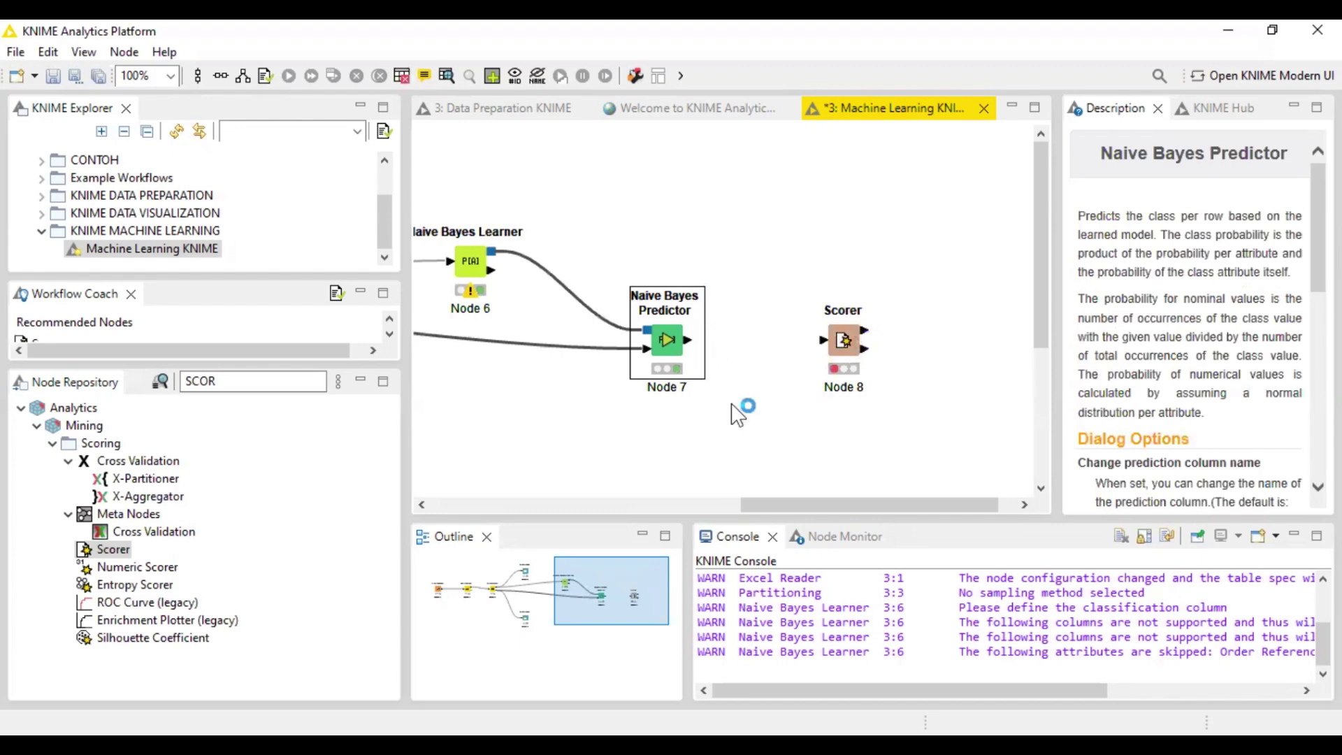
mouse_move(690, 348)
drag(689, 340, 837, 342)
Step: Configure the Scorer to compare Cluster as first column with Prediction (Cluster) as second column, and execute the node
click(839, 342)
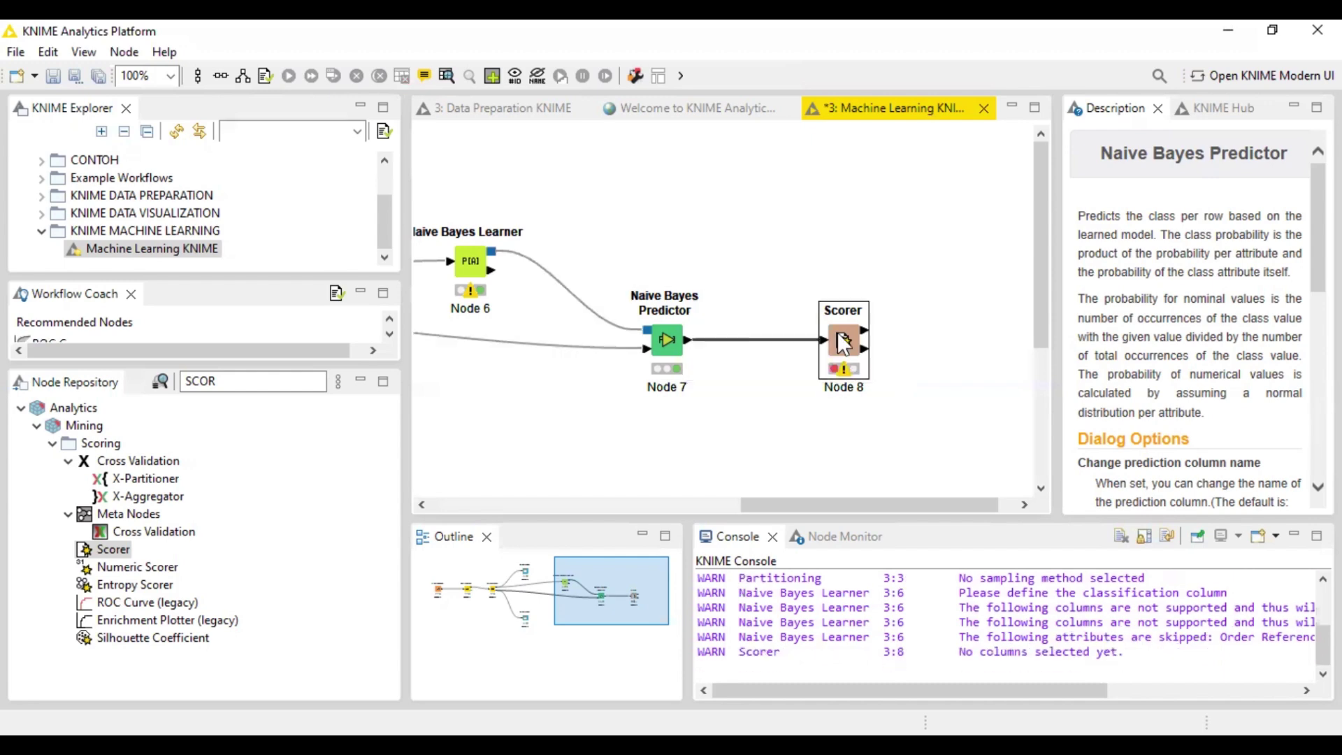
right_click(844, 342)
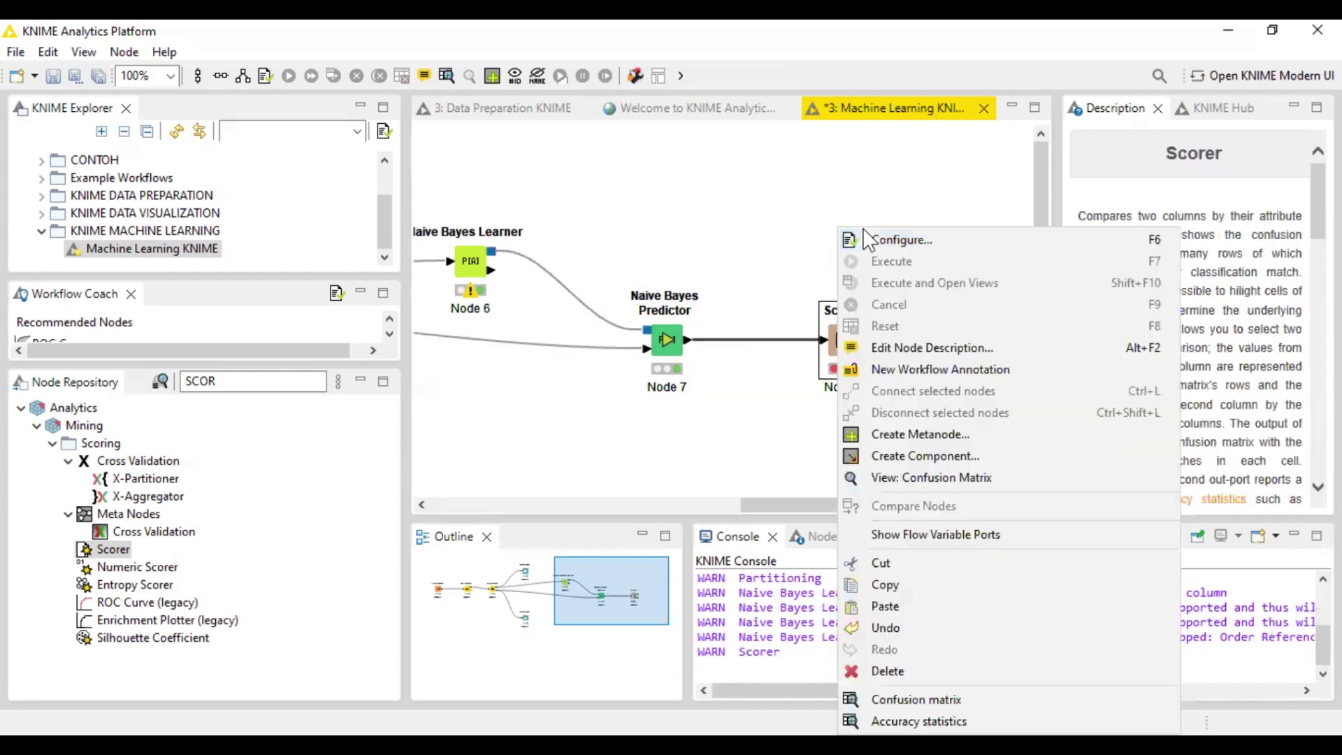
click(867, 234)
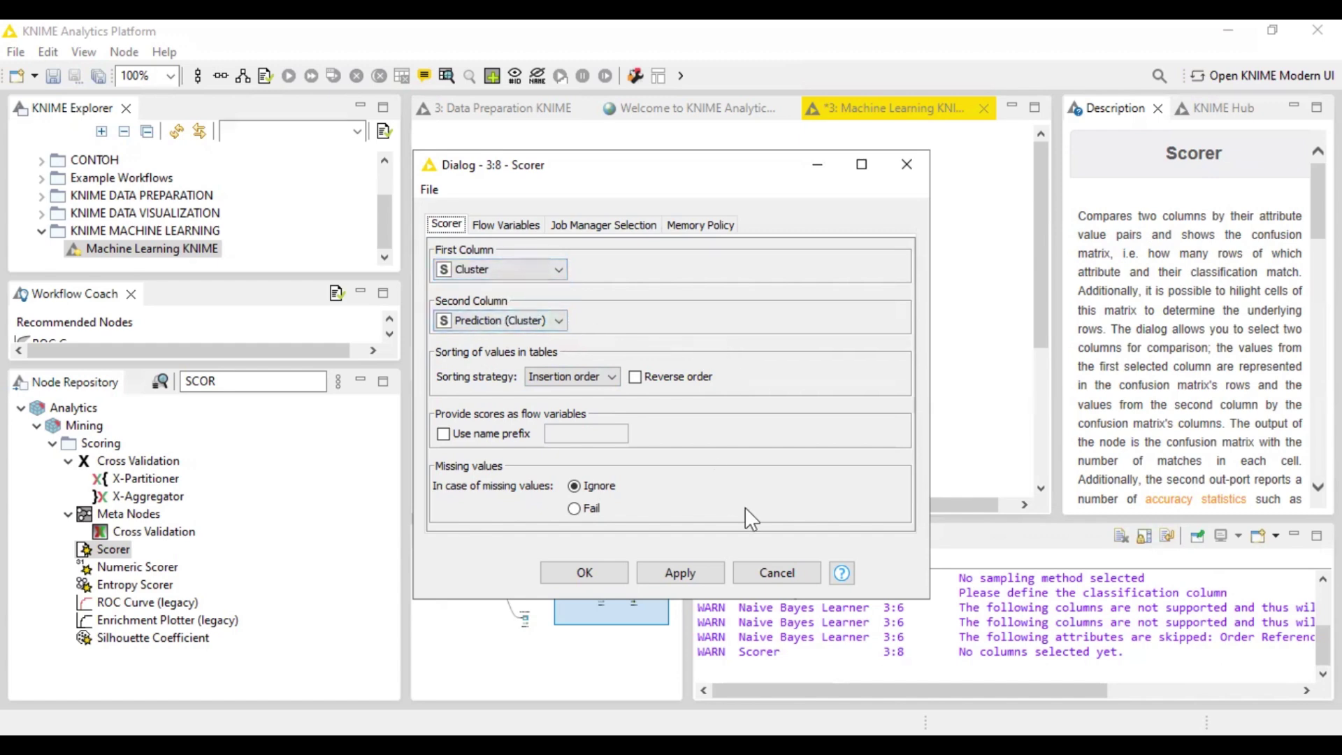
click(674, 572)
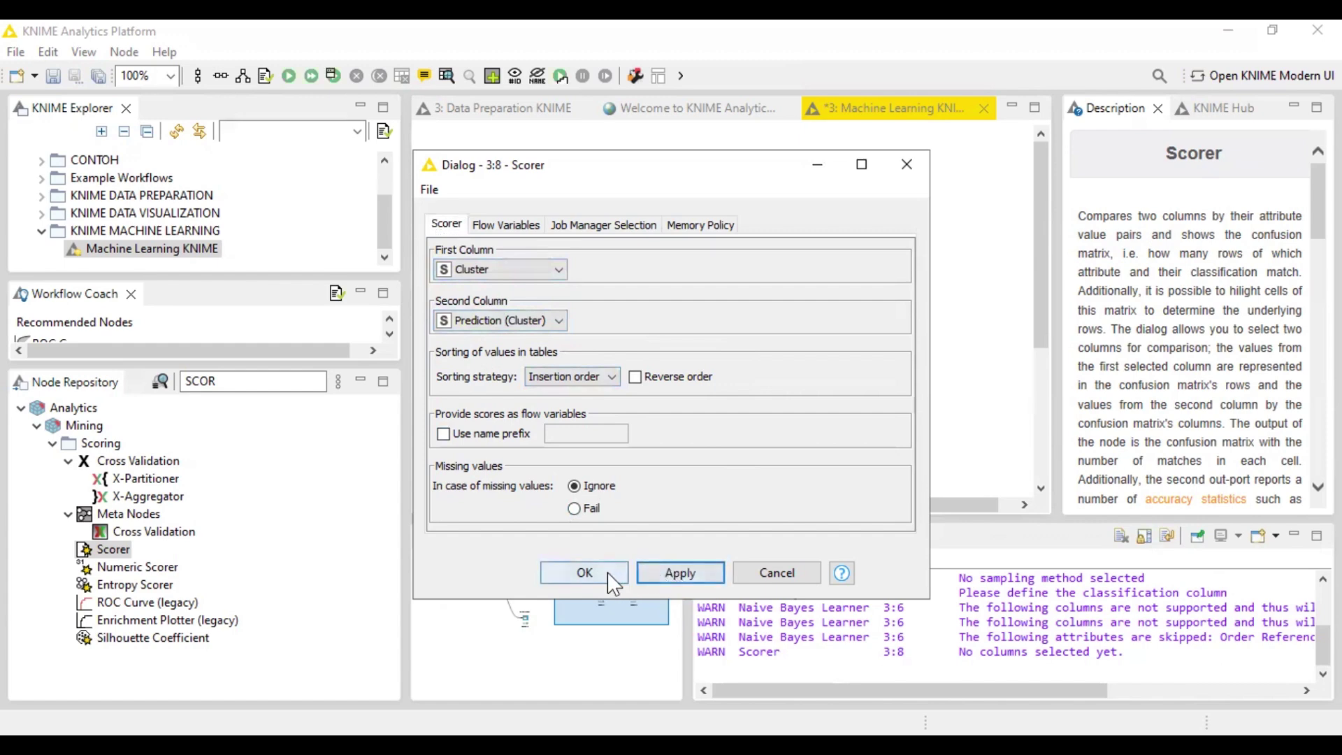
click(584, 572)
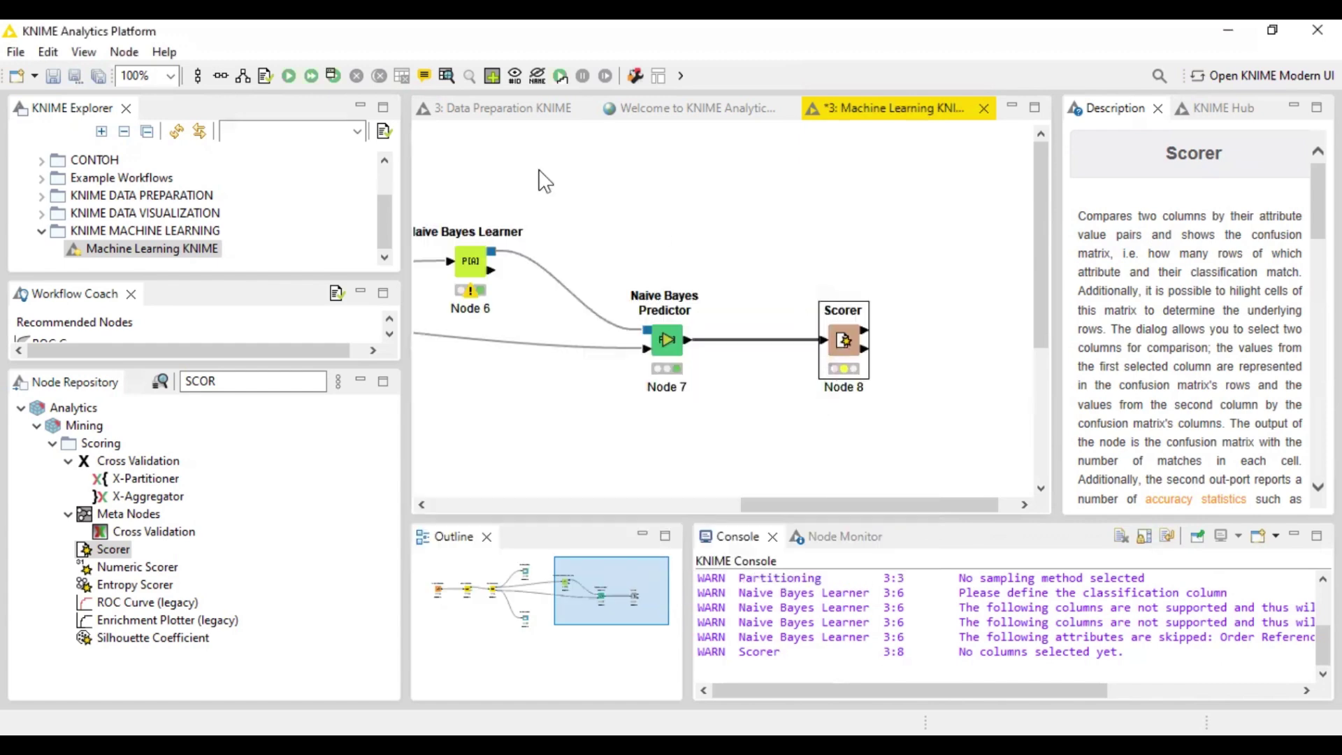
click(293, 74)
click(803, 265)
click(841, 345)
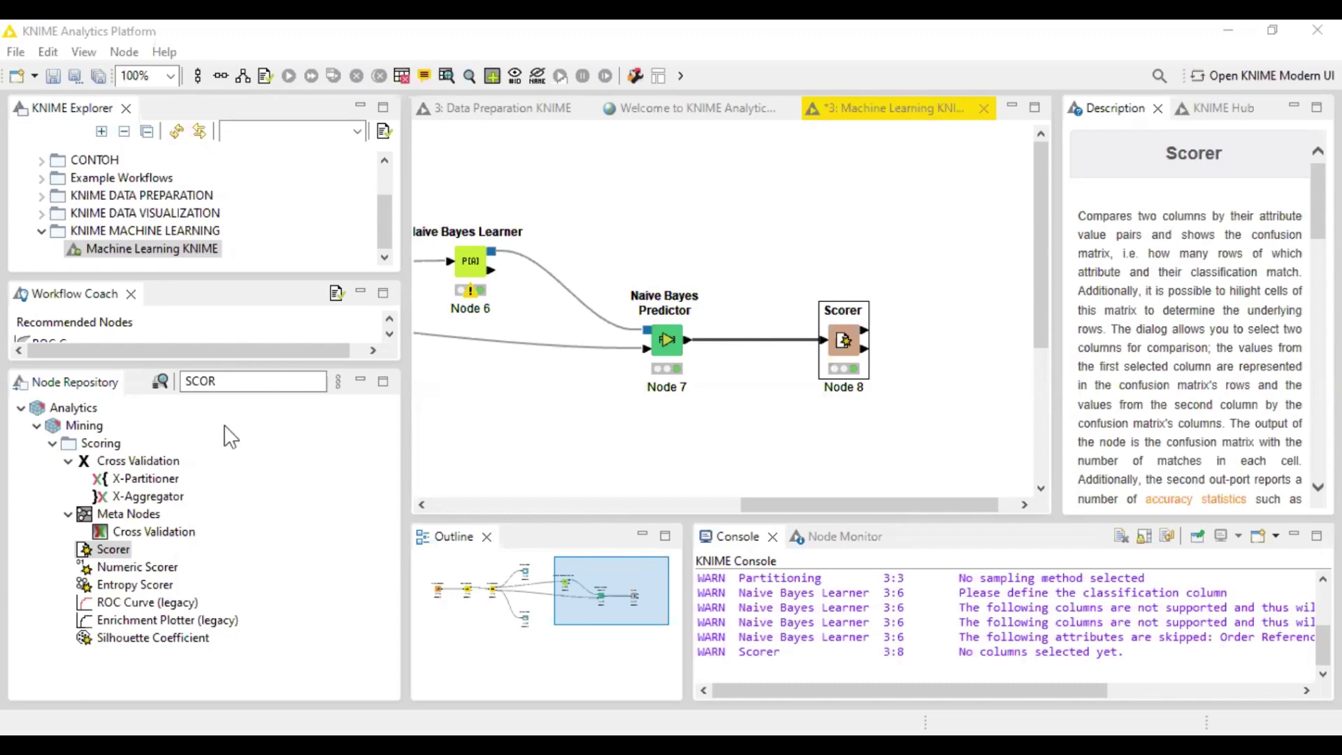
Step: Search the node repository for "PMML" and add a PMML Writer node above the Naive Bayes Predictor
click(234, 381)
drag(238, 380, 180, 381)
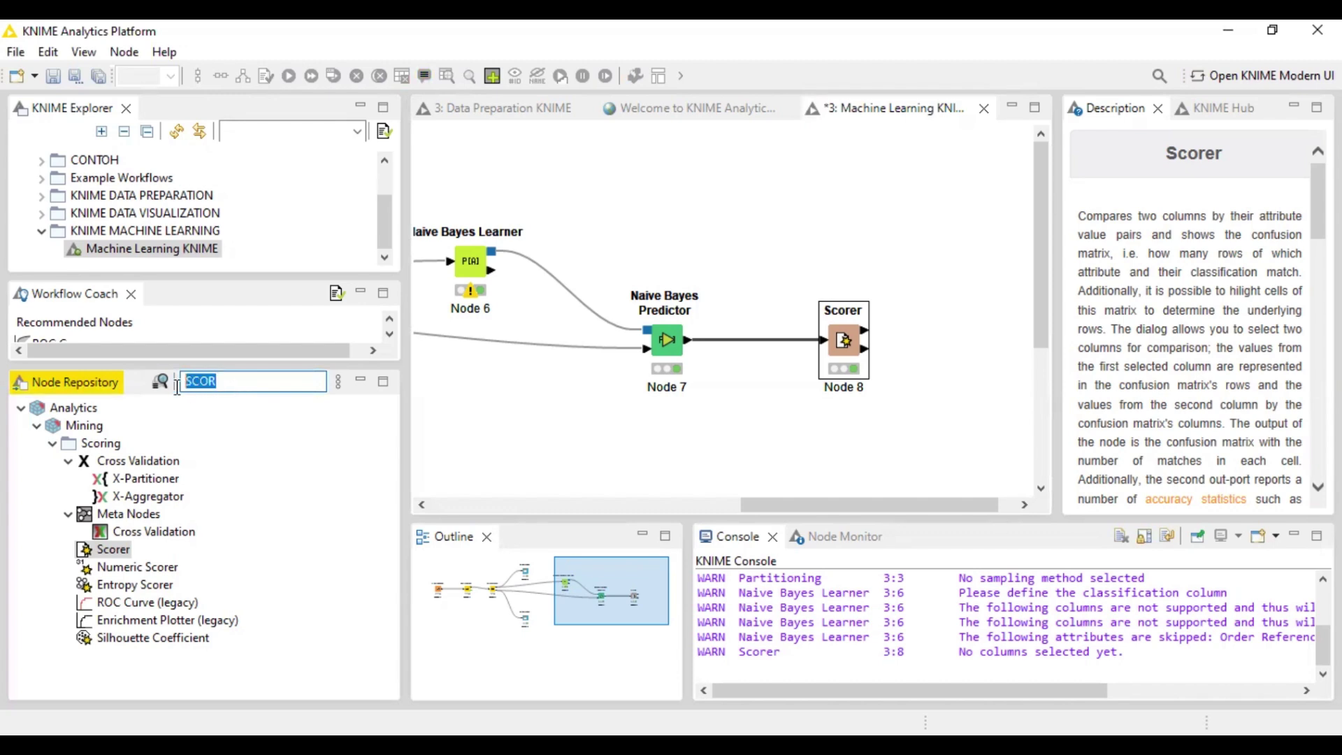
text(PMML)
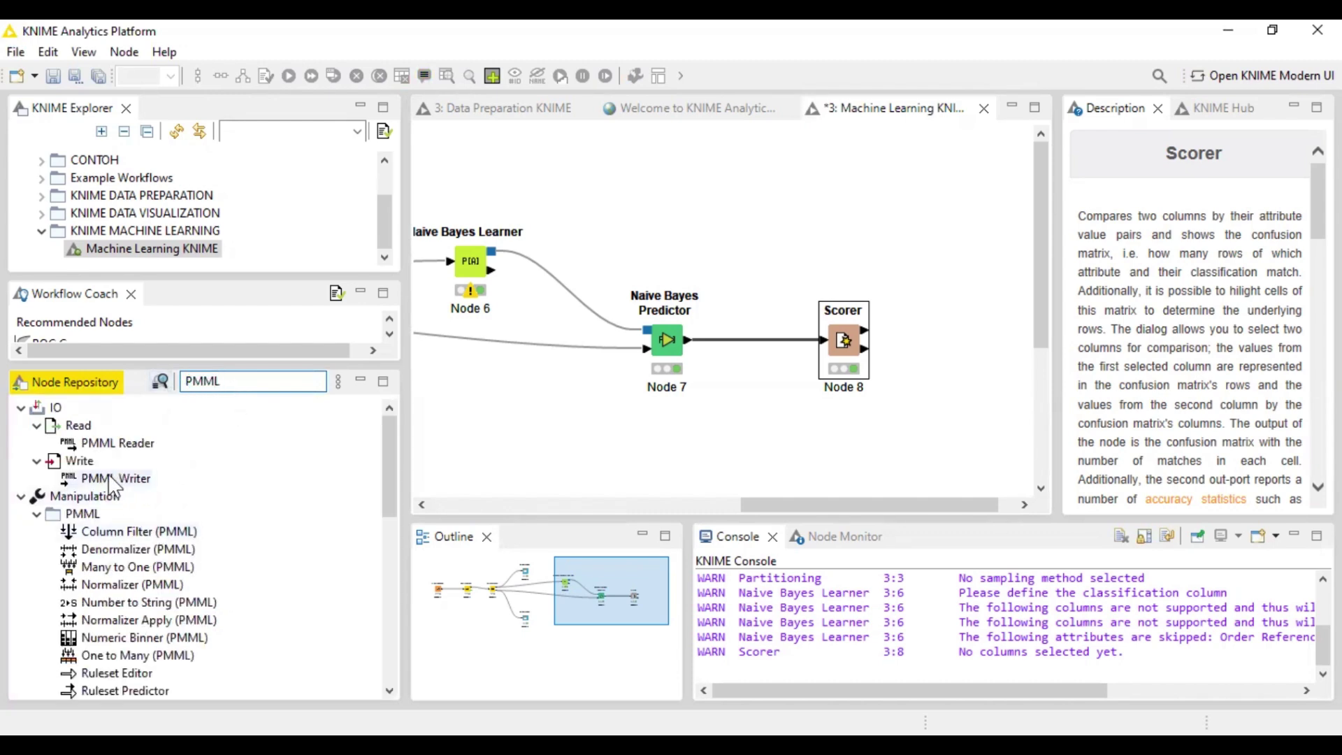
drag(115, 482, 674, 174)
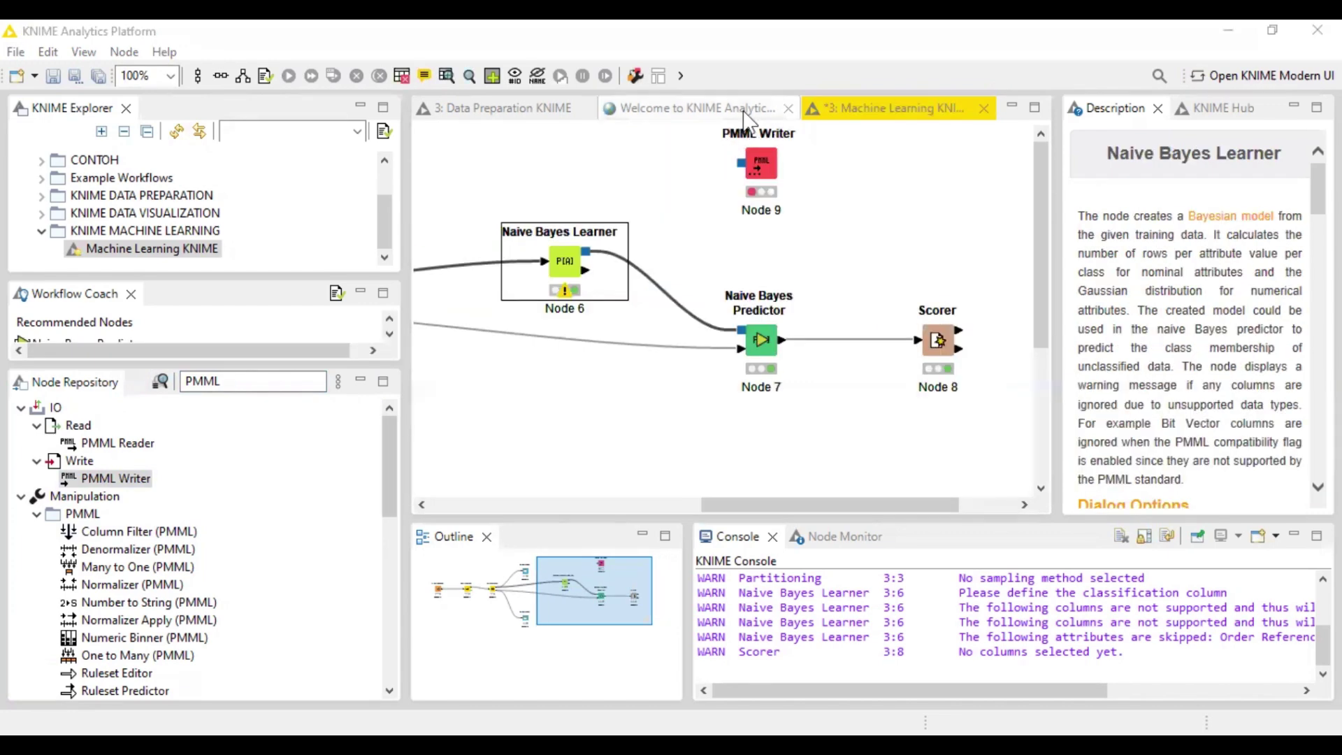
Step: Connect the Naive Bayes Learner's PMML model output to the PMML Writer's input
click(766, 167)
click(568, 253)
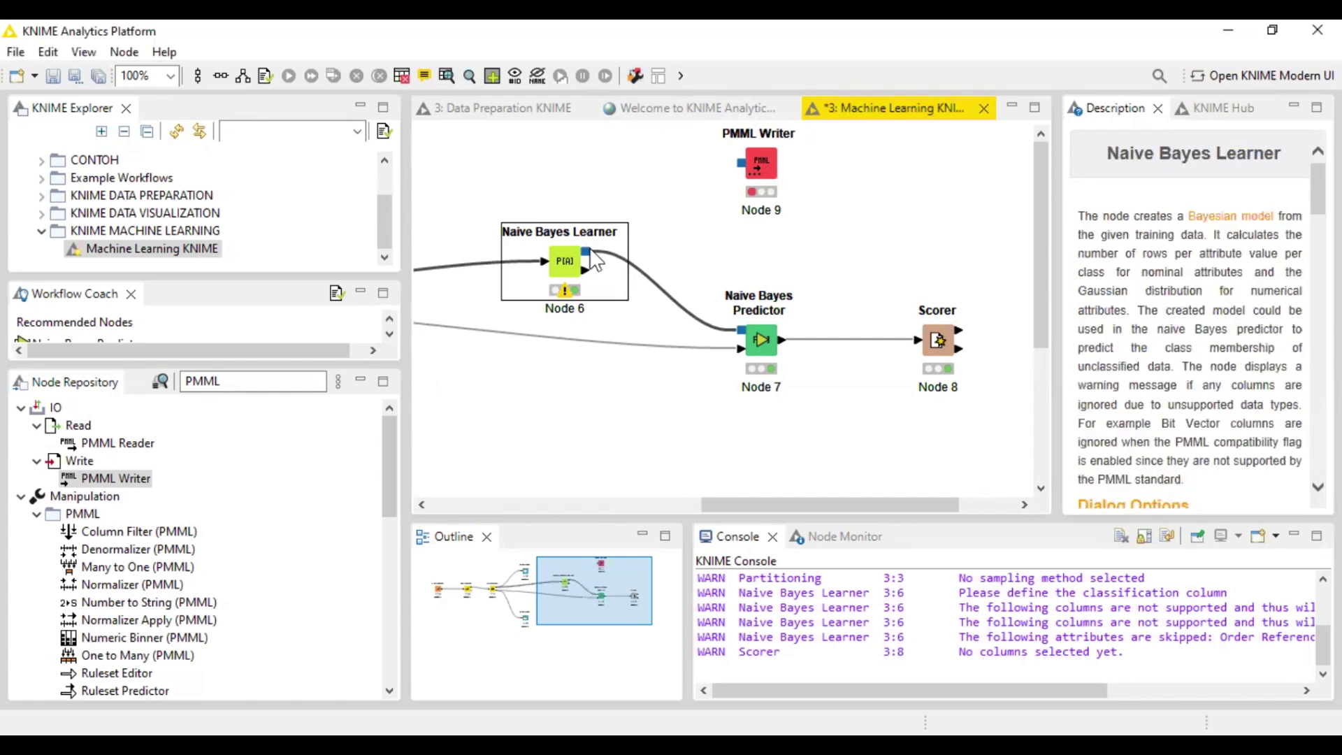
drag(590, 251, 740, 162)
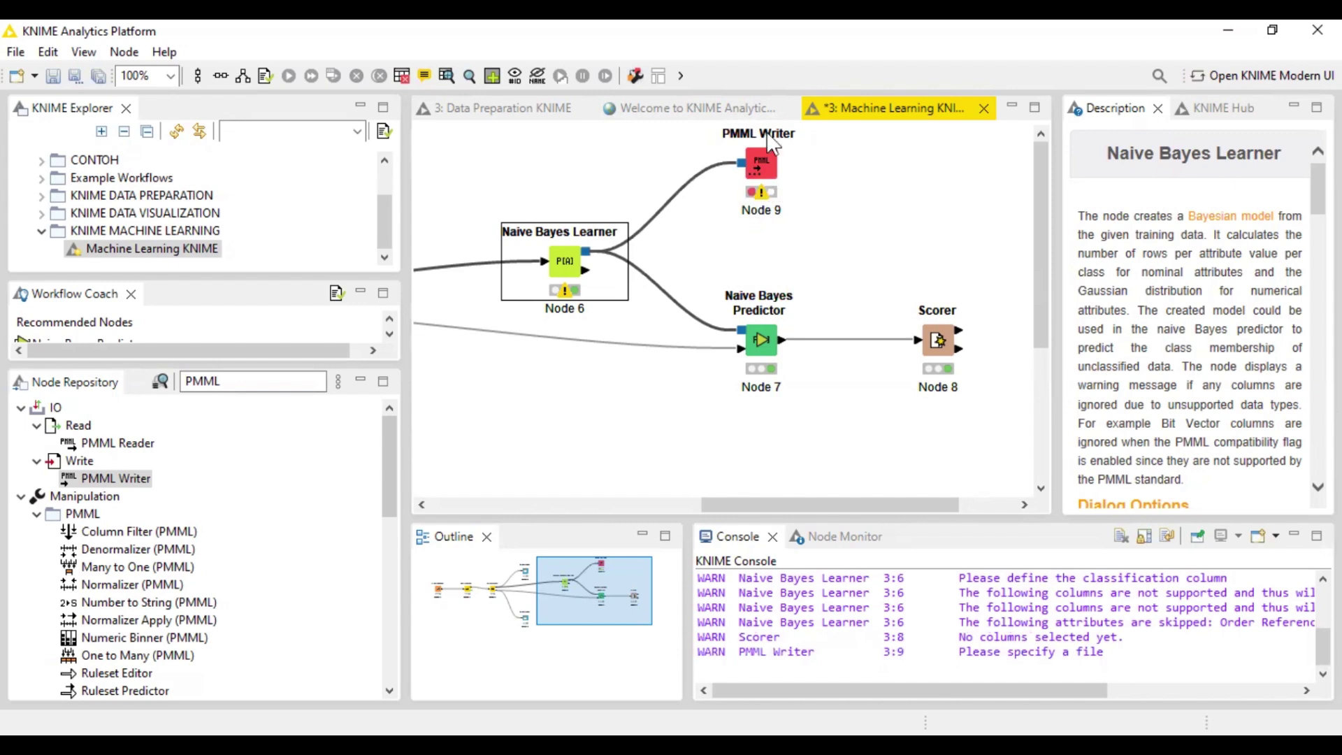
Step: Configure the PMML Writer to write relative to the current workflow data area
click(761, 167)
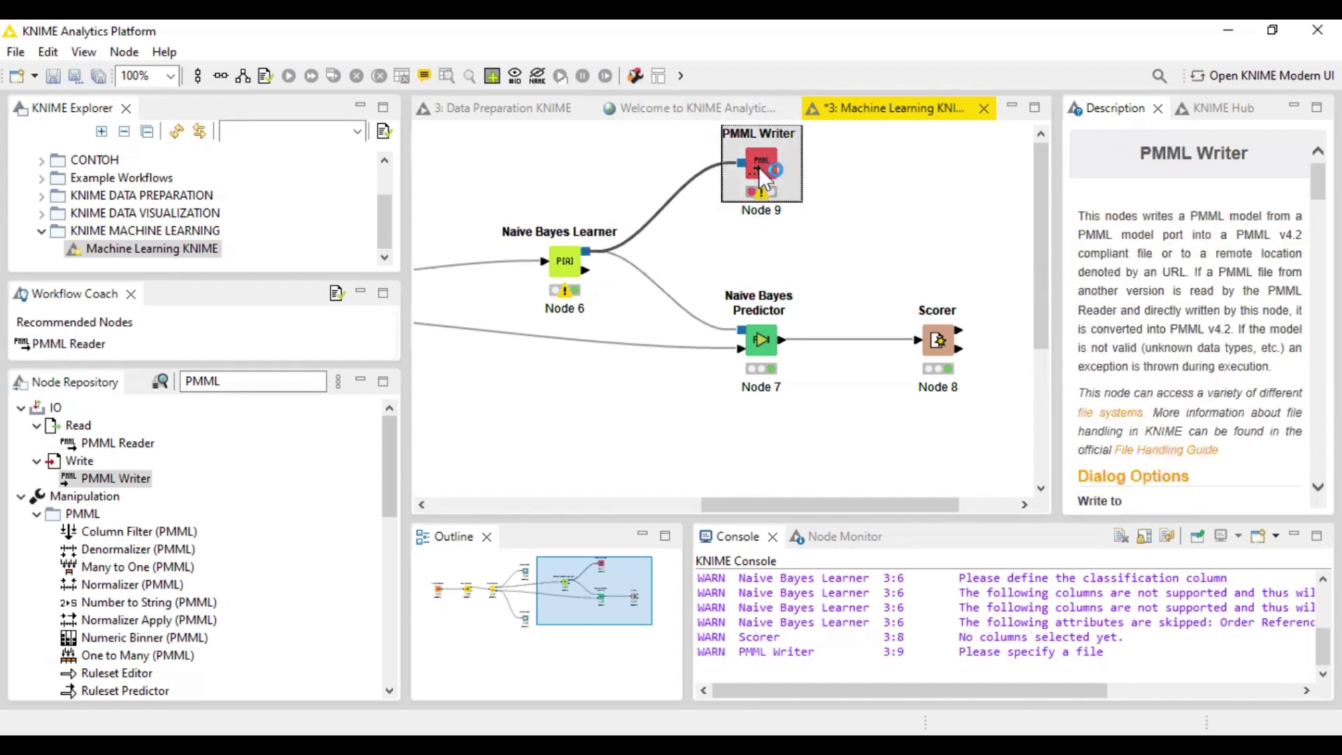
right_click(758, 163)
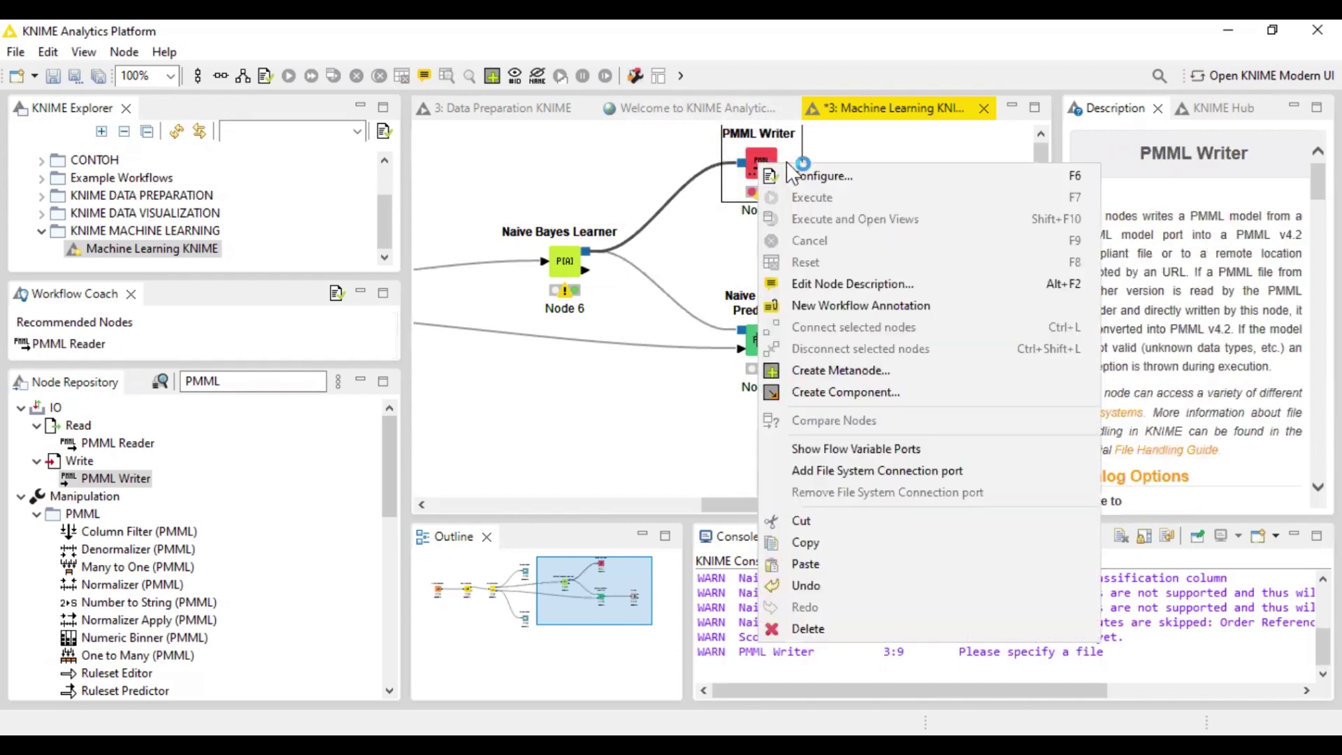
click(800, 172)
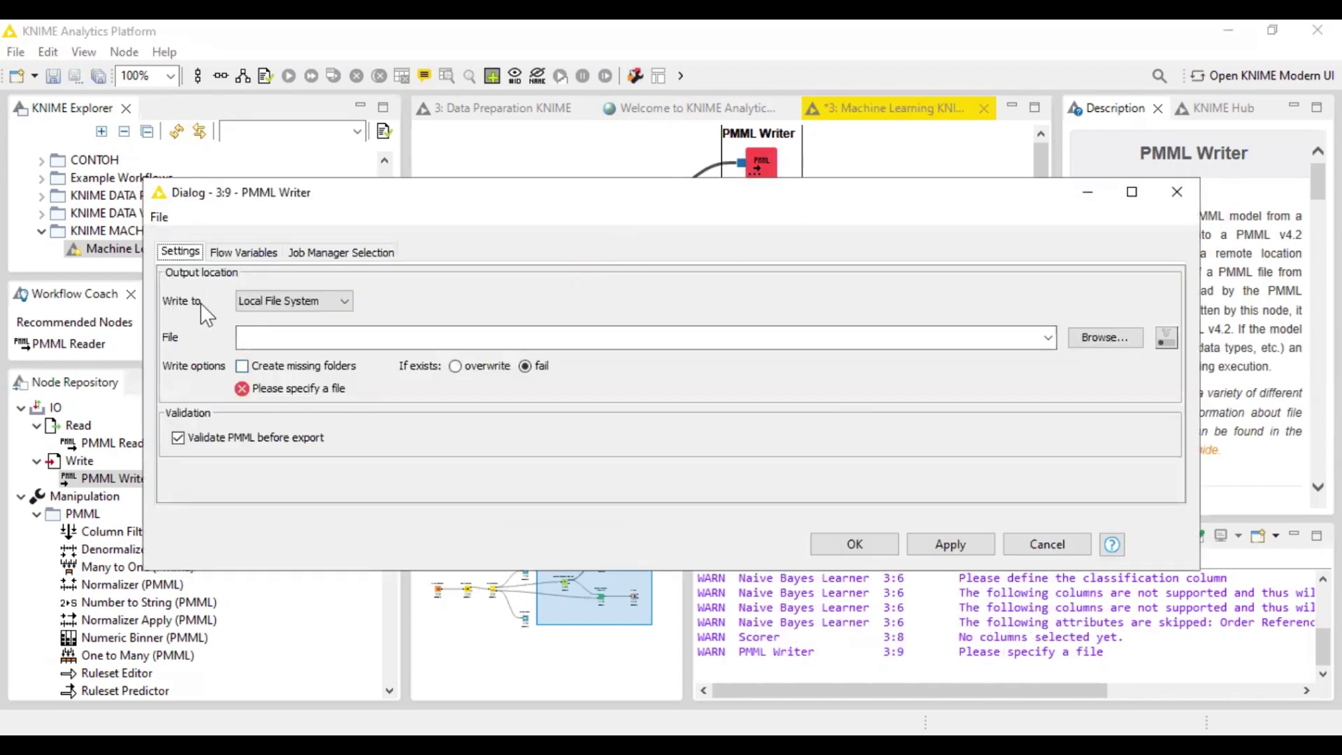
click(275, 296)
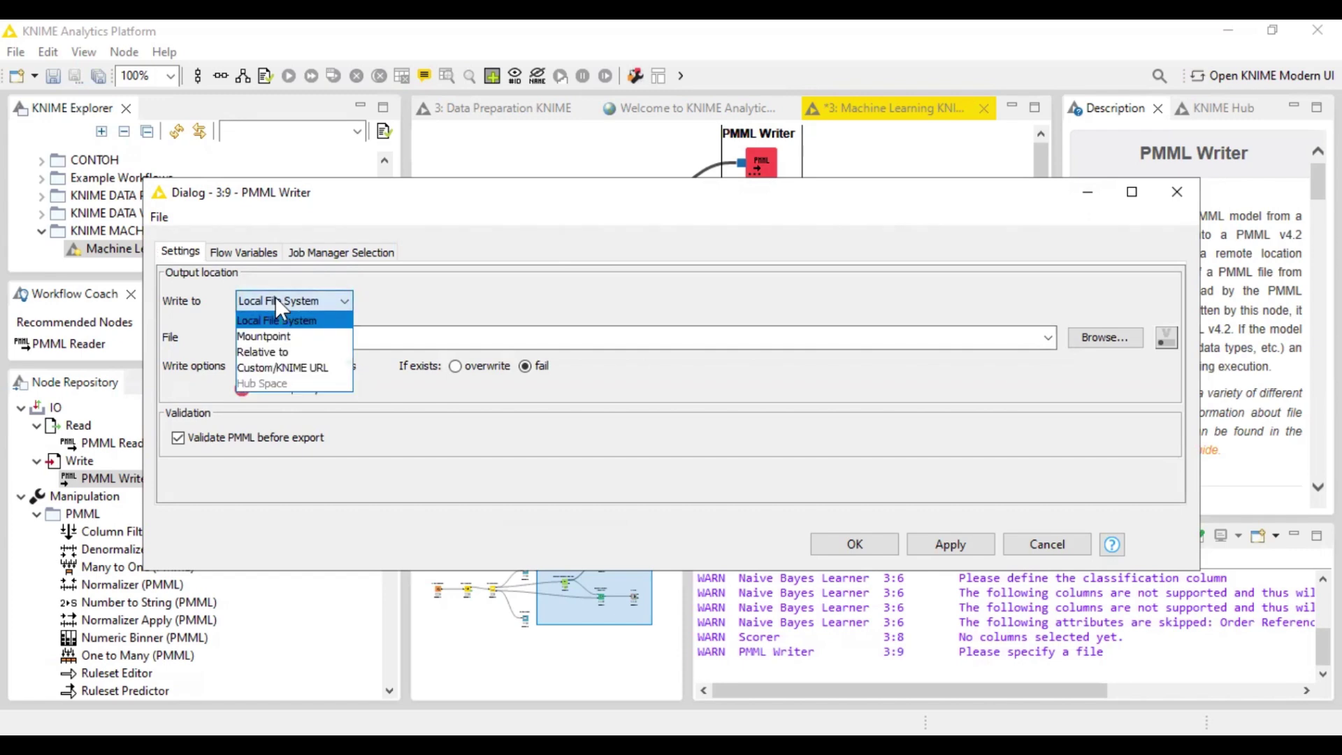
click(288, 345)
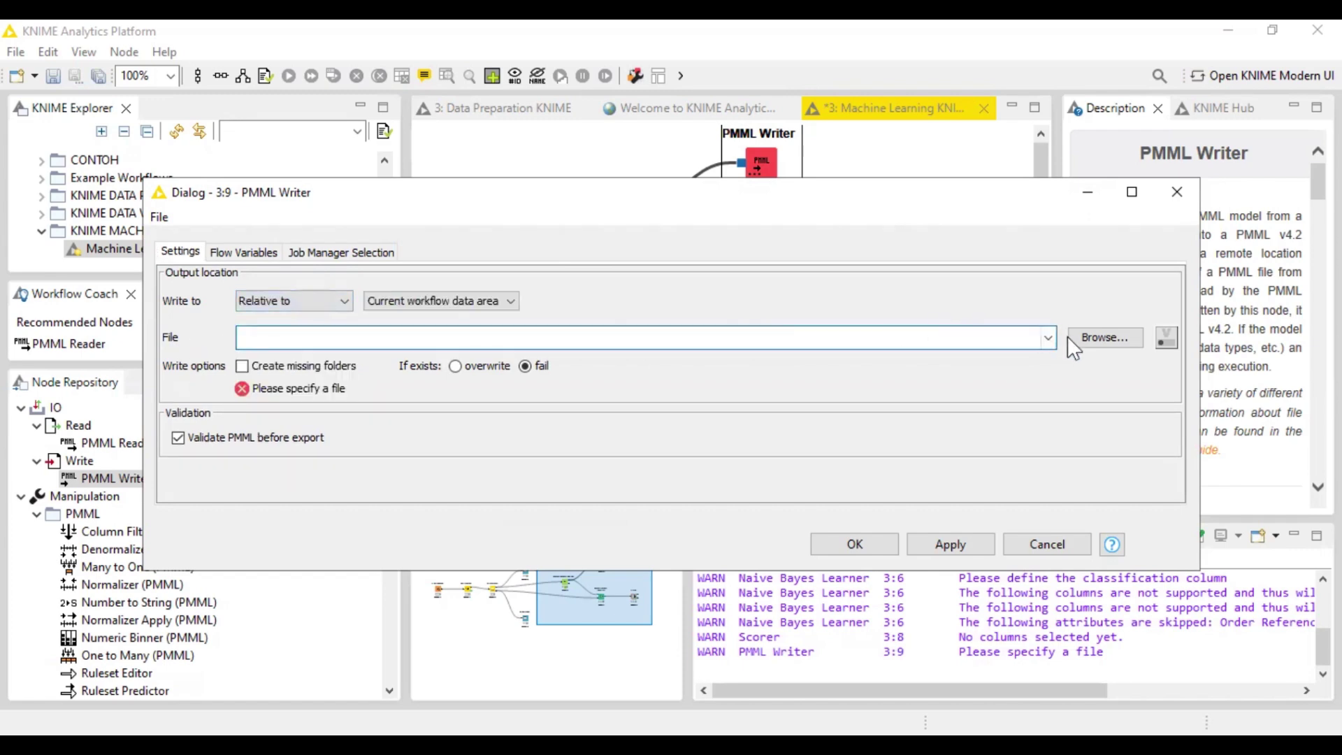
Step: Set the PMML Writer's output file to "Data Transaksi Deployment.pmml", apply the settings and execute the node
click(1084, 341)
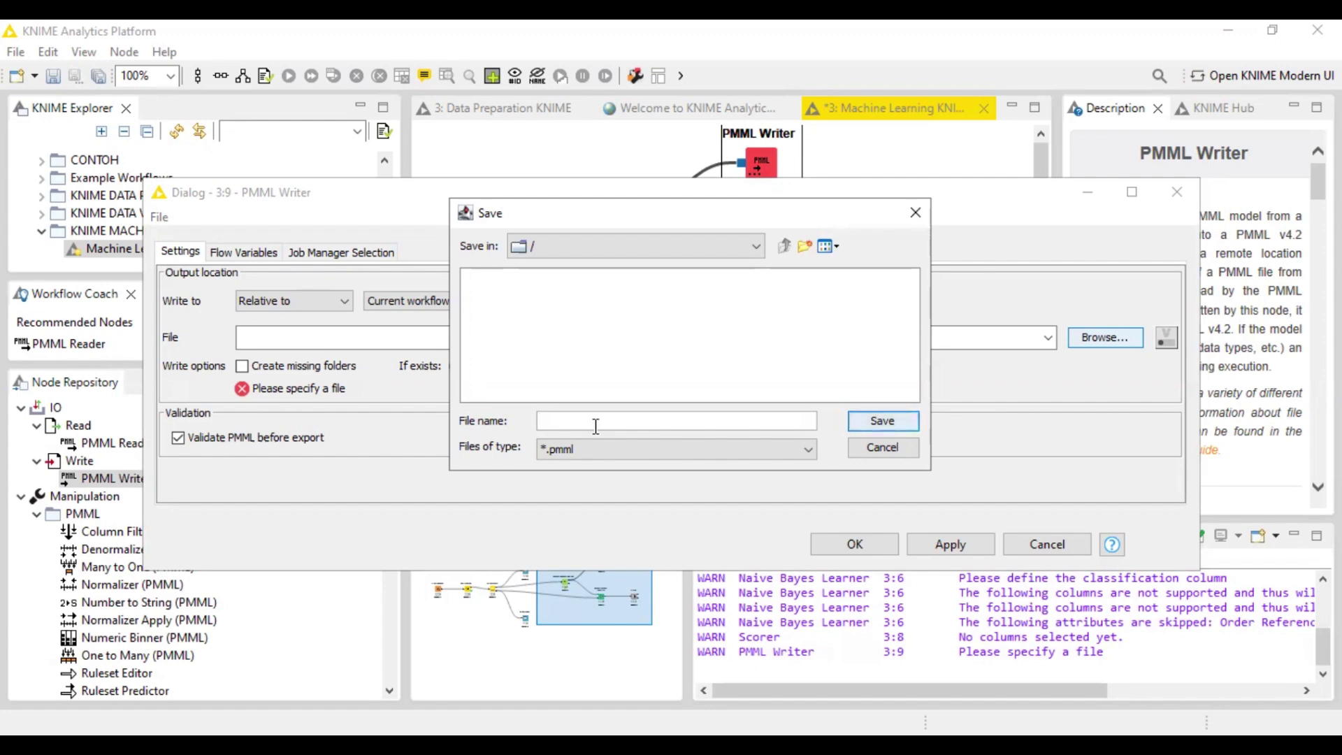
text(d)
key(BackSpace)
text(DataT)
key(BackSpace)
text(Transaksi Deployment)
click(895, 422)
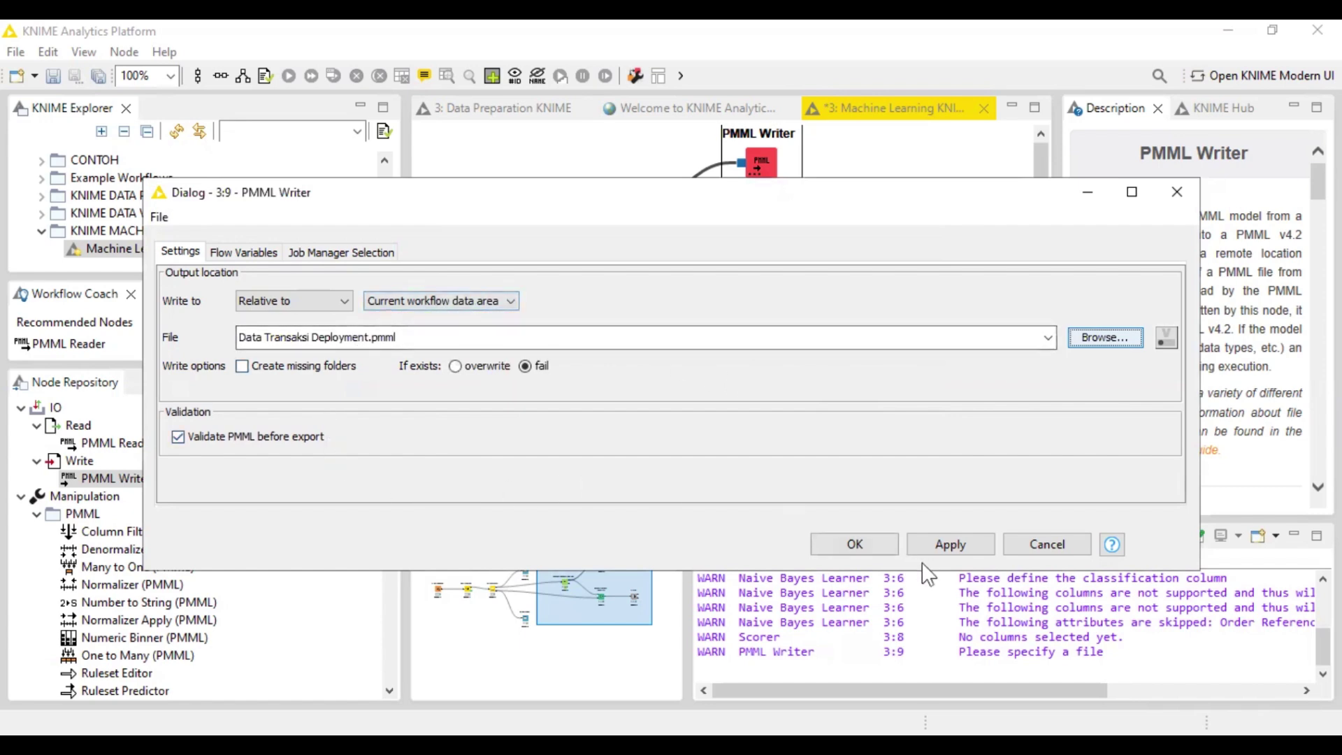
click(951, 543)
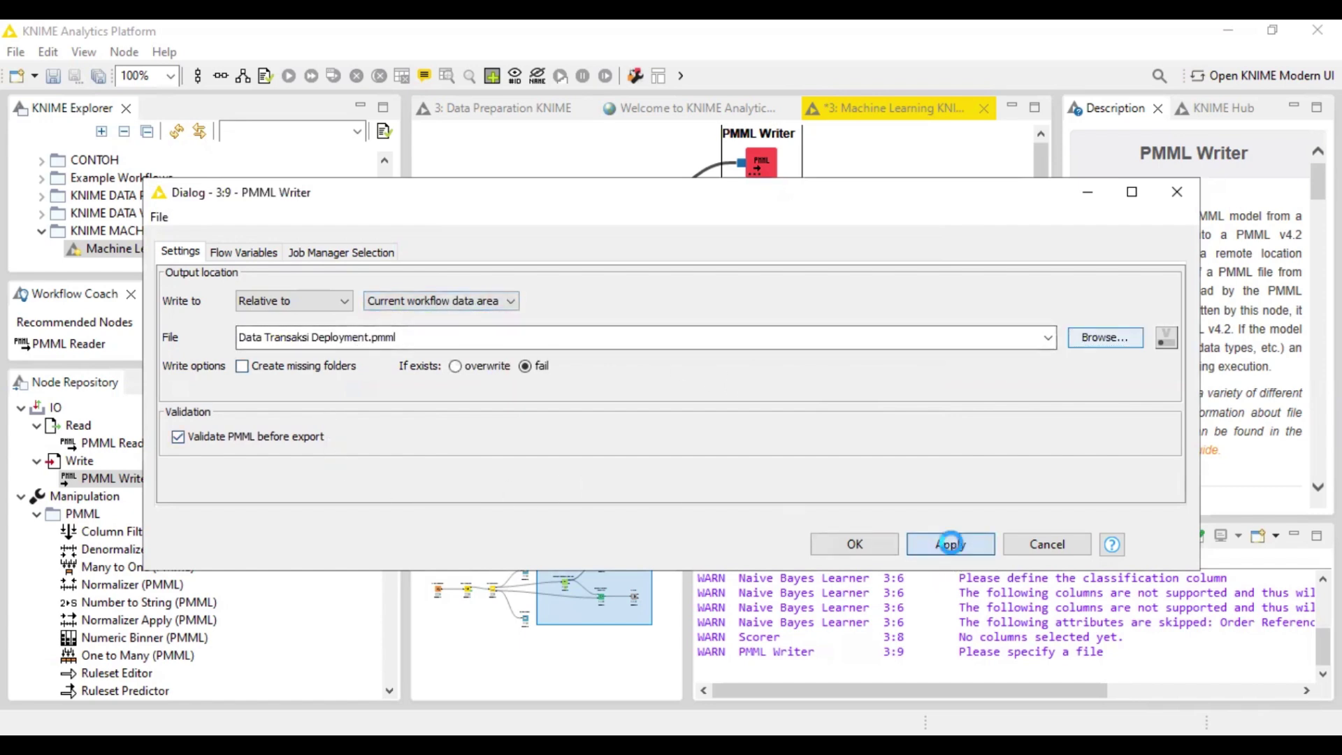
click(854, 545)
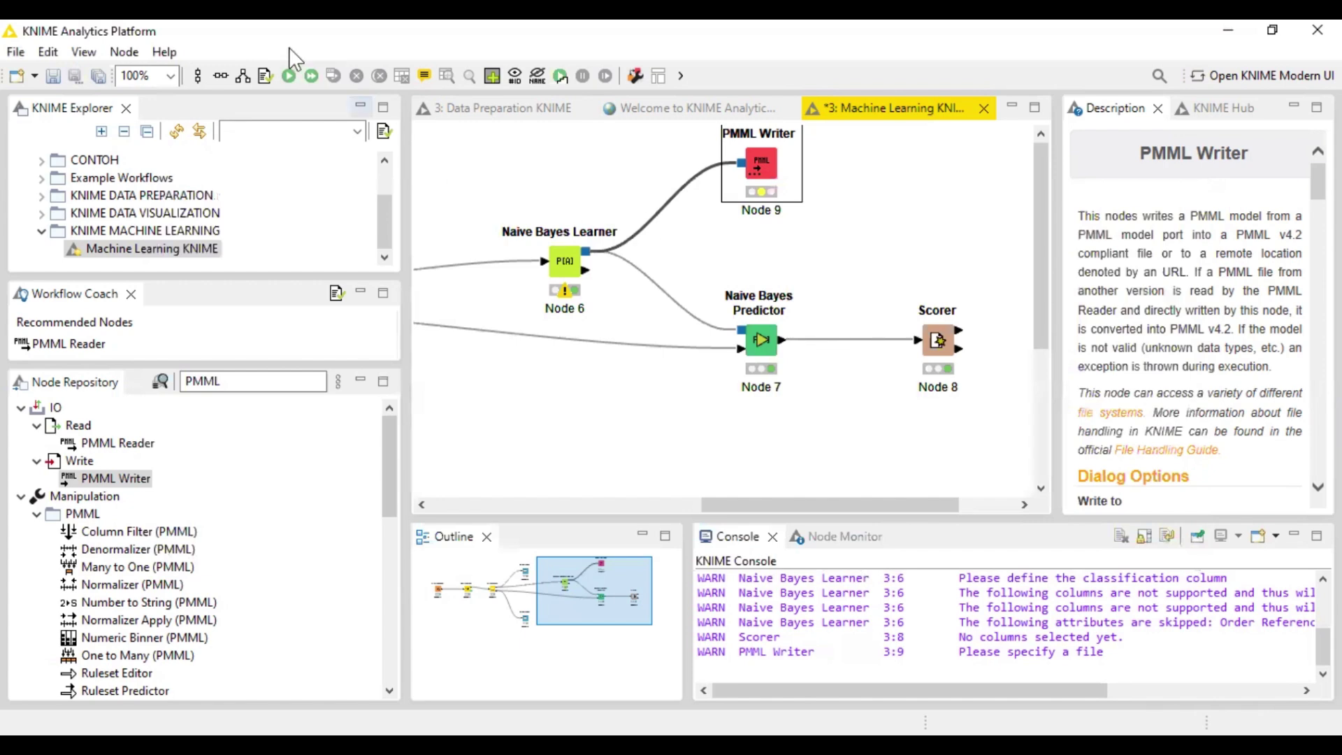
click(285, 75)
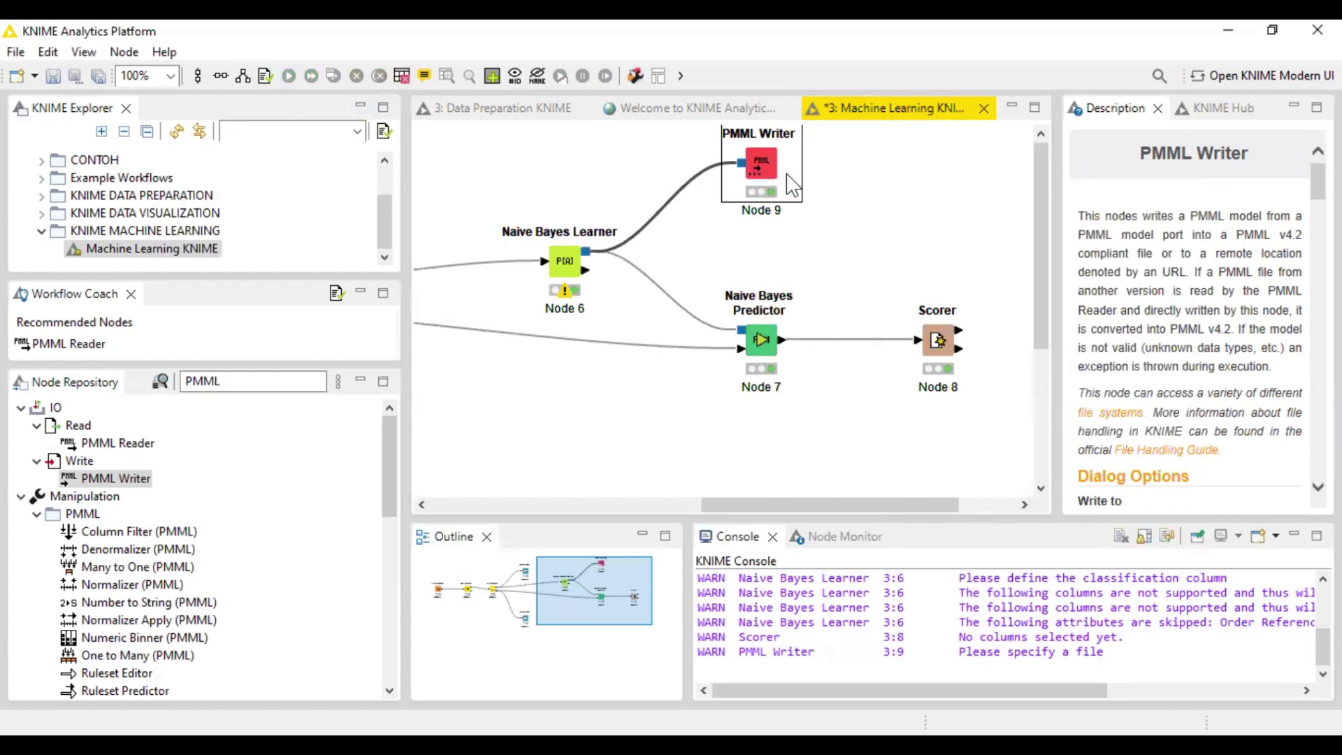
Step: Add a PMML Reader node in the empty canvas area below the existing workflow, left of the lower Table View
drag(769, 509, 606, 517)
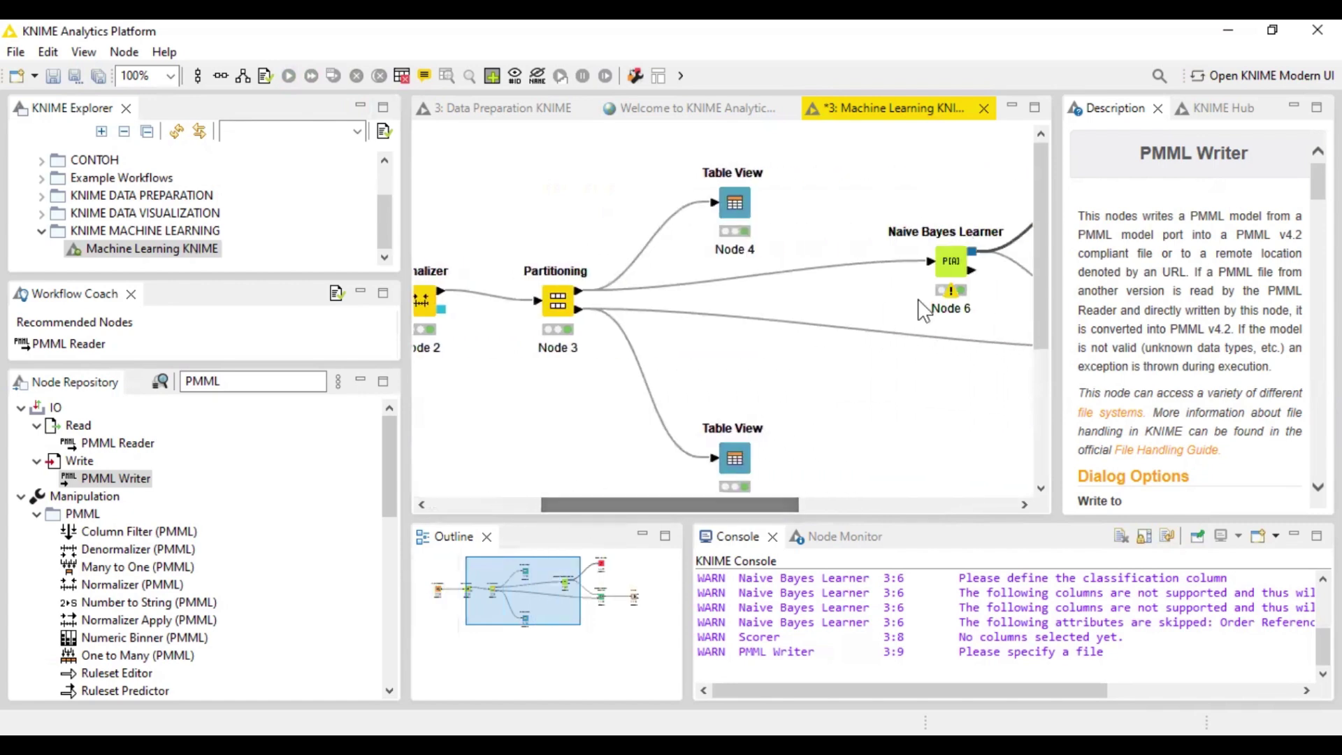
drag(1035, 329, 1021, 471)
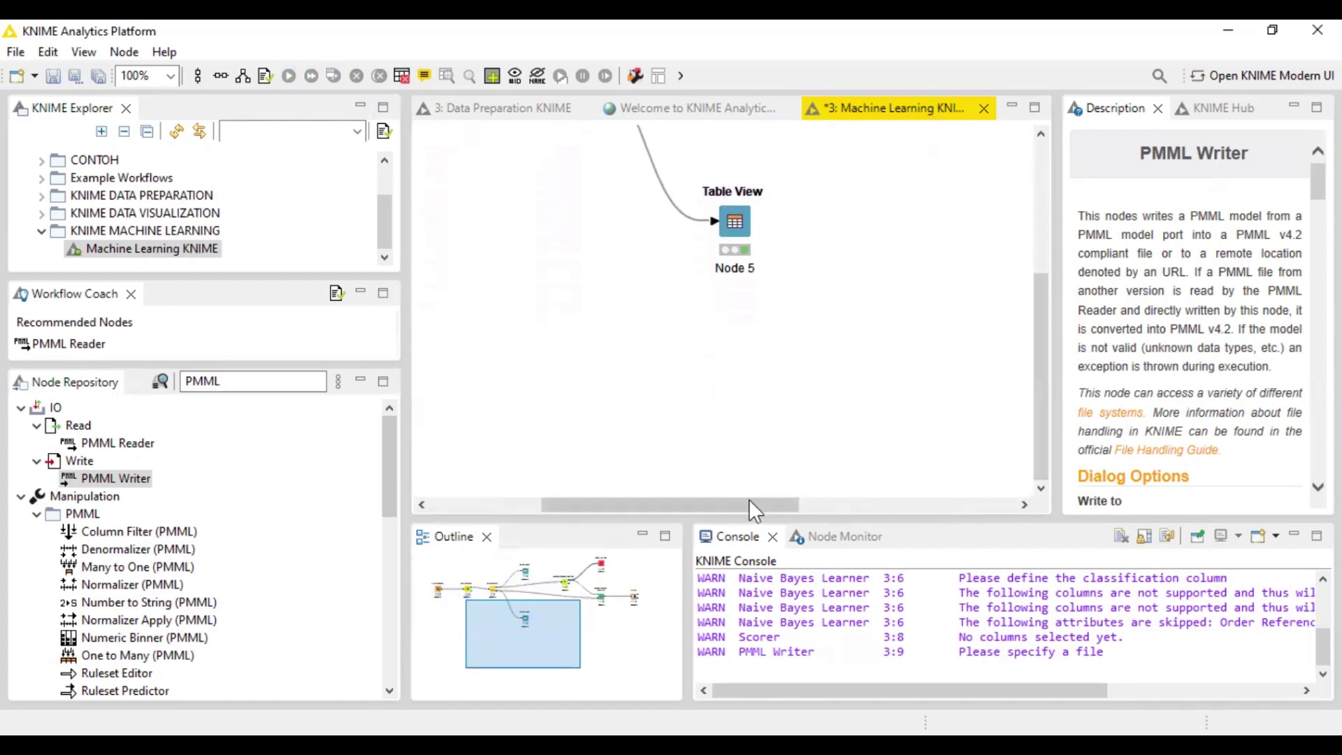
drag(748, 499, 658, 499)
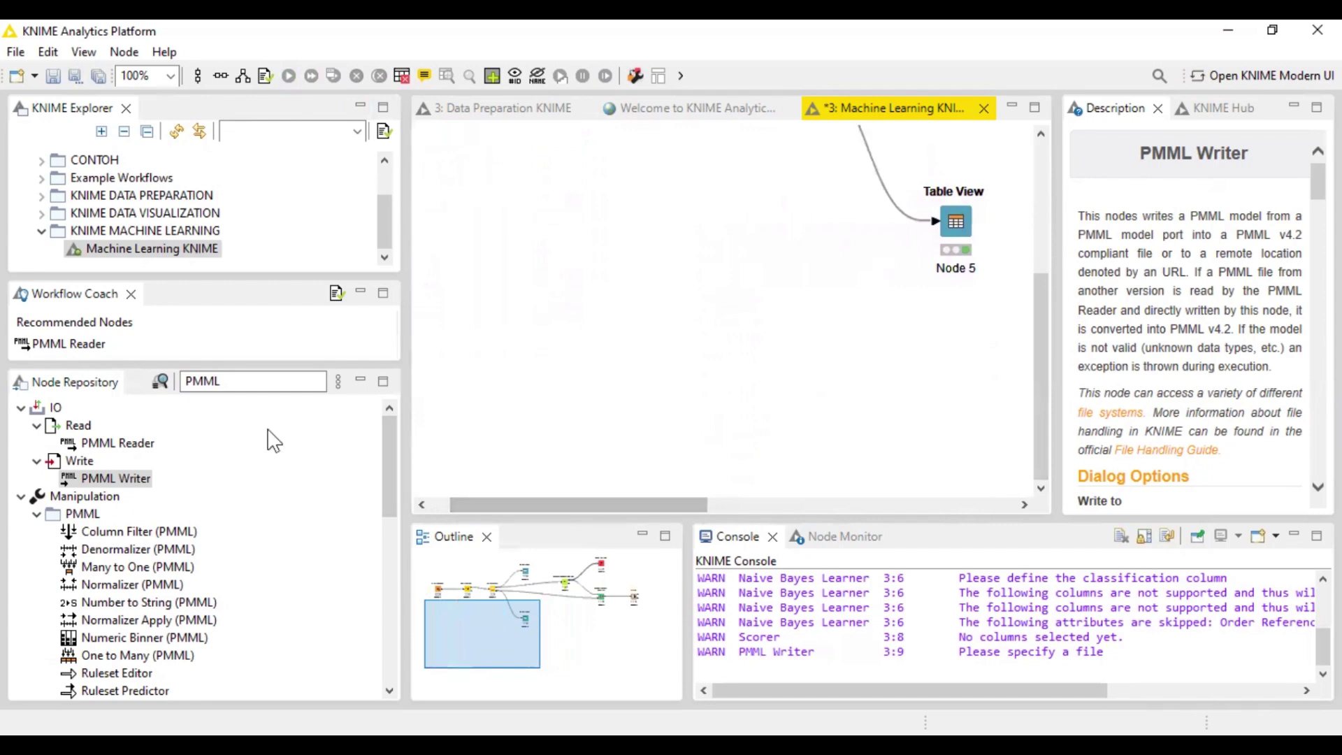
drag(133, 443, 599, 418)
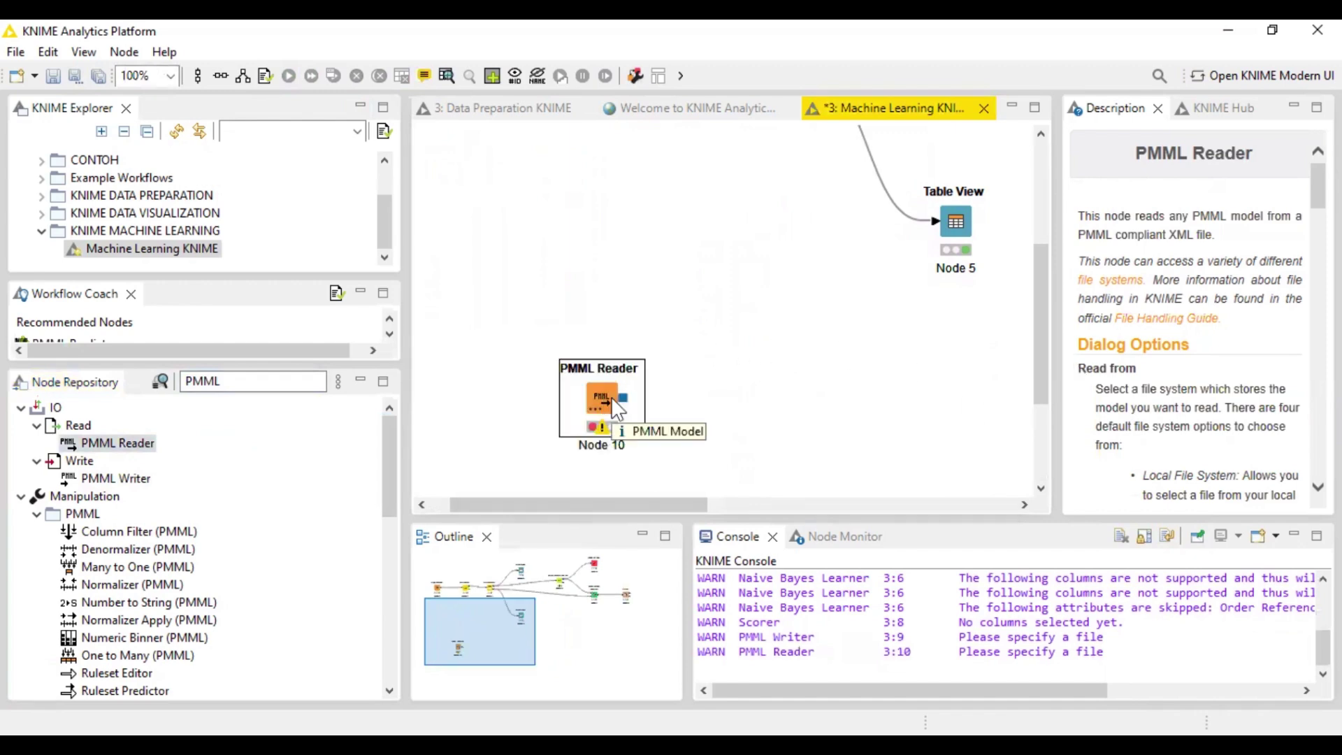
Step: Configure the PMML Reader to read "Data Transaksi Deployment.pmml" relative to the current workflow data area, and execute the node
key(shift+F10)
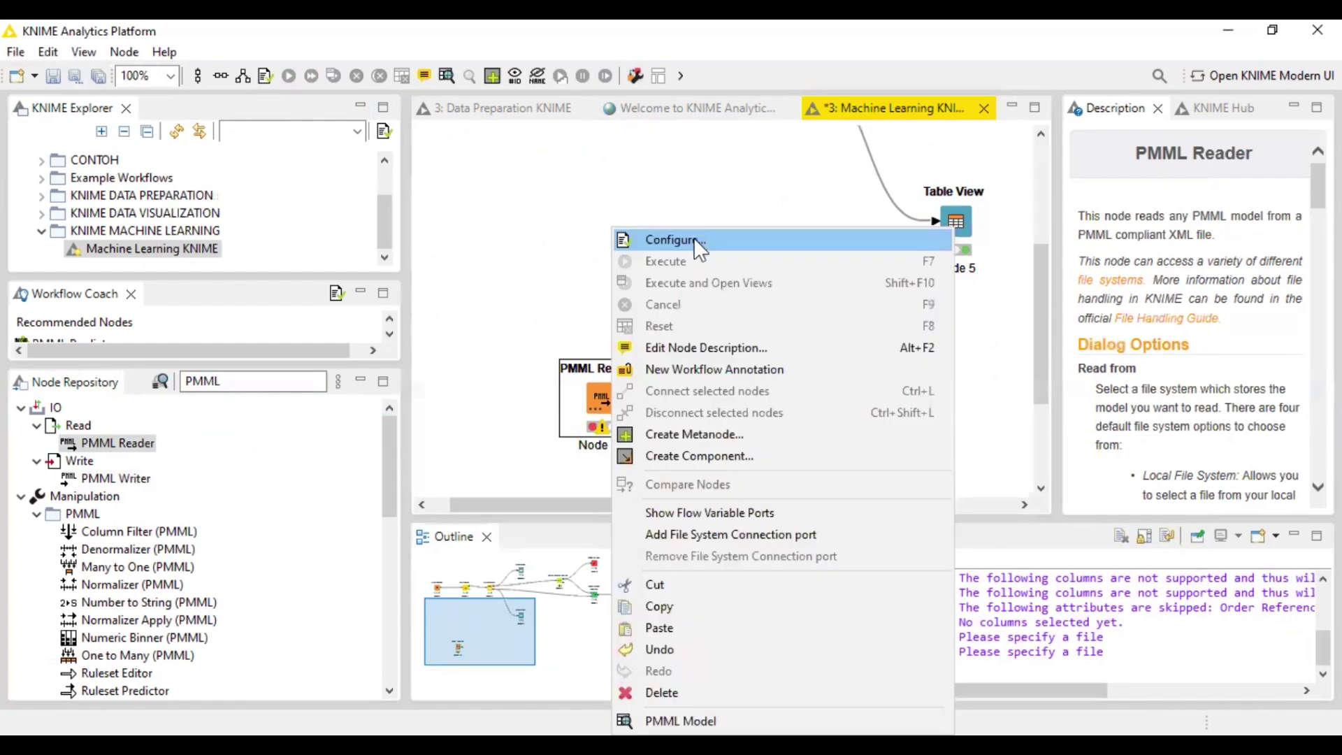
key(Return)
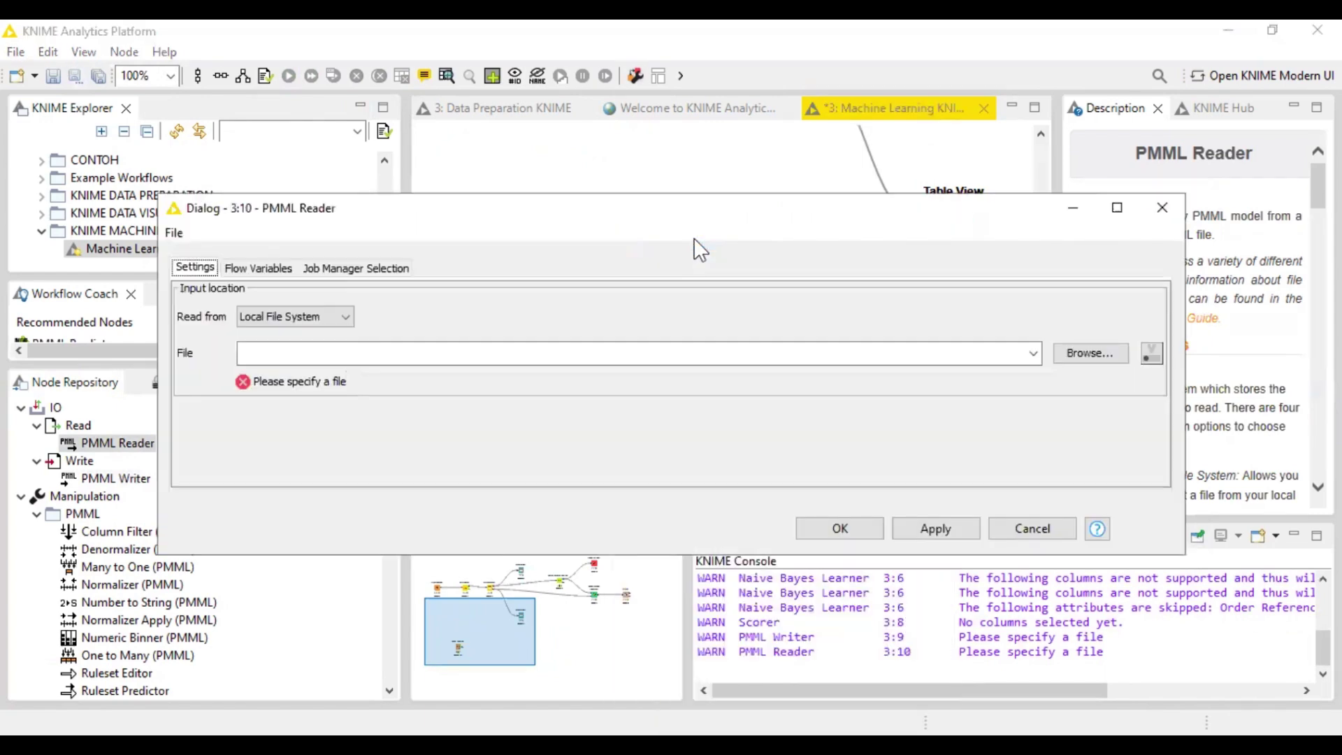
click(330, 319)
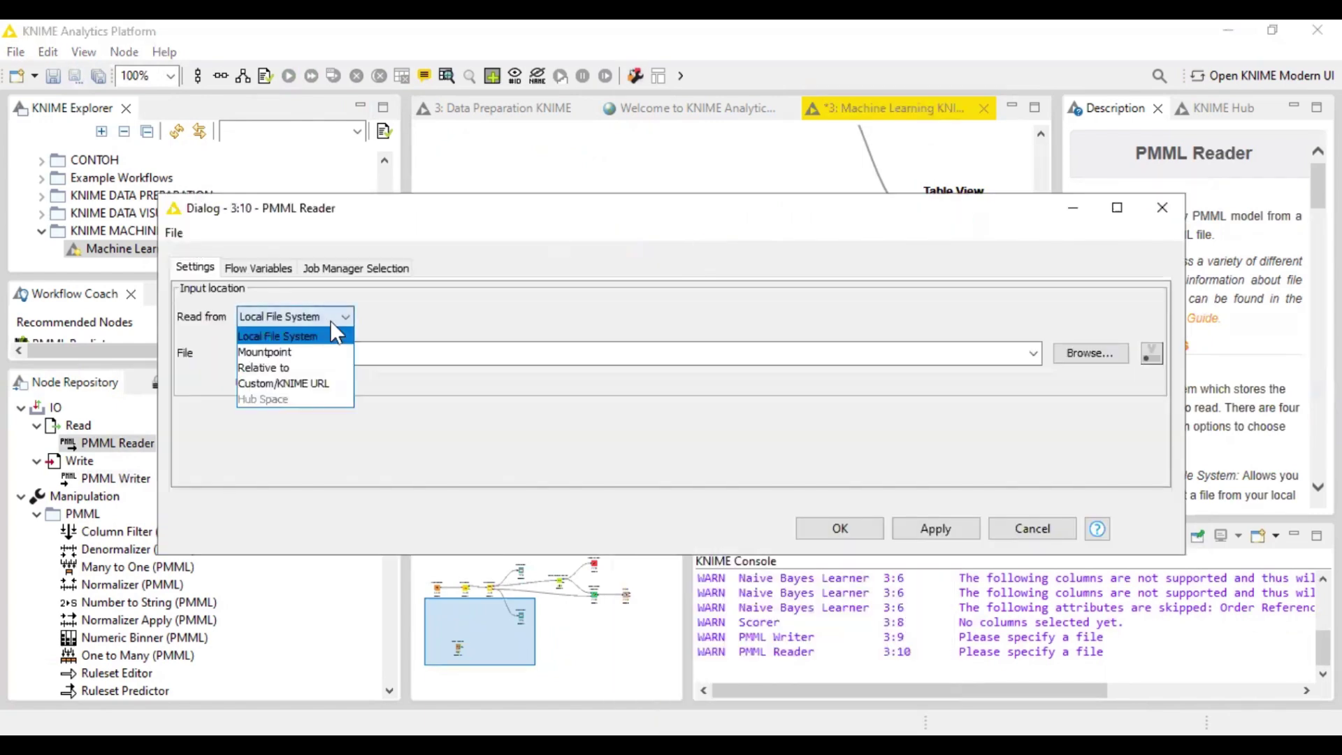
click(316, 367)
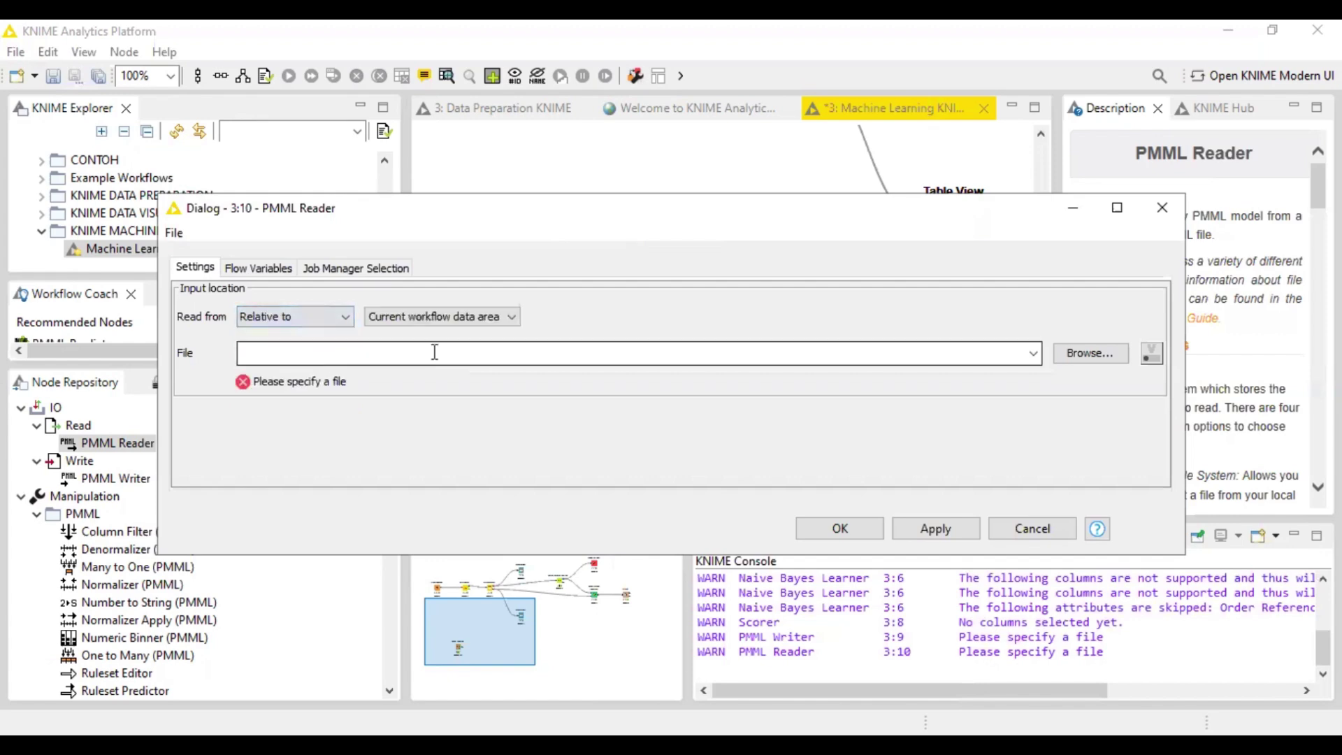
click(1084, 359)
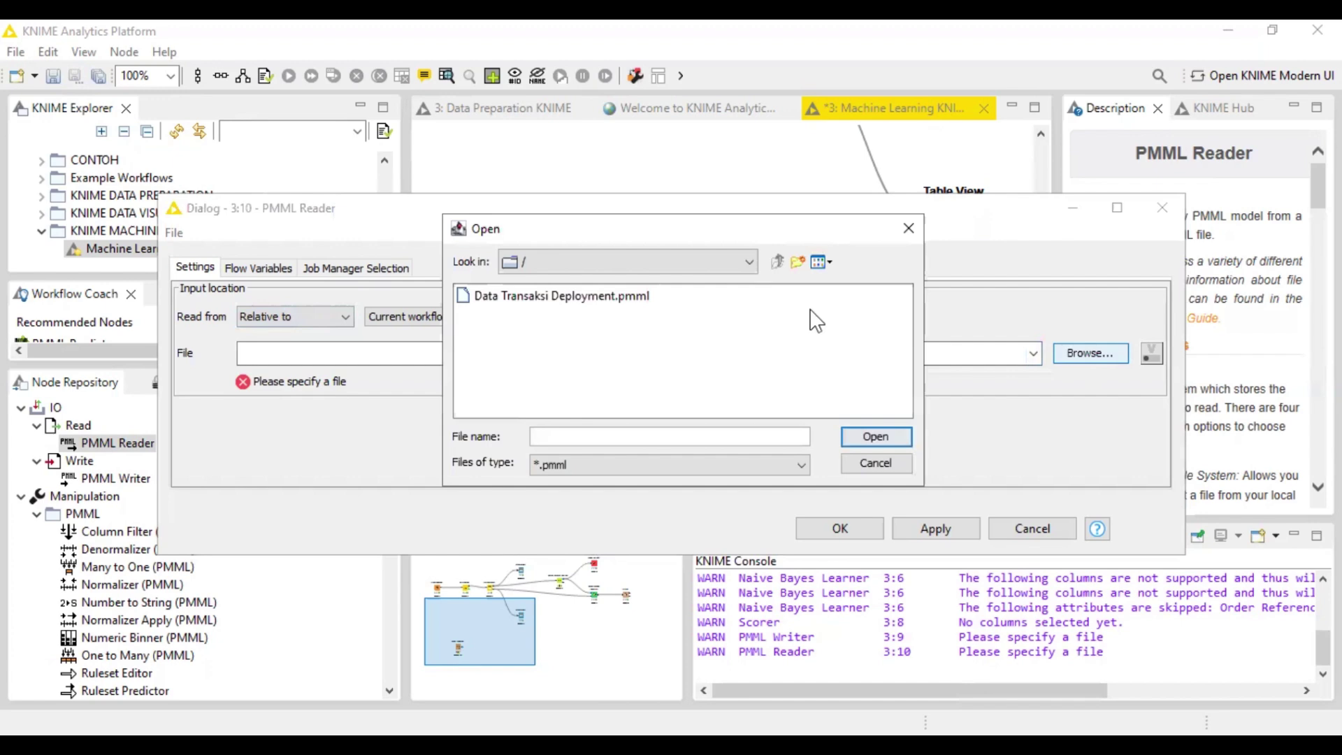
click(599, 295)
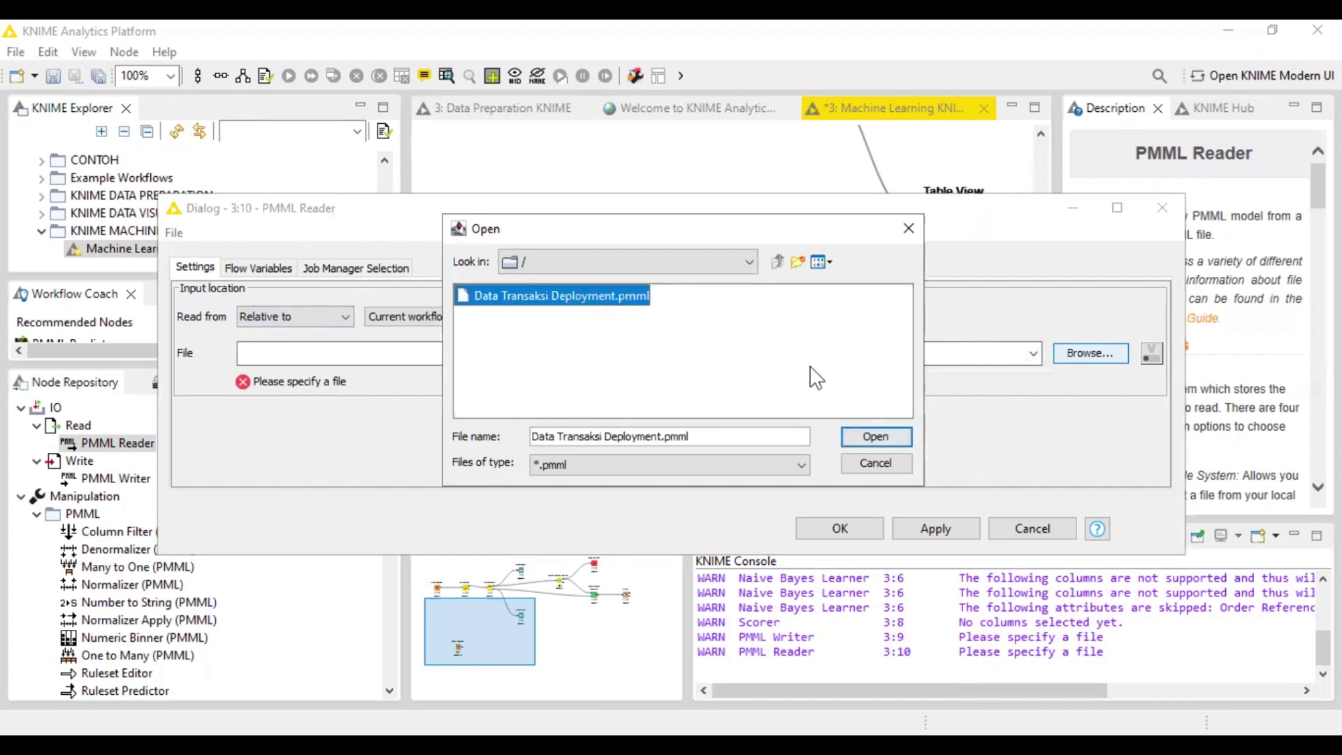
click(891, 437)
click(937, 528)
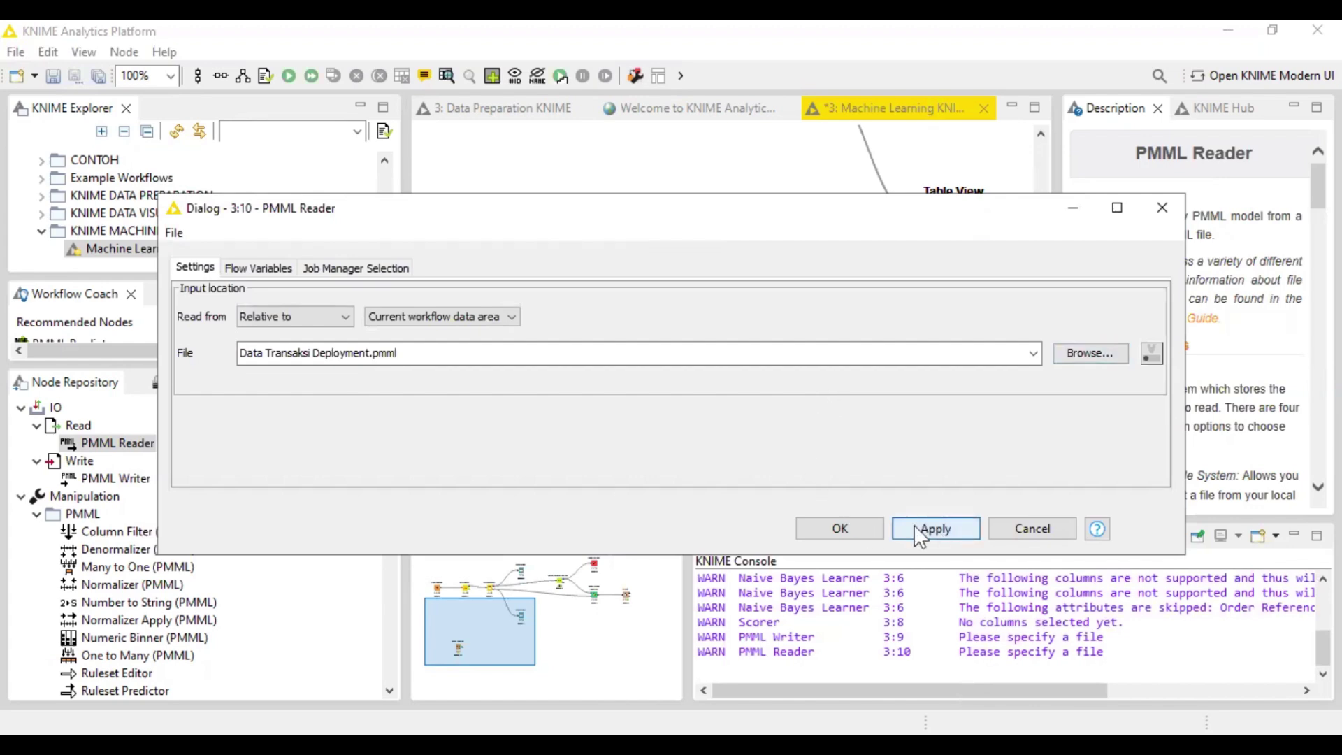
click(857, 528)
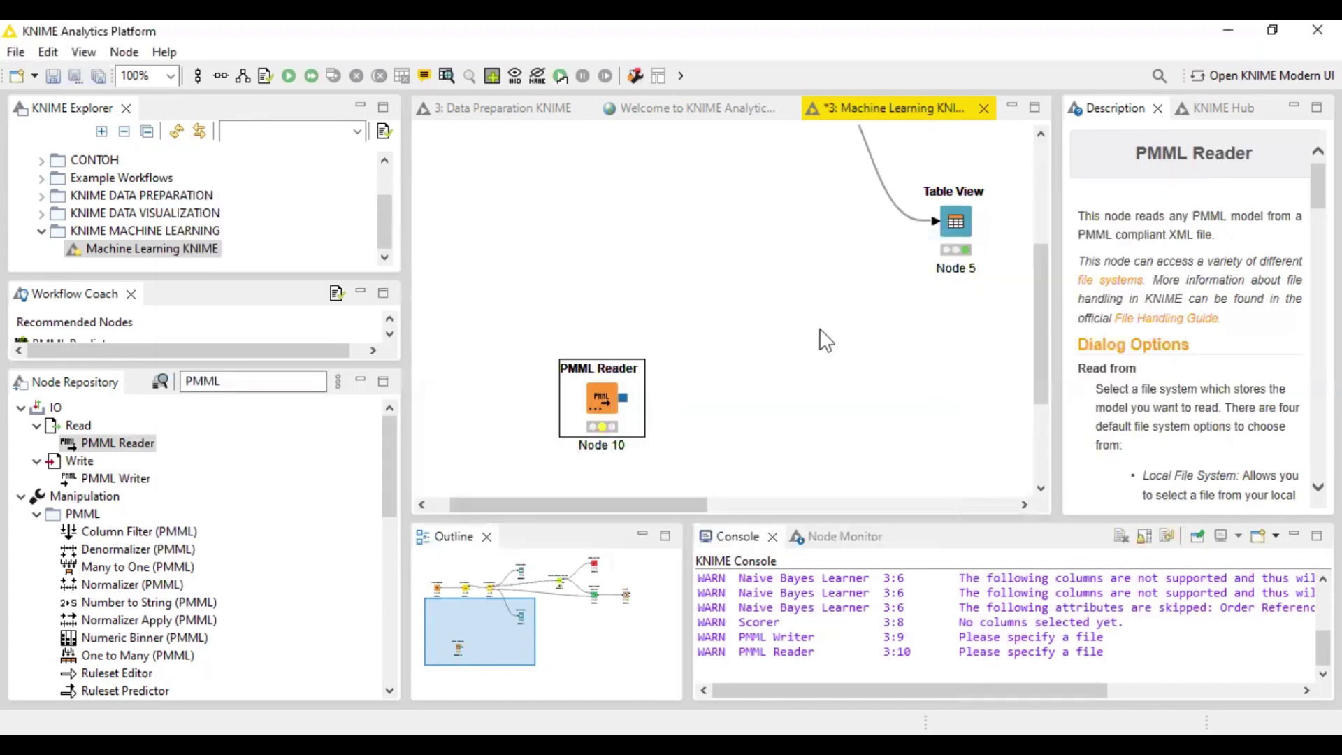
click(286, 73)
Step: Search the node repository for "ex" and add an Excel Reader node below the PMML Reader
drag(1034, 326, 1034, 405)
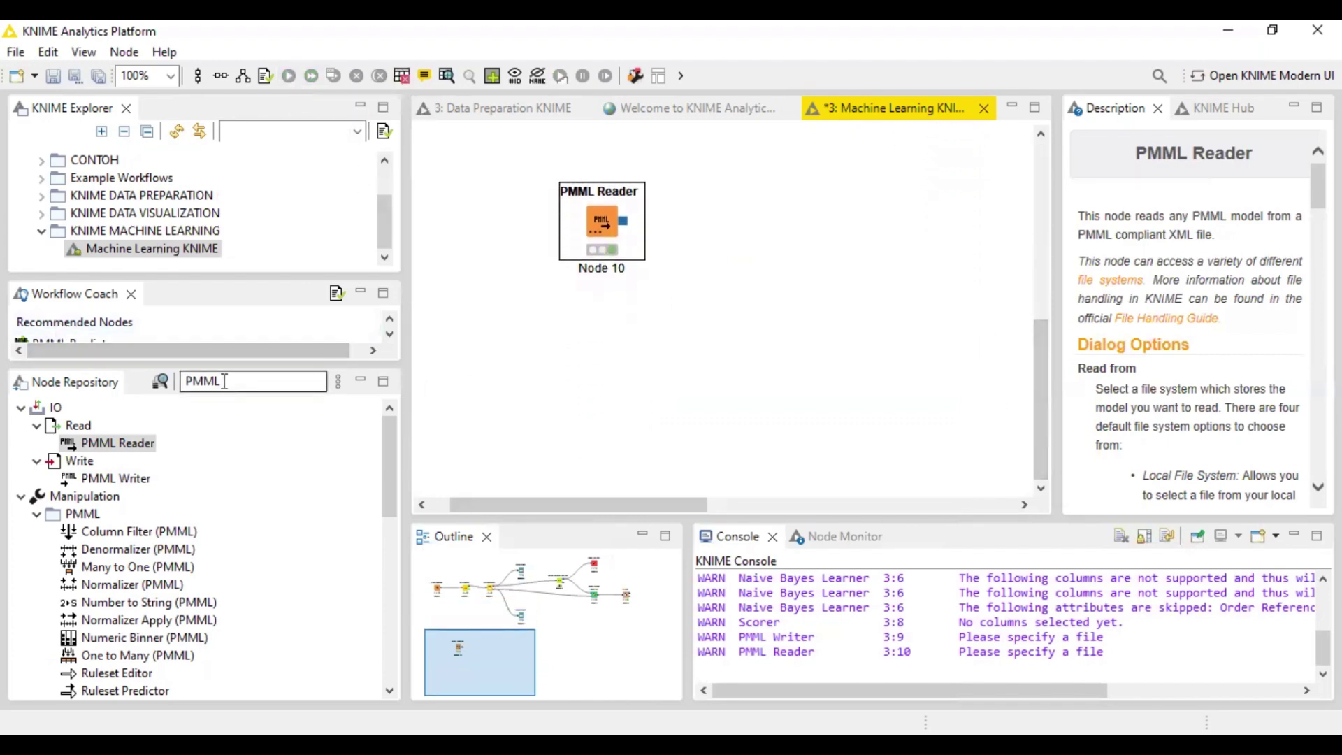
double_click(192, 382)
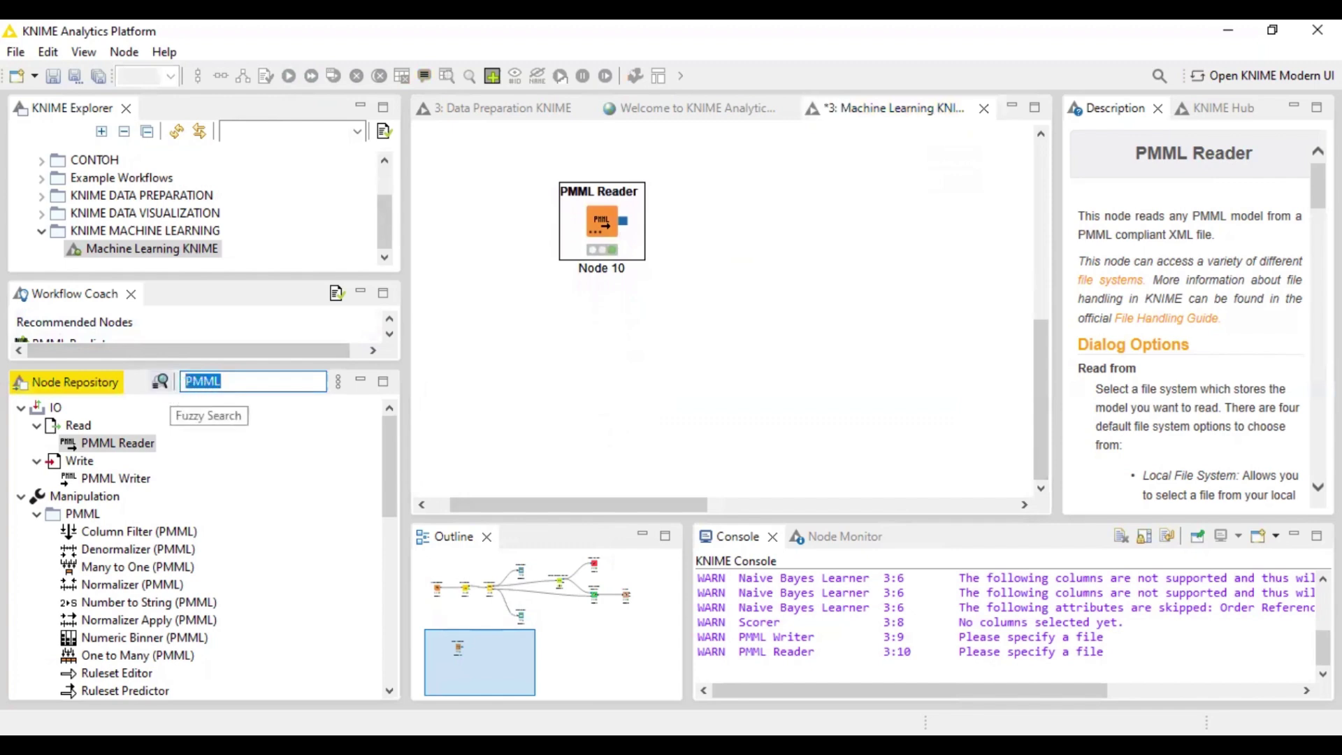
text(exel)
click(170, 383)
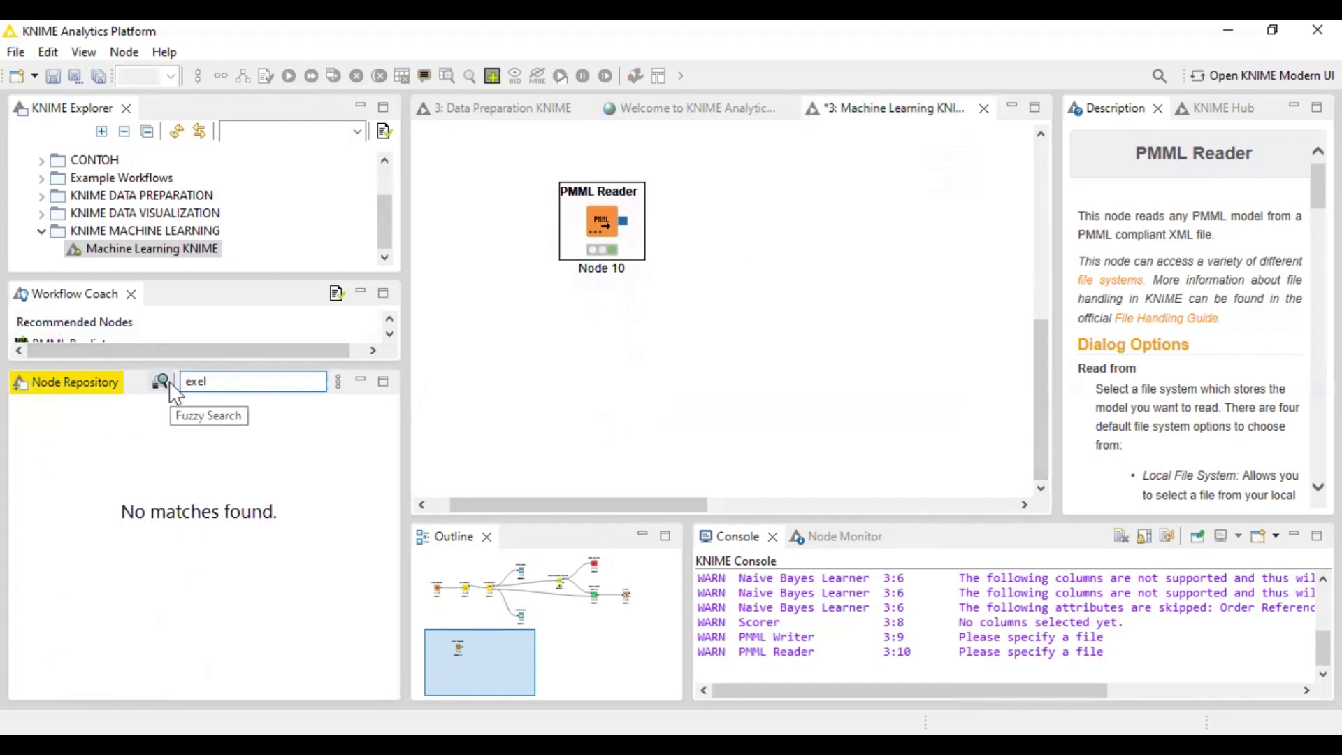
key(BackSpace)
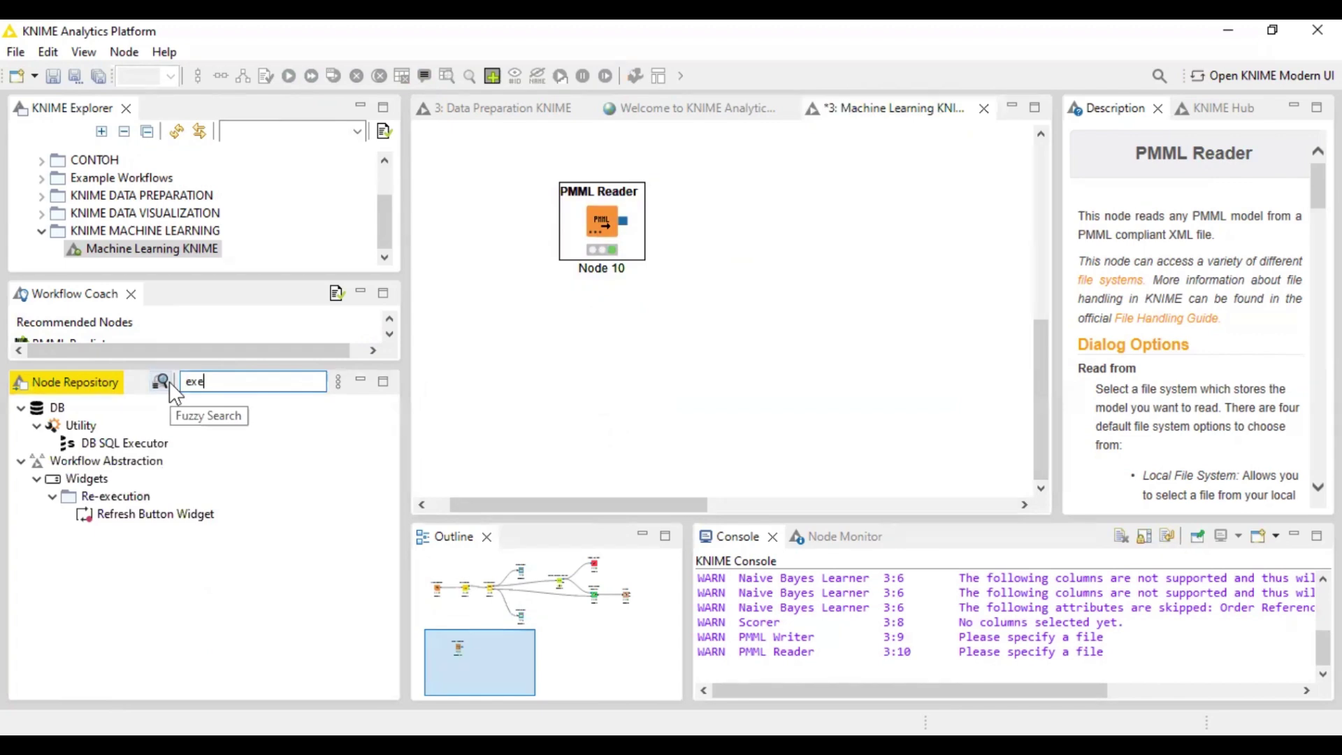
key(BackSpace)
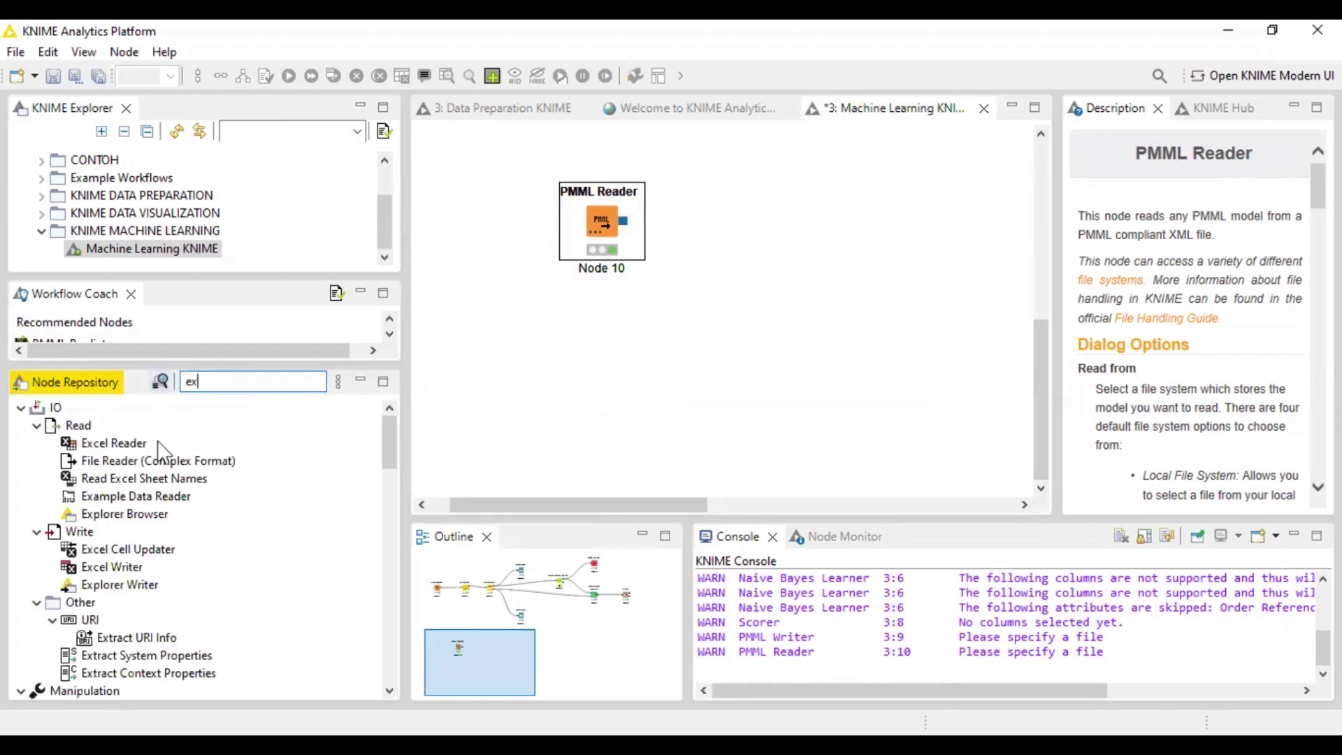
drag(116, 442, 565, 420)
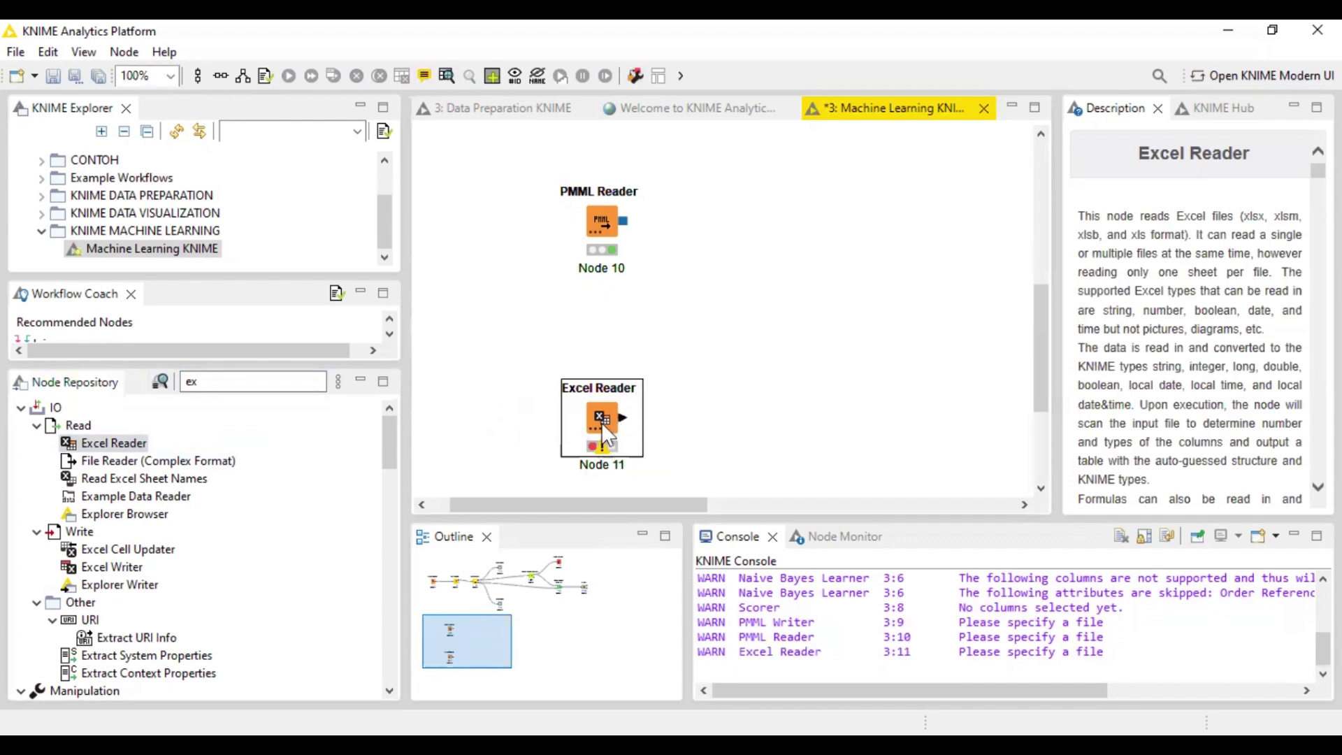
Step: Open the Excel Reader's configuration and choose "Prediksi Rentang Transaksi.xlsx" from the local Downloads folder as its input file
click(601, 422)
click(593, 424)
right_click(598, 410)
click(659, 245)
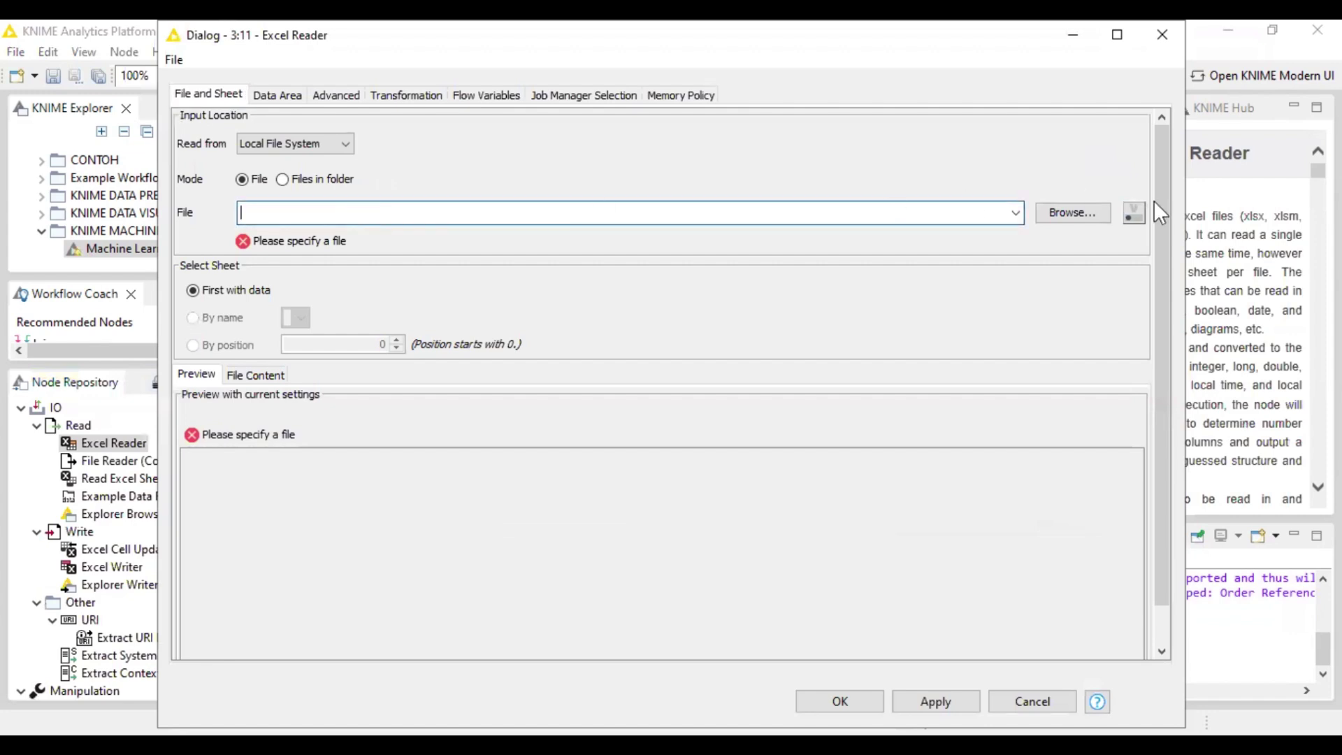
click(1087, 215)
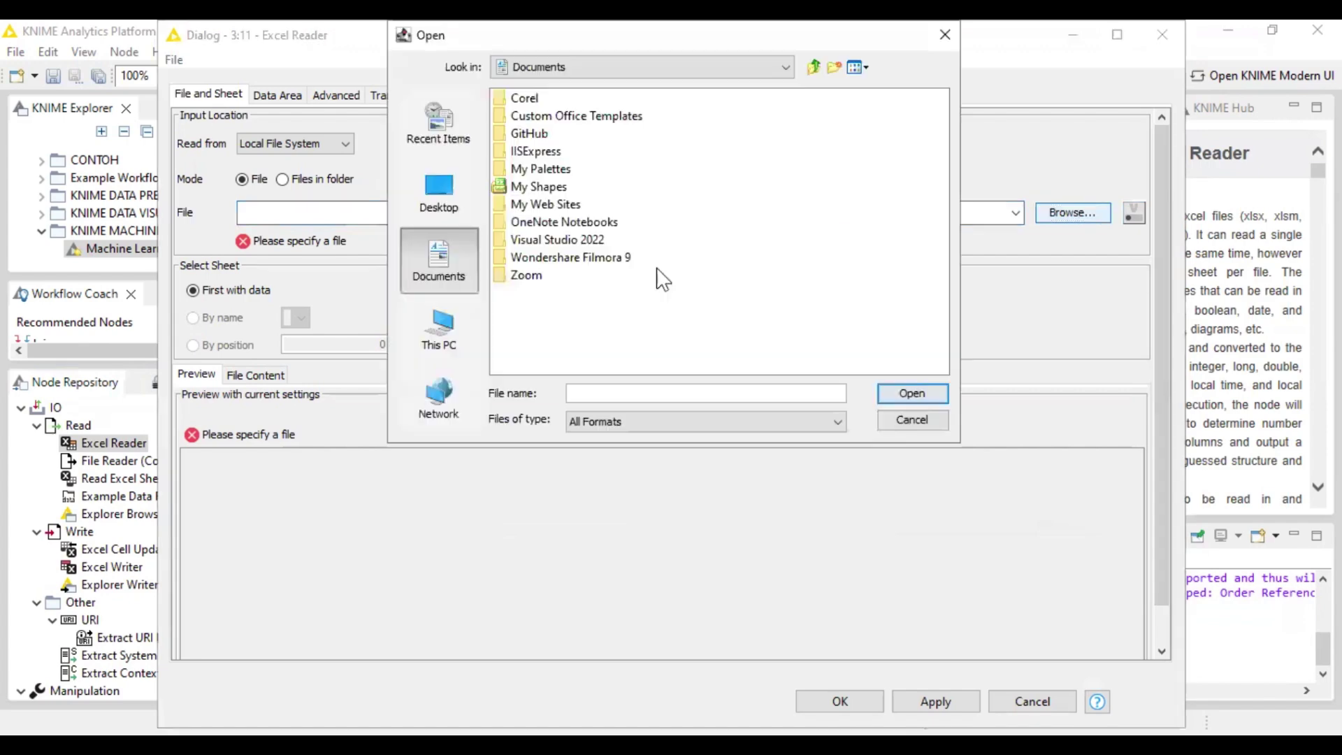
click(447, 323)
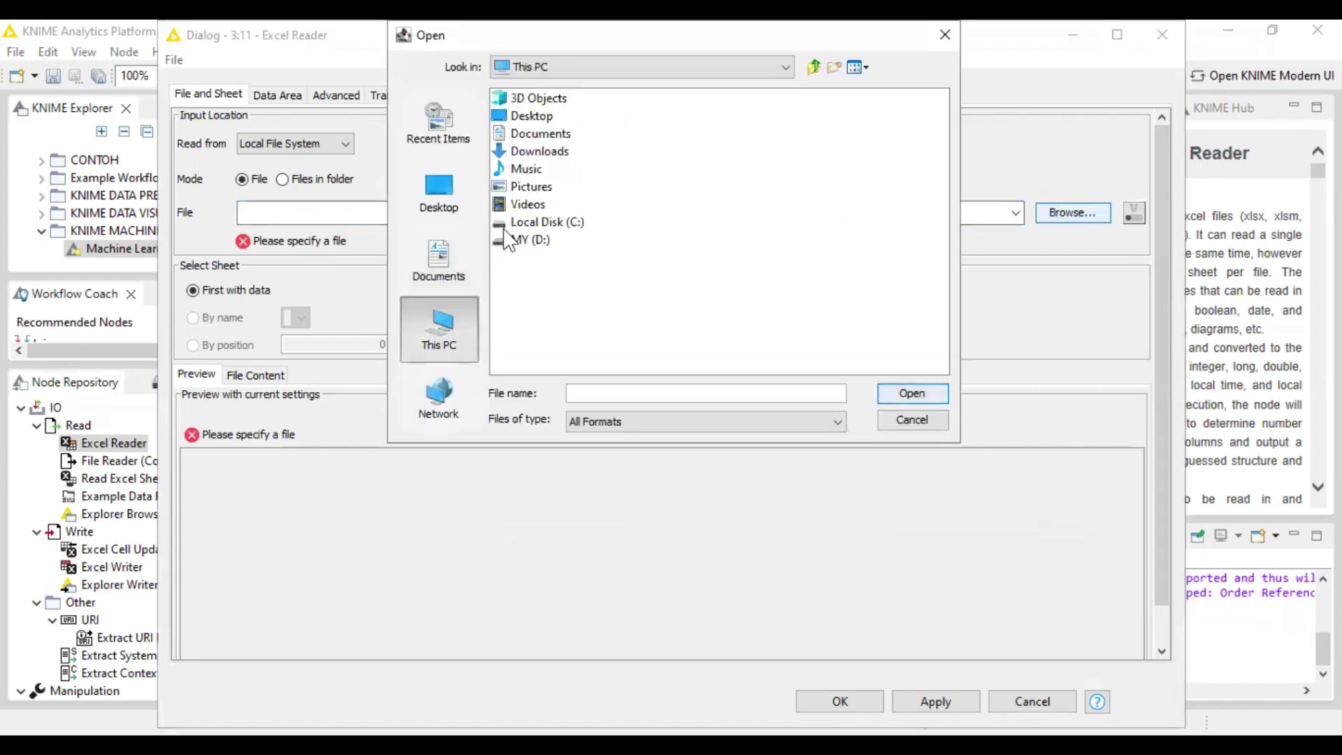
double_click(534, 150)
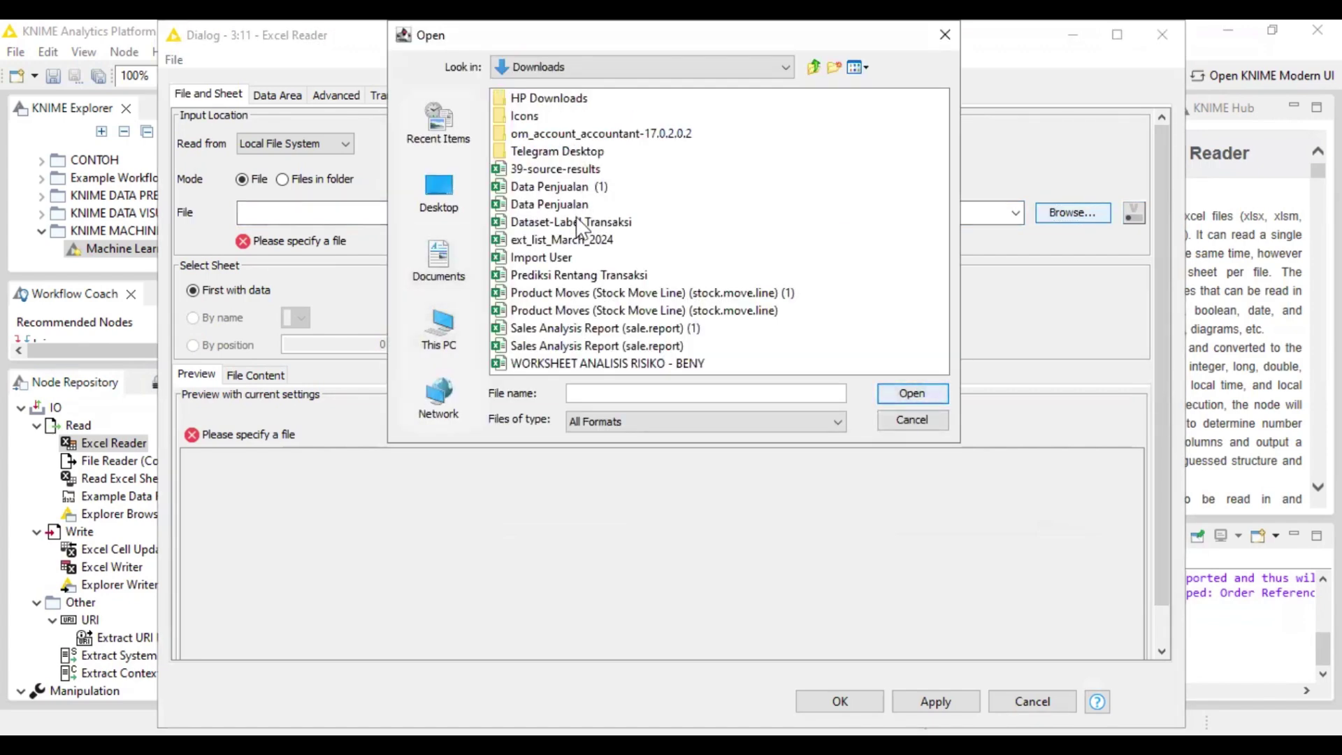
click(598, 275)
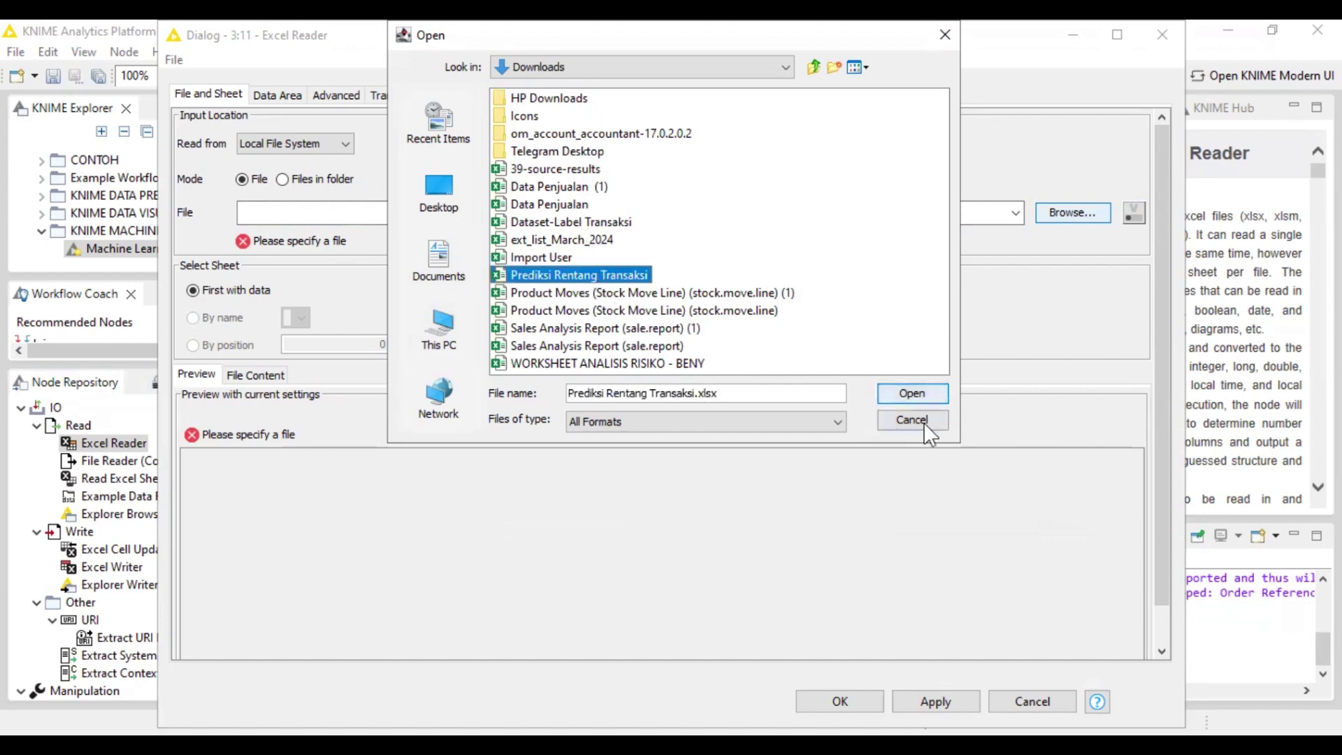
click(913, 394)
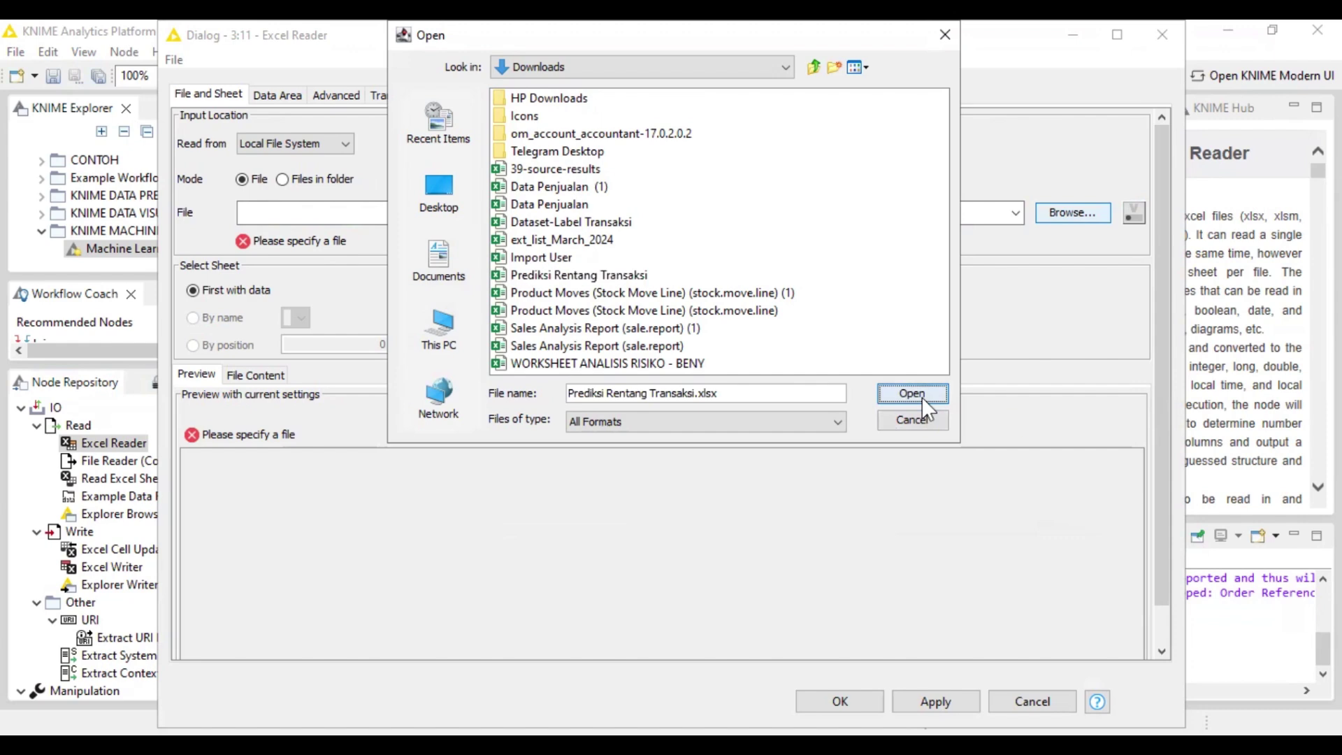
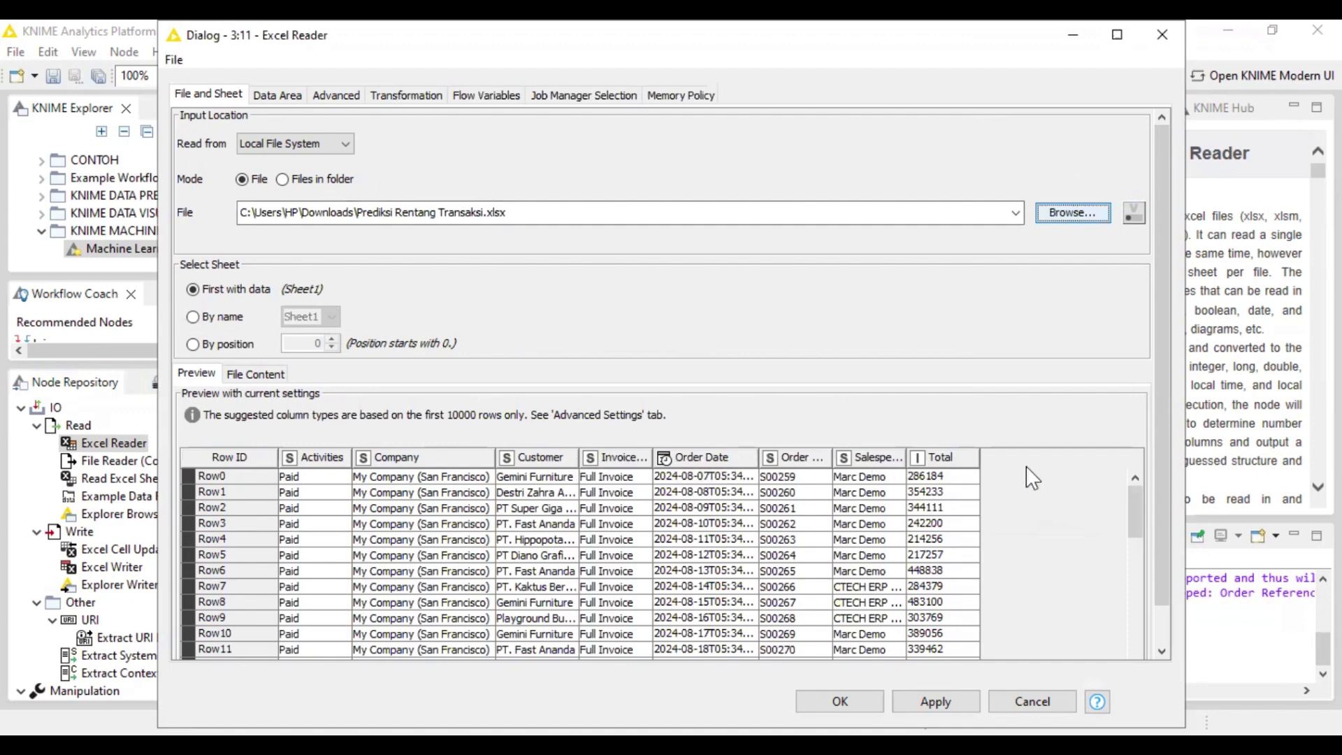
Step: Check the previewed rows, apply the Excel Reader's settings and execute the node
click(1131, 541)
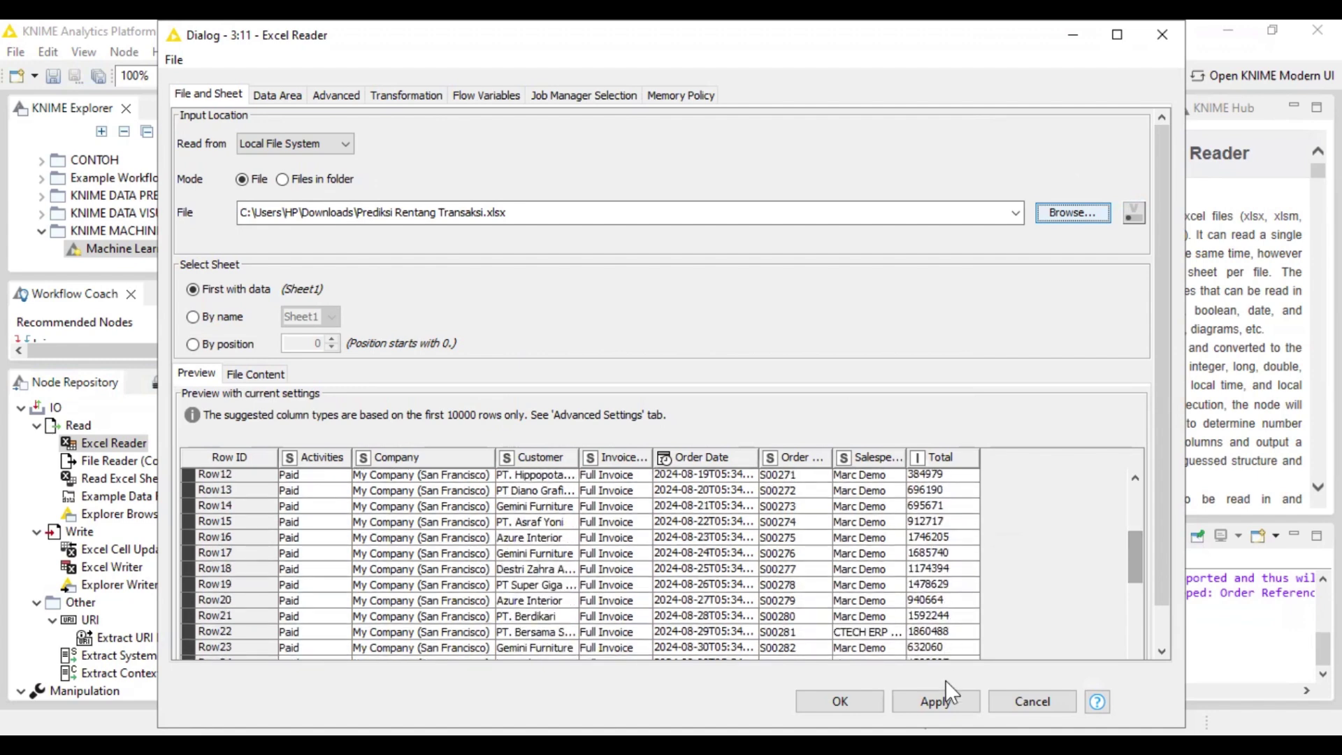
click(935, 701)
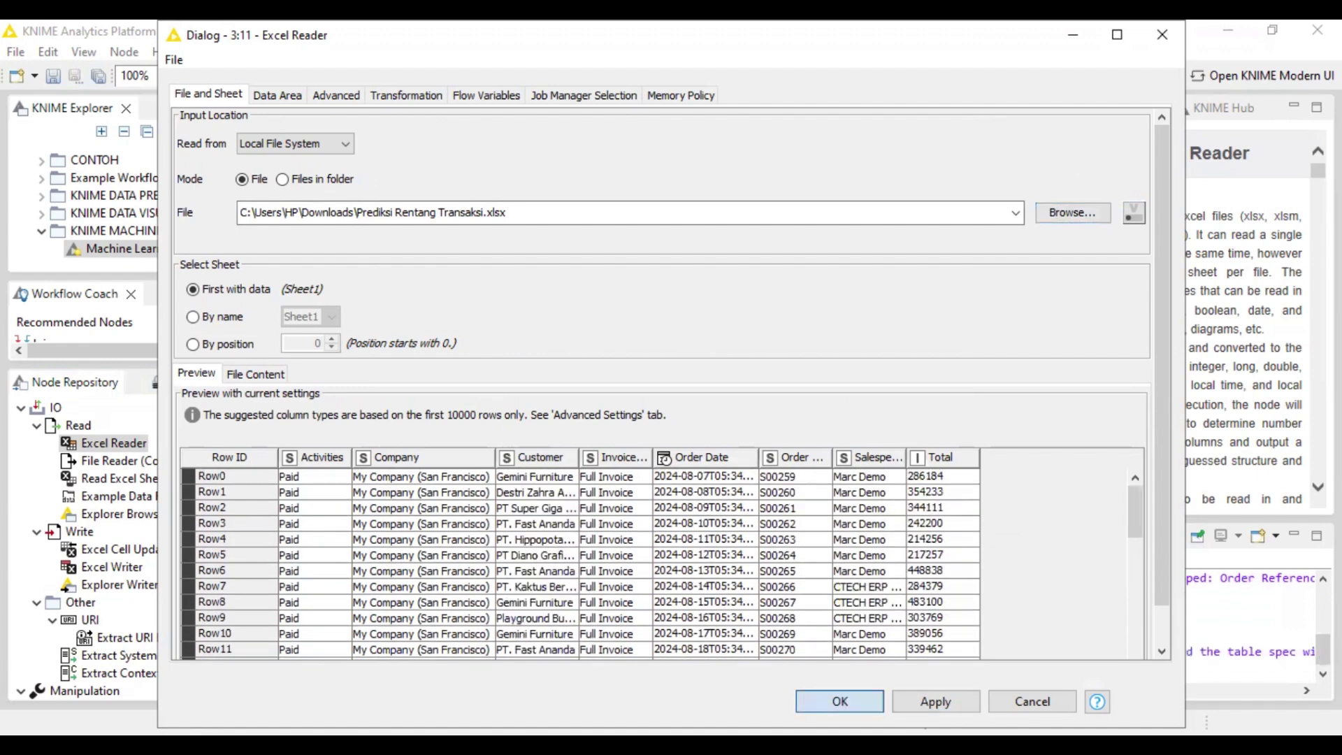
click(839, 701)
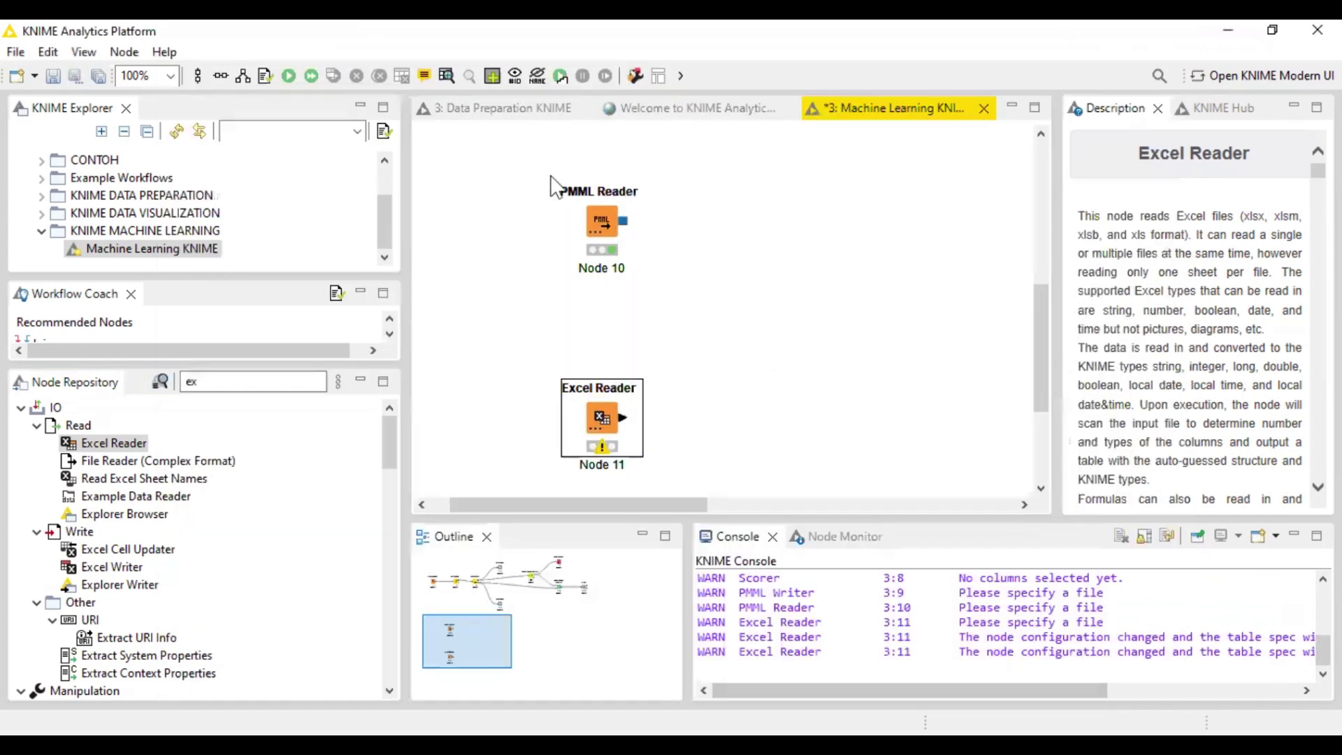
click(285, 76)
double_click(615, 425)
click(694, 423)
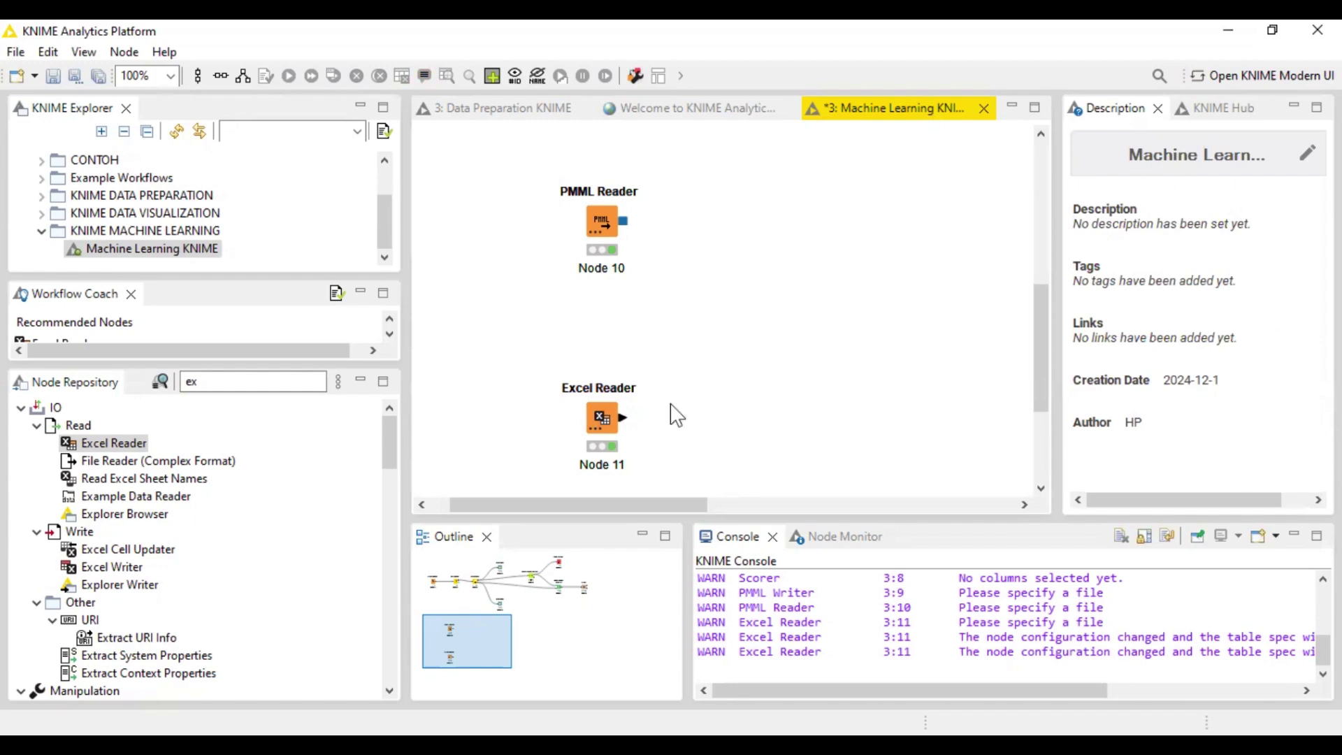
Step: Search the node repository for "nor" and add a Normalizer node to the right of the new Excel Reader
click(307, 382)
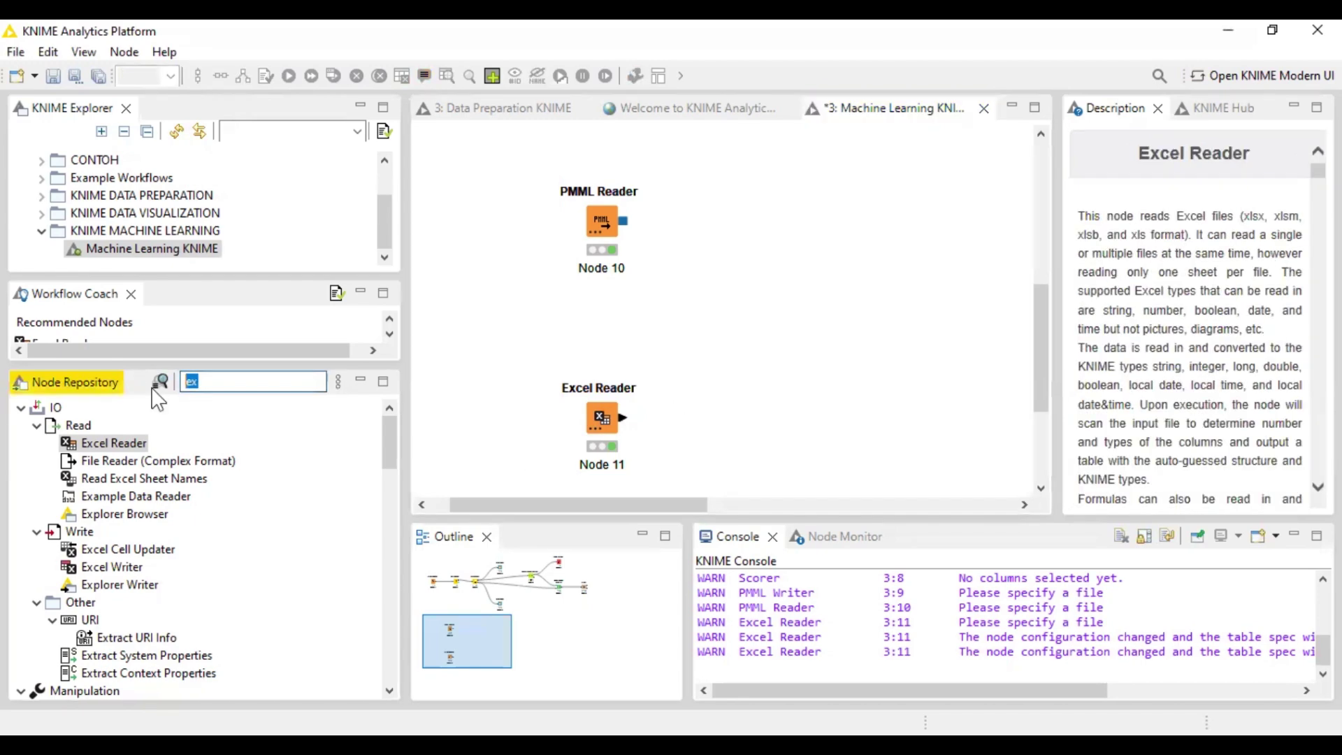
click(920, 365)
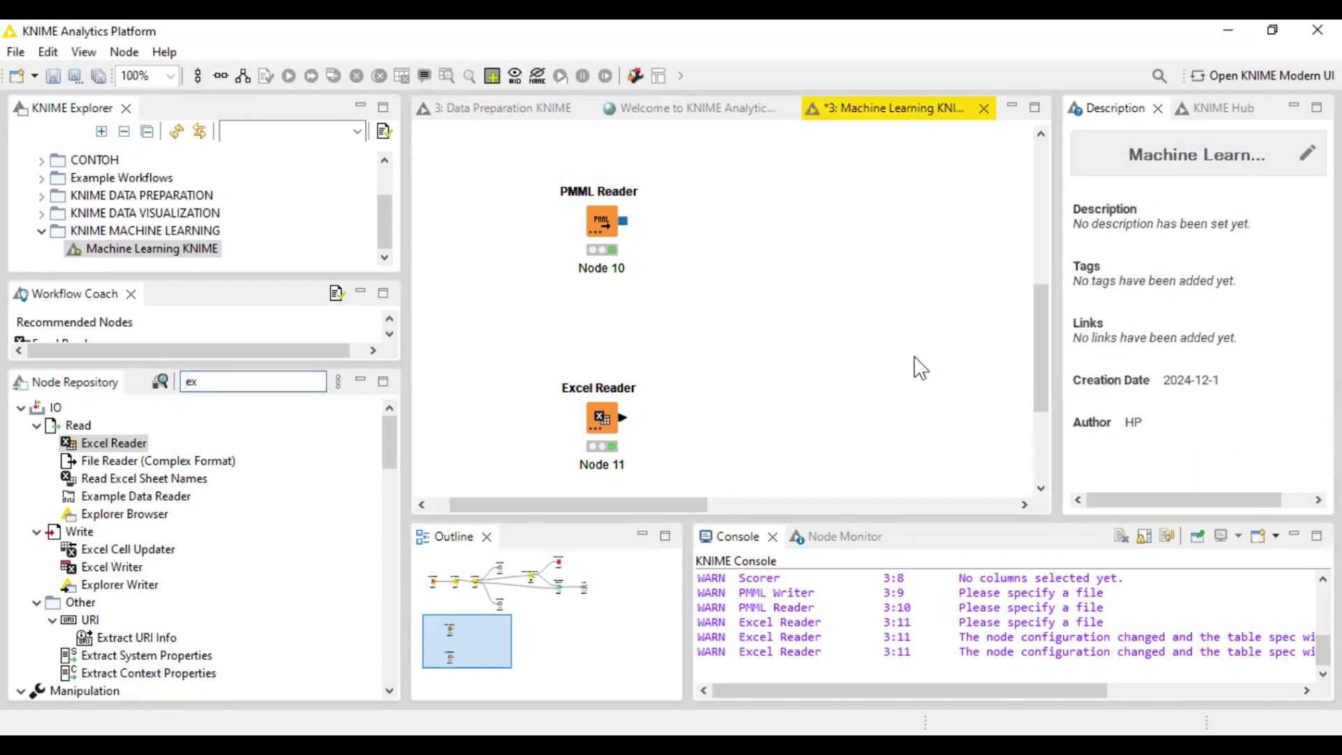
scroll(920, 366, up, 5)
scroll(920, 366, down, 5)
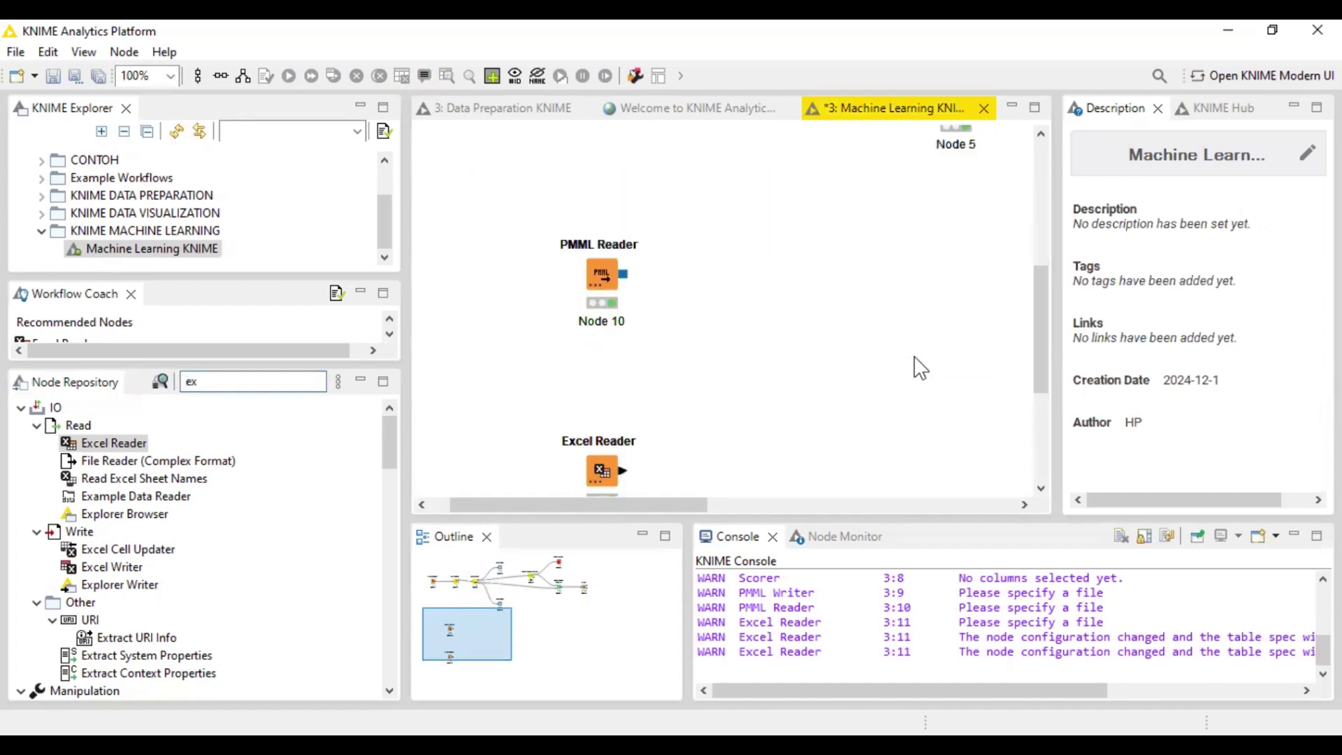
click(246, 382)
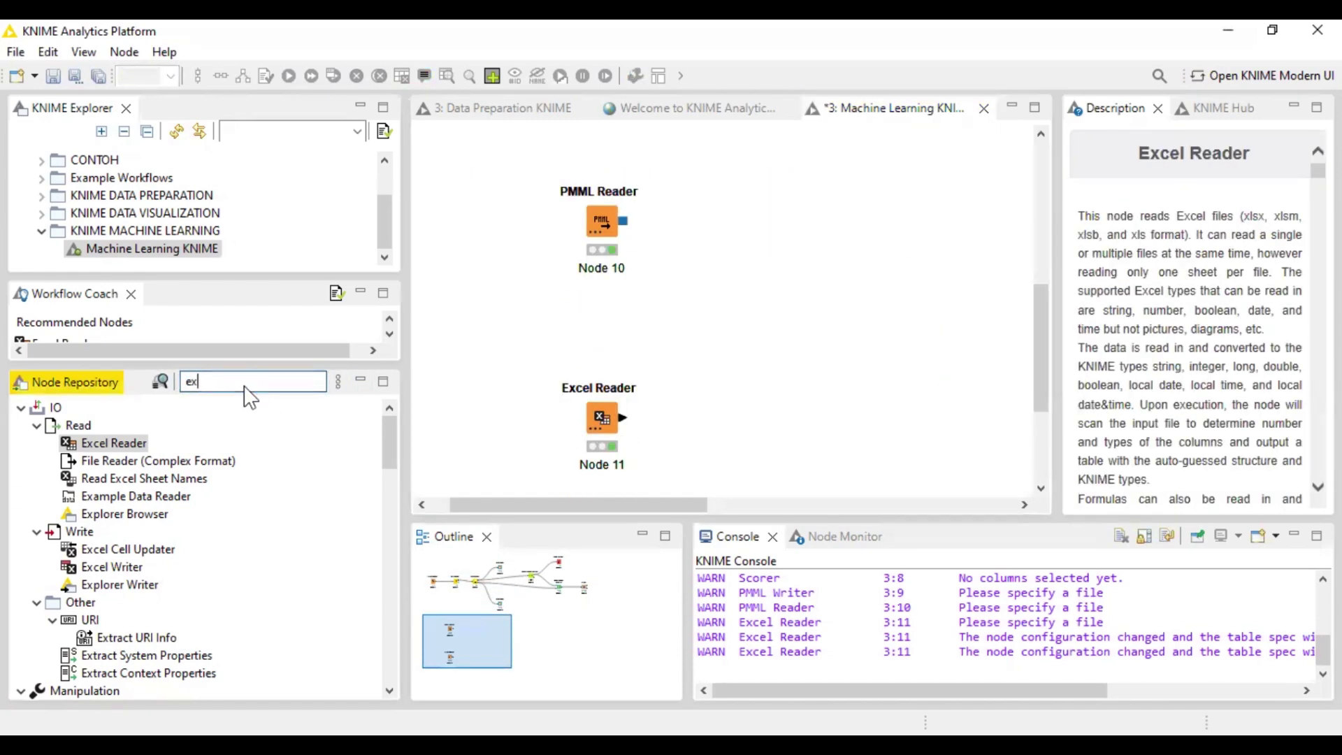
key(BackSpace)
text(nor)
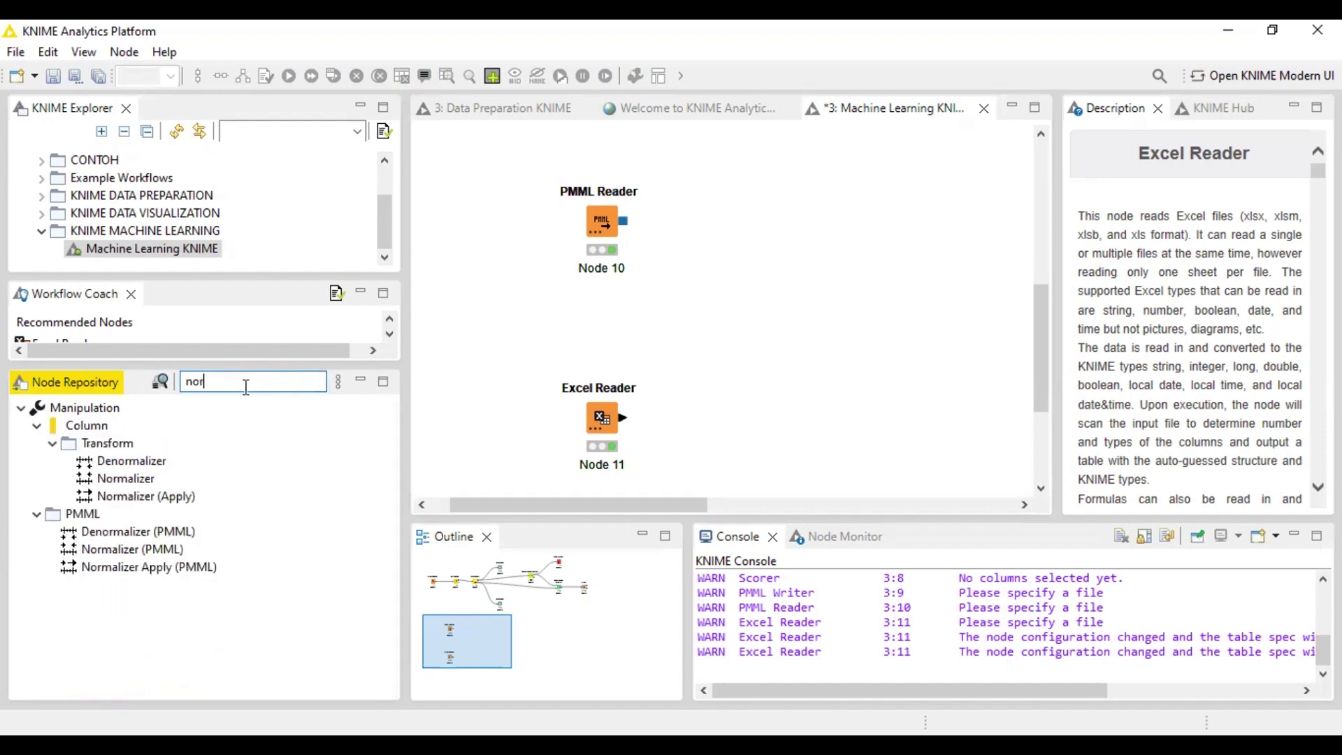
click(127, 481)
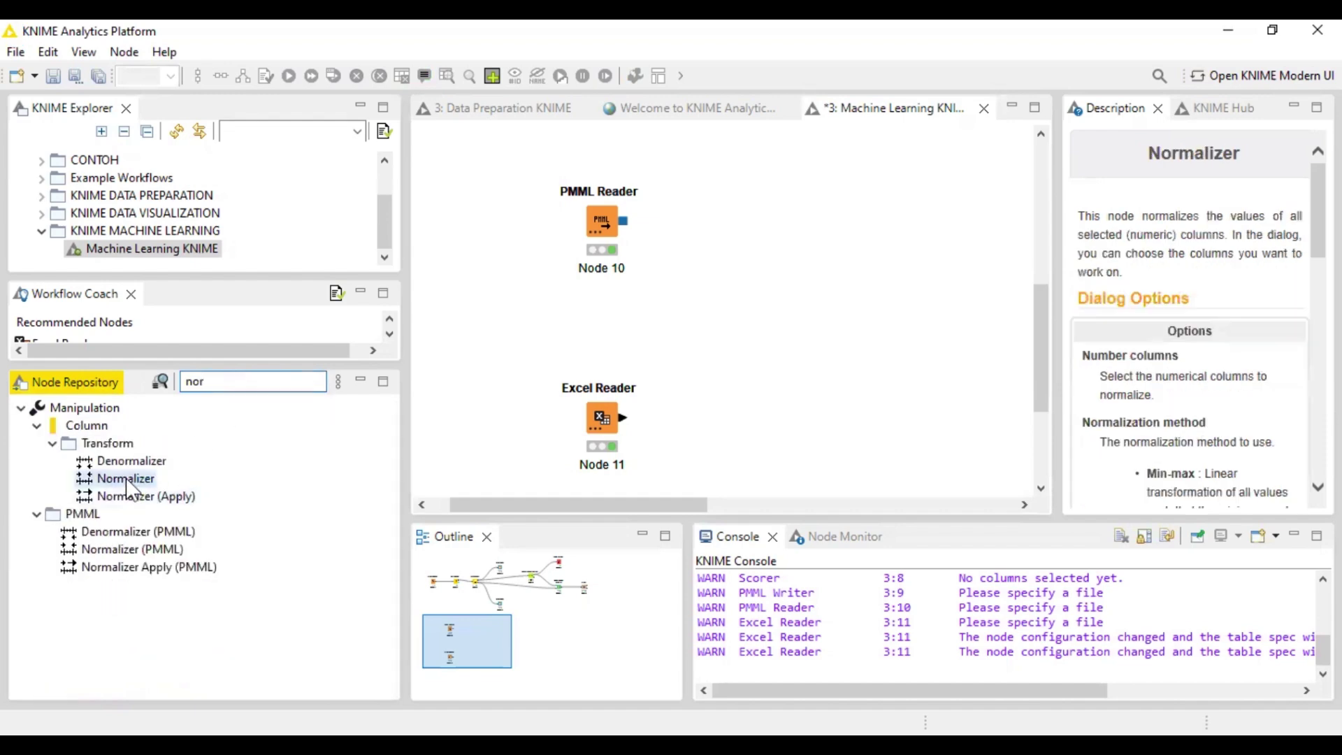
drag(128, 490, 748, 427)
drag(686, 503, 723, 503)
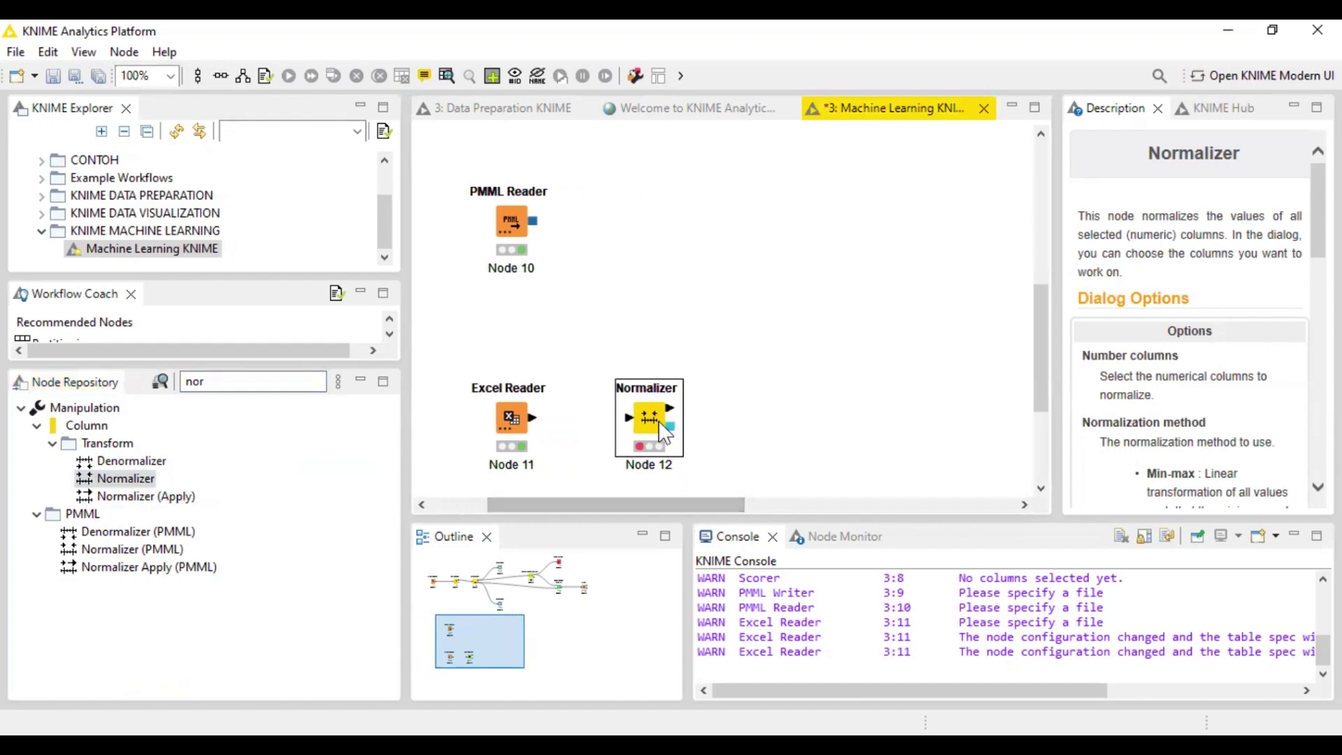
drag(661, 427, 670, 434)
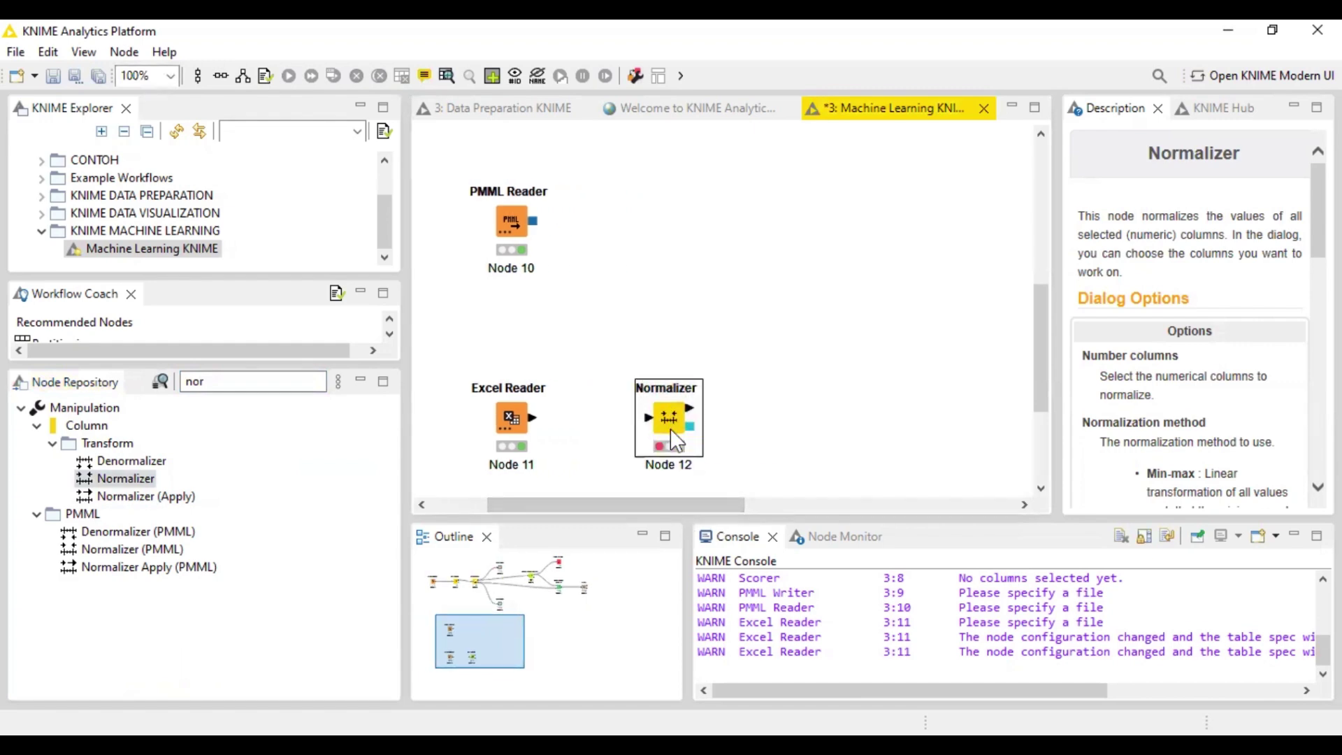
Step: Connect the Excel Reader to the new Normalizer and execute it with Total normalized by min-max from 0 to 1
click(517, 425)
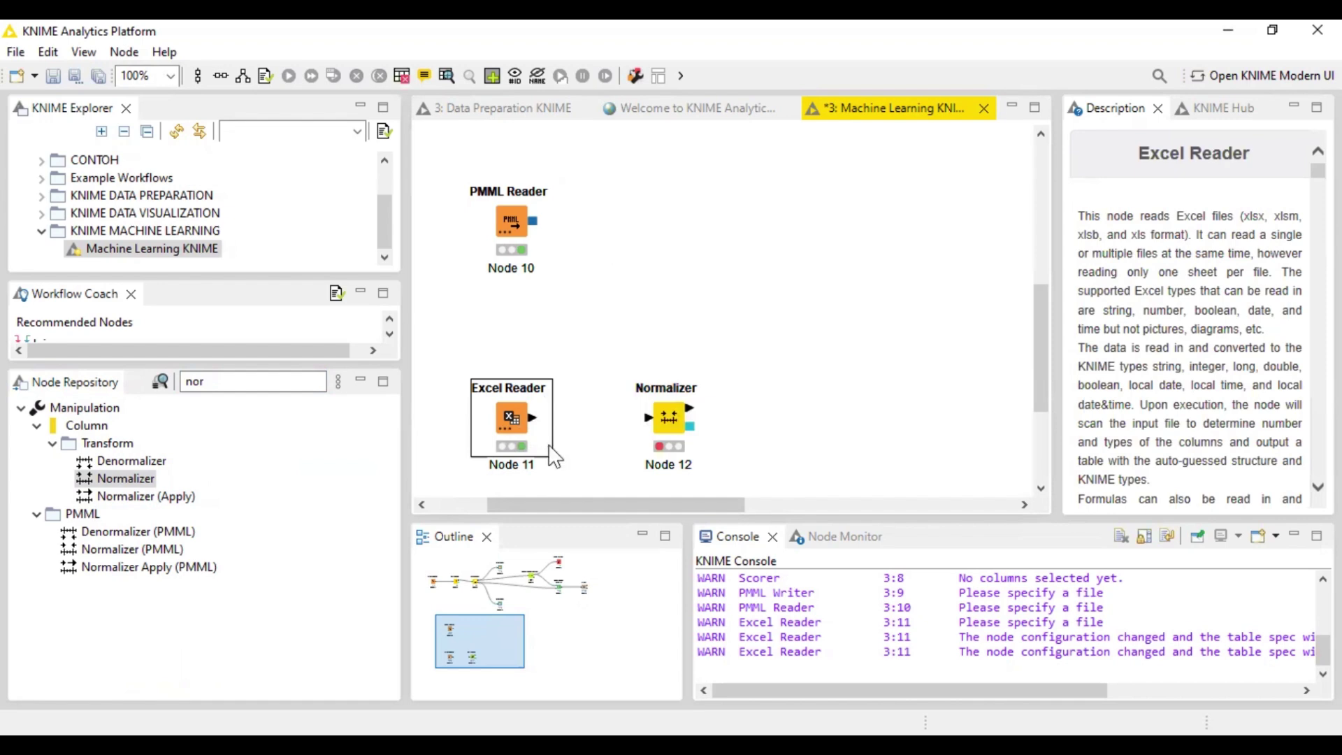
drag(533, 420, 657, 418)
right_click(679, 408)
click(708, 241)
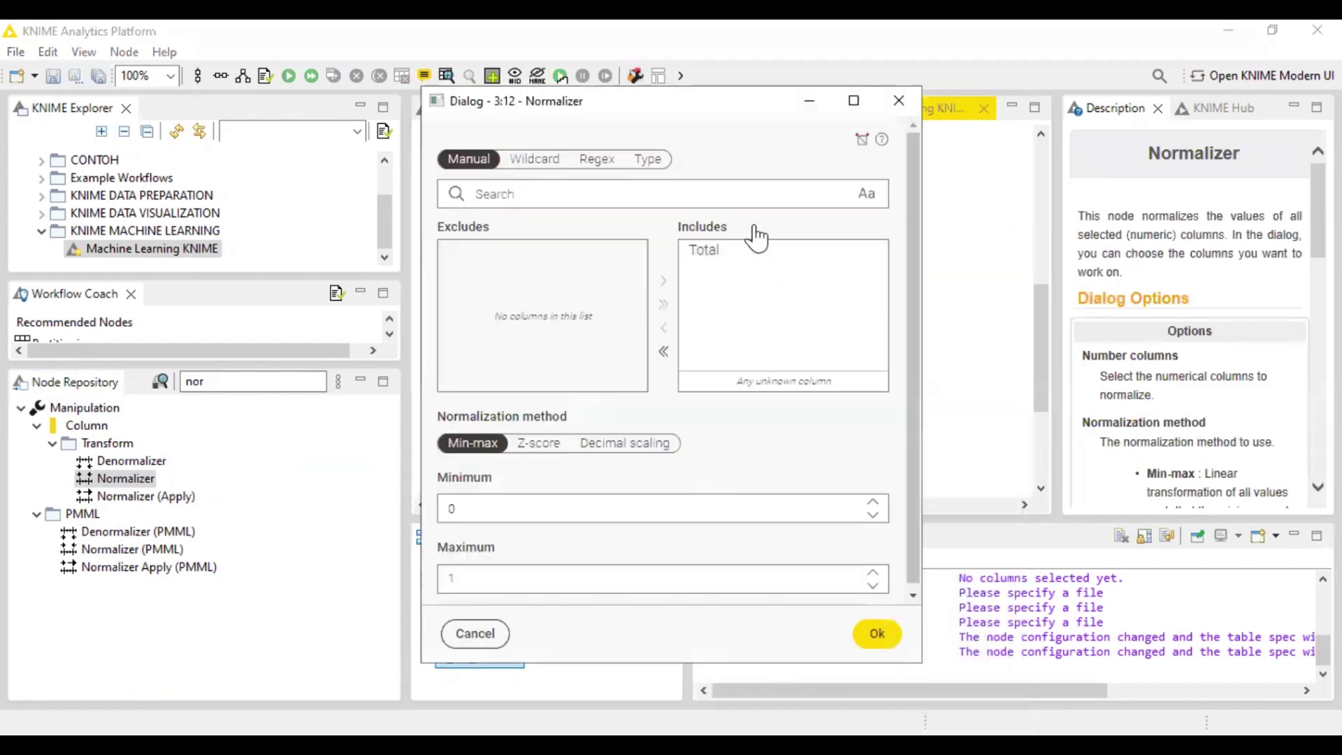
click(718, 264)
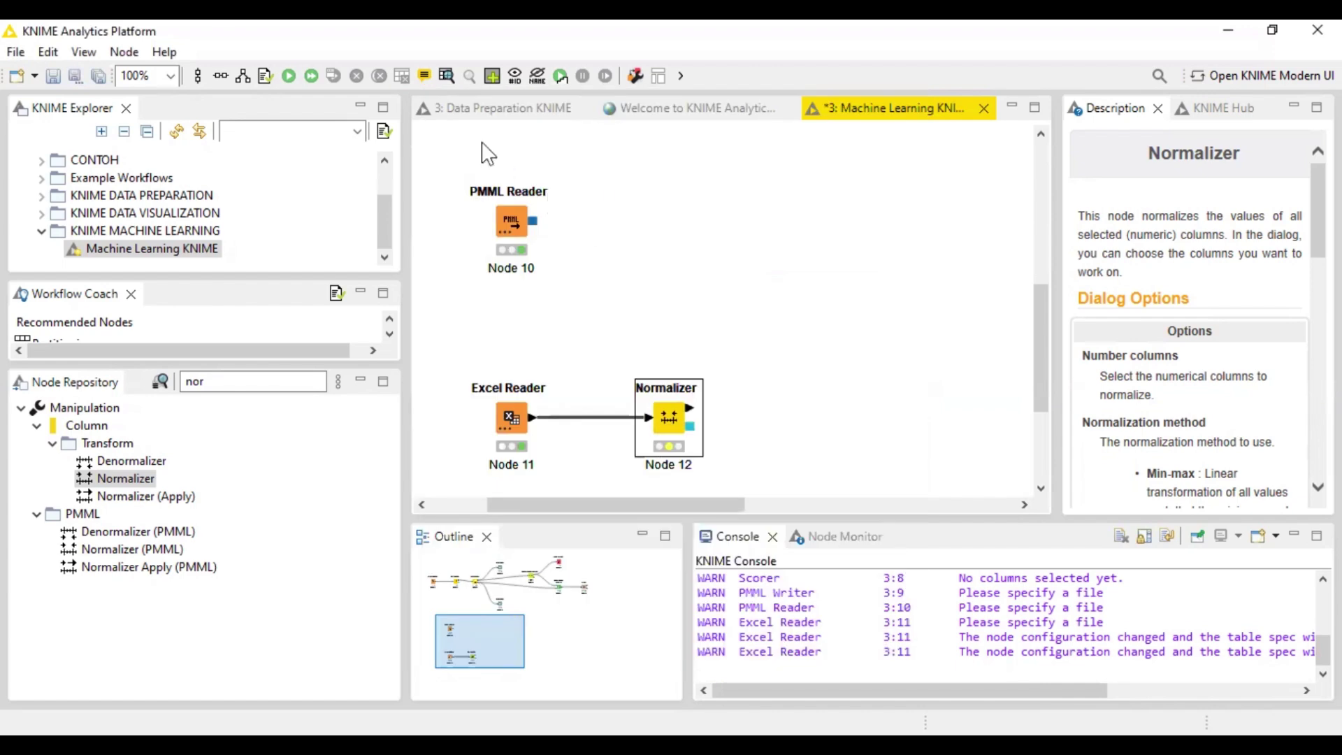
click(289, 77)
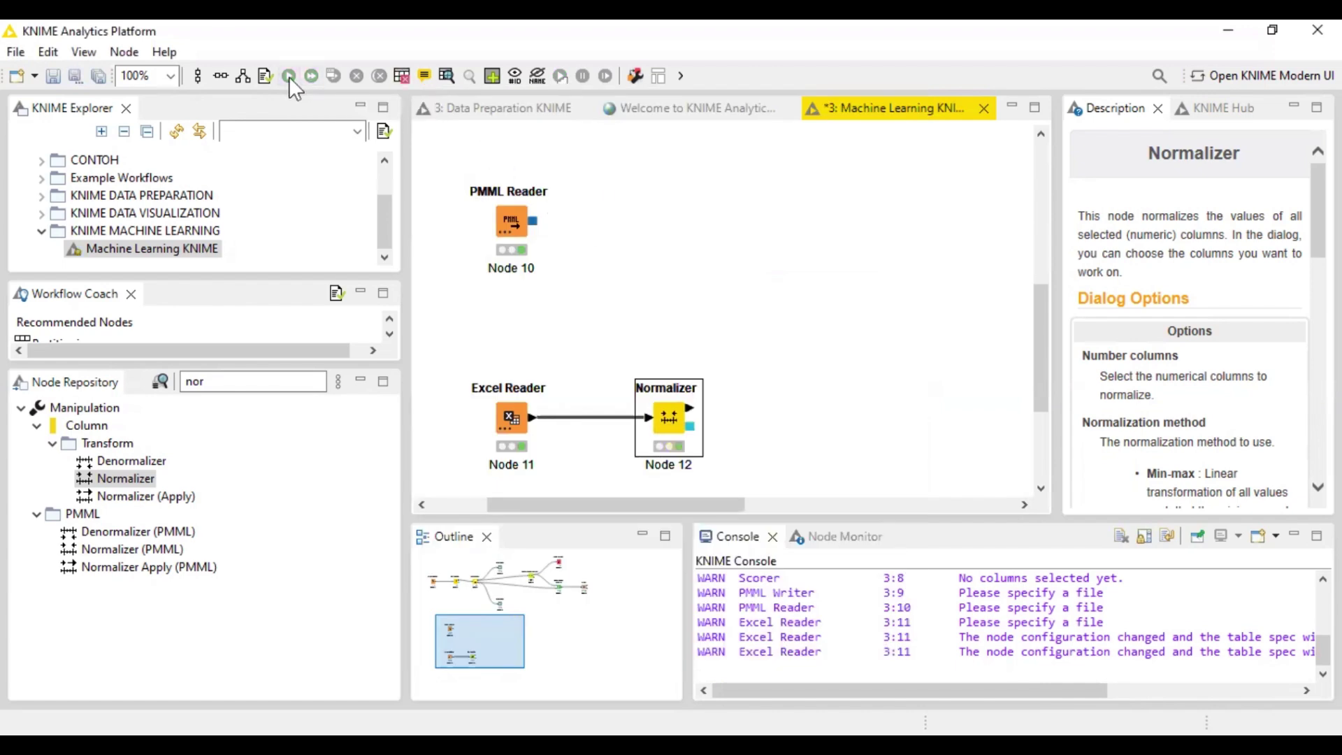
click(723, 353)
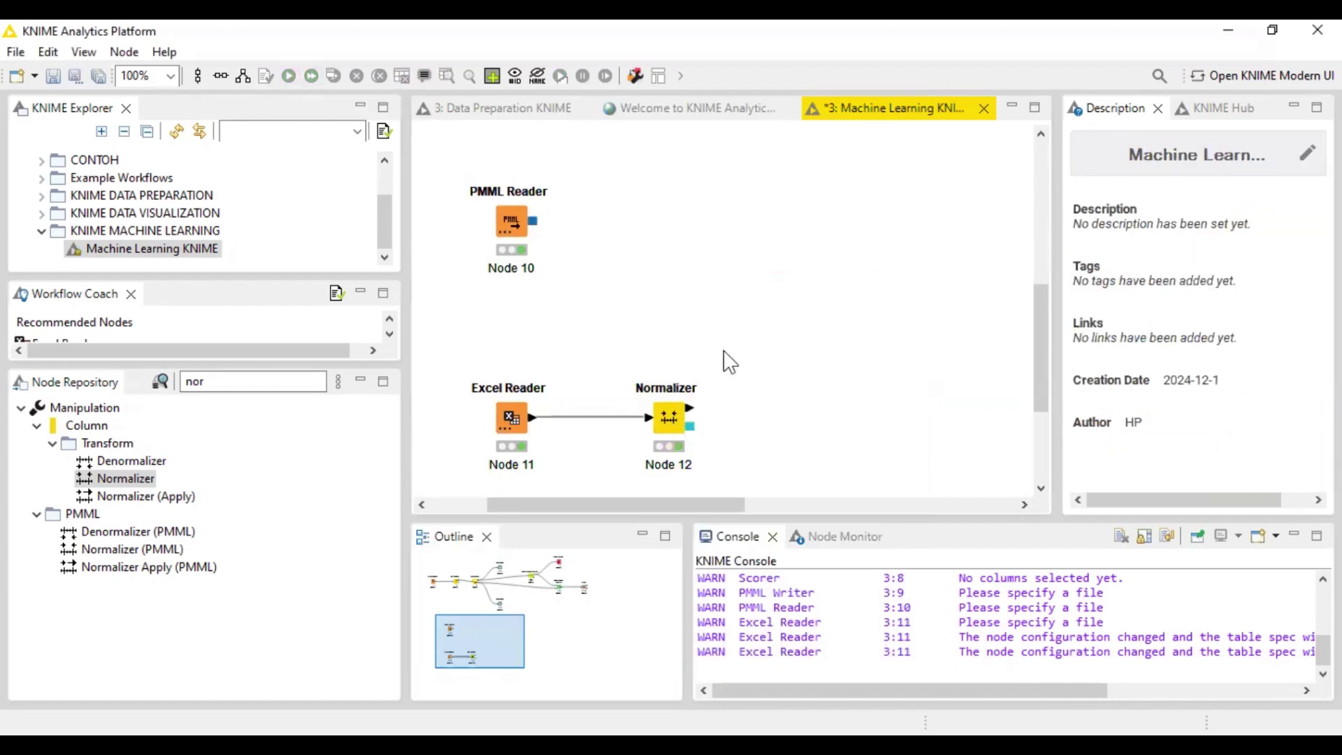
Step: Examine the existing training branch from the Normalizer and Partitioning nodes through to the Naive Bayes Predictor and Scorer
click(273, 381)
scroll(968, 354, up, 3)
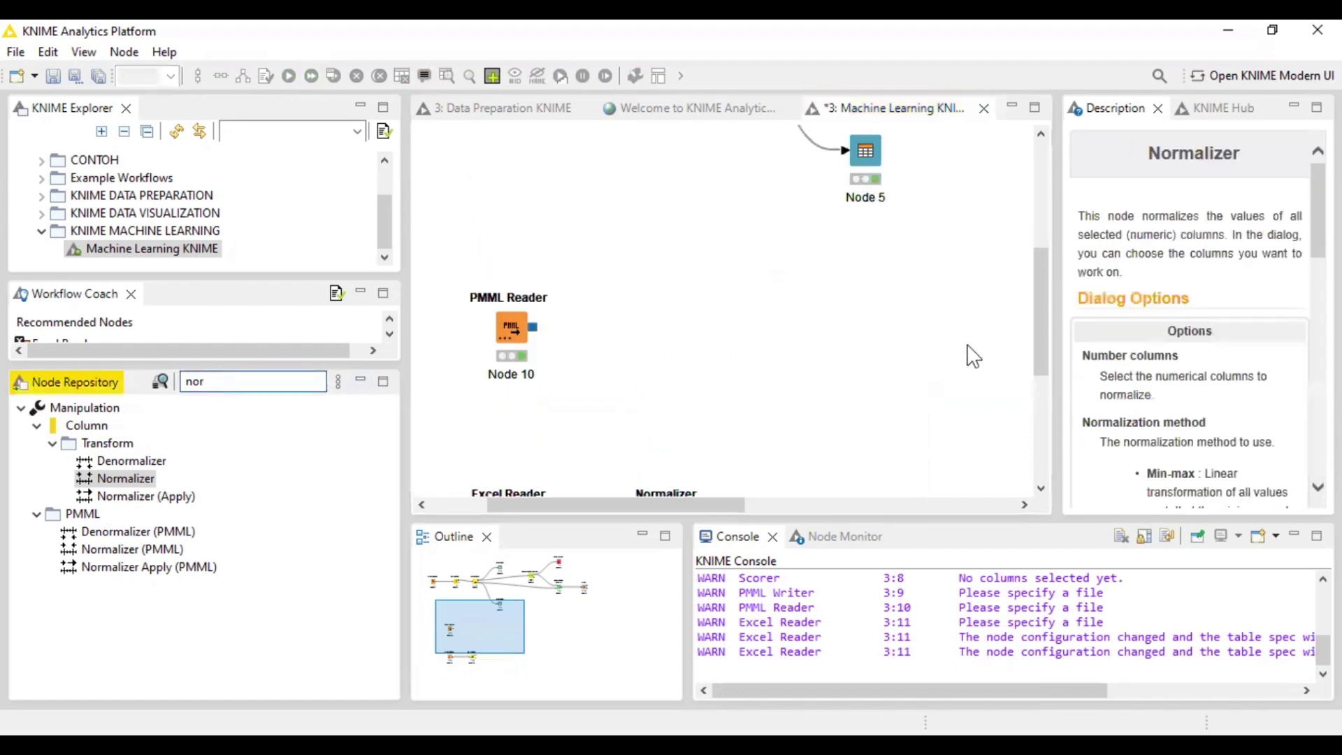
scroll(944, 364, down, 2)
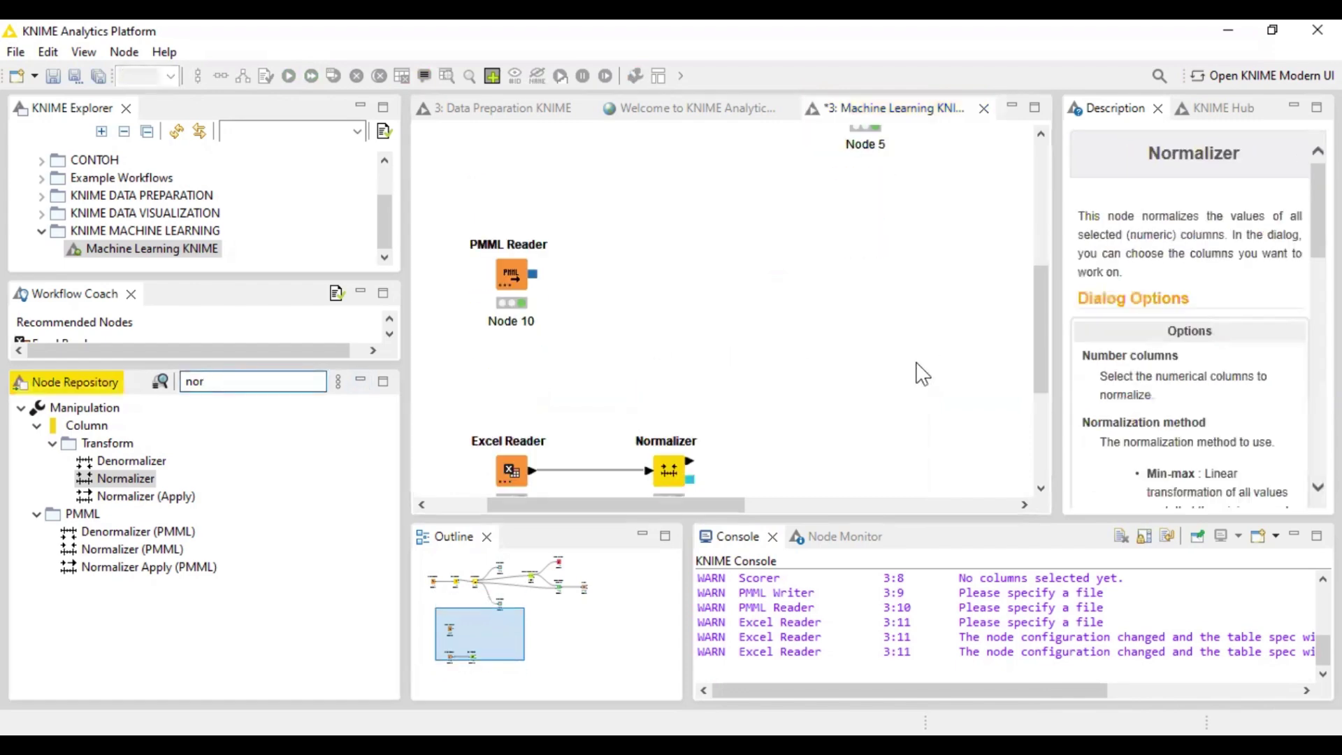
double_click(219, 384)
scroll(818, 353, up, 3)
scroll(827, 362, up, 1)
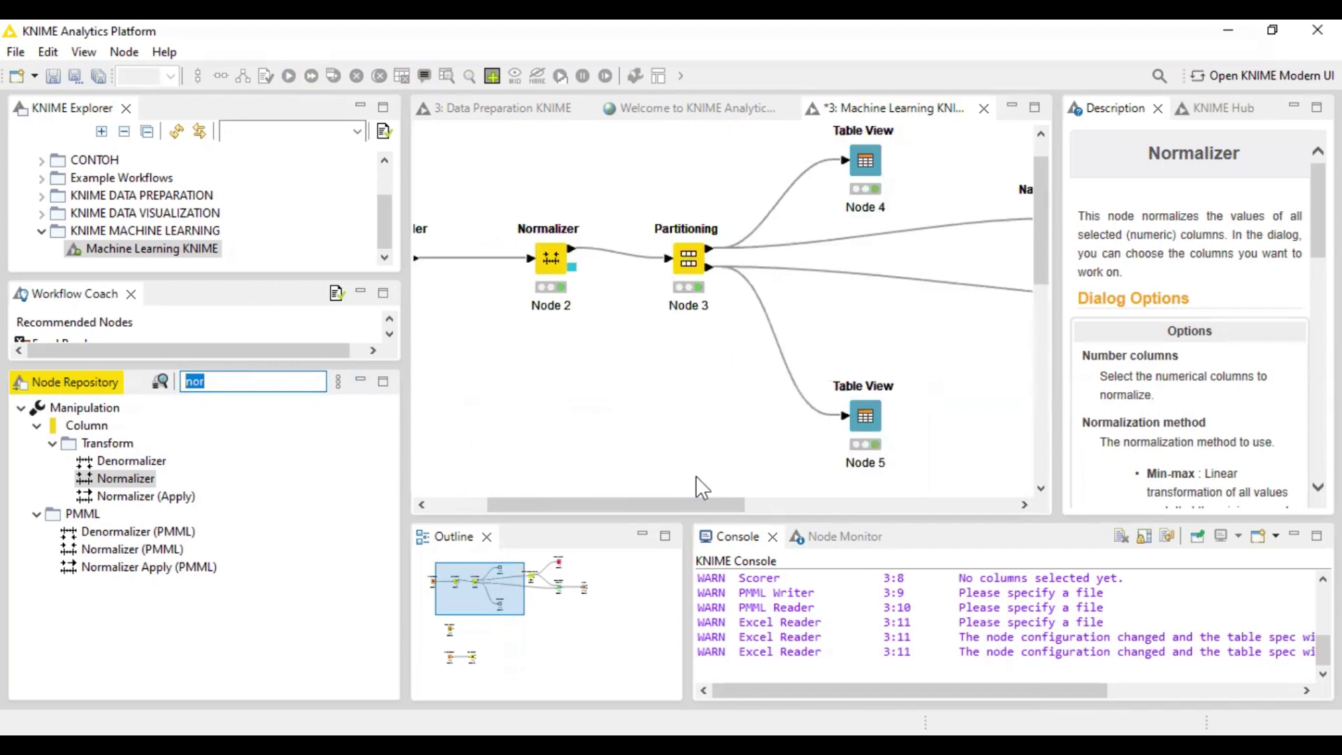
drag(706, 504, 902, 483)
click(901, 484)
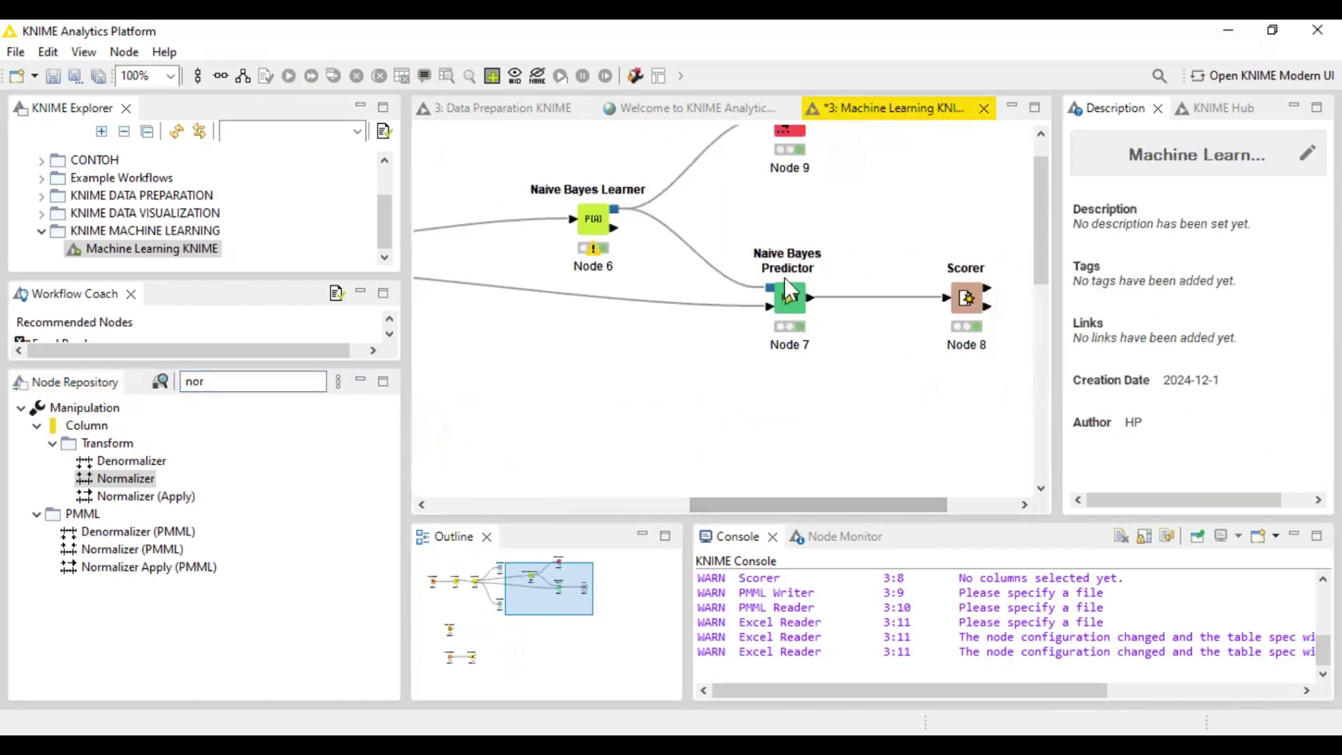
drag(823, 500, 582, 492)
scroll(741, 358, down, 5)
scroll(734, 378, down, 4)
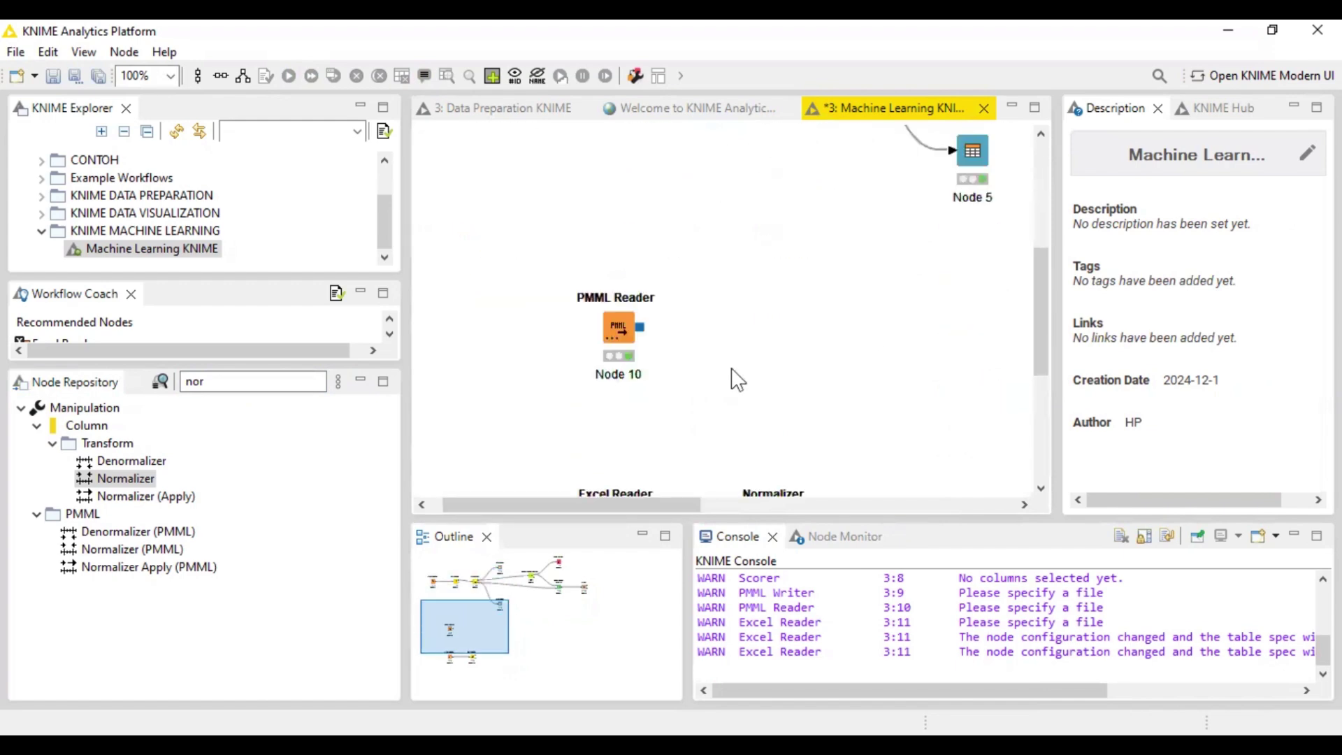
Step: Search the node repository for "naive" and add a Naive Bayes Predictor node right of the PMML Reader, above the new Normalizer's row
drag(675, 504, 724, 510)
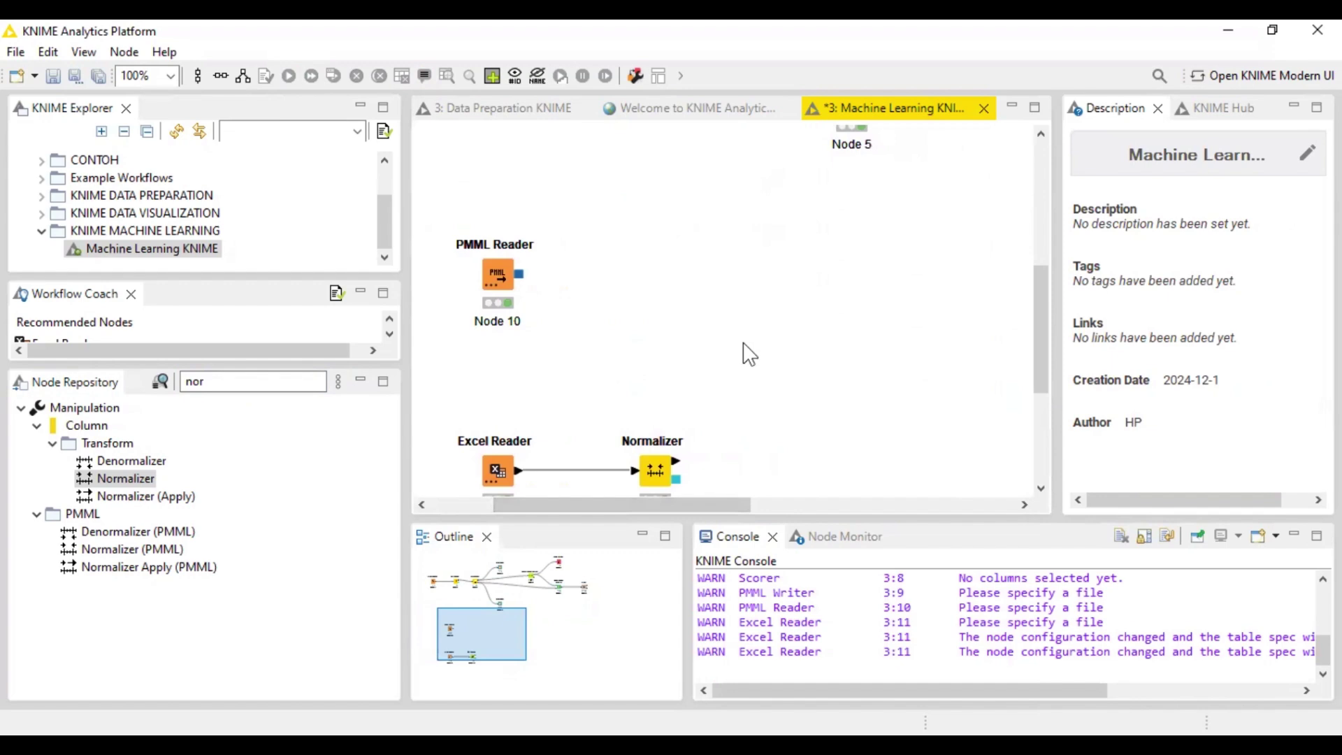
click(228, 383)
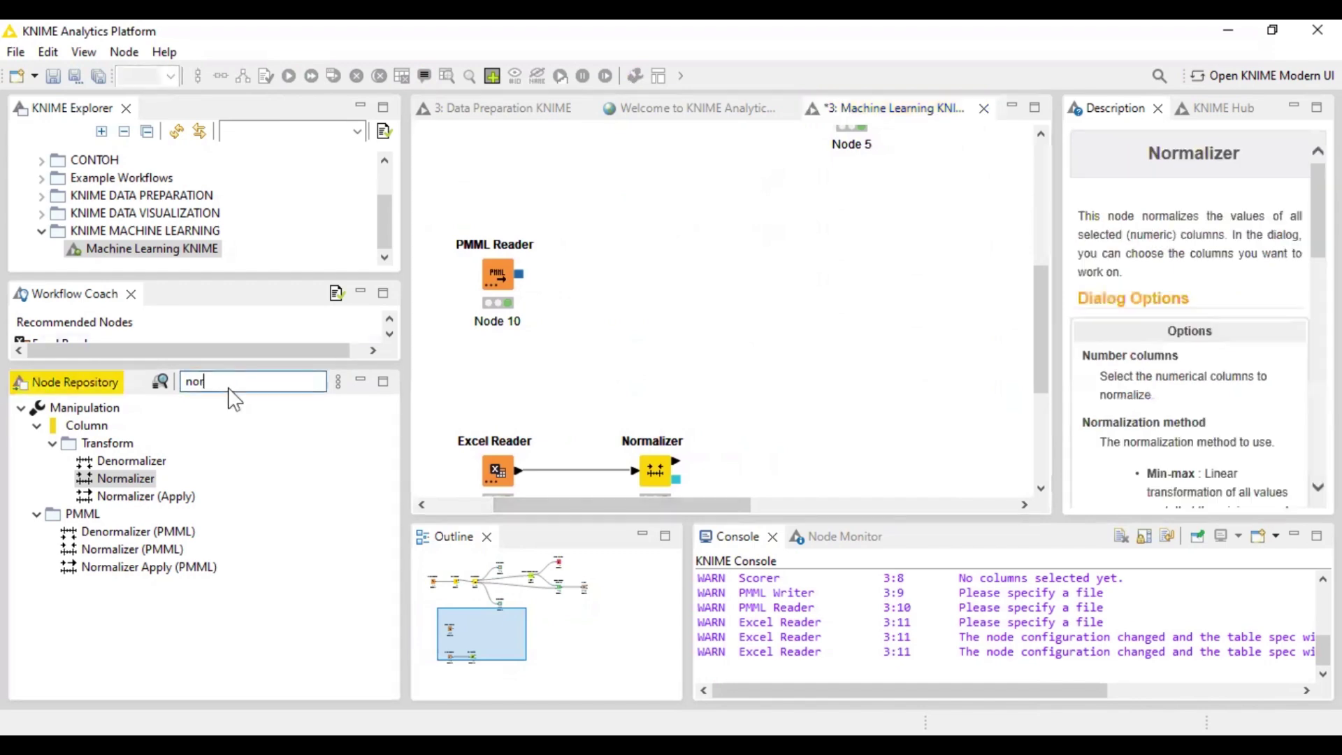
key(BackSpace)
key(BackSpace)
key(BackSpace)
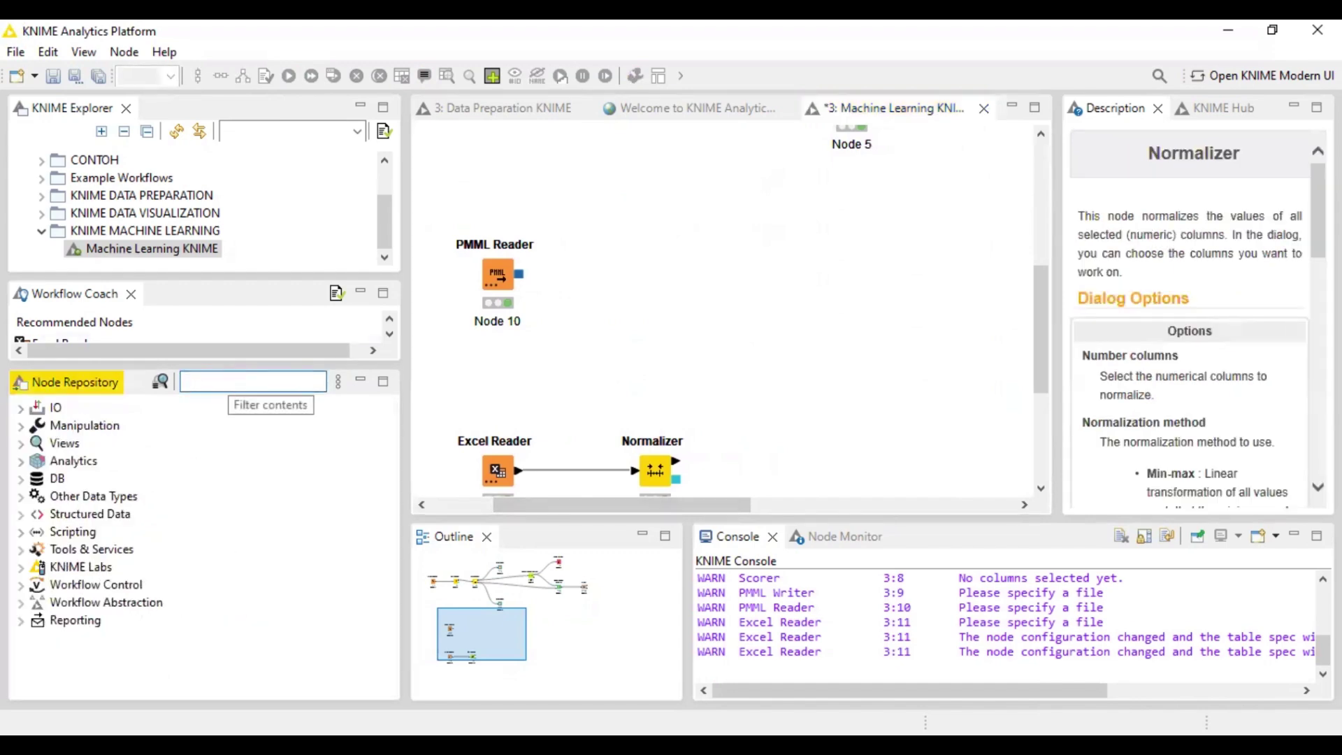
text(p)
key(BackSpace)
text(n)
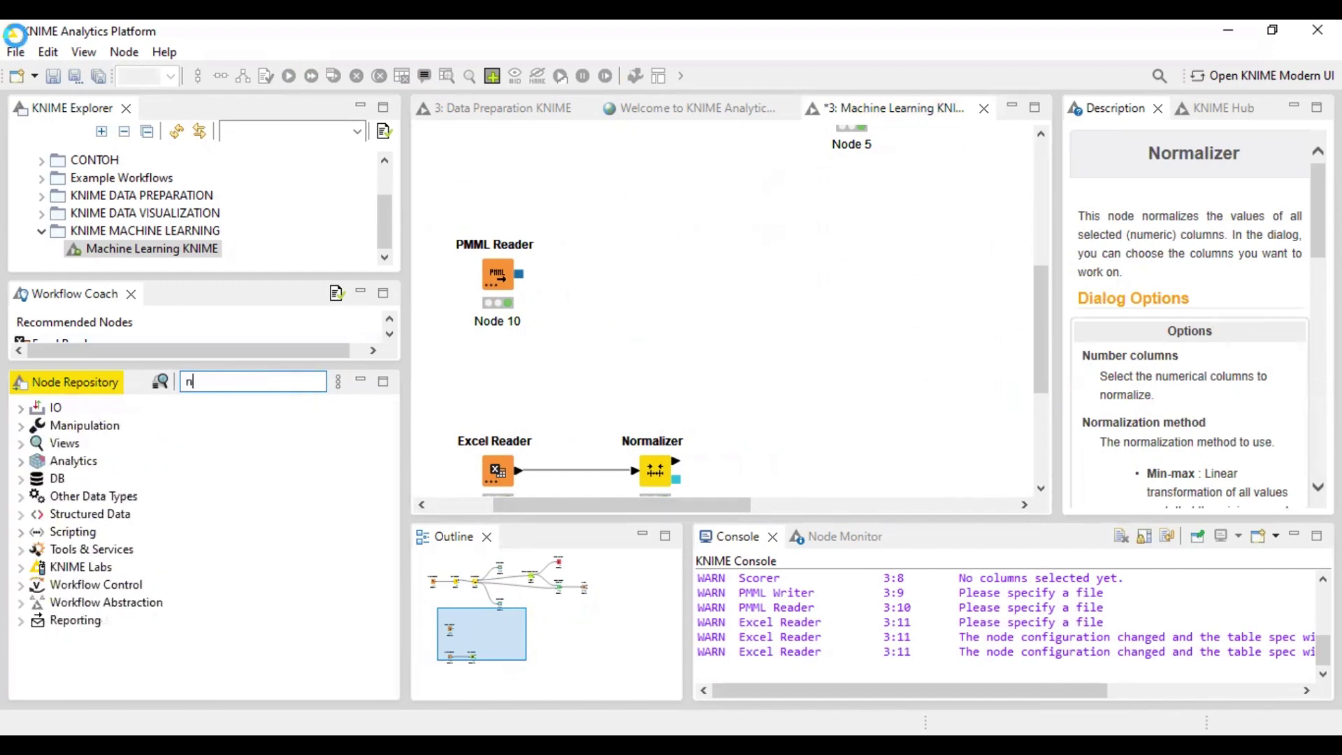
text(aive)
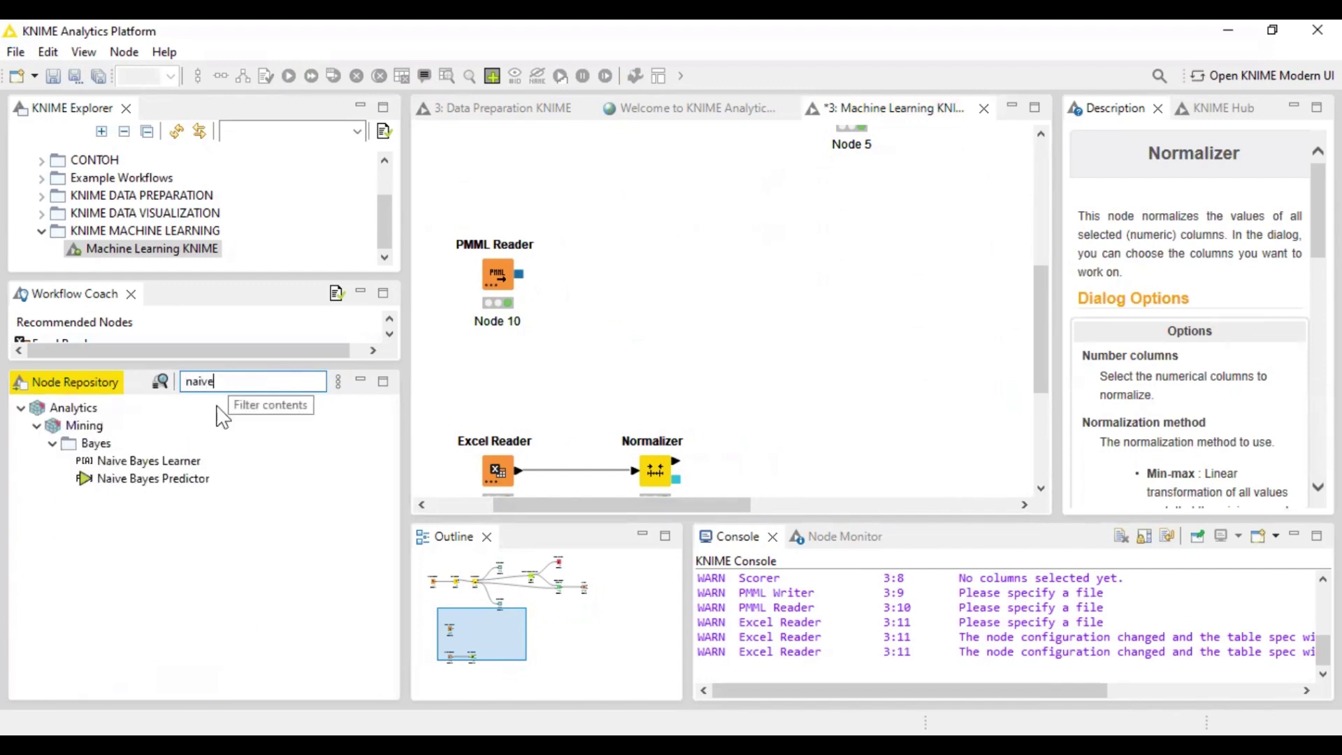
drag(180, 482, 820, 336)
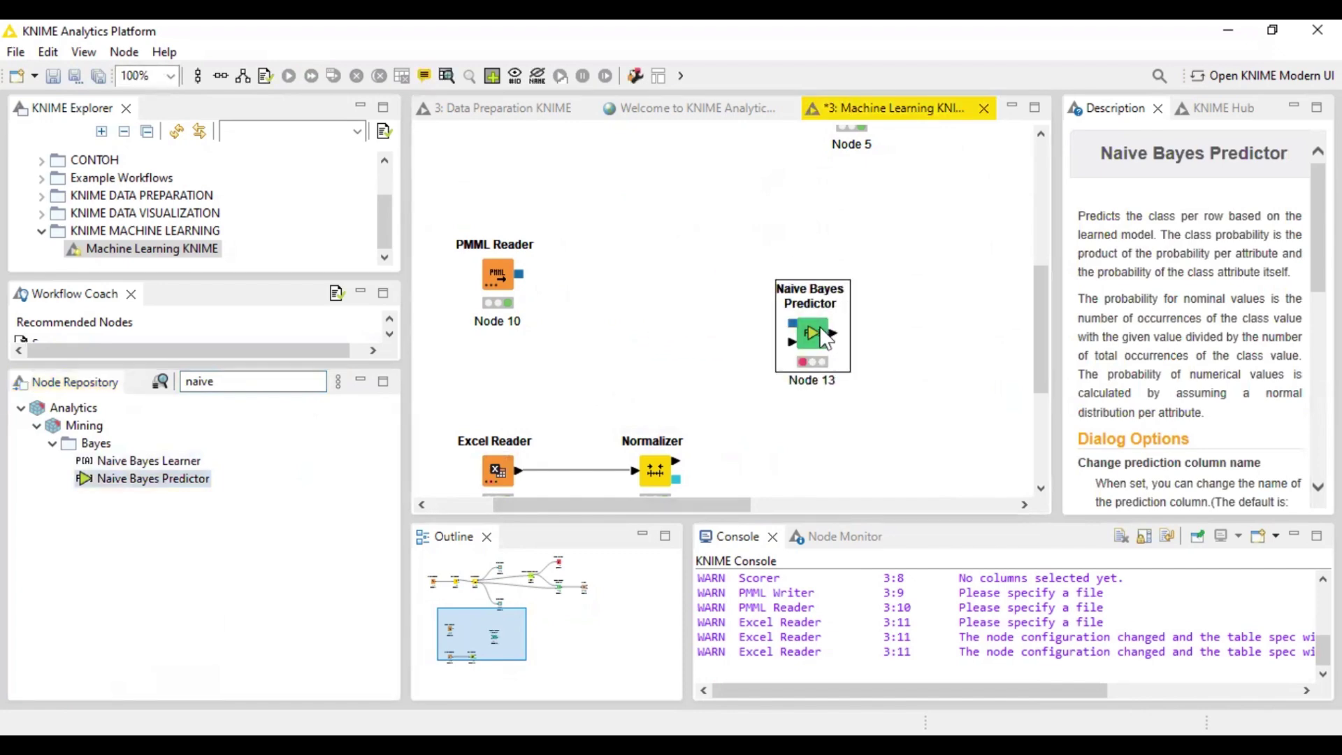
Step: Connect the PMML Reader's model output and the new Normalizer's table output to the new Naive Bayes Predictor's matching inputs
mouse_move(728, 505)
mouse_down()
mouse_move(770, 506)
mouse_move(731, 510)
mouse_up()
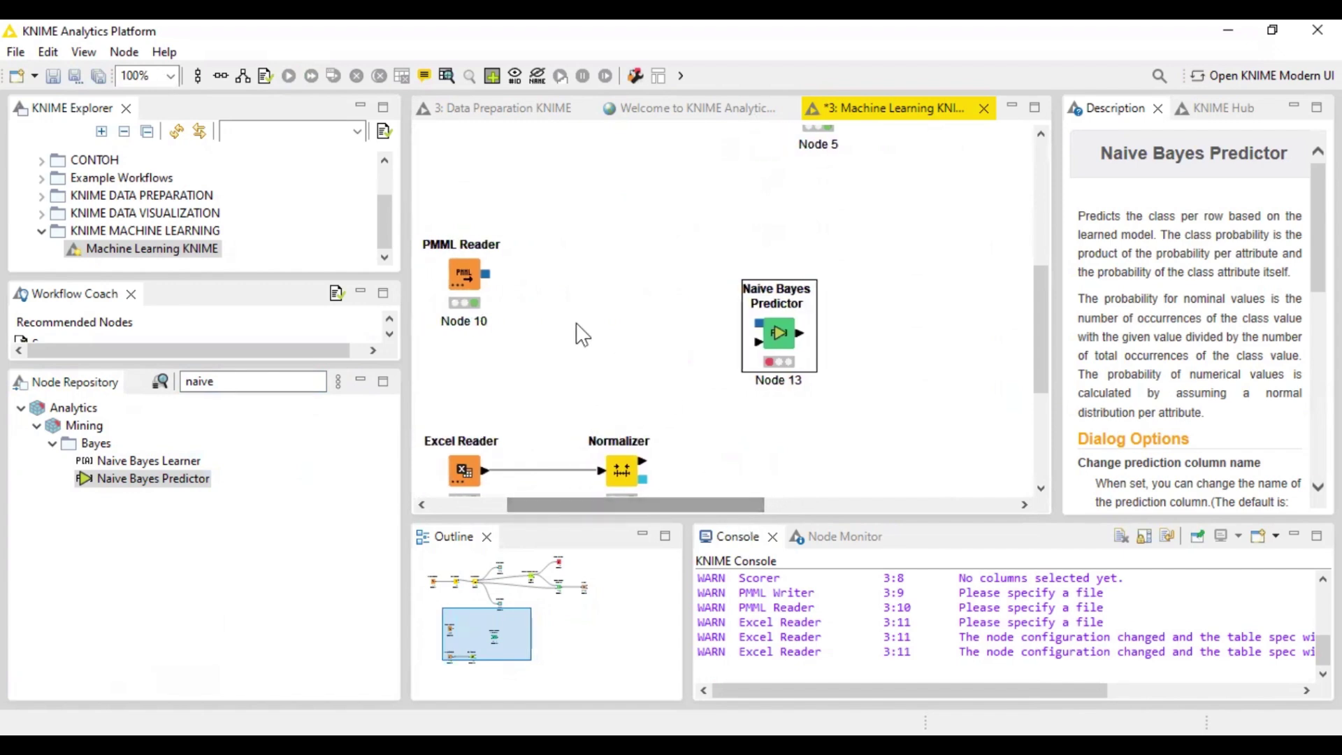
click(474, 285)
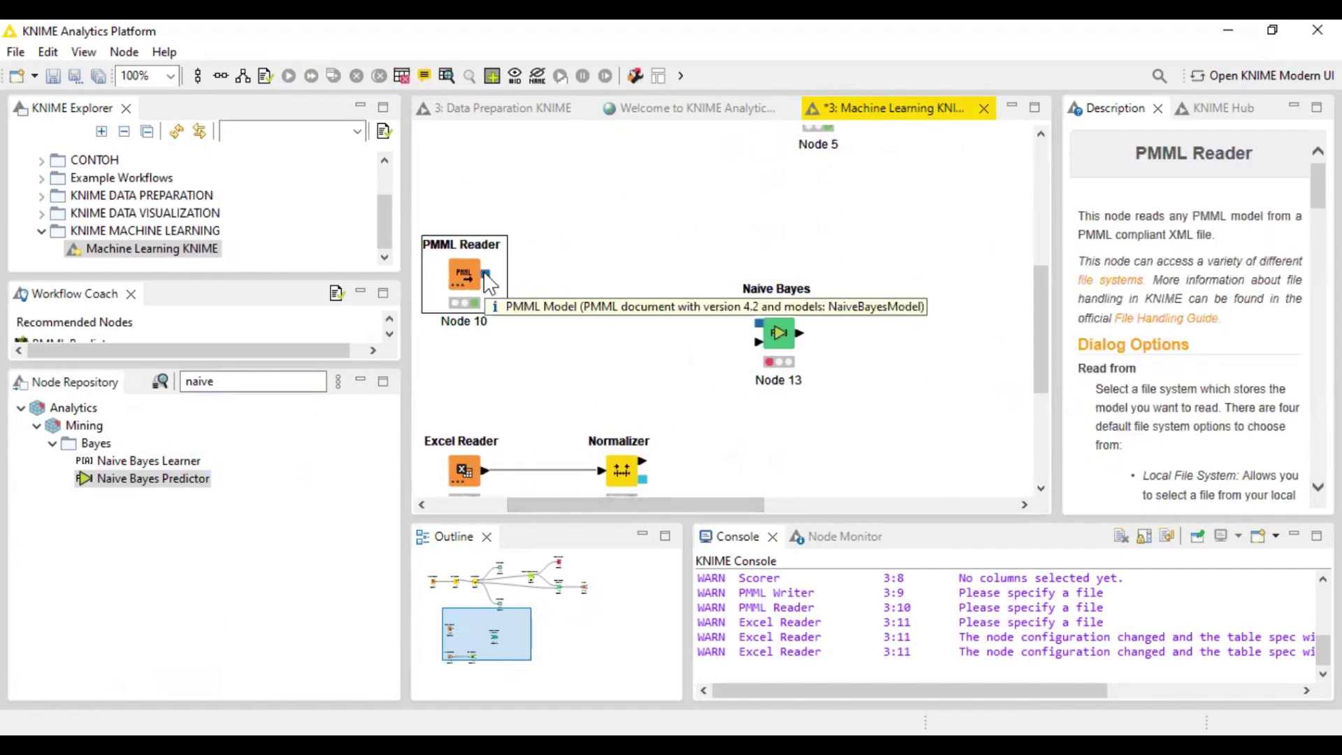
drag(488, 281, 761, 320)
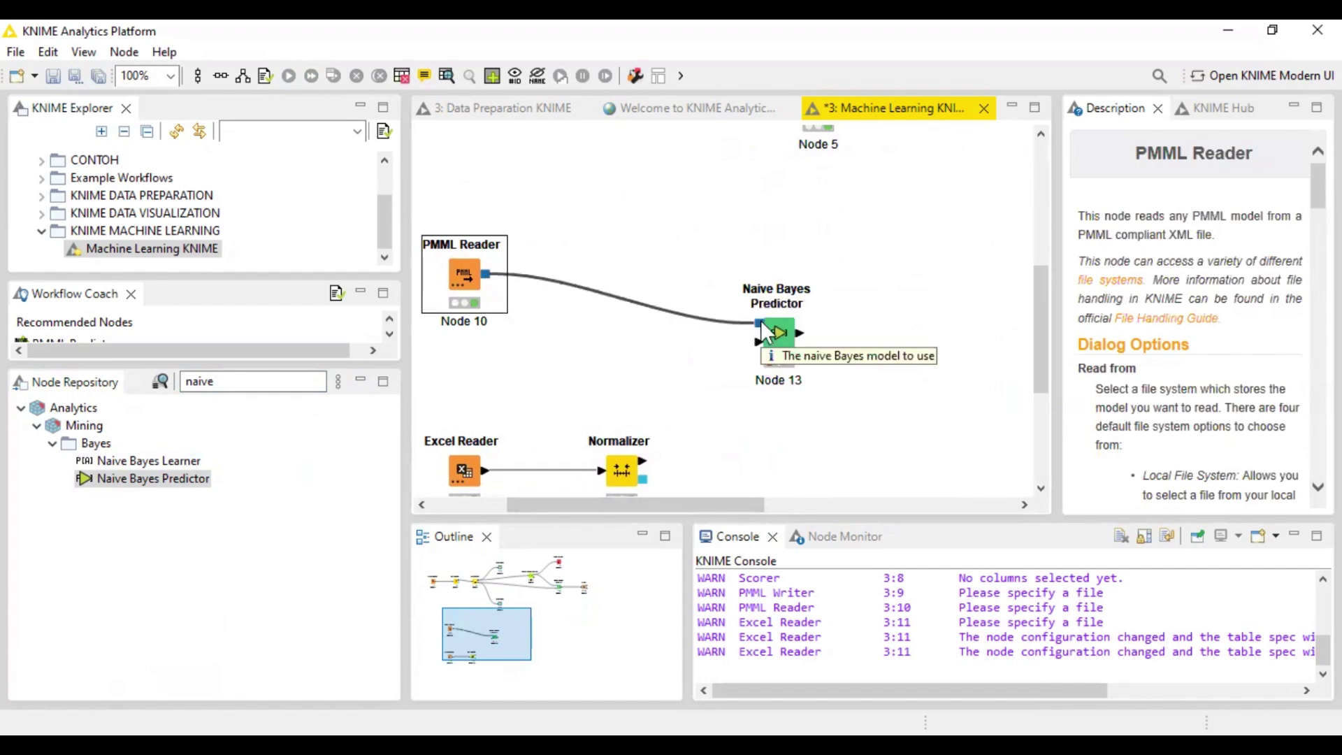
scroll(711, 499, right, 1)
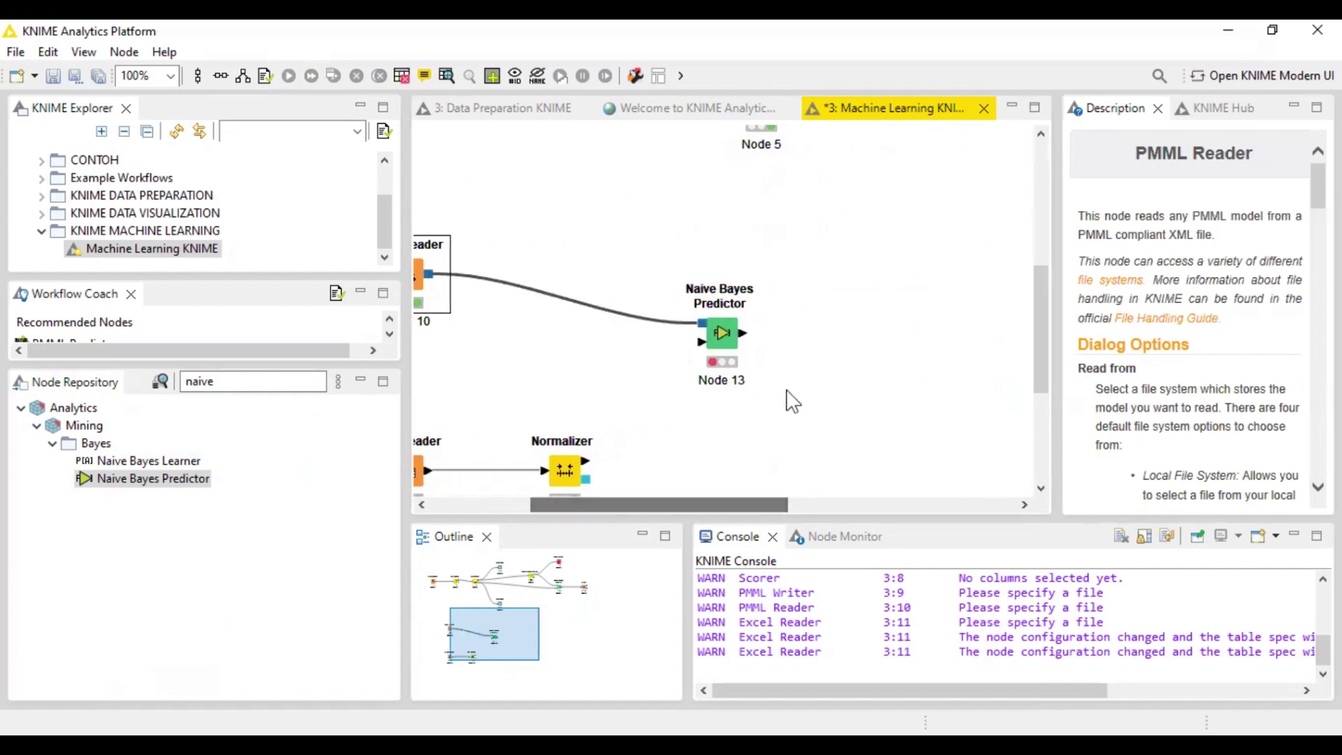
scroll(788, 399, up, 5)
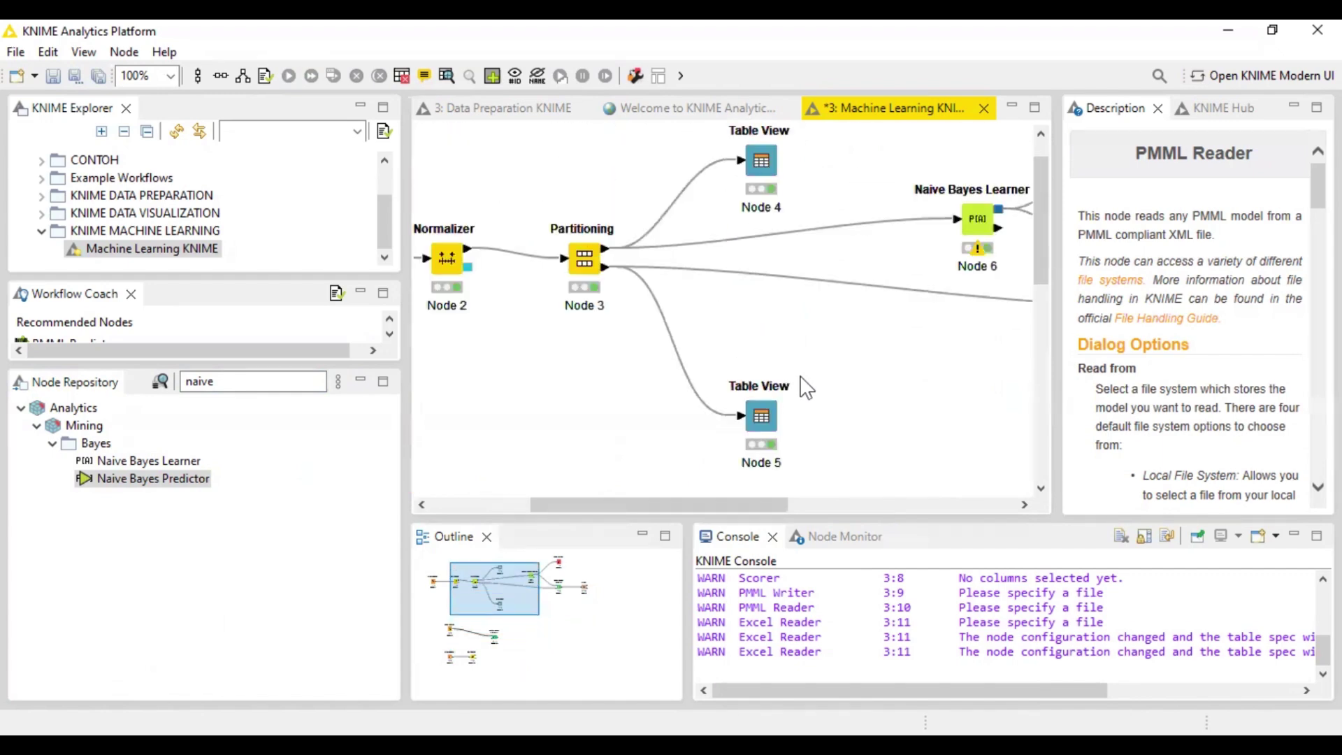
scroll(809, 398, down, 5)
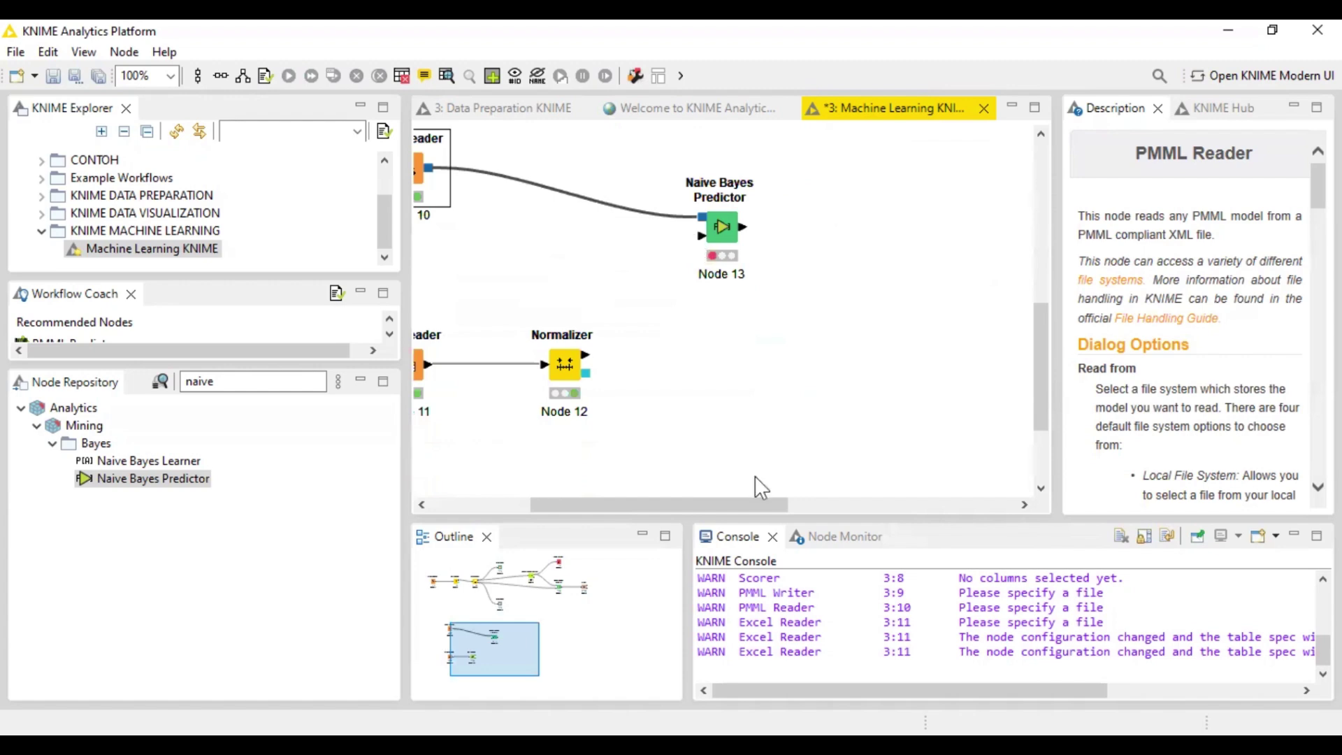
drag(734, 506, 720, 507)
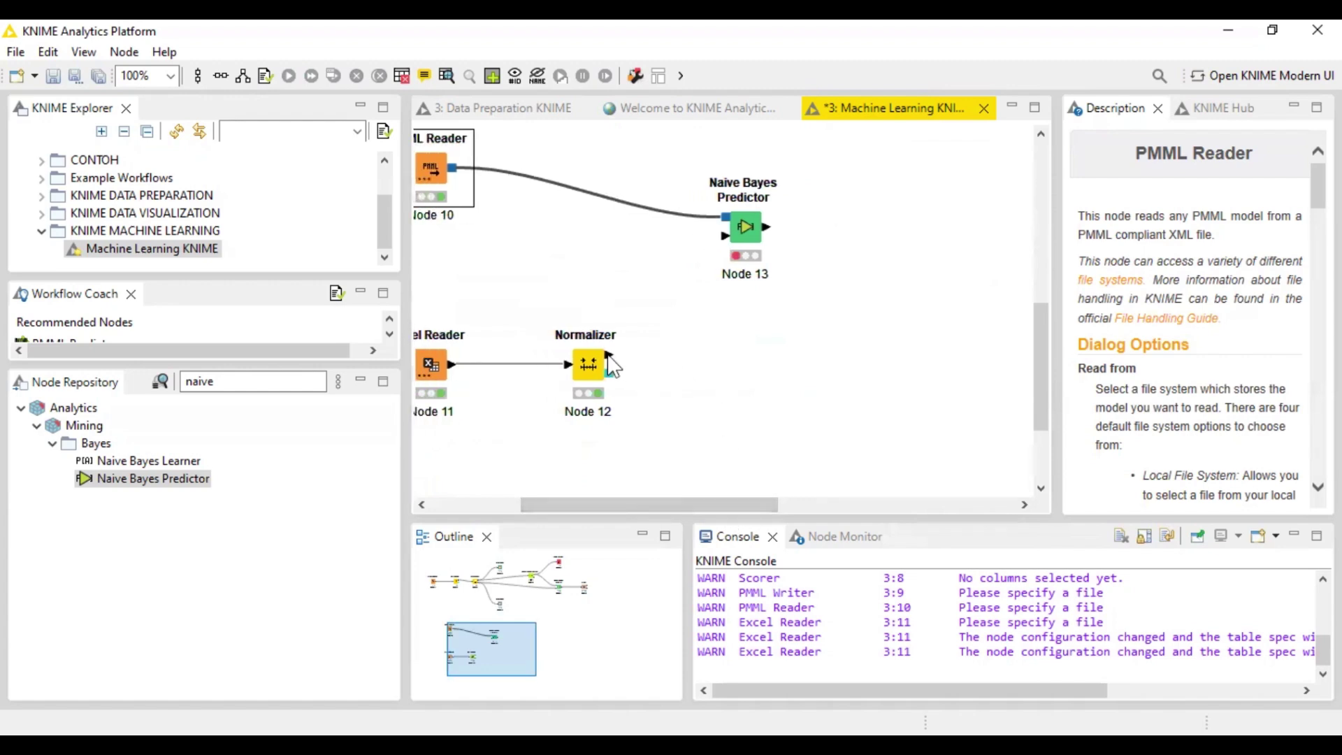
drag(612, 355, 716, 238)
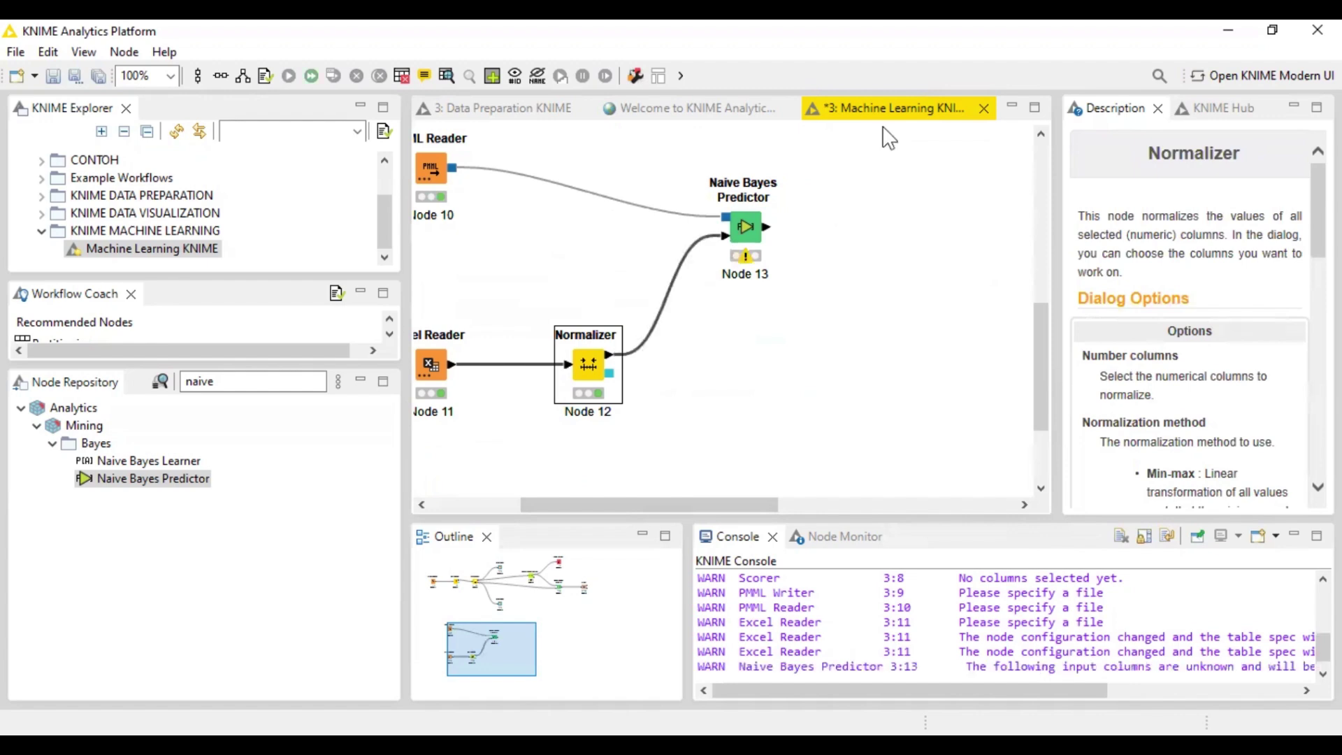
Step: Execute the new Naive Bayes Predictor node fed by the PMML Reader and the Normalizer
drag(720, 506, 768, 465)
scroll(802, 449, up, 2)
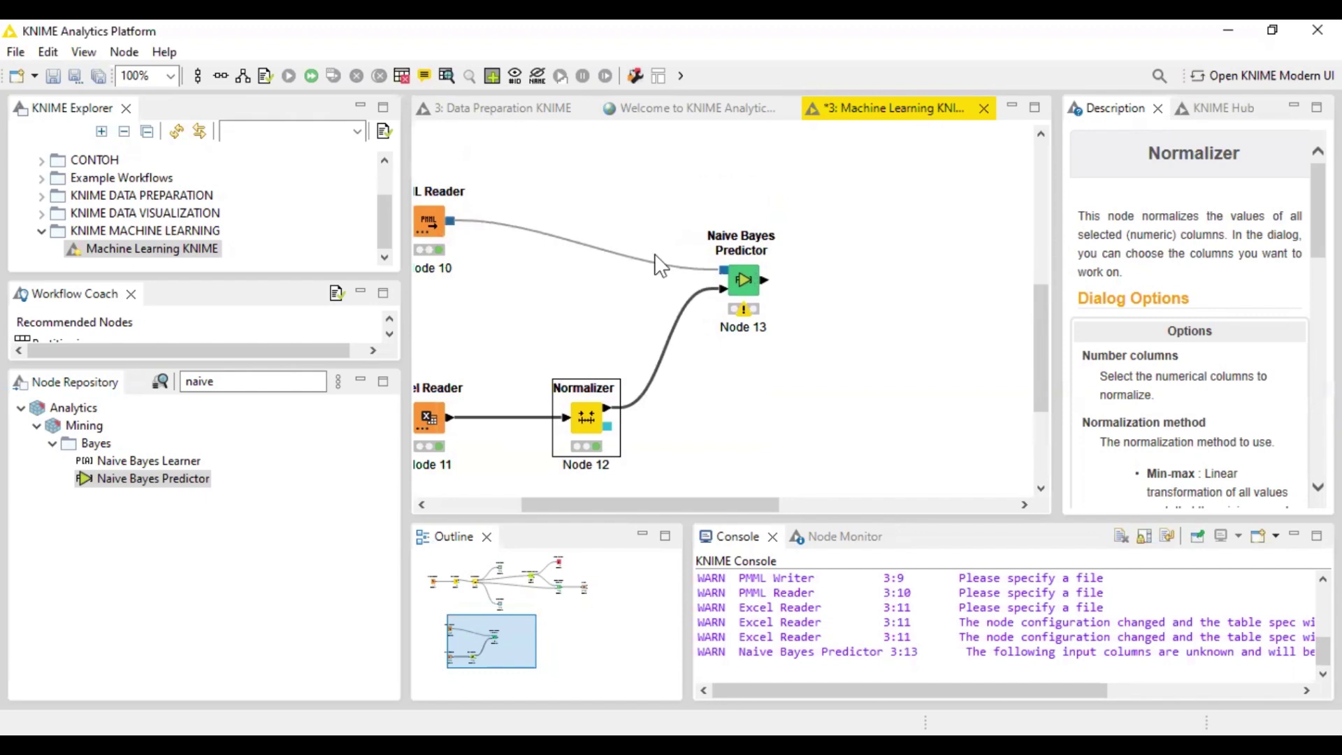
drag(699, 505, 765, 518)
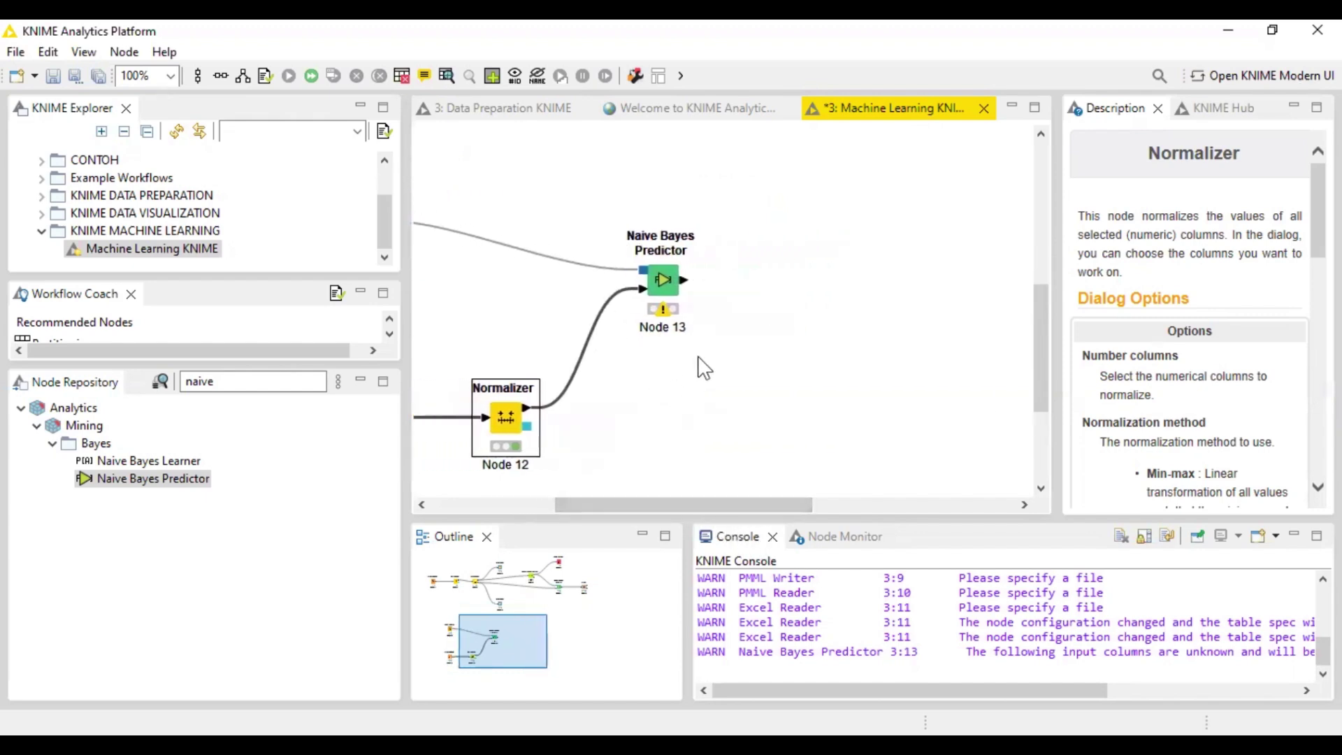
click(663, 283)
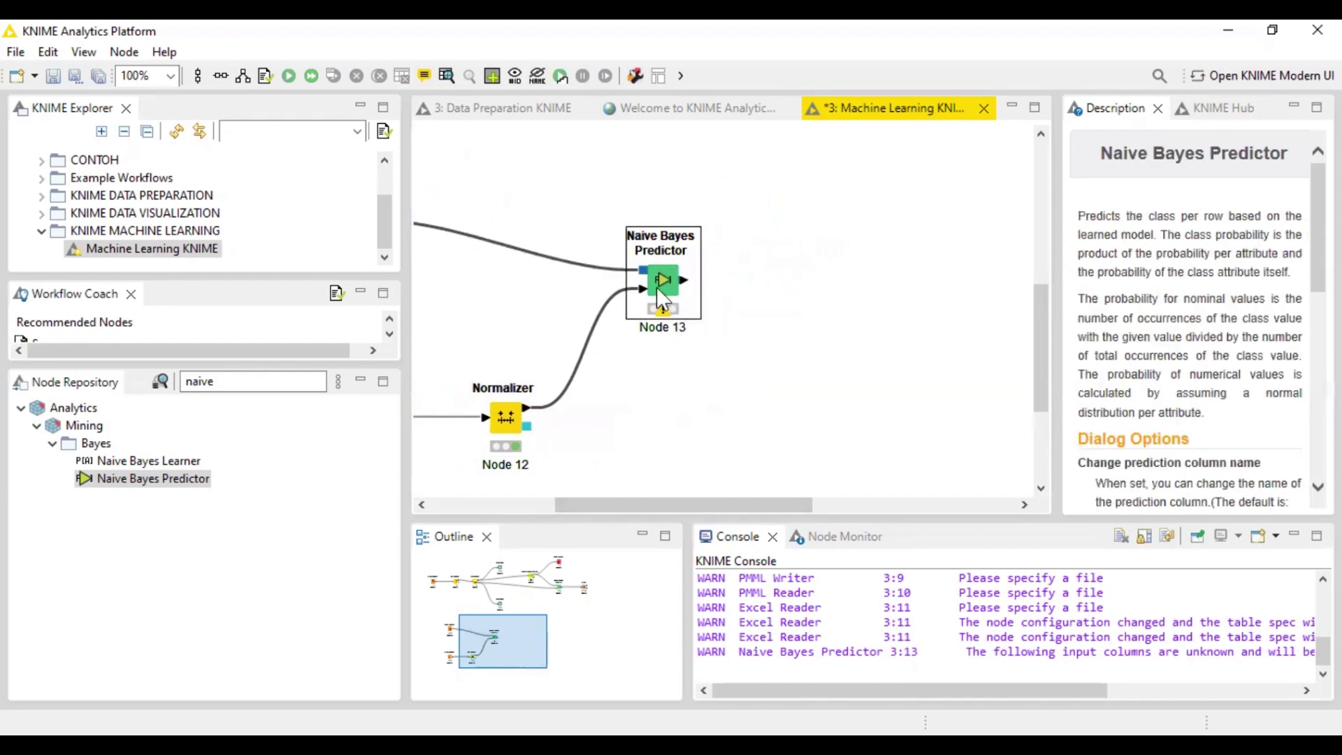
click(289, 76)
Step: Open the new Naive Bayes Predictor's classified data table and examine the Total and Prediction columns through the rows
scroll(747, 492, up, 2)
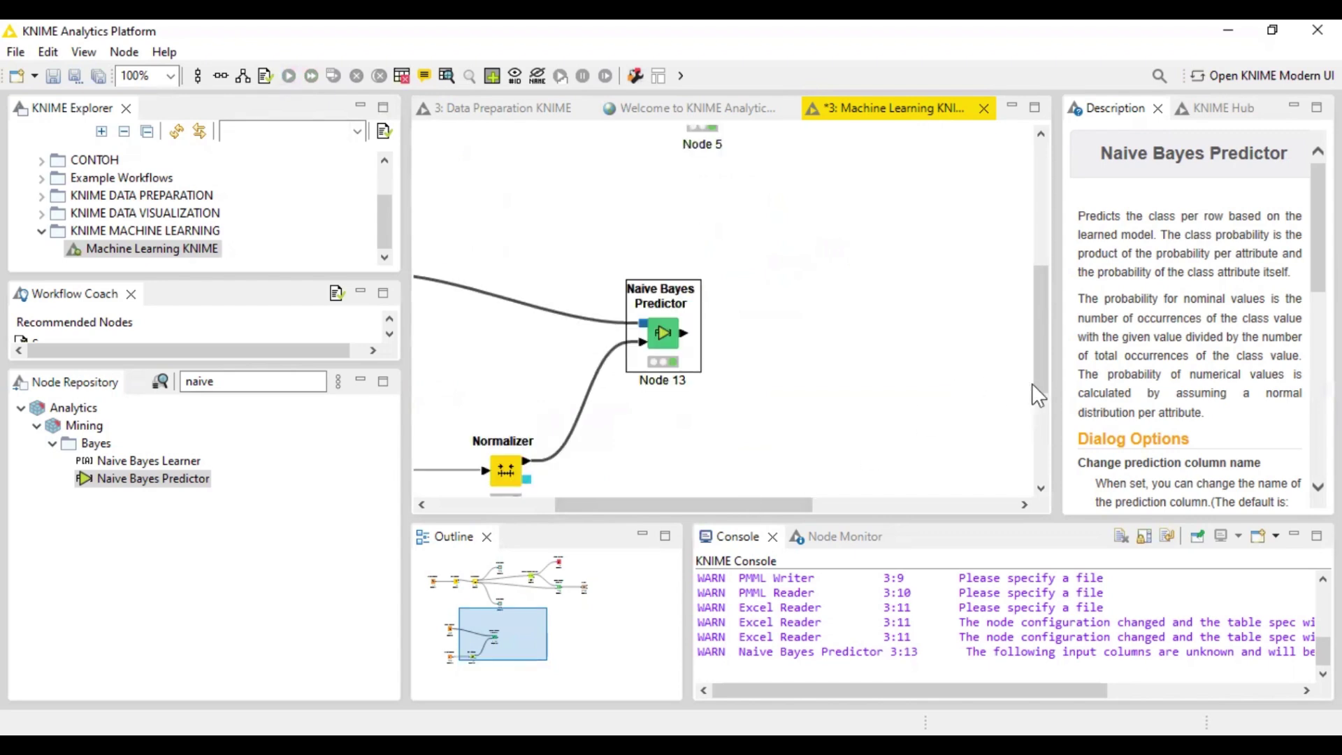
drag(1038, 388, 1039, 396)
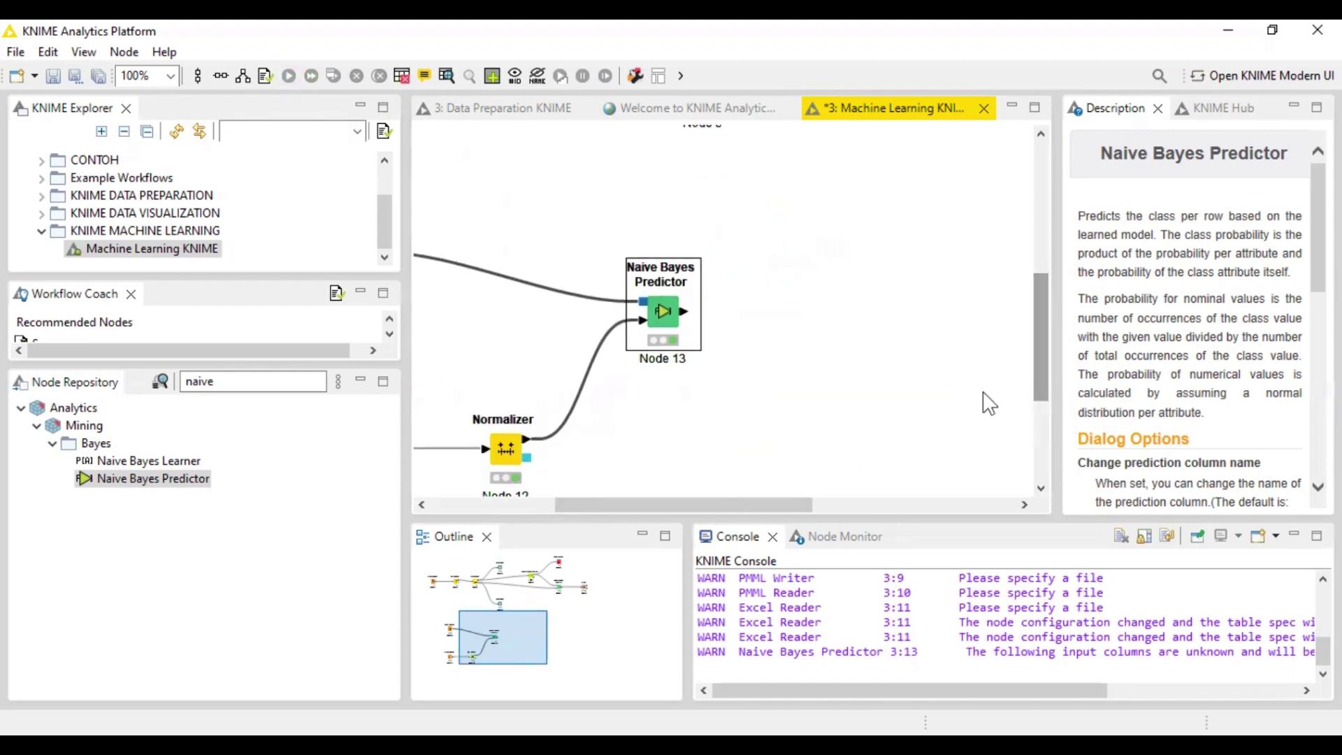
drag(609, 504, 618, 506)
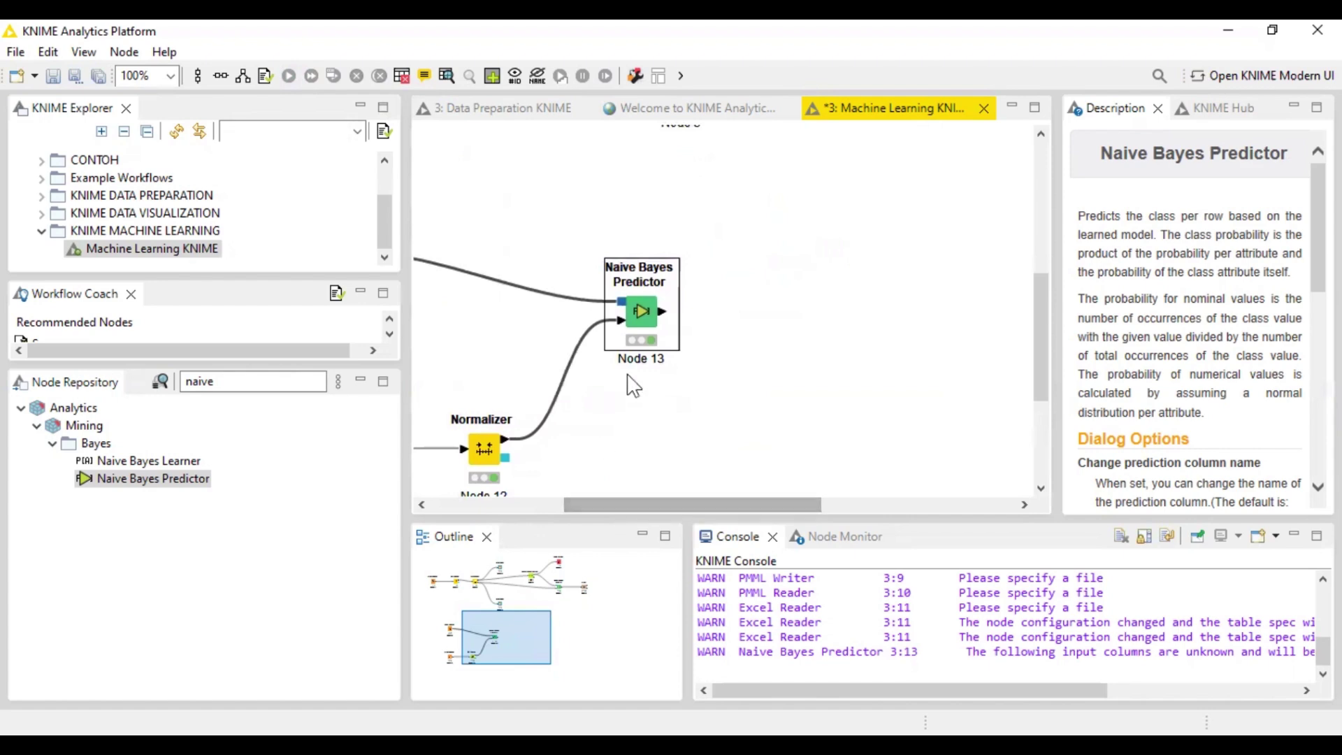
scroll(633, 385, up, 2)
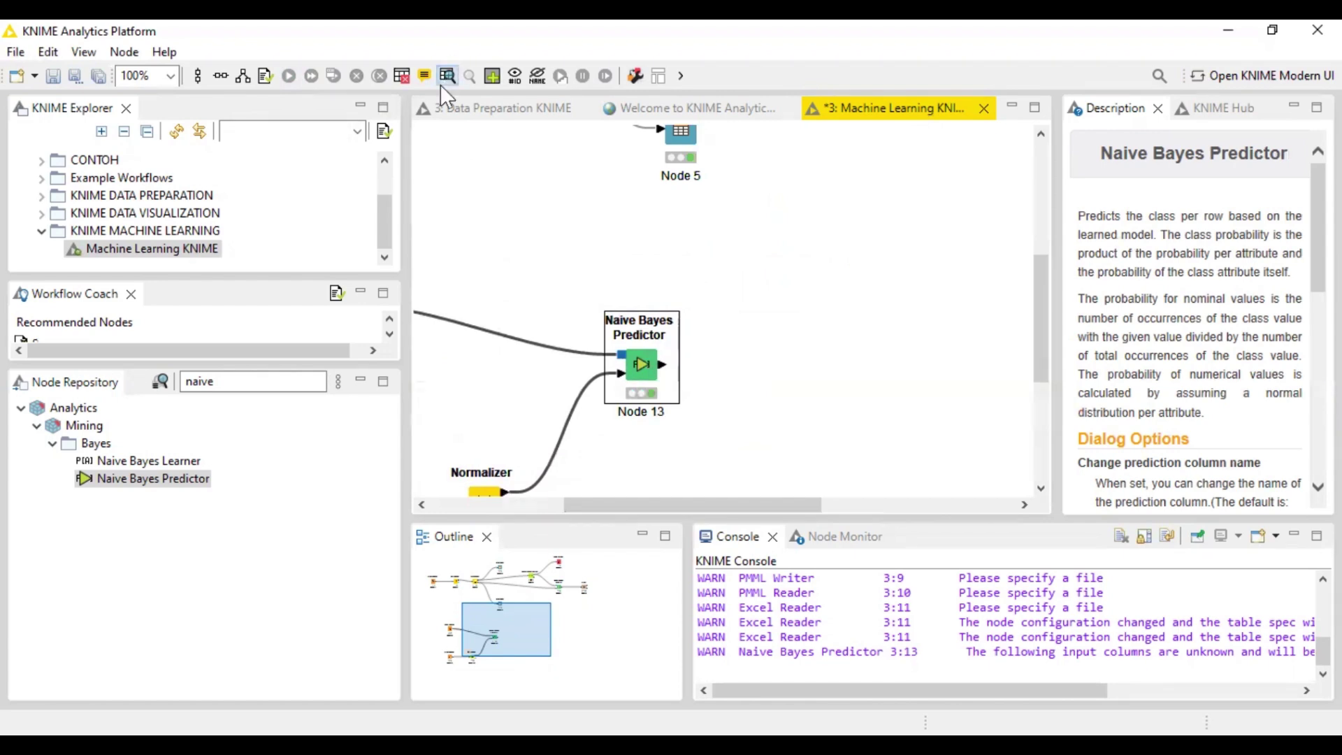
click(446, 76)
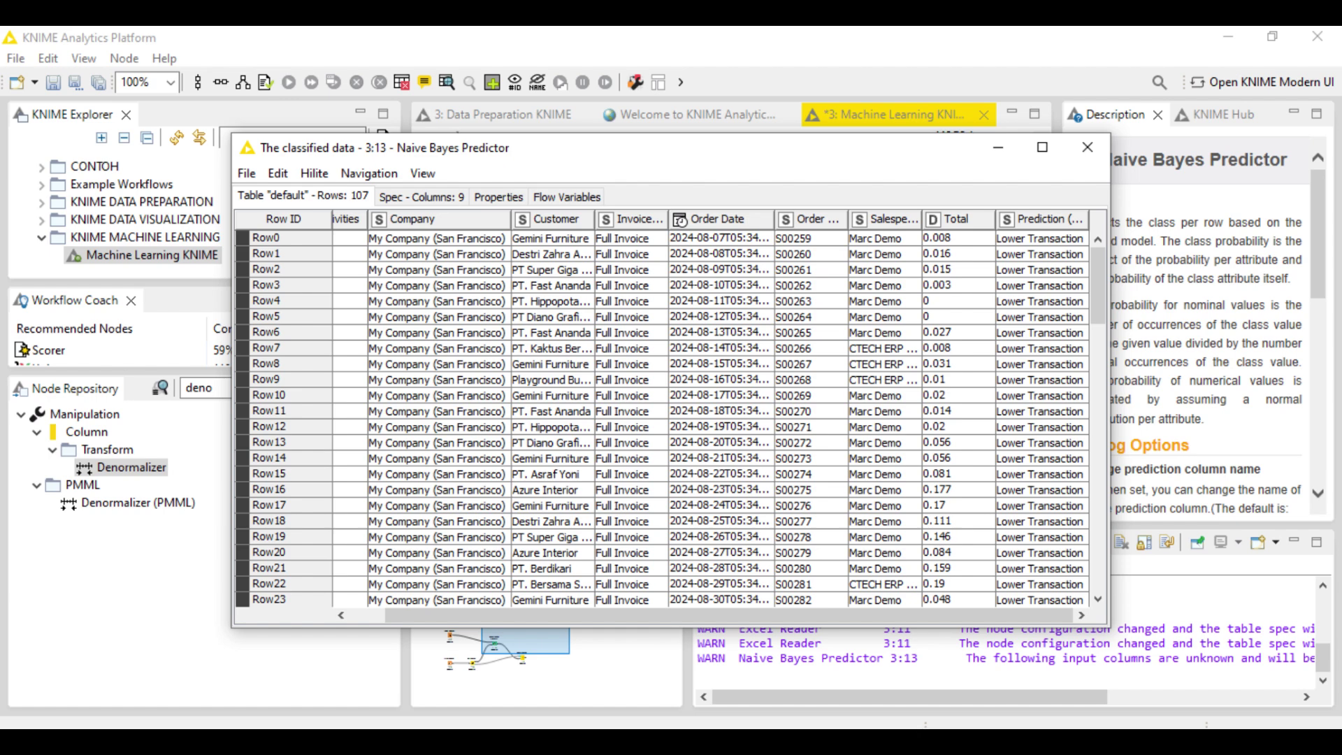
scroll(660, 419, down, 14)
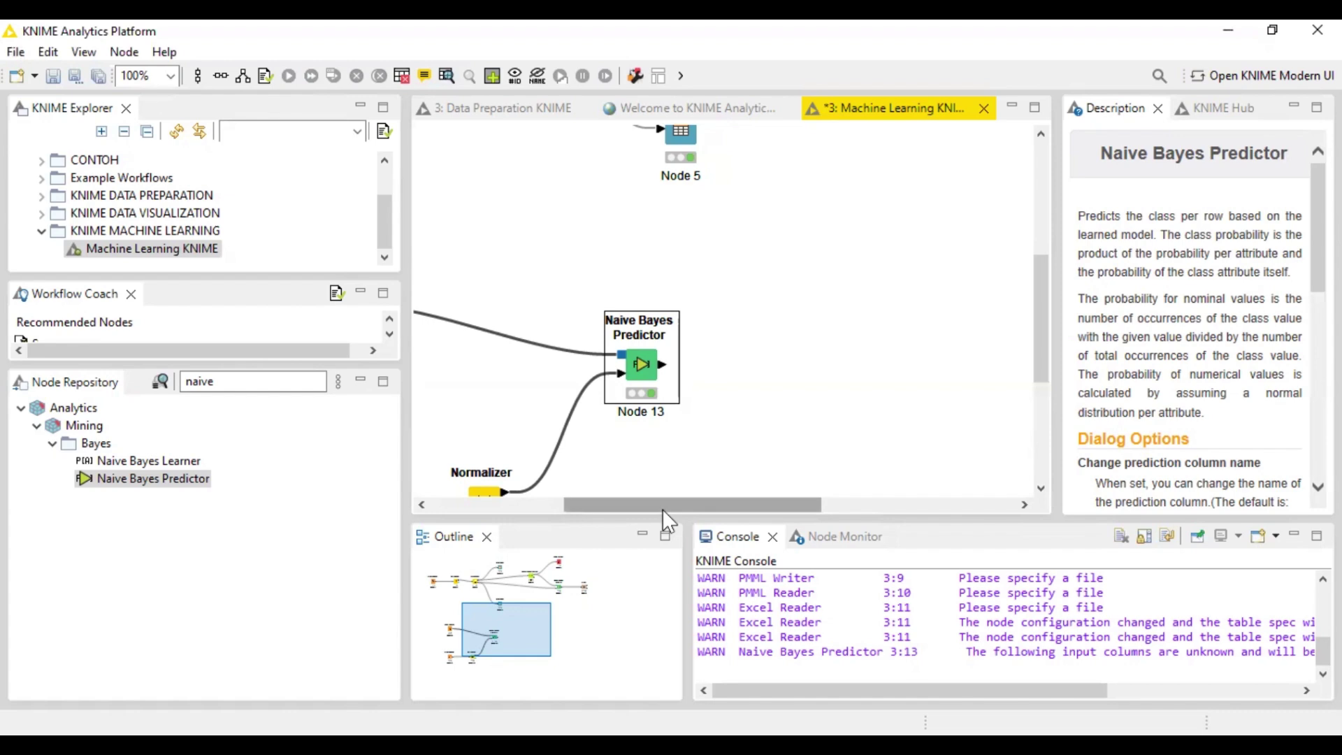
Step: Search the node repository for "deno" and add a Denormalizer node right of the new Naive Bayes Predictor, level with it
drag(661, 509, 697, 510)
double_click(183, 381)
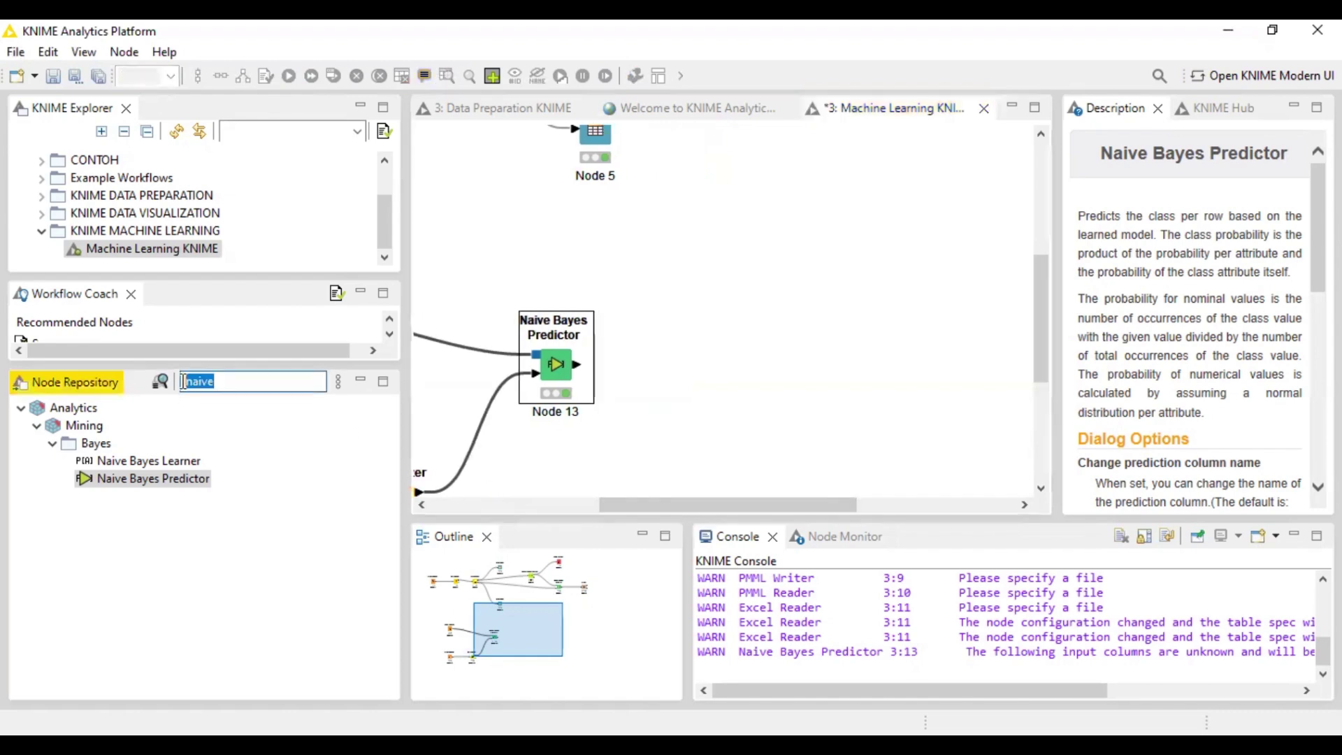
text(de)
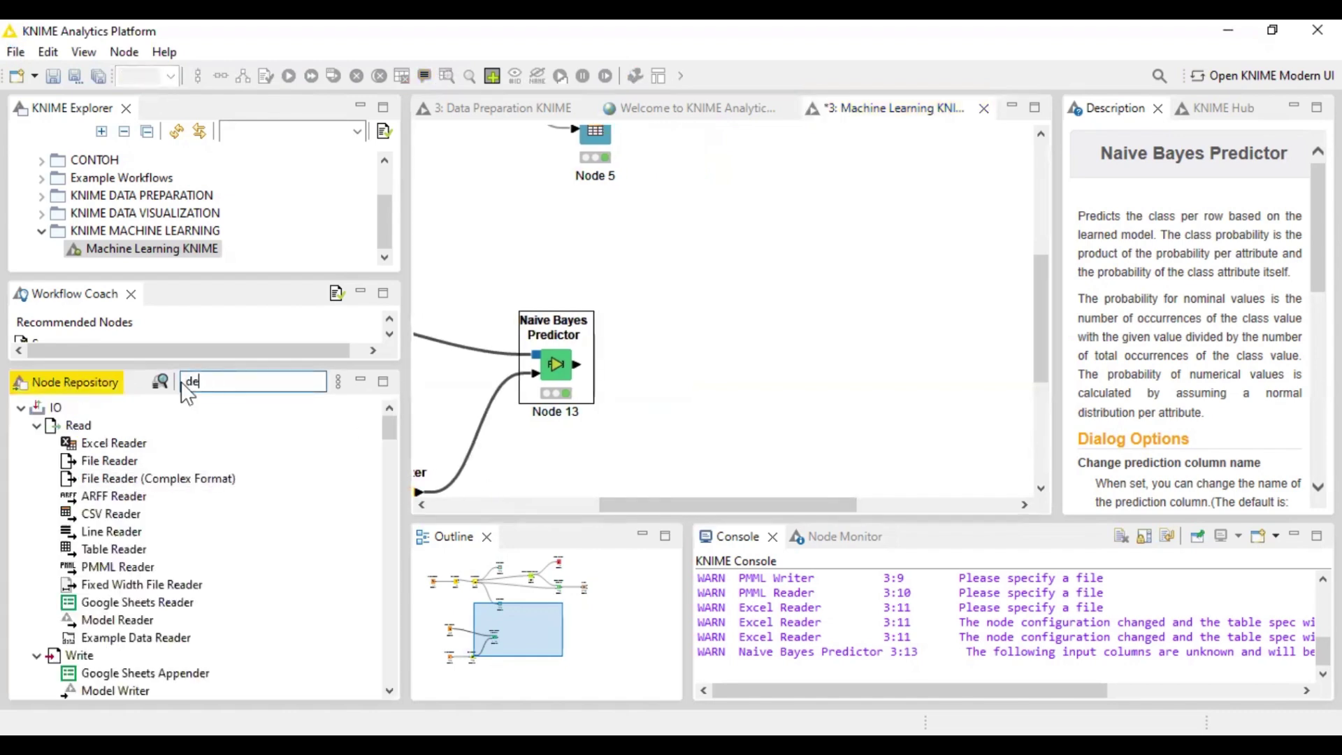
text(n)
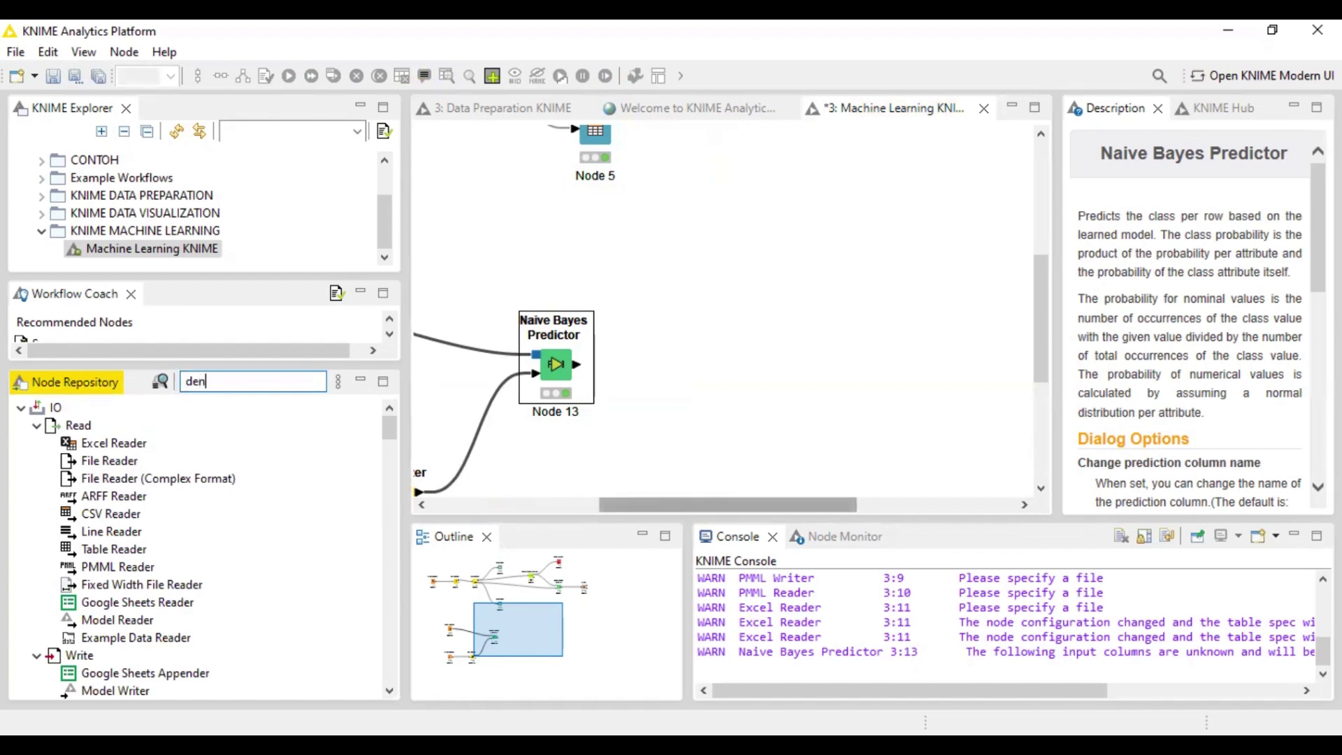
text(o)
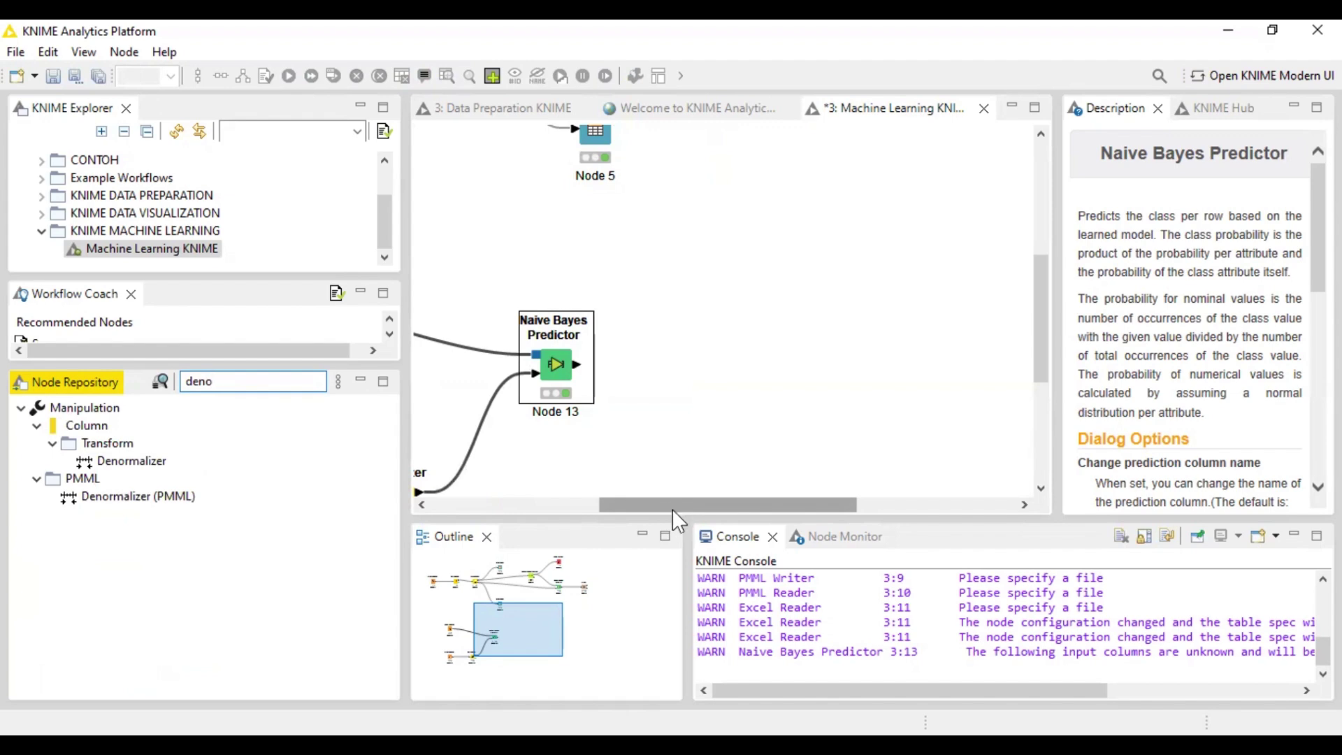
drag(673, 509, 621, 509)
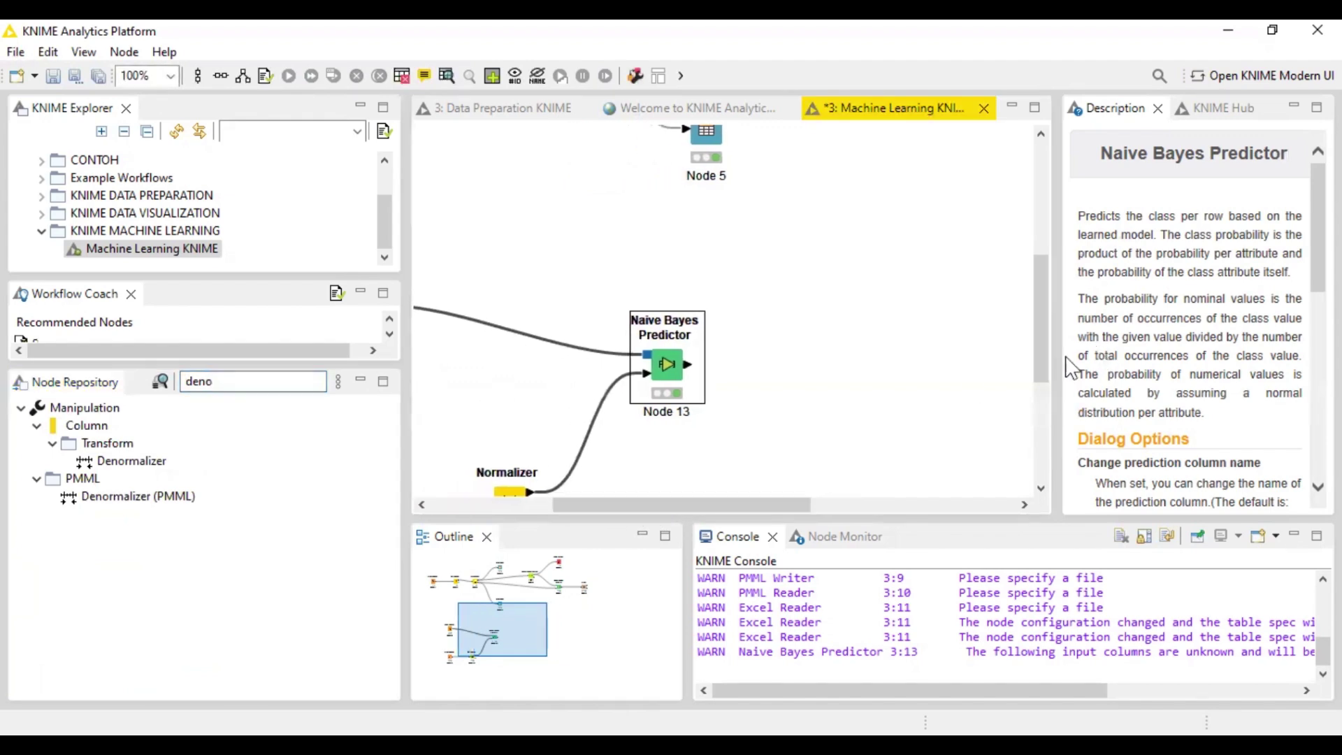
drag(1042, 358, 1043, 410)
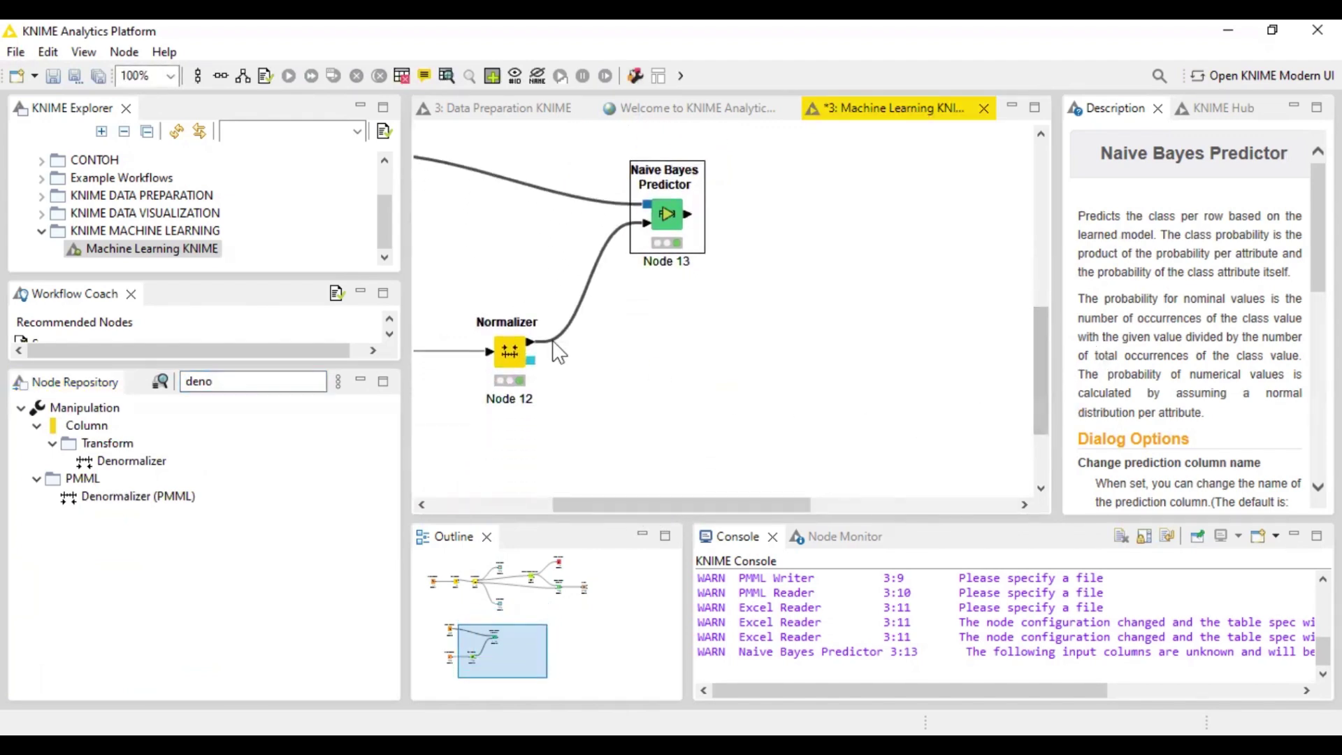
click(518, 359)
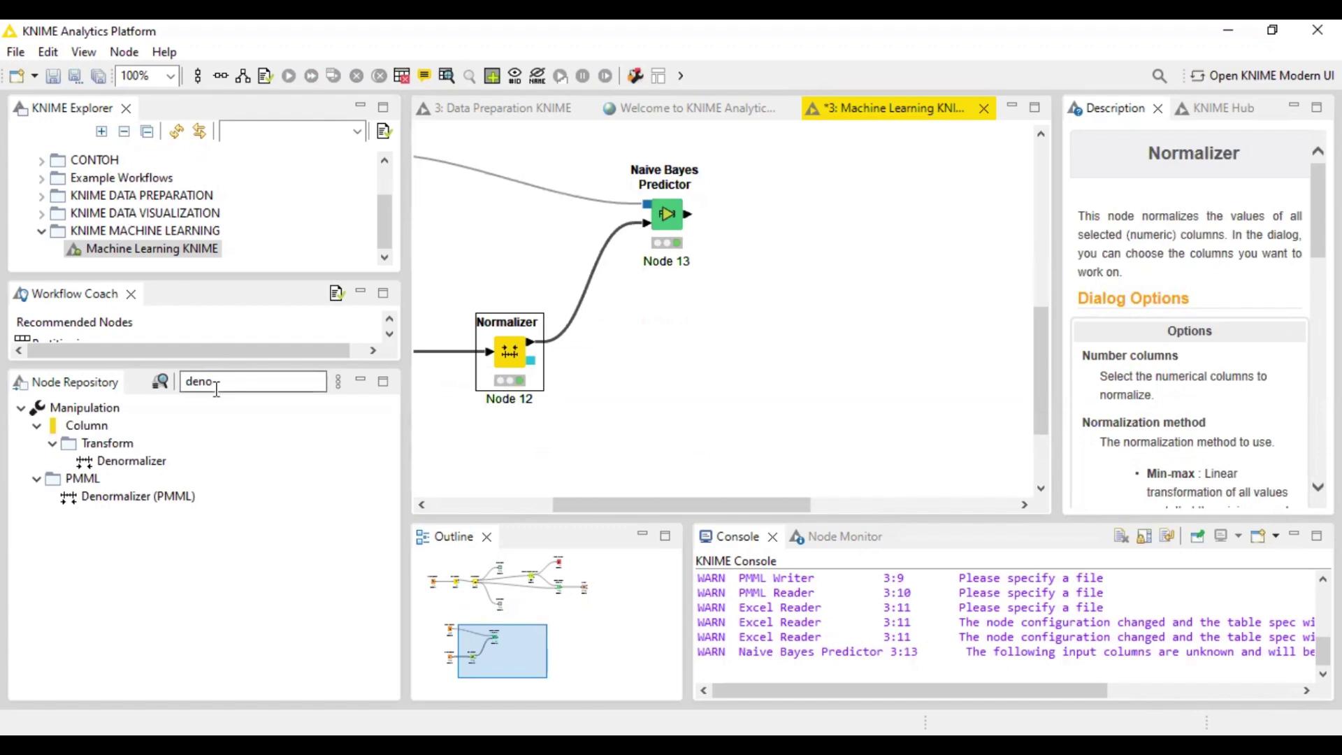
drag(165, 464, 882, 211)
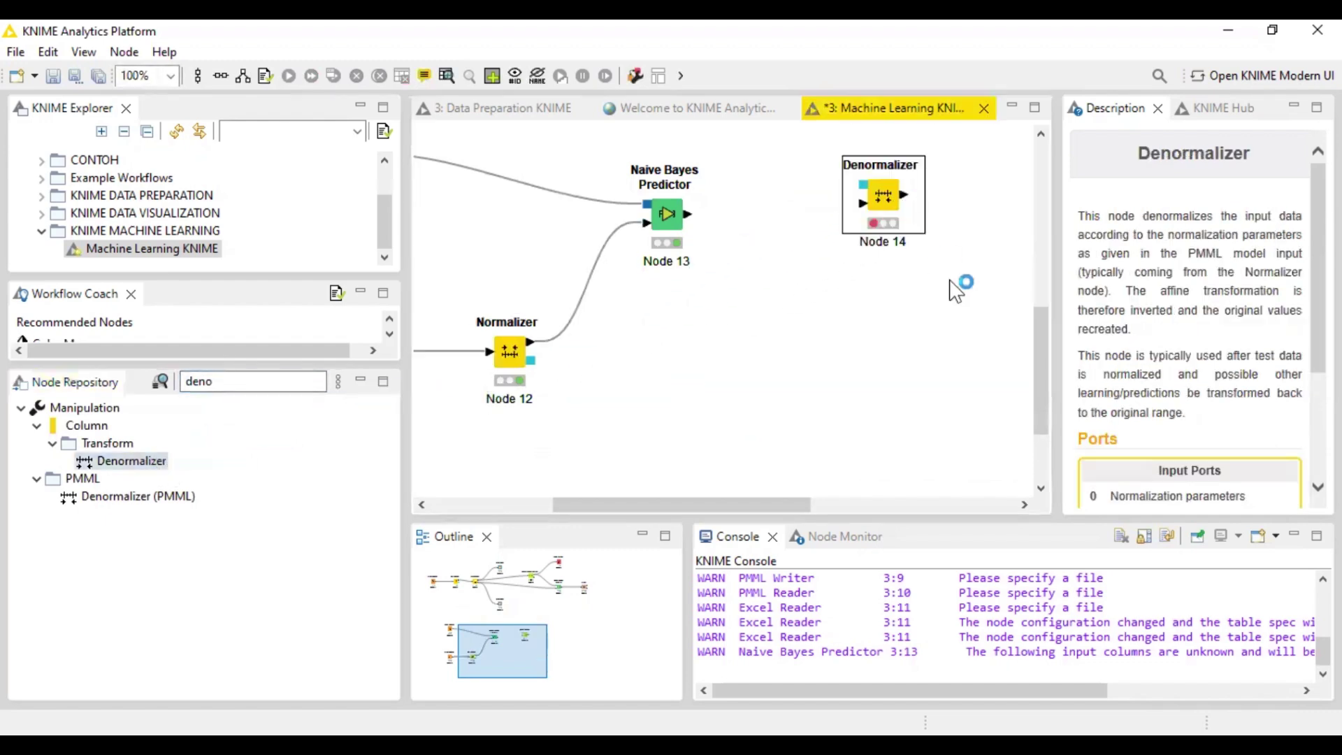
drag(1034, 377, 1044, 346)
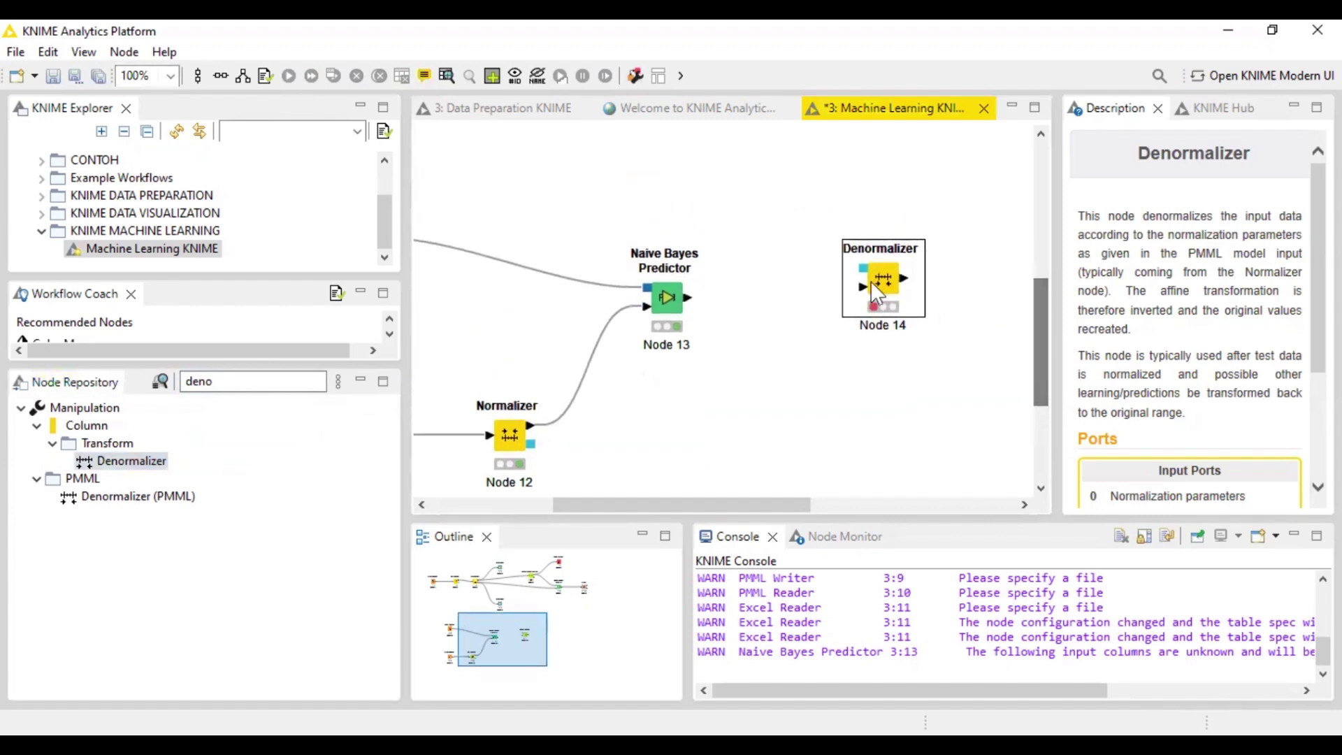
drag(888, 283, 872, 304)
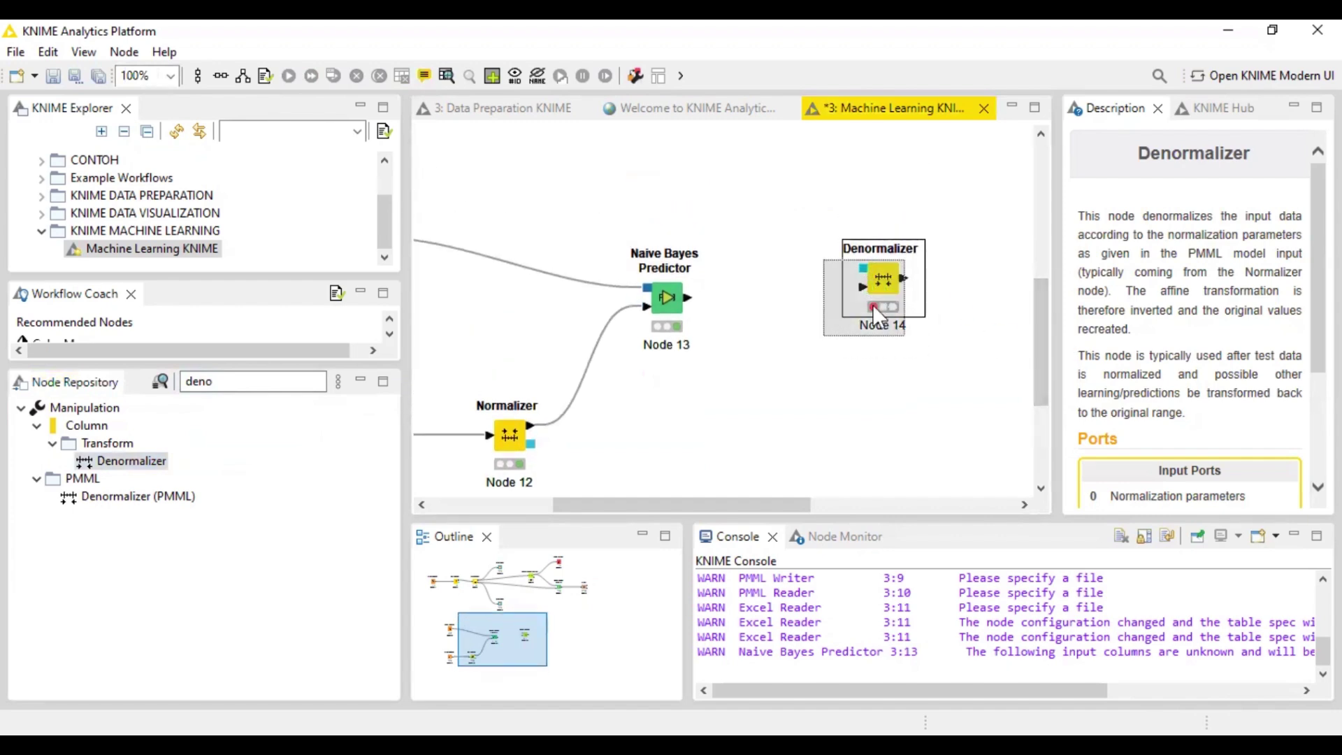
Step: Connect the Naive Bayes Predictor's table and the new Normalizer's model output to the Denormalizer, and move the Denormalizer lower
click(668, 300)
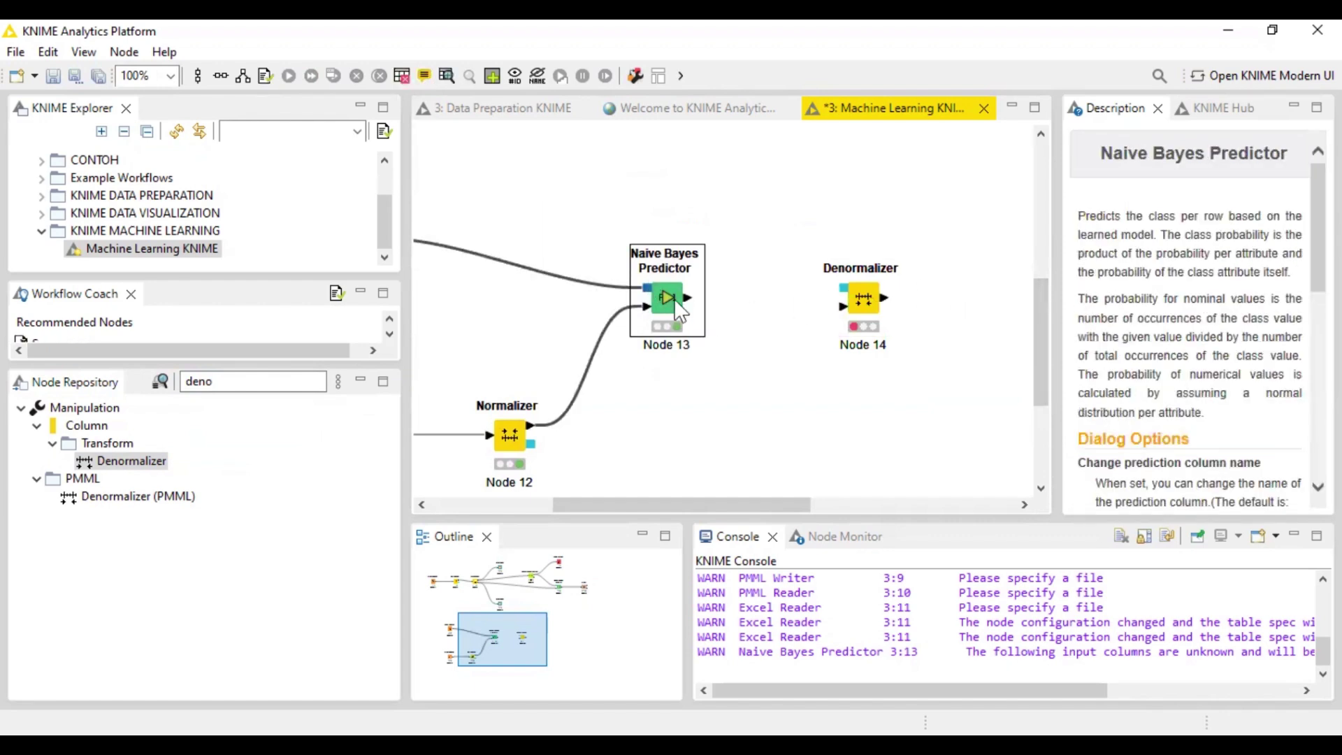
drag(688, 297, 848, 306)
double_click(857, 296)
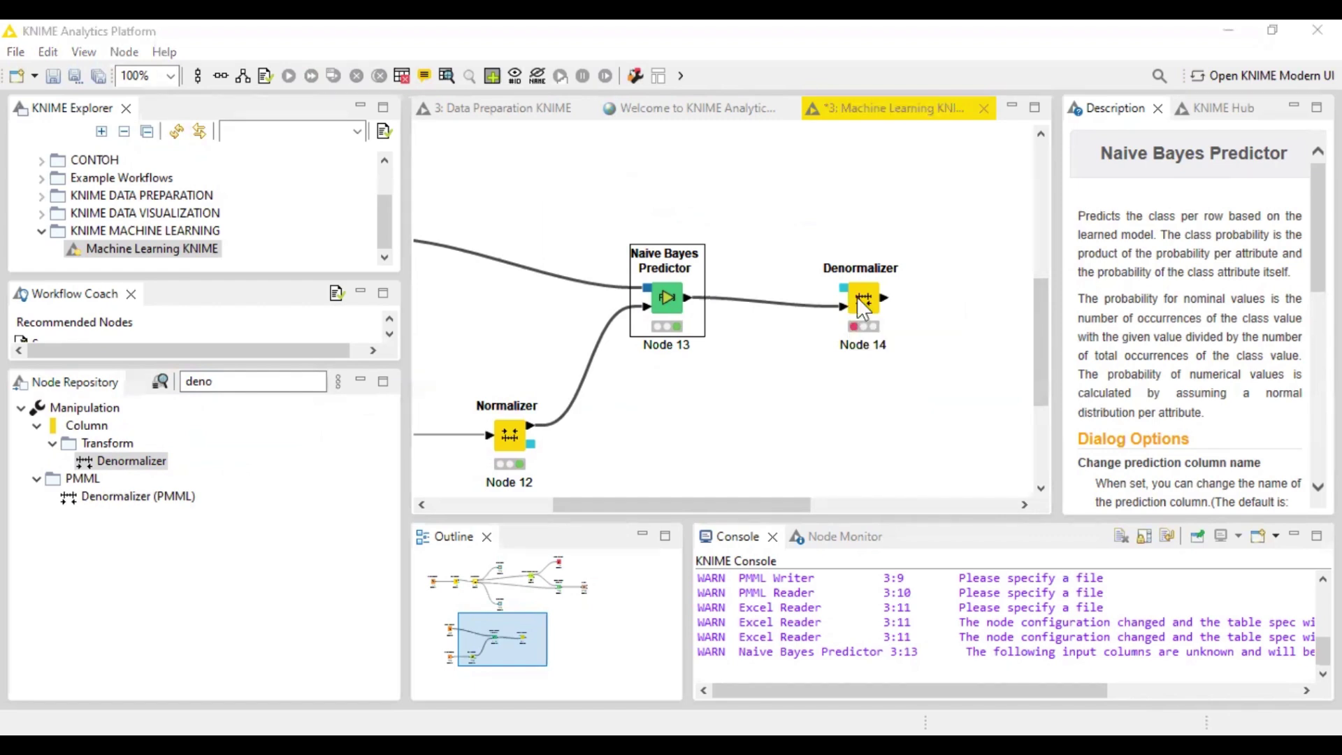
click(857, 296)
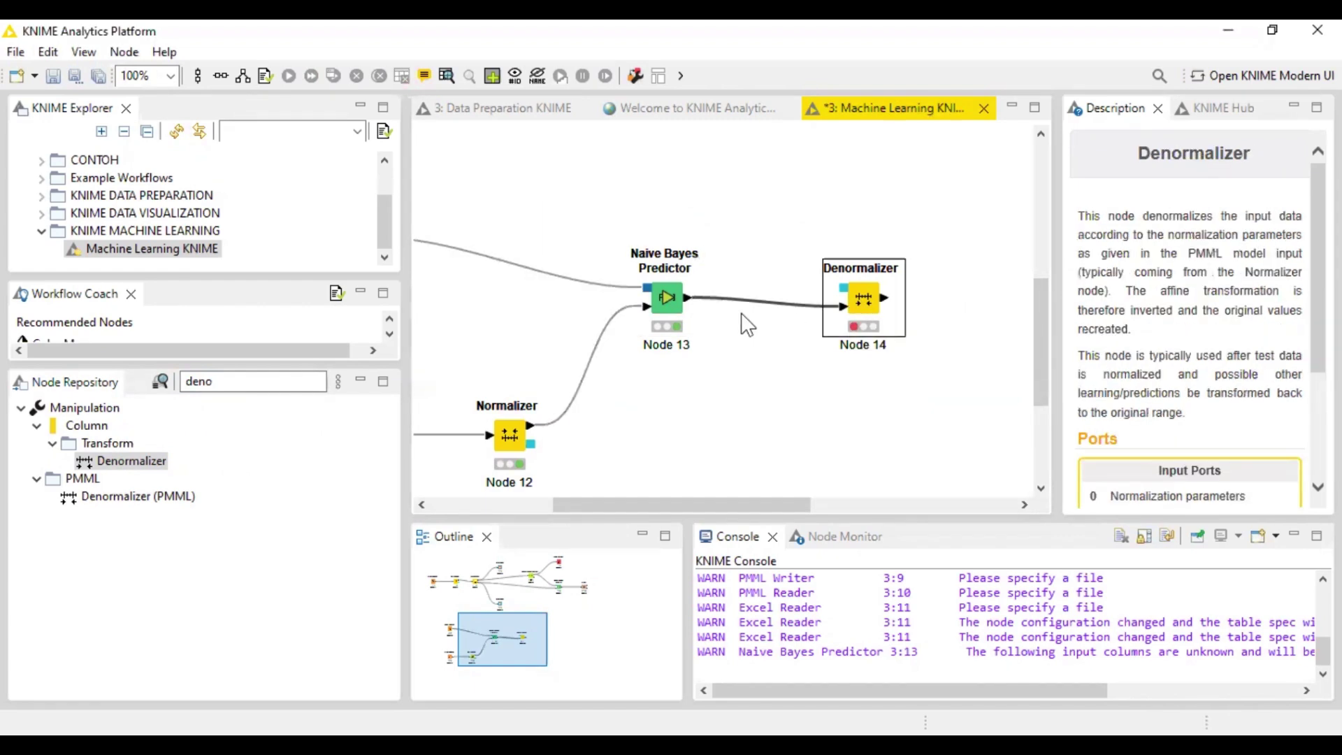
double_click(676, 291)
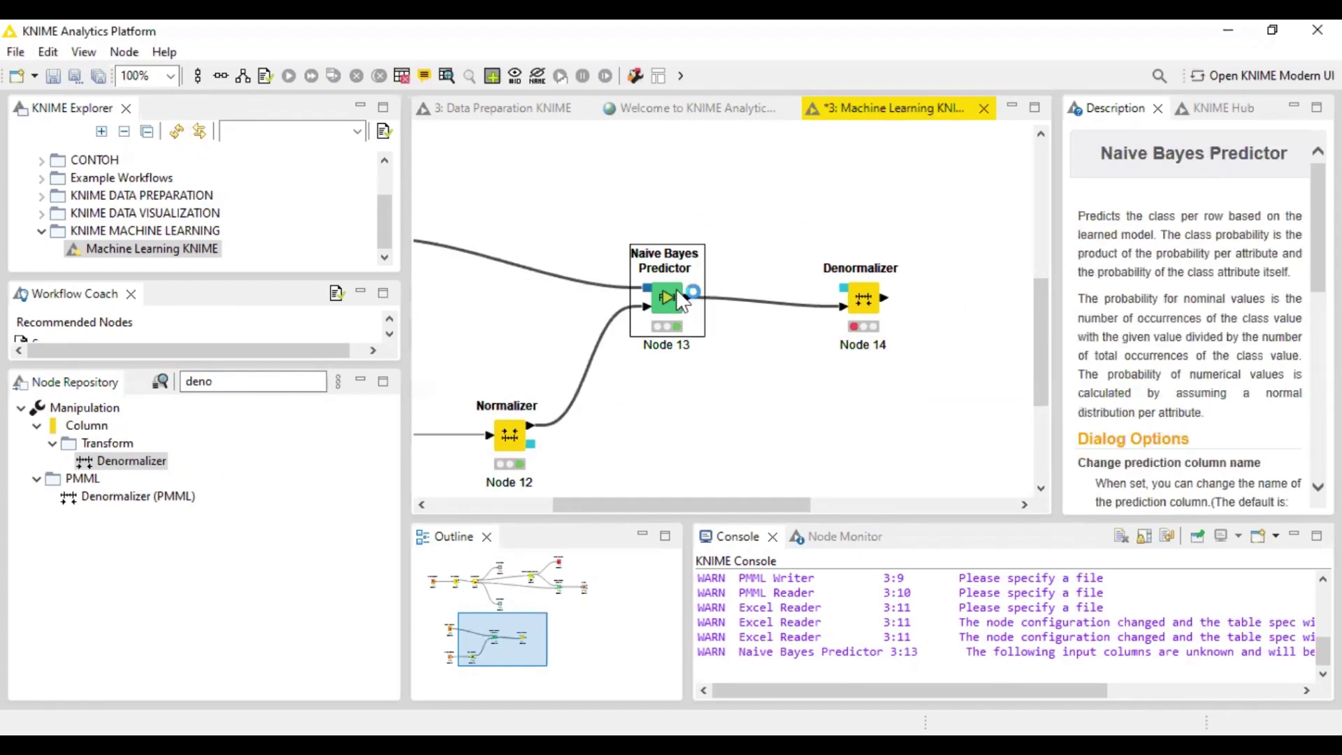
click(866, 300)
click(523, 441)
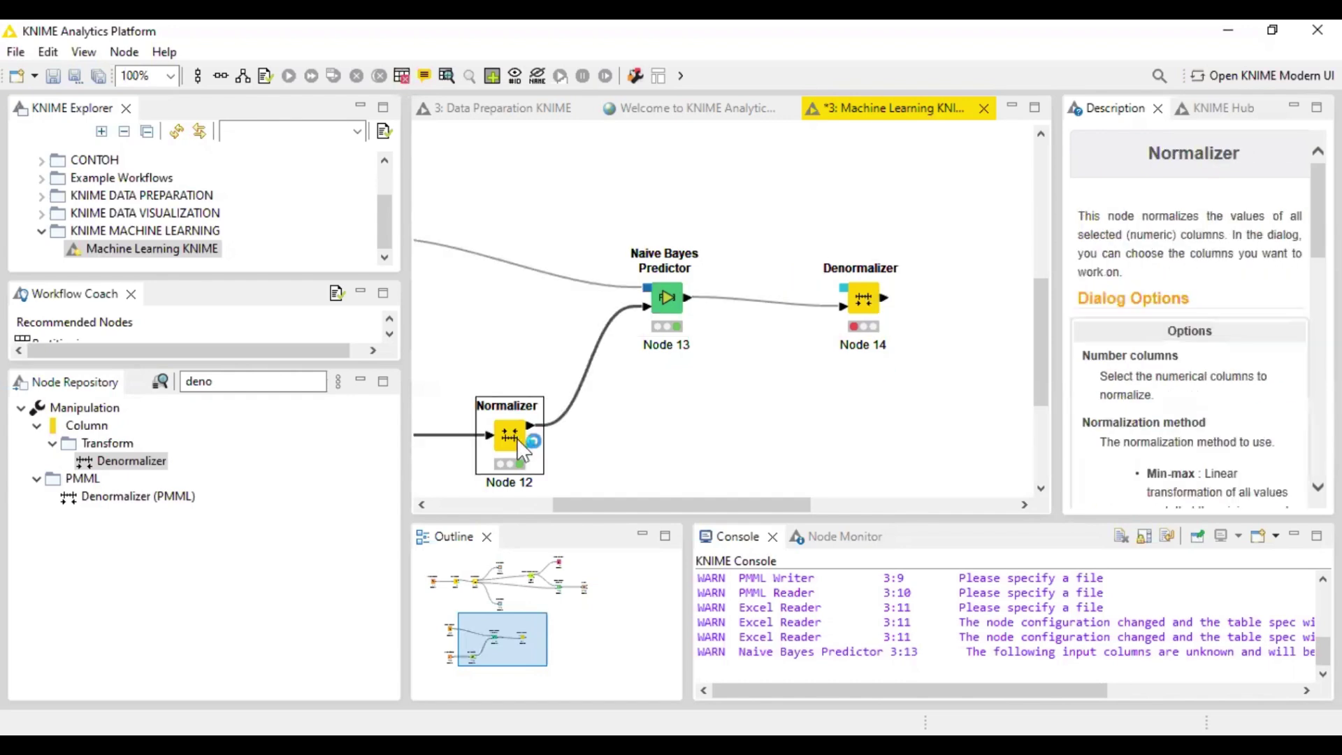
drag(534, 454, 875, 402)
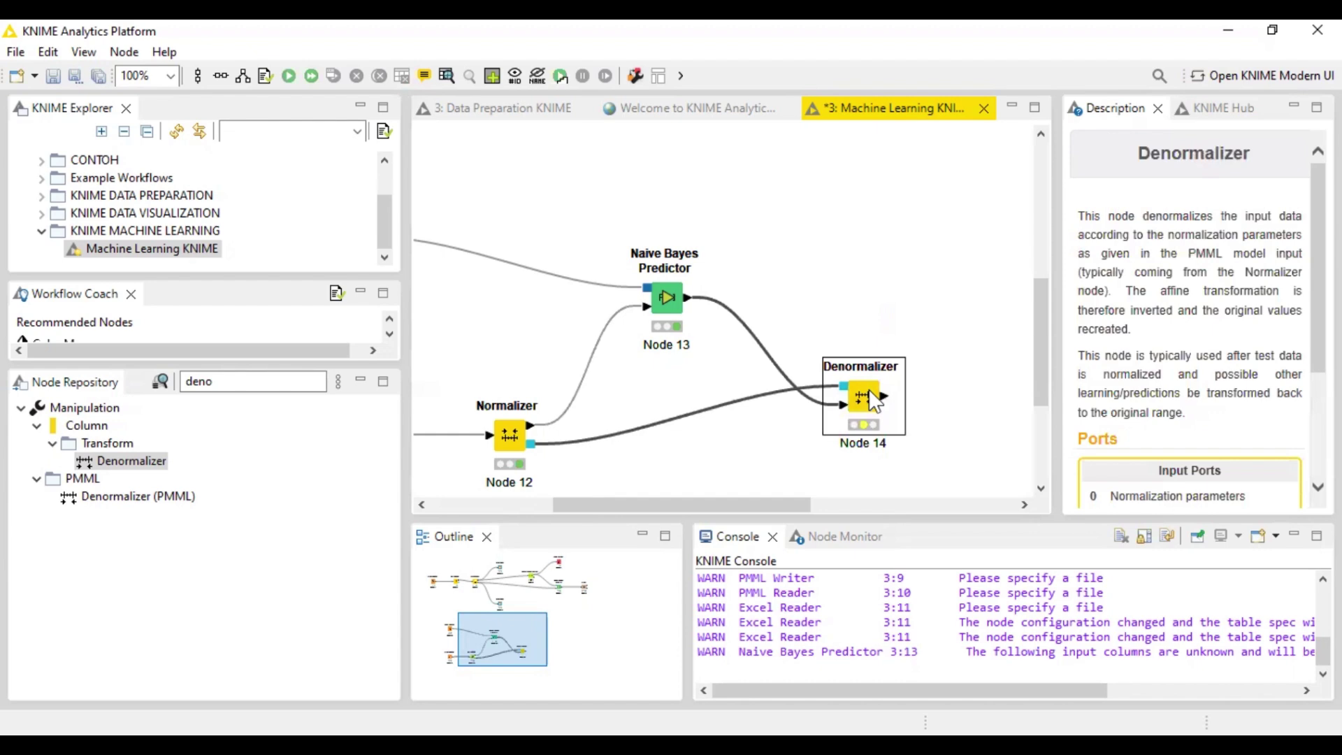
click(950, 381)
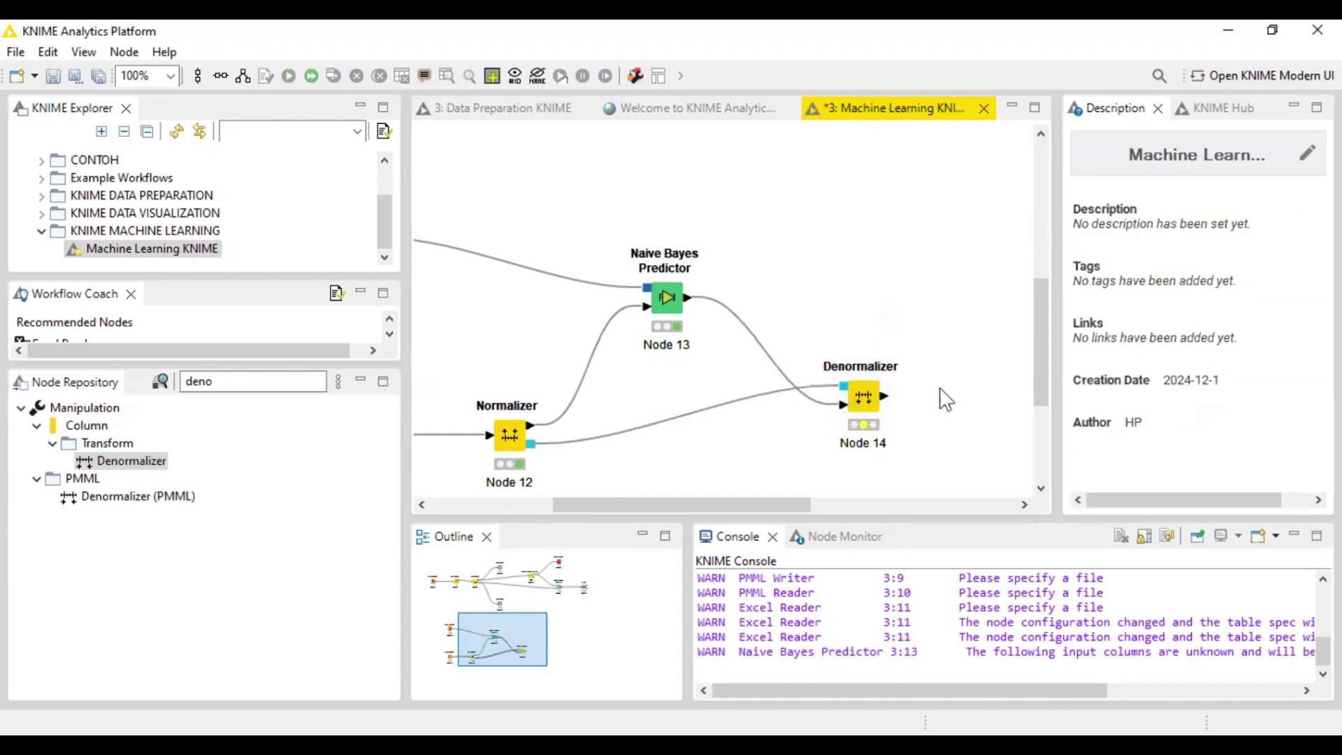
Step: Execute the Denormalizer node and open its output table
click(869, 408)
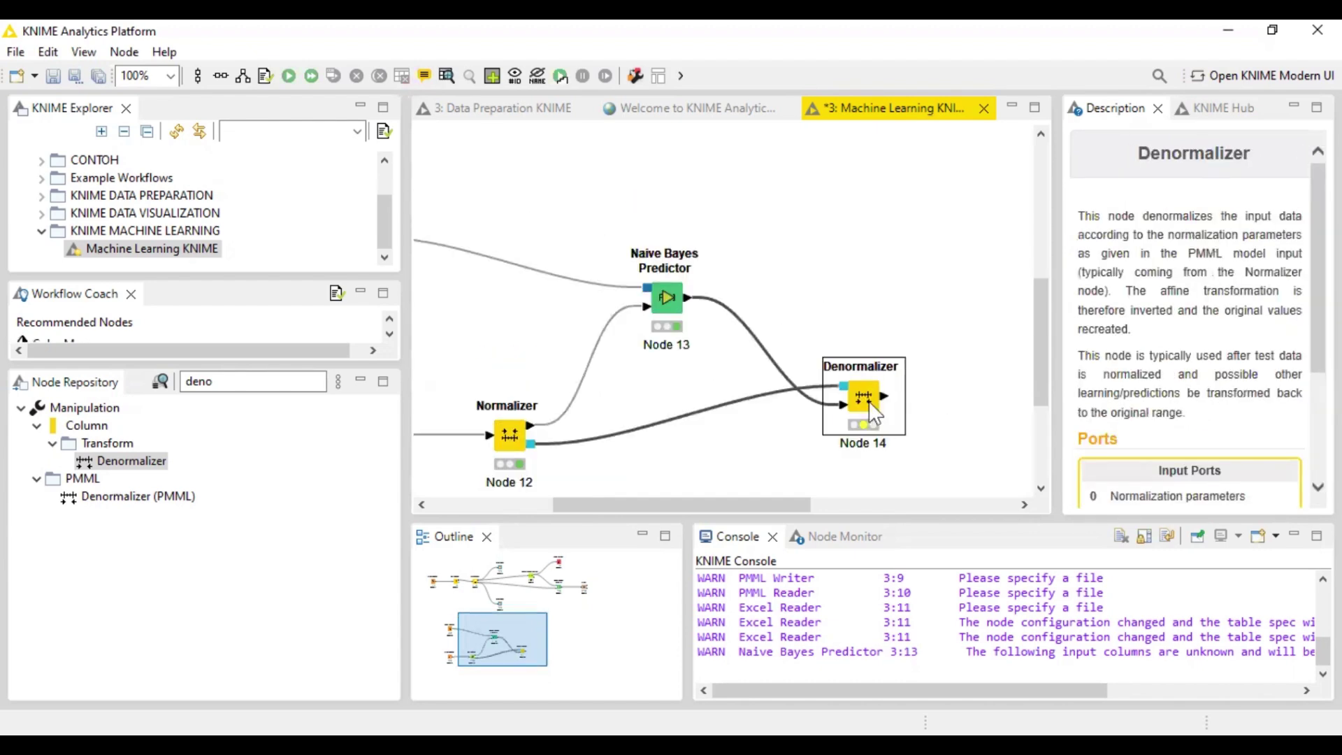
click(291, 73)
click(448, 74)
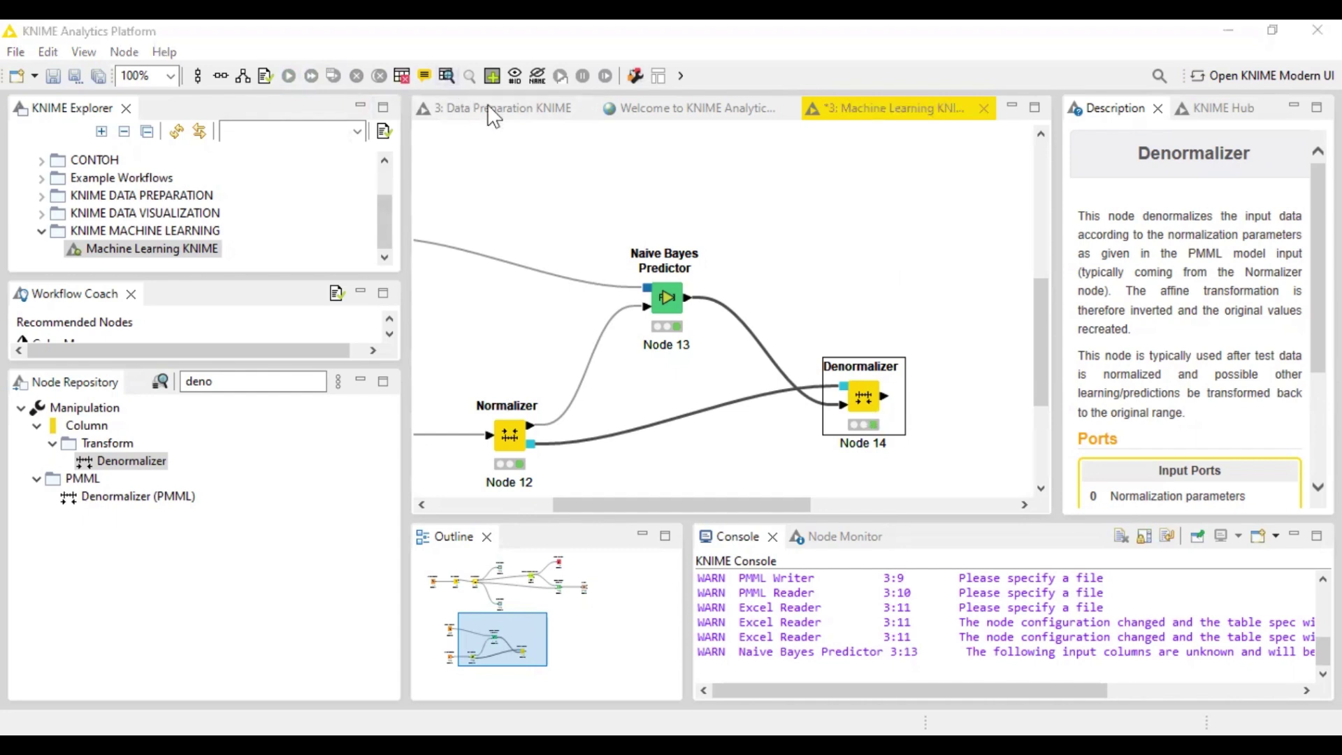